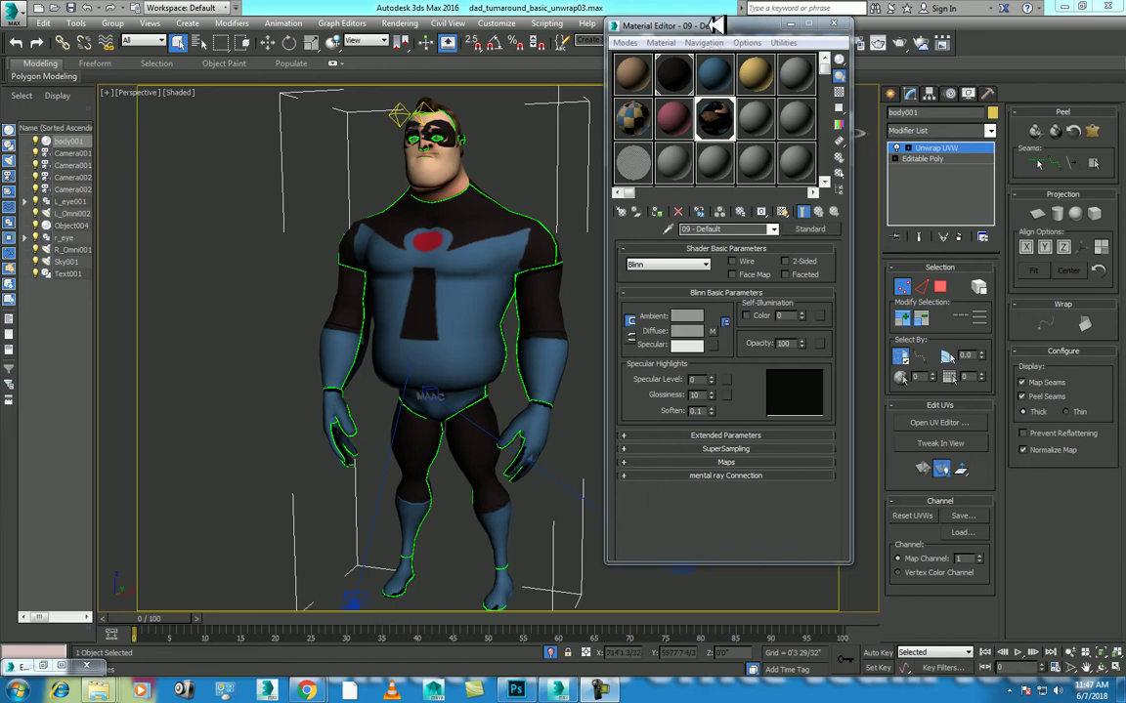
Move the Material Editor aside, activate 16 - Default, and exit Unwrap UVW sub-object editing.
drag(725, 24, 149, 68)
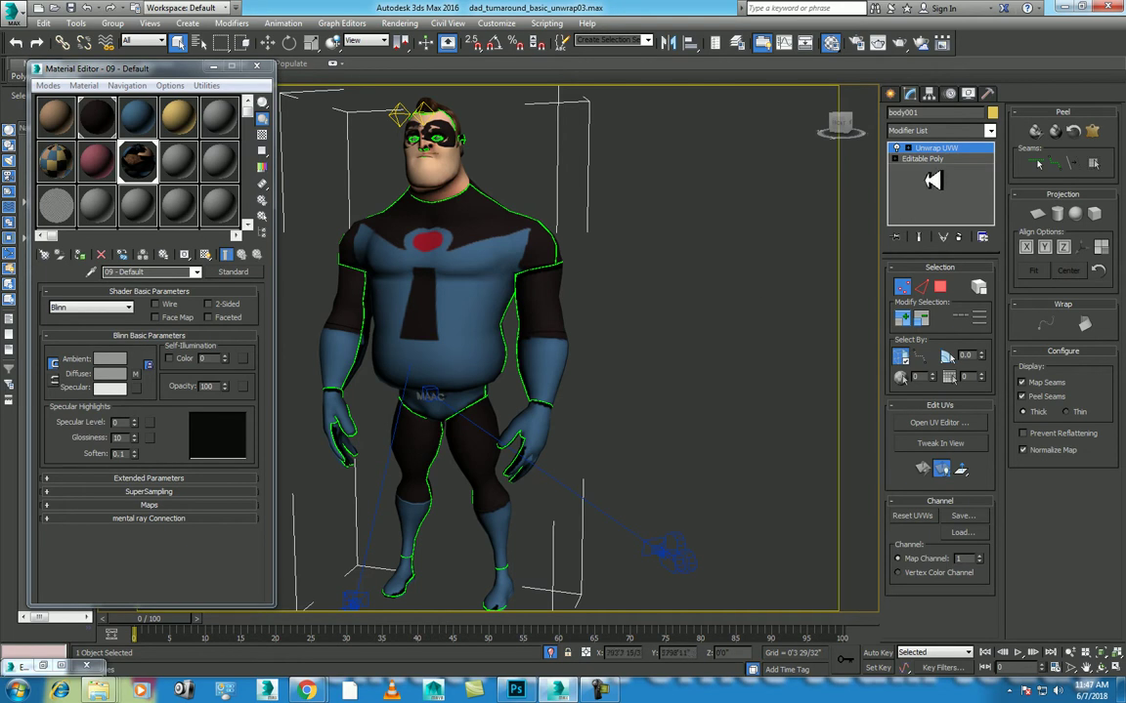
click(178, 203)
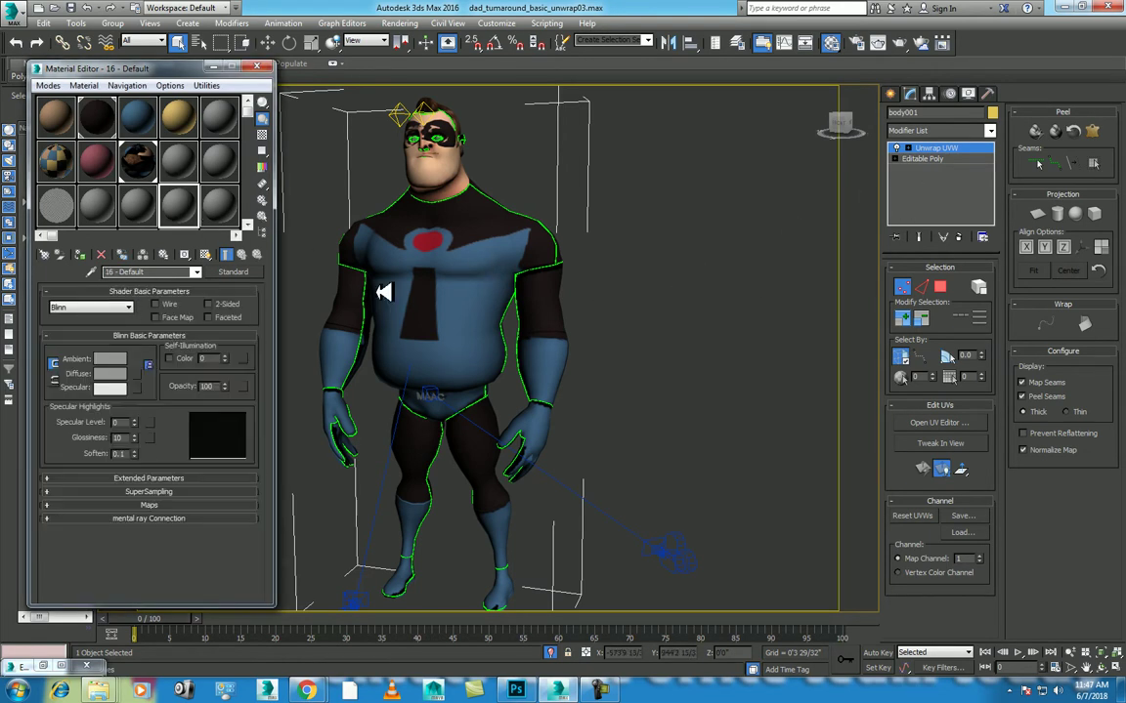
right_click(435, 311)
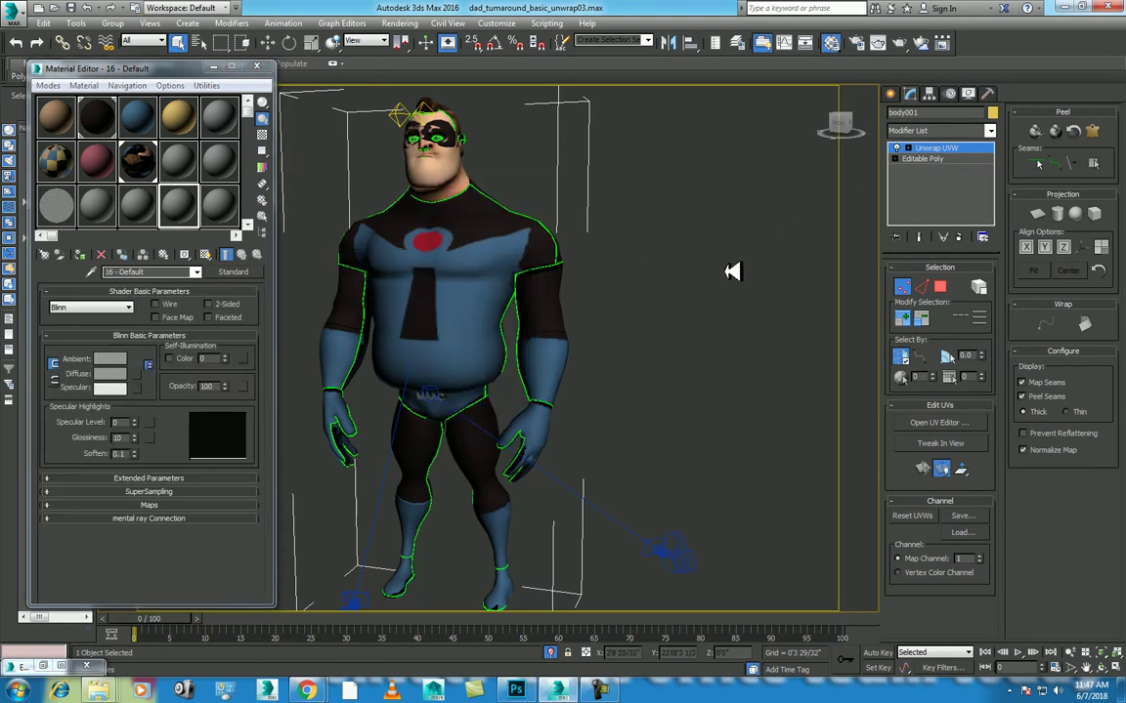
click(956, 147)
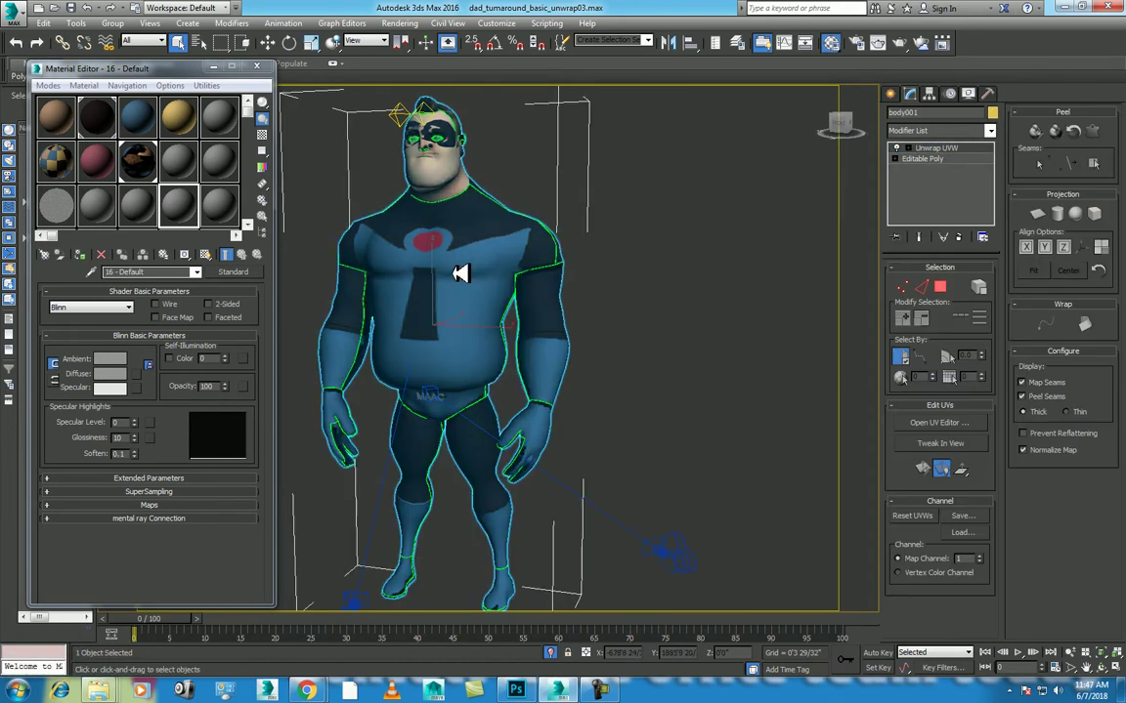
Switch to a top-down view of the model and activate Select and Move.
scroll(469, 277, up, 5)
alt+middle_drag(472, 283, 533, 359)
right_click(539, 354)
click(539, 356)
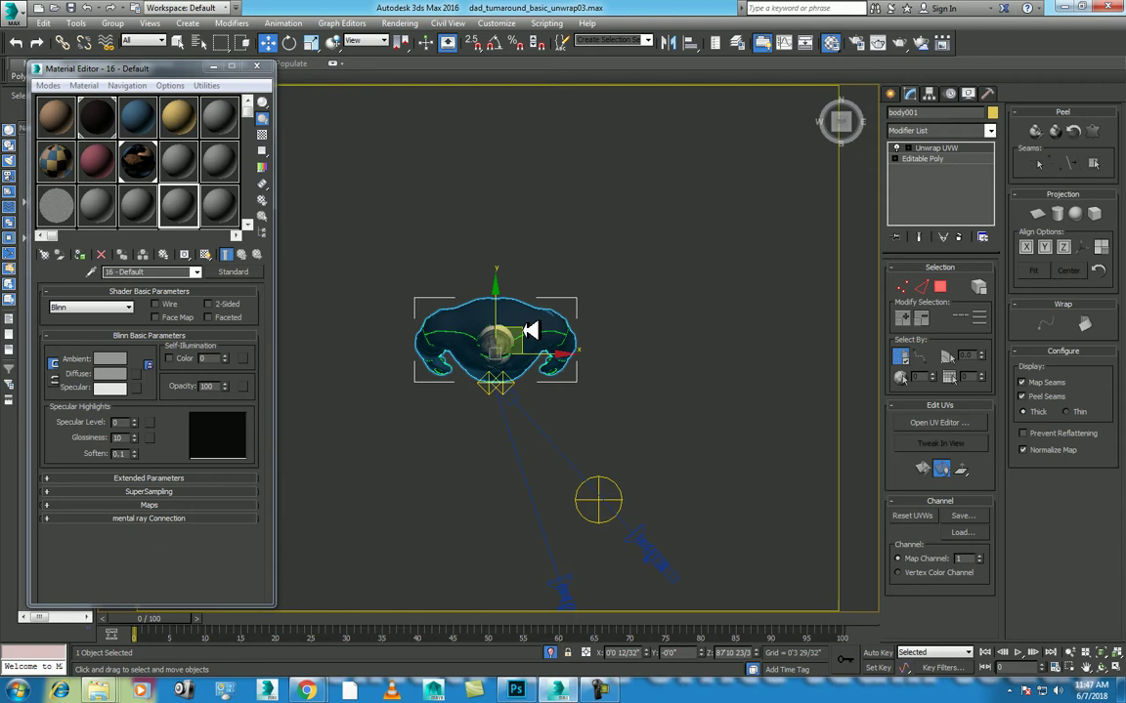
Shift-drag body001 to make 2 independent copies and move one into the middle position.
drag(529, 330, 550, 221)
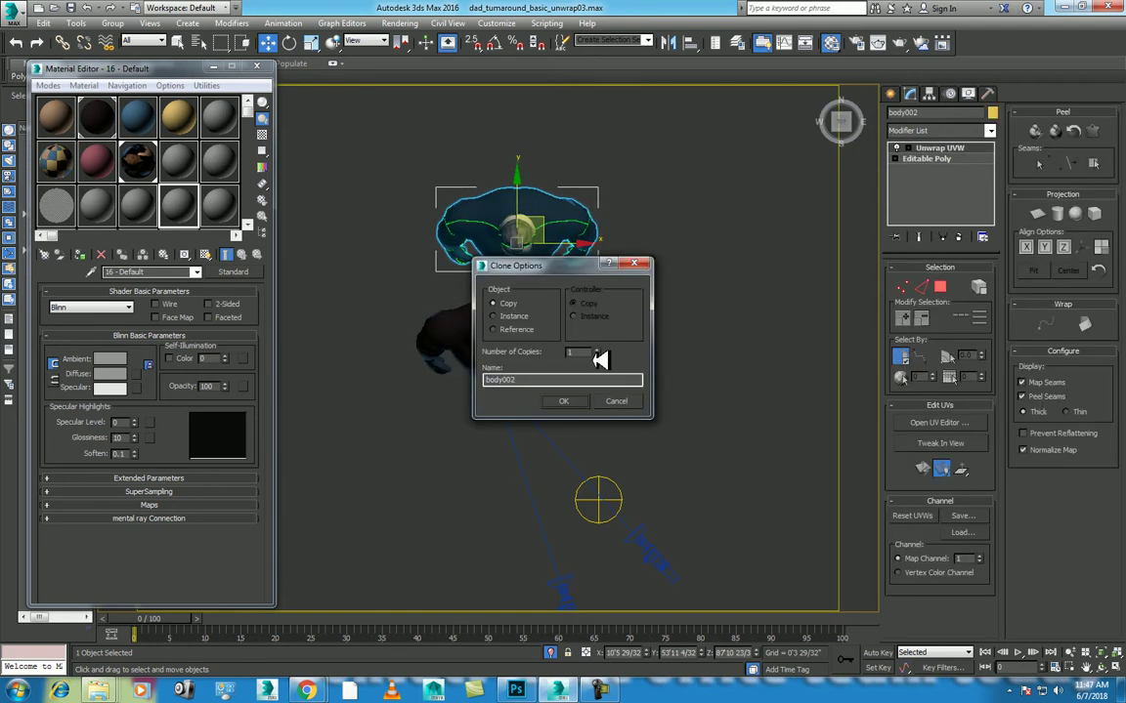
click(498, 304)
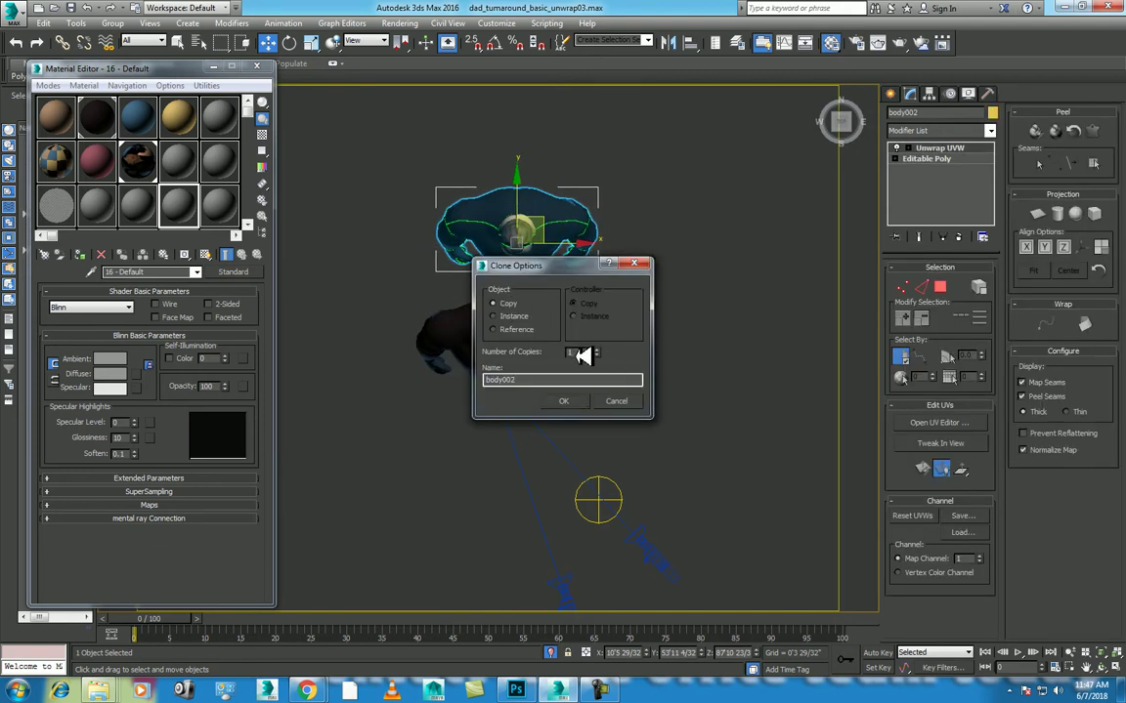
click(564, 400)
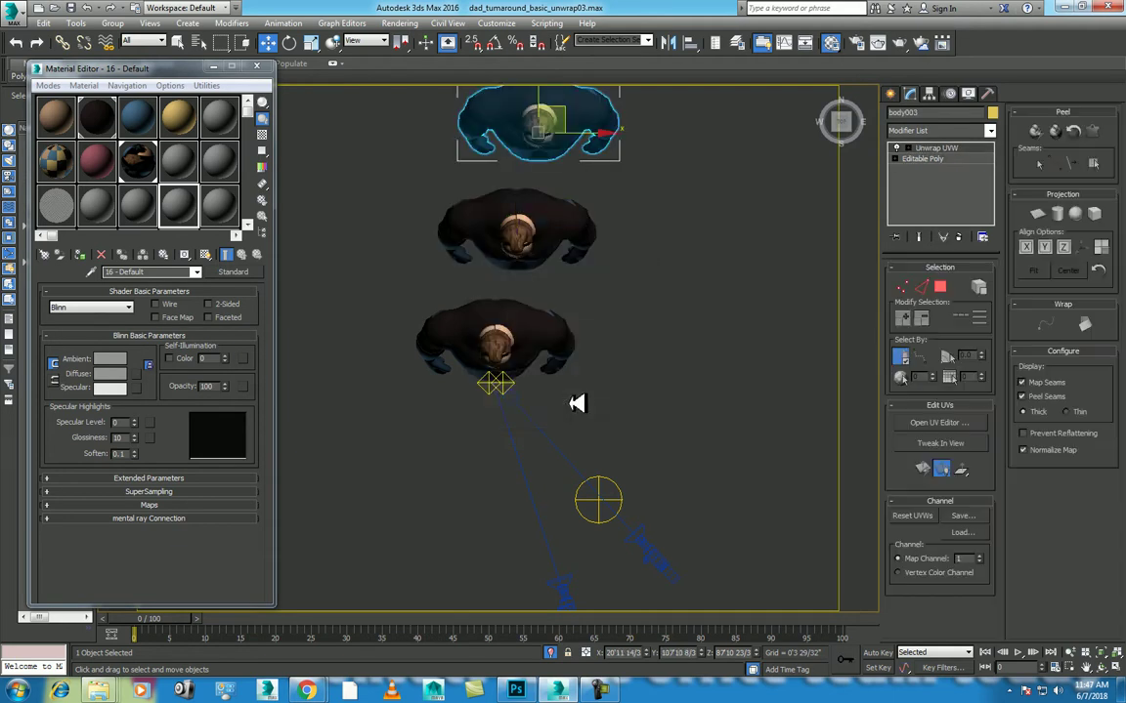
drag(541, 163, 540, 284)
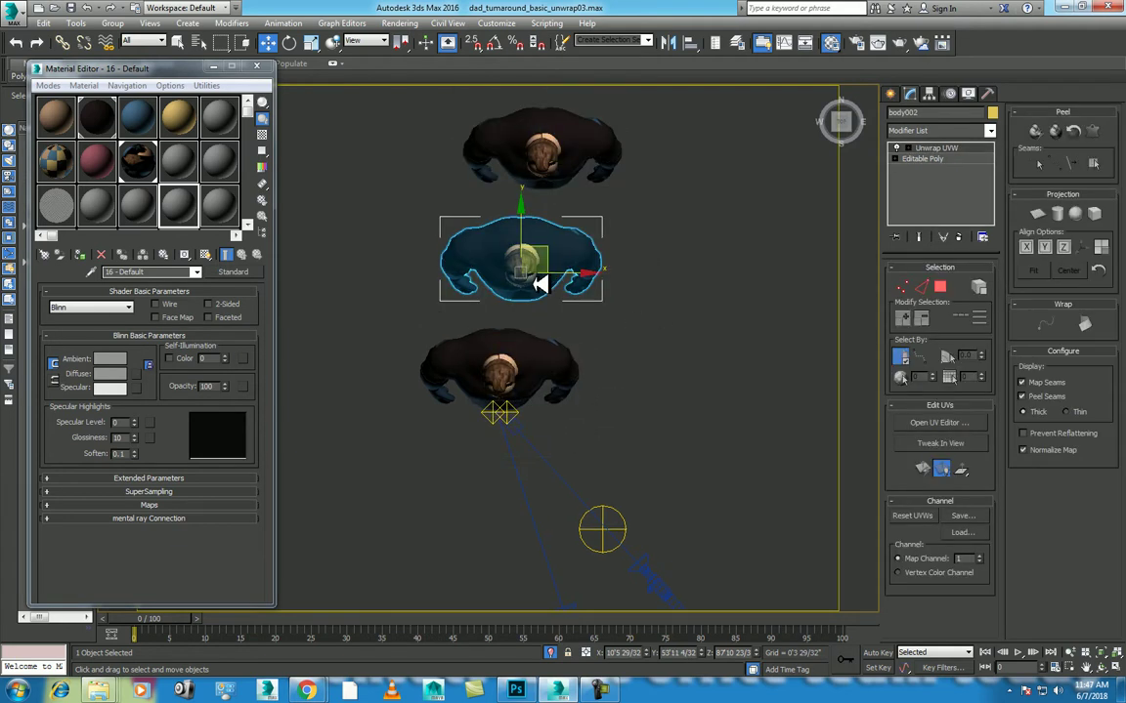
Frame the copy, orbit to a perspective view, and return to a front view.
key(z)
scroll(633, 398, up, 3)
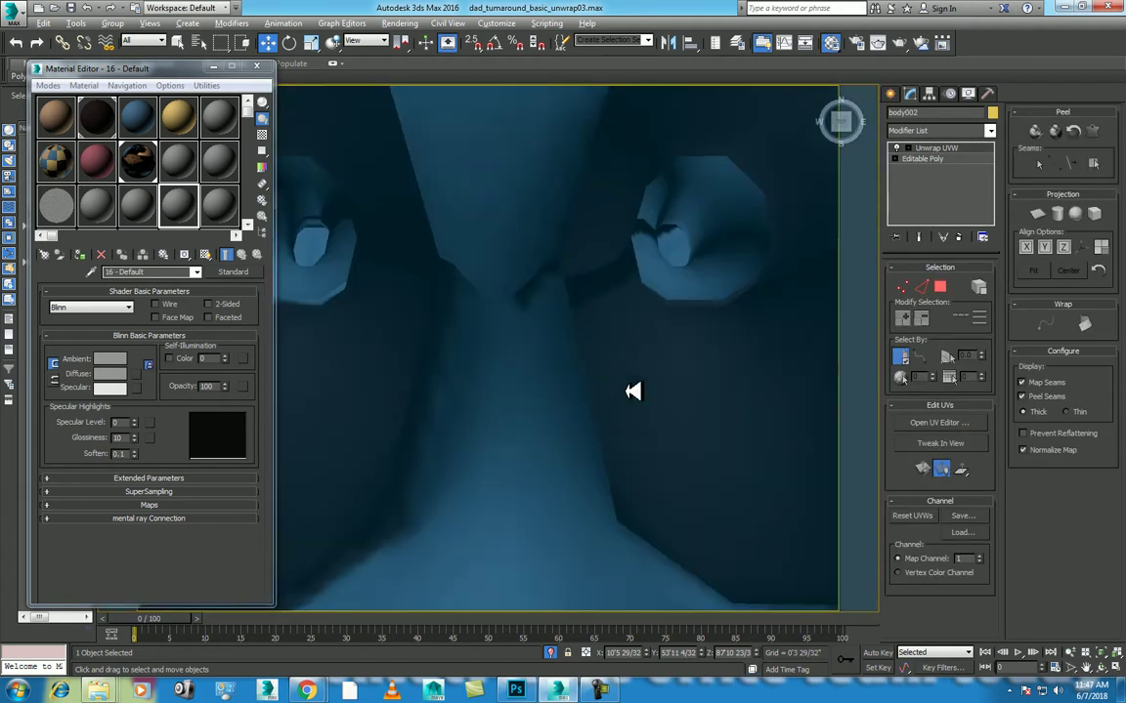
scroll(634, 398, down, 5)
scroll(633, 399, down, 3)
click(1101, 667)
mouse_move(817, 409)
mouse_down()
mouse_move(573, 377)
mouse_move(582, 371)
mouse_move(535, 390)
mouse_move(580, 402)
mouse_up()
key(w)
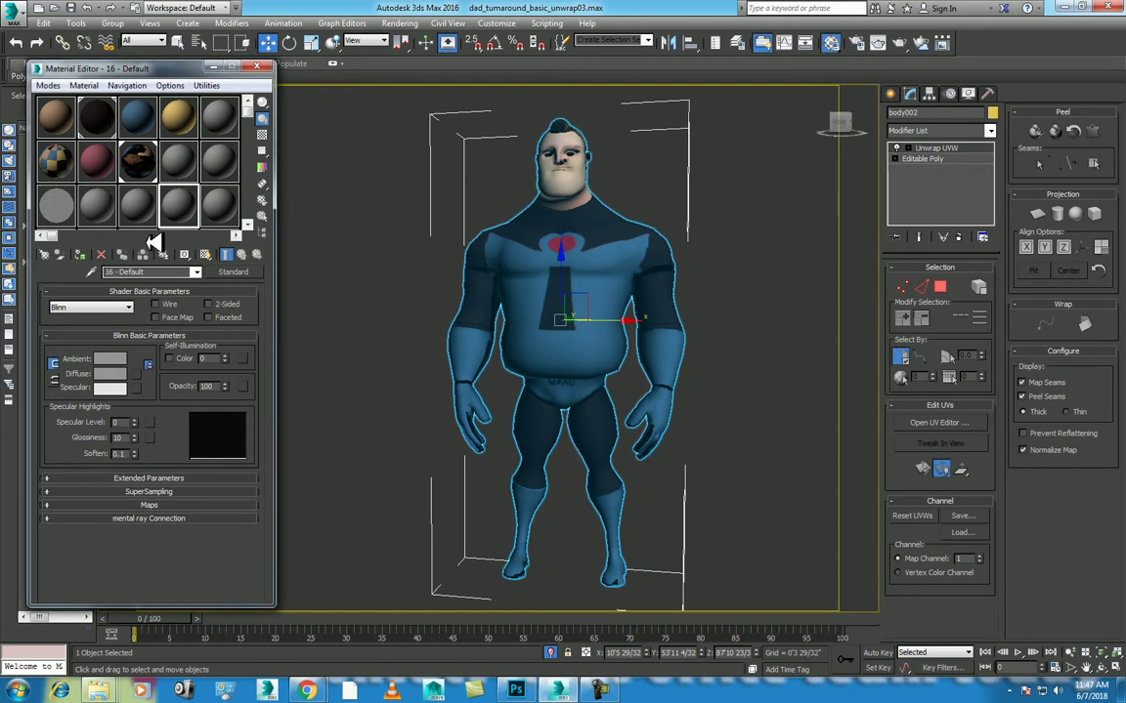
Assign the plain grey 16 - Default material to the middle body.
click(80, 252)
right_click(650, 194)
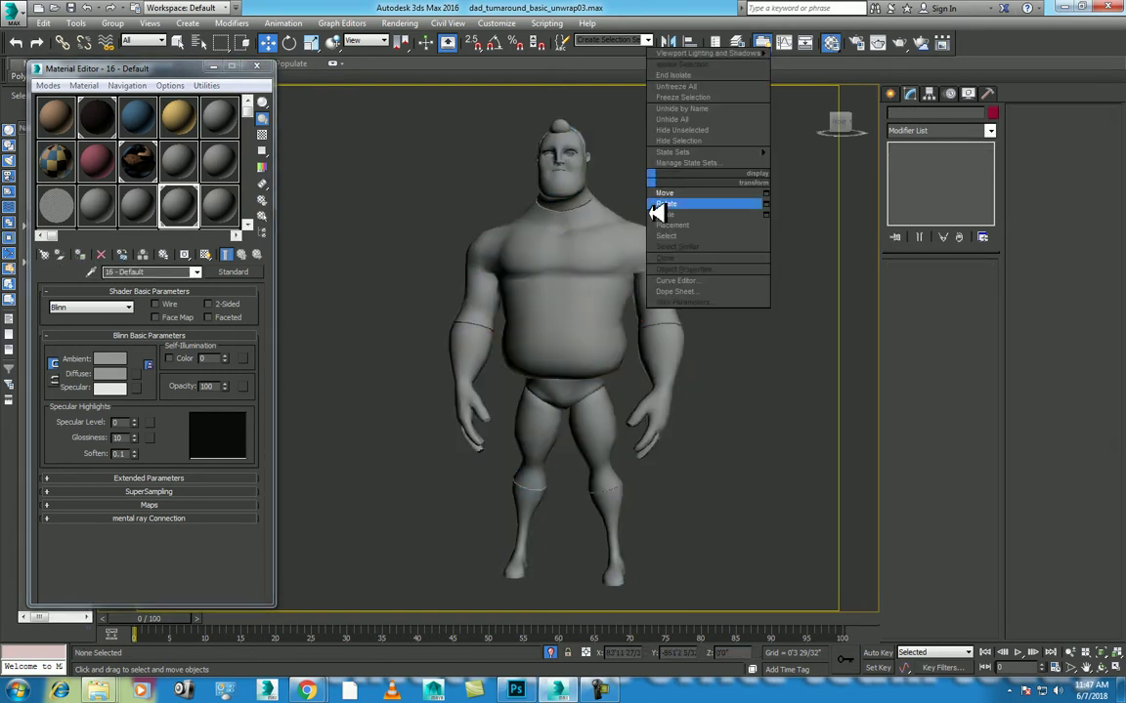
click(678, 195)
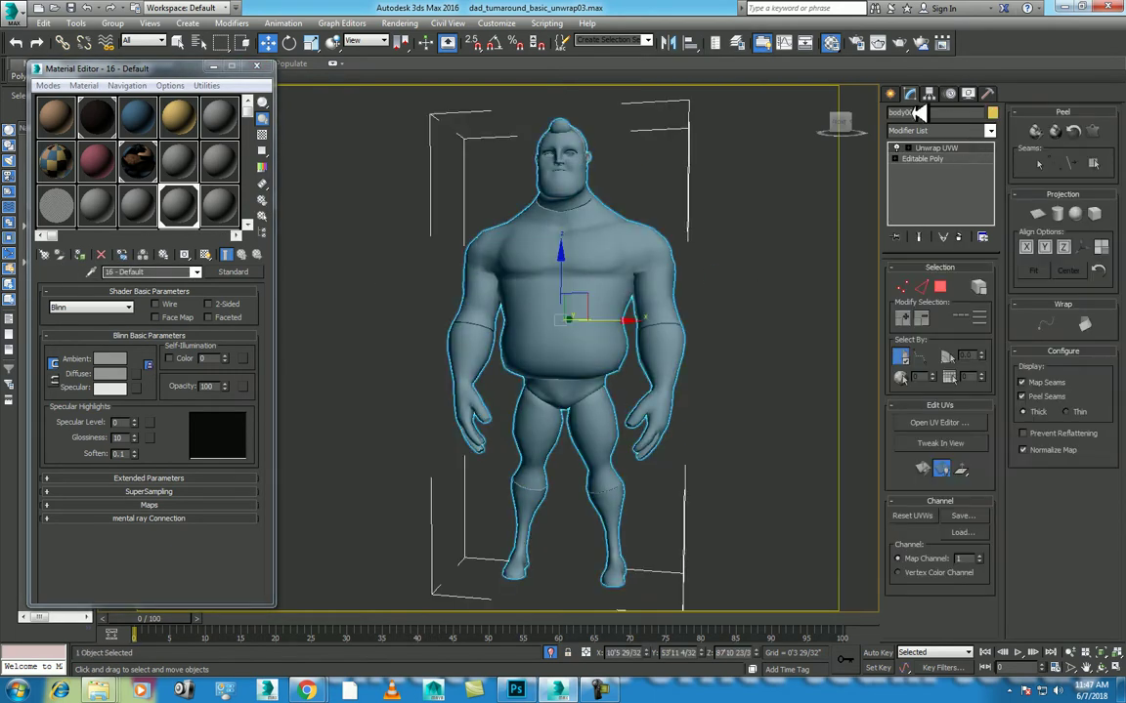
Place a Standard Skylight near the character's feet and reselect the grey body.
click(890, 93)
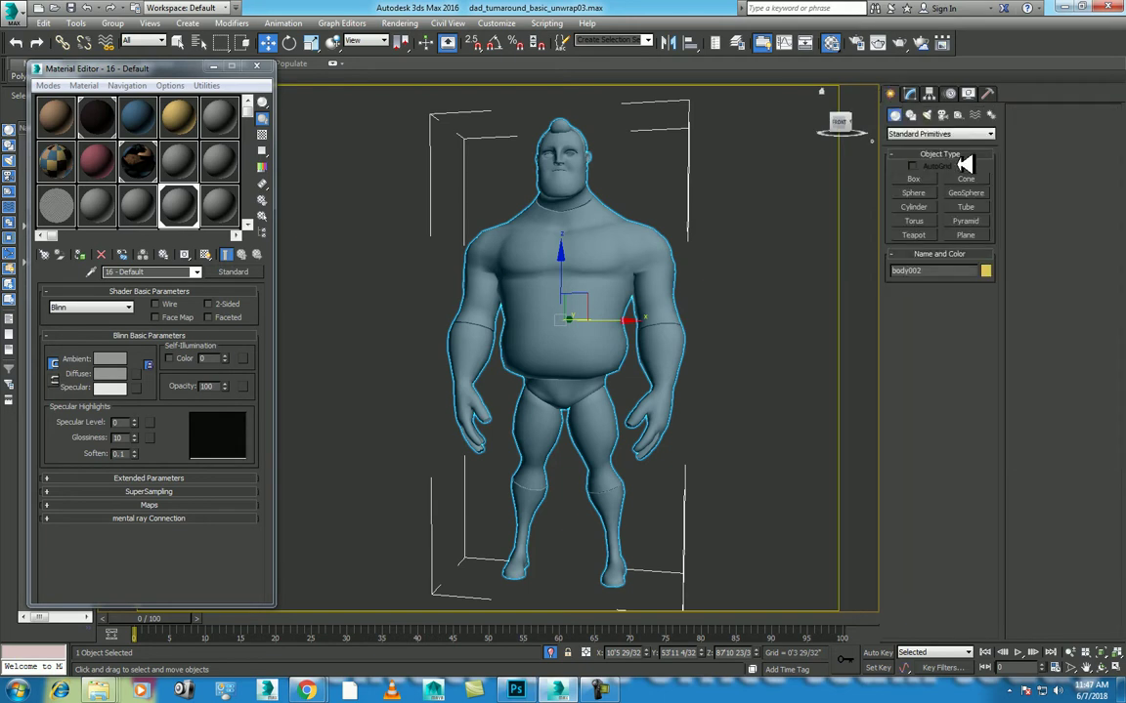
click(927, 114)
click(933, 136)
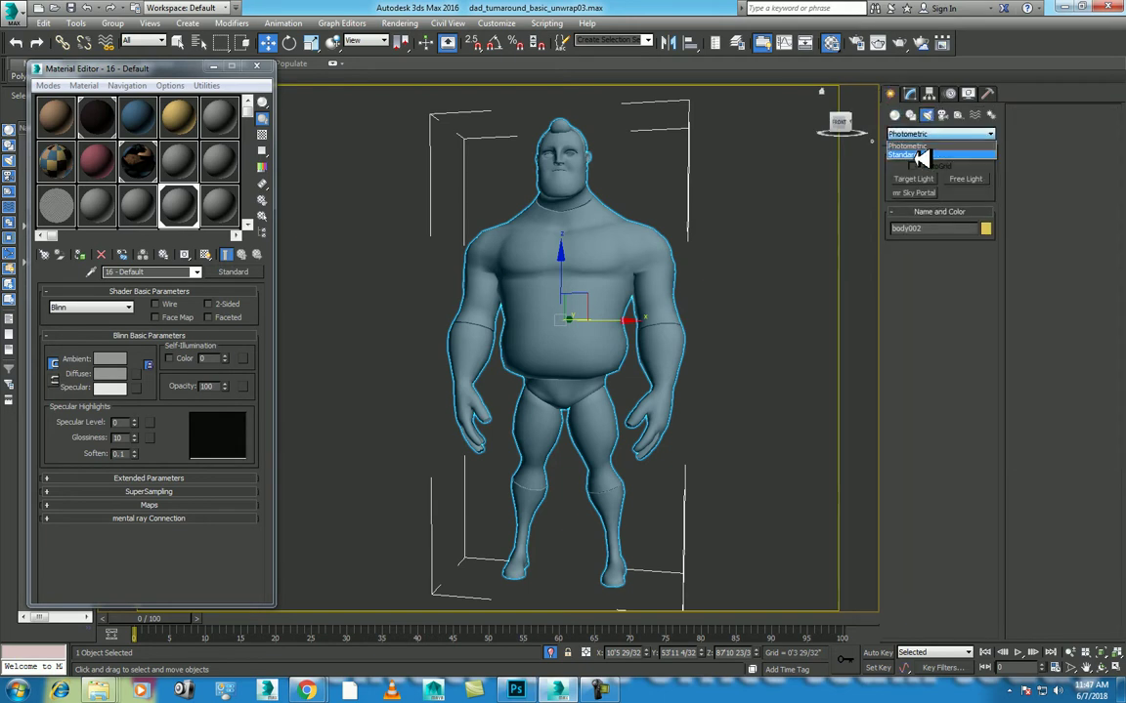
click(953, 155)
click(965, 207)
middle_drag(687, 431, 656, 426)
click(668, 518)
key(w)
click(563, 336)
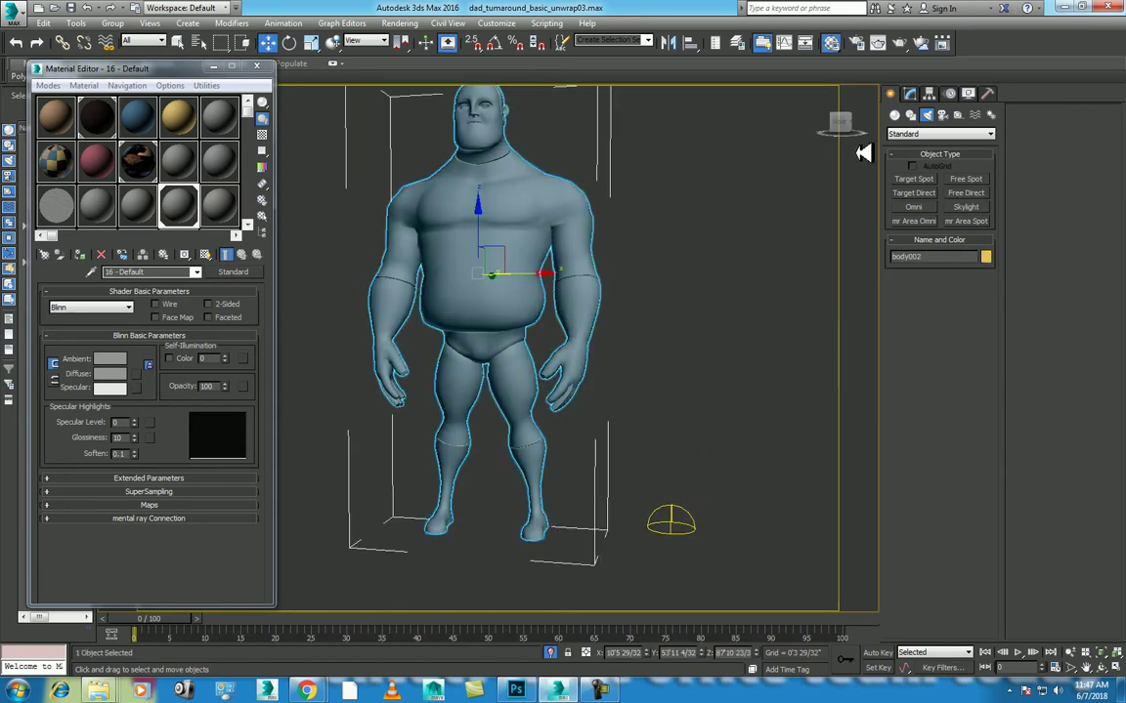
click(909, 93)
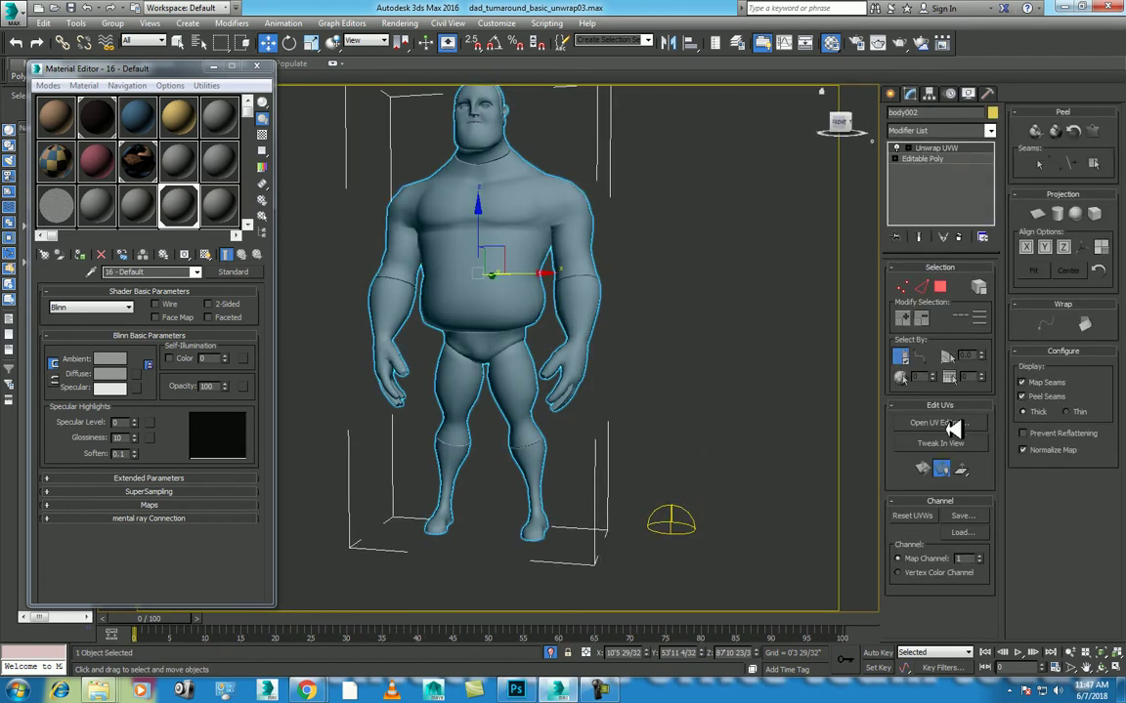
Review body002's UV layout in Edit UVWs, close it, and open the Rendering menu.
click(953, 423)
scroll(573, 307, down, 2)
scroll(577, 319, down, 3)
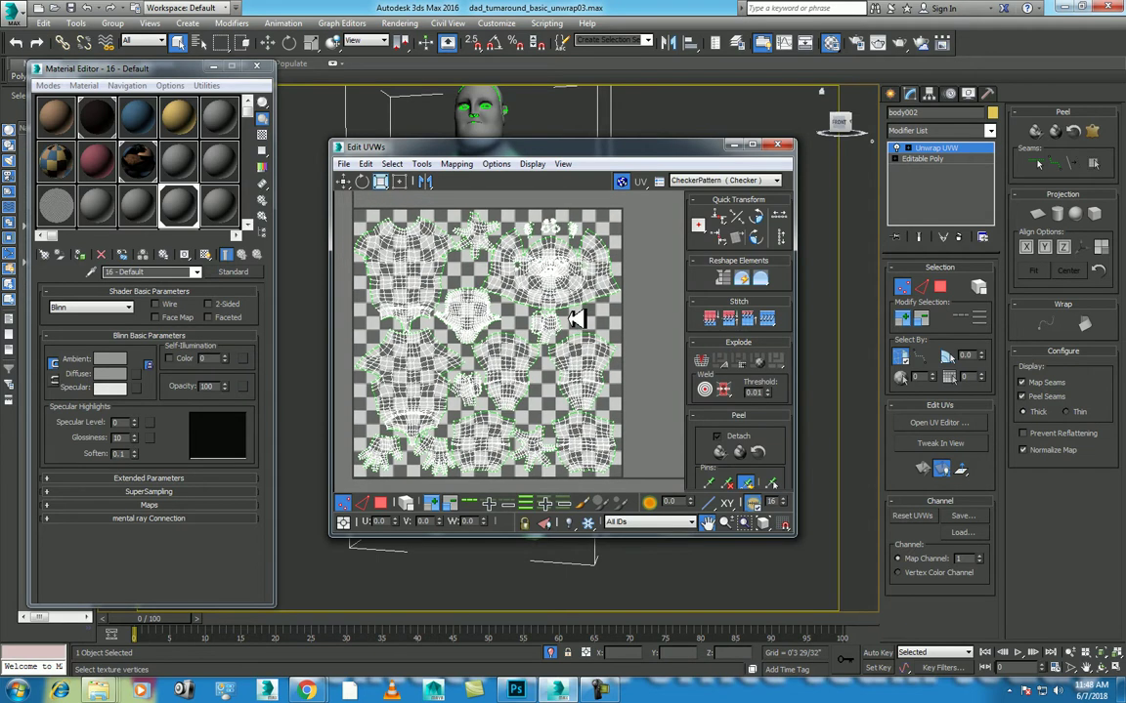
click(779, 145)
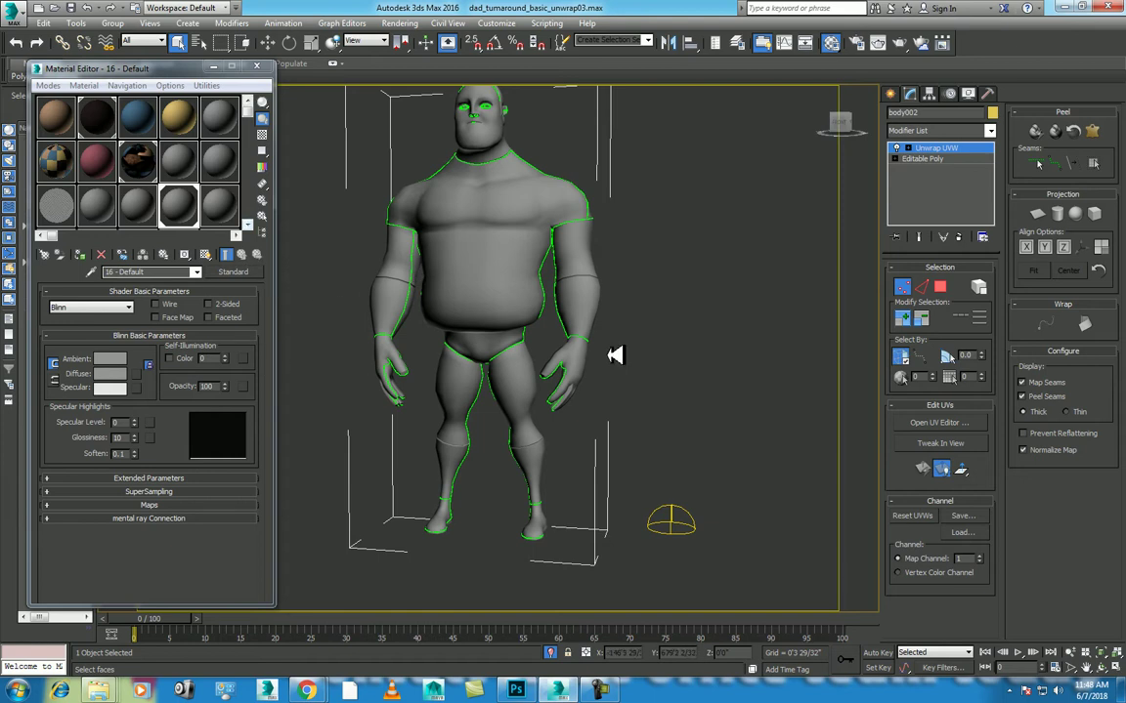
click(410, 25)
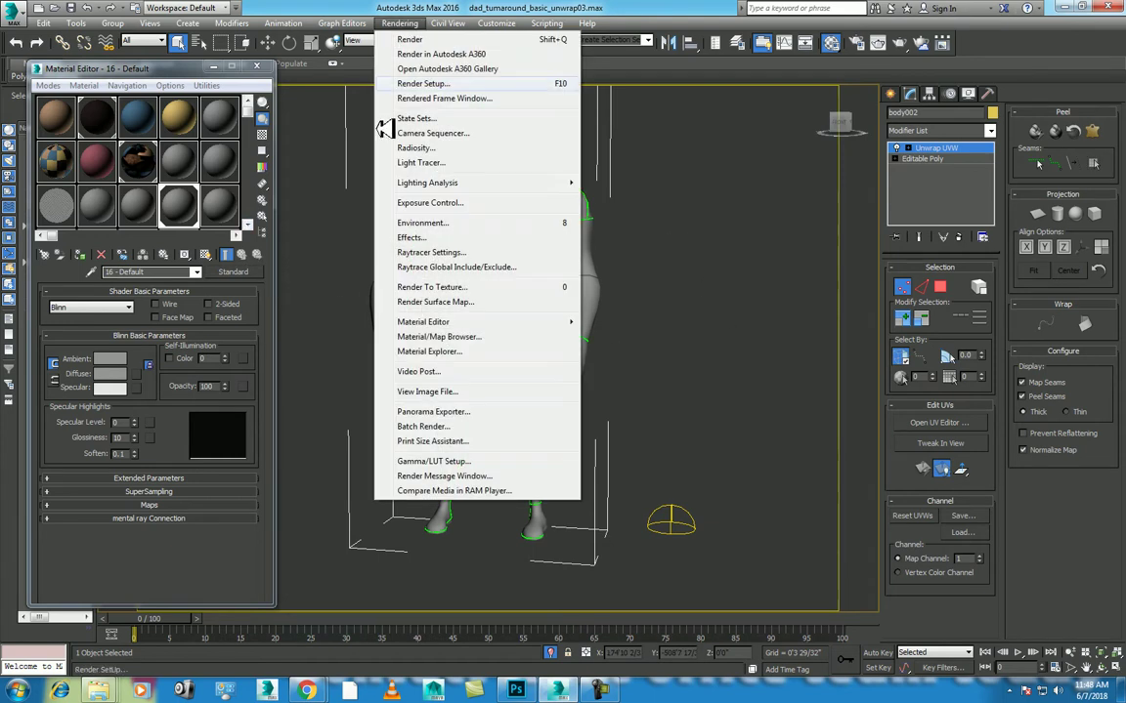
In Render To Texture, set the output path to a new Desktop folder 'ao baking'.
click(494, 288)
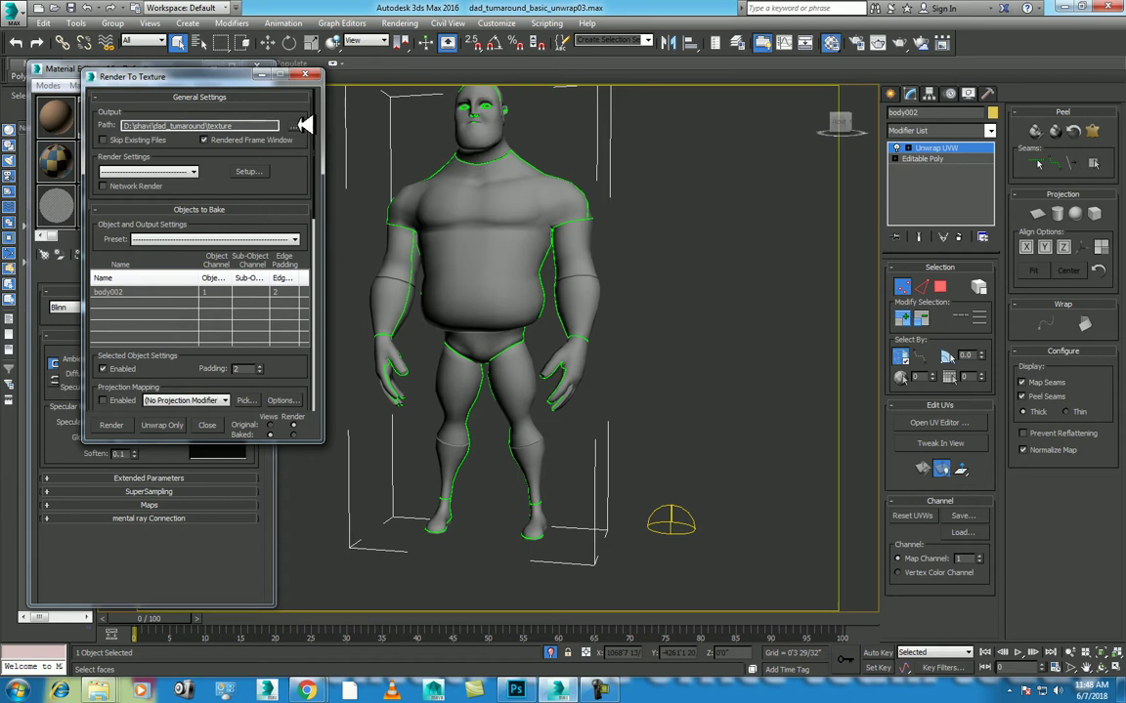
drag(137, 125, 172, 128)
double_click(168, 127)
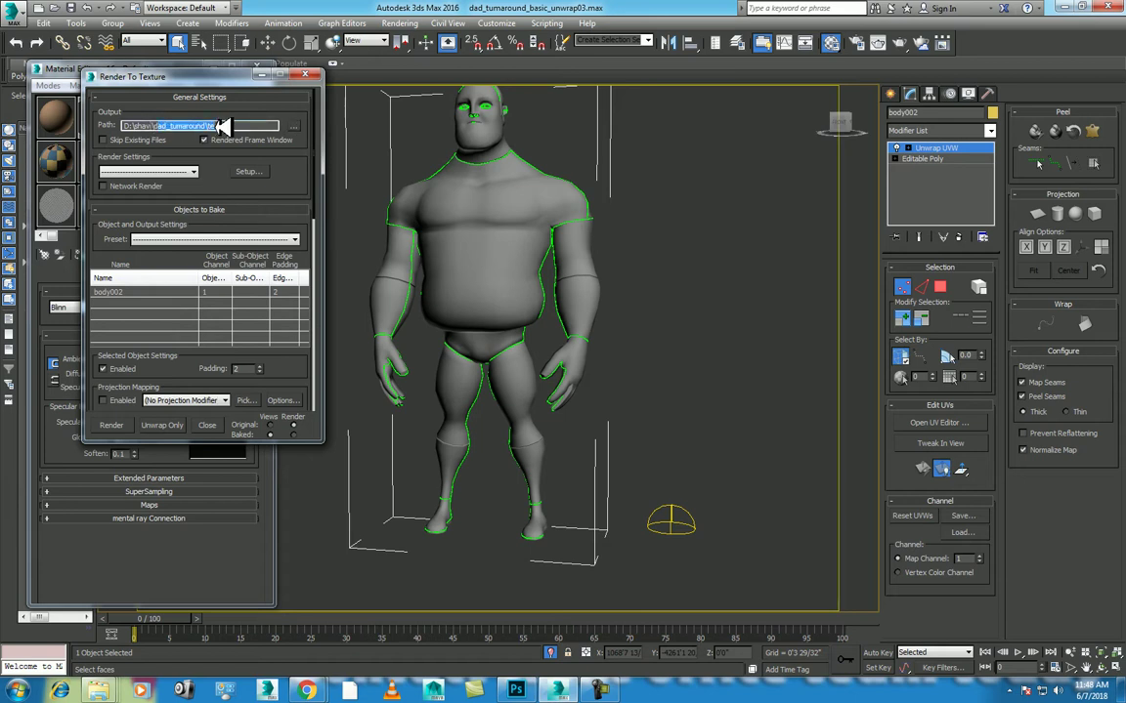
click(295, 127)
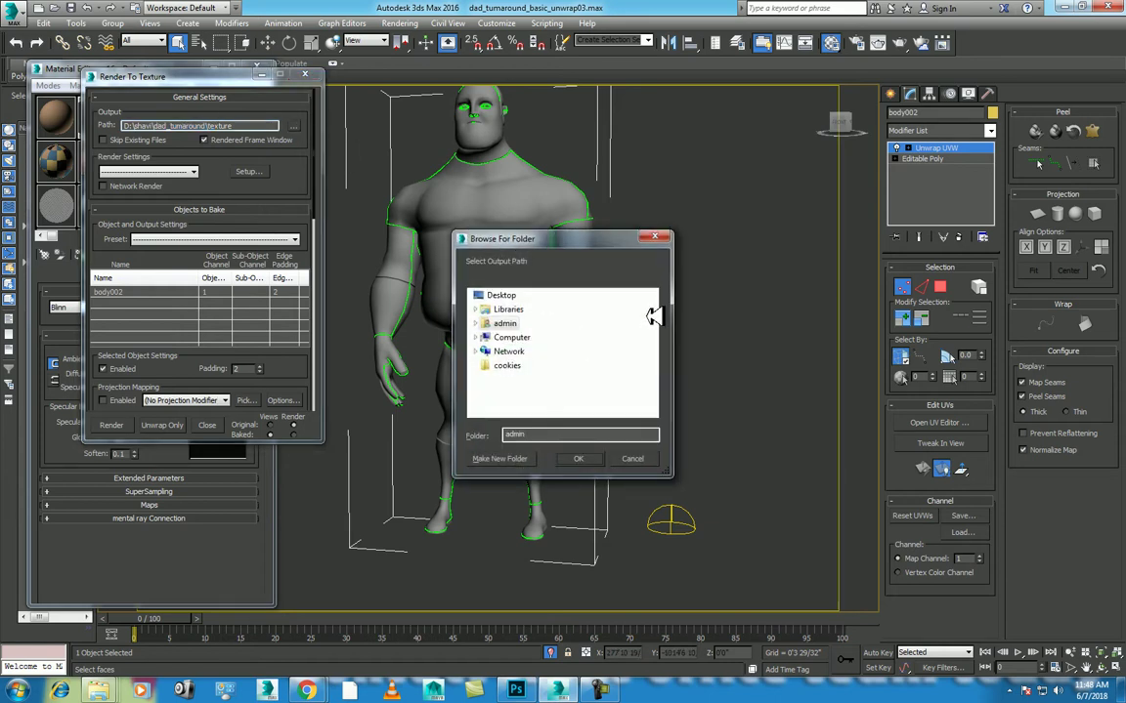
click(500, 295)
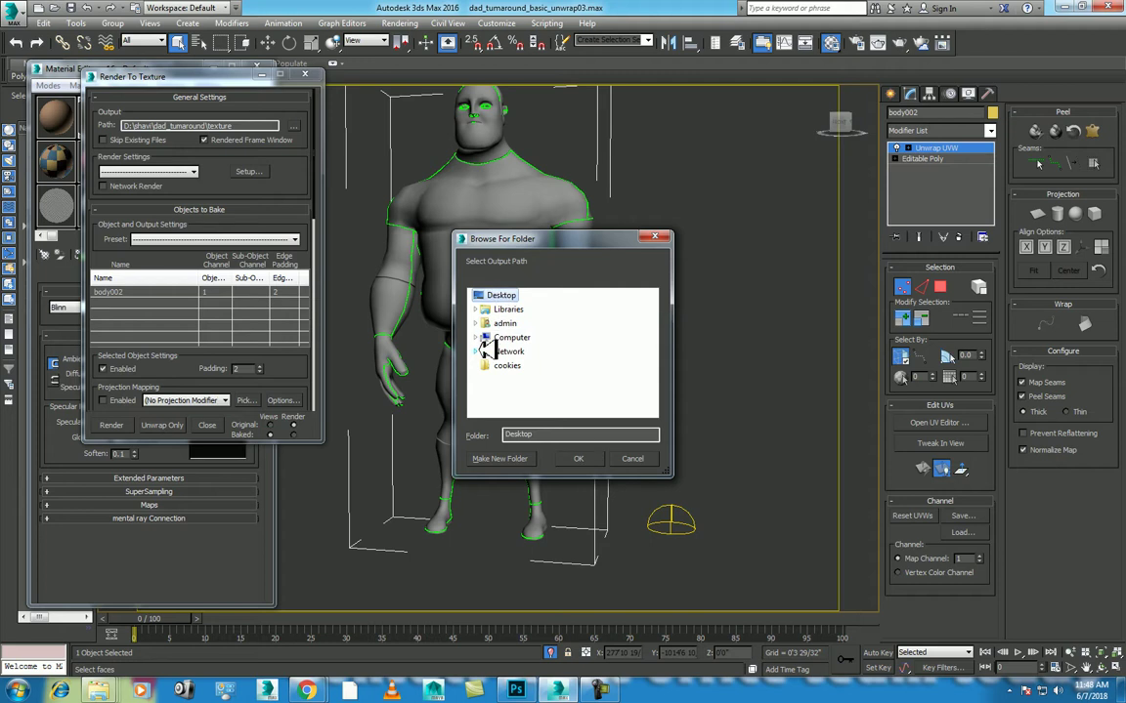
click(509, 465)
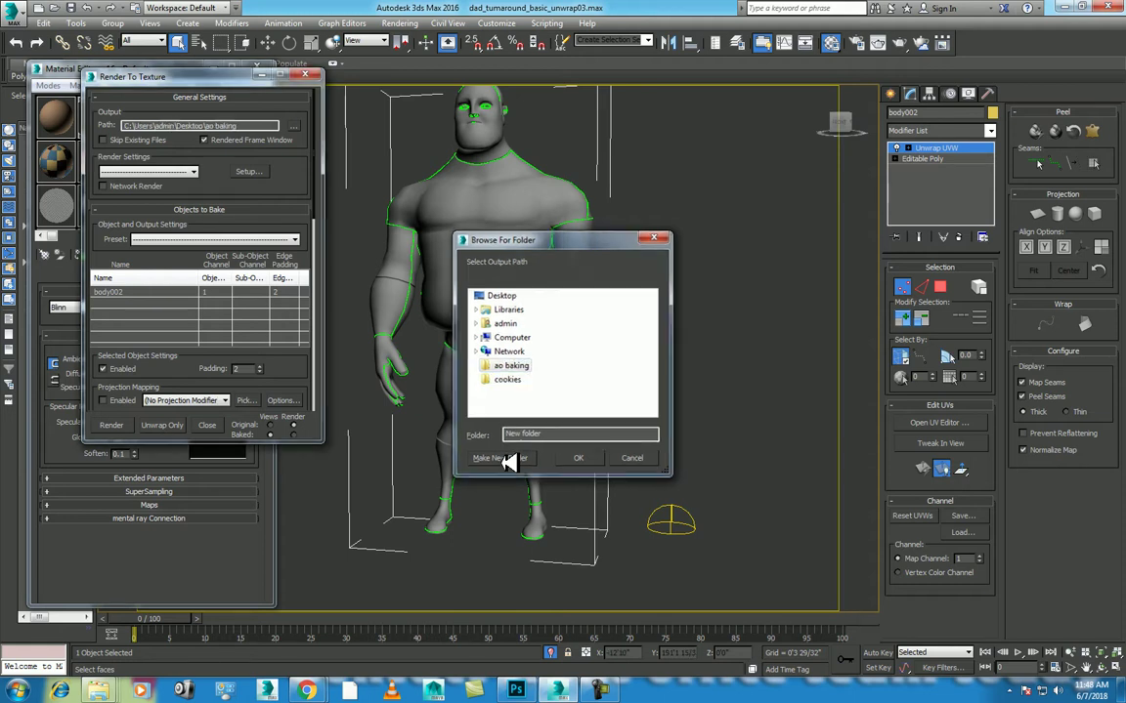
key(Return)
key(Return)
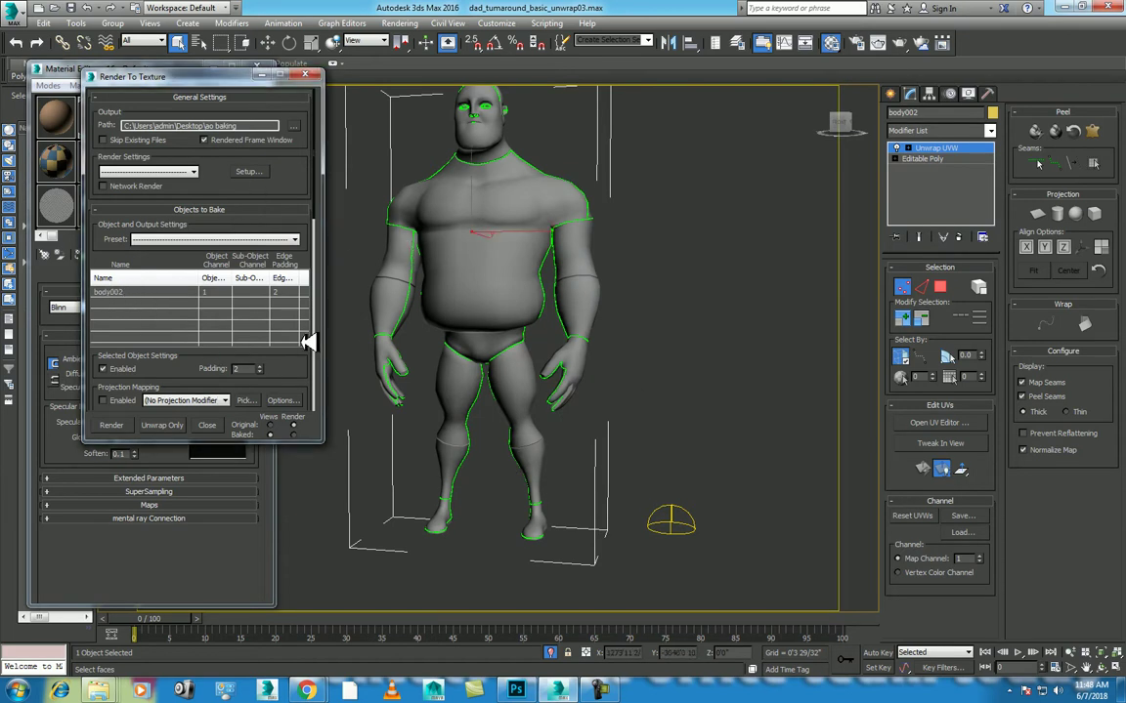
right_click(453, 306)
click(418, 289)
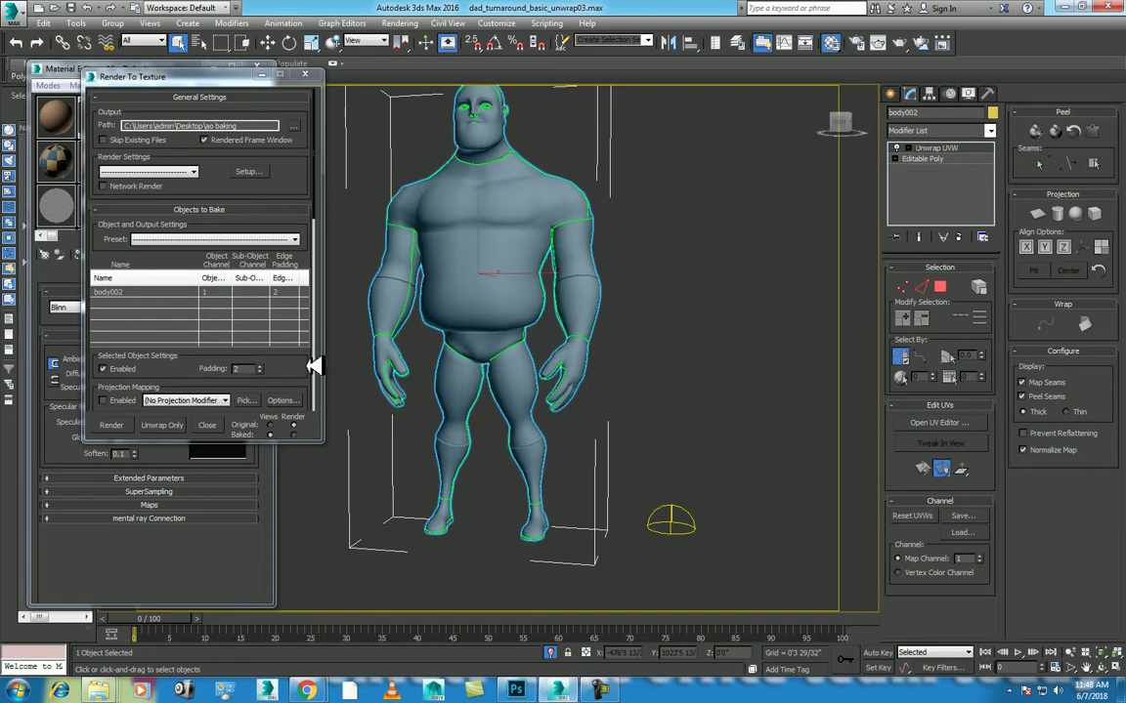
click(309, 369)
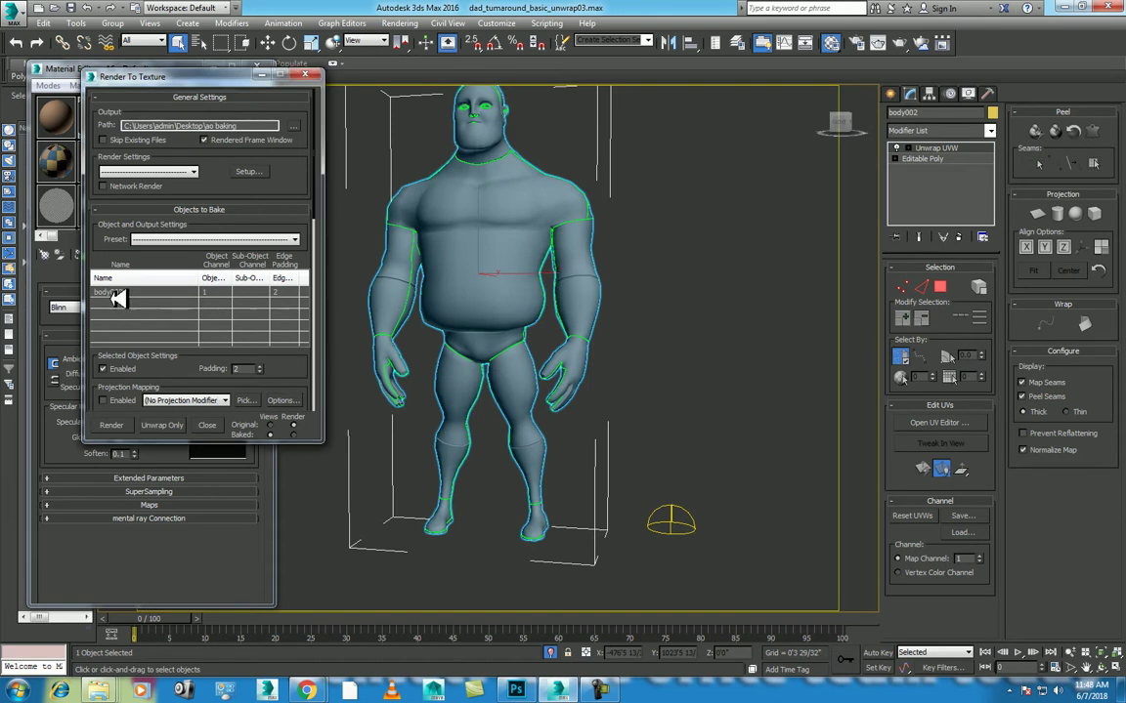
scroll(277, 374, down, 3)
scroll(181, 287, down, 3)
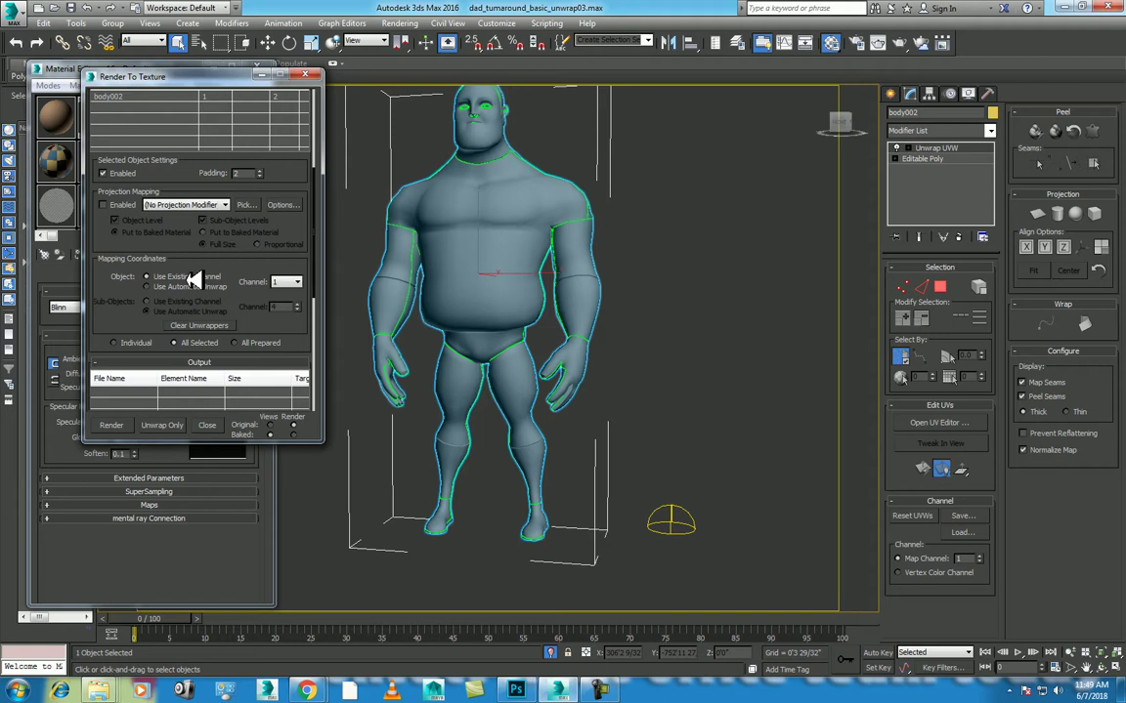
scroll(130, 281, down, 2)
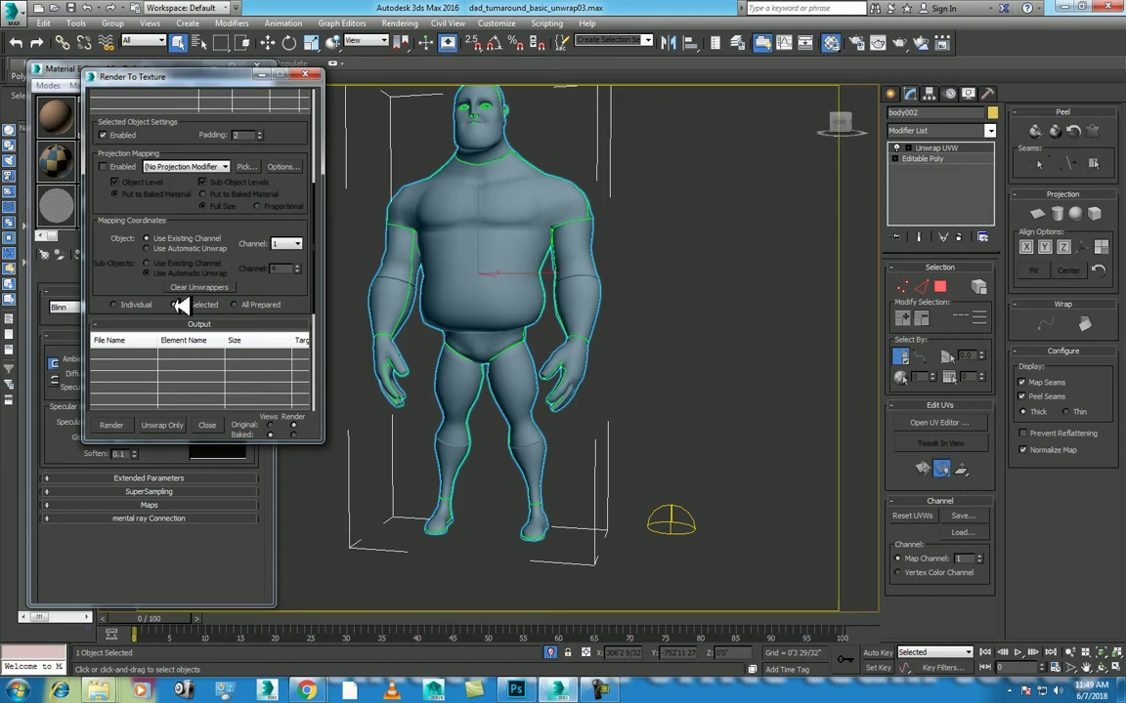
Add a LightingMap element to body002's bake output list.
drag(137, 292, 141, 199)
click(147, 326)
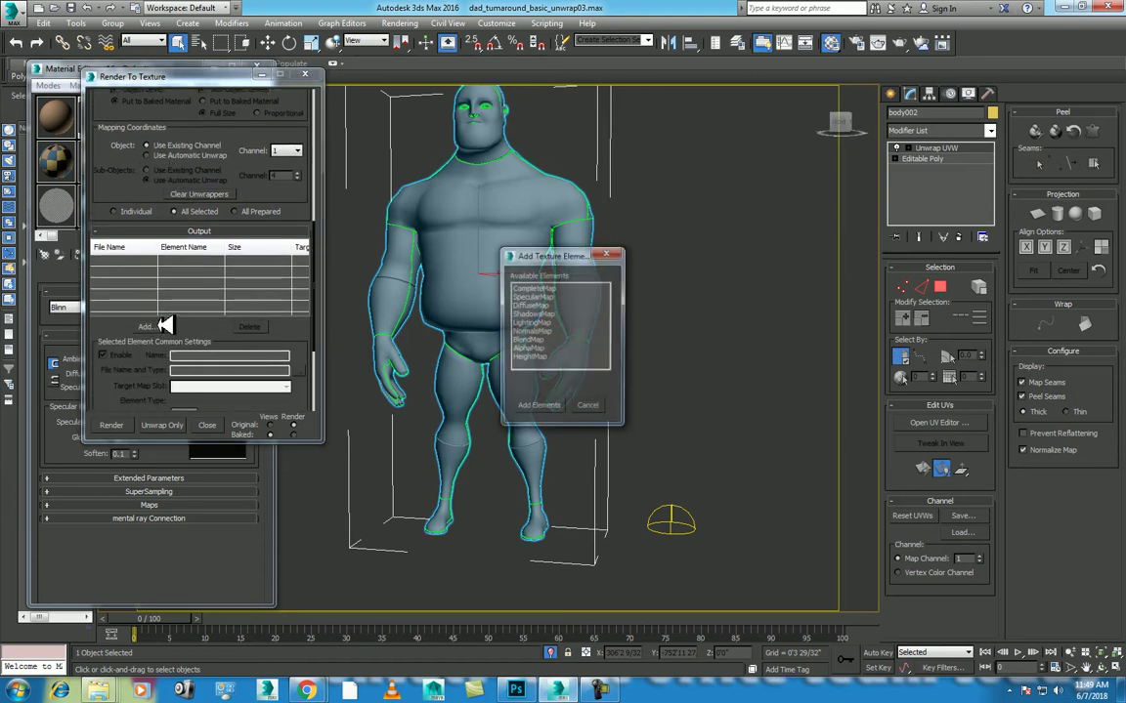
click(536, 323)
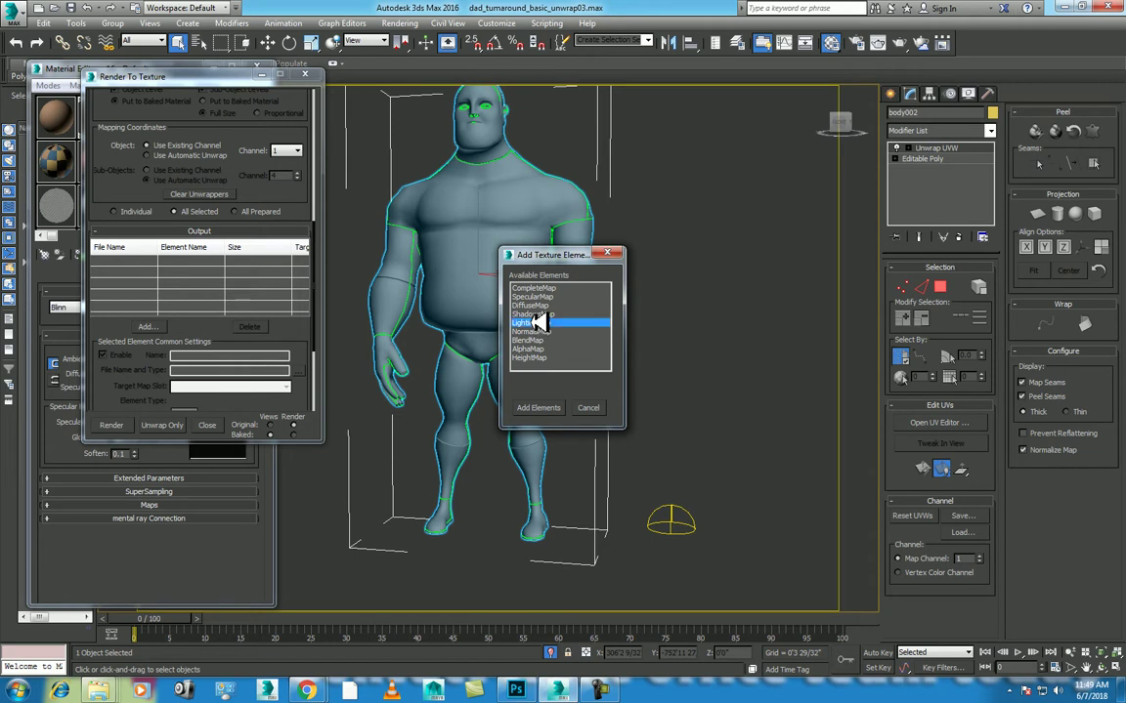
click(538, 407)
Review the element name and the Baked Material and Automatic Mapping rollouts.
drag(312, 335, 296, 217)
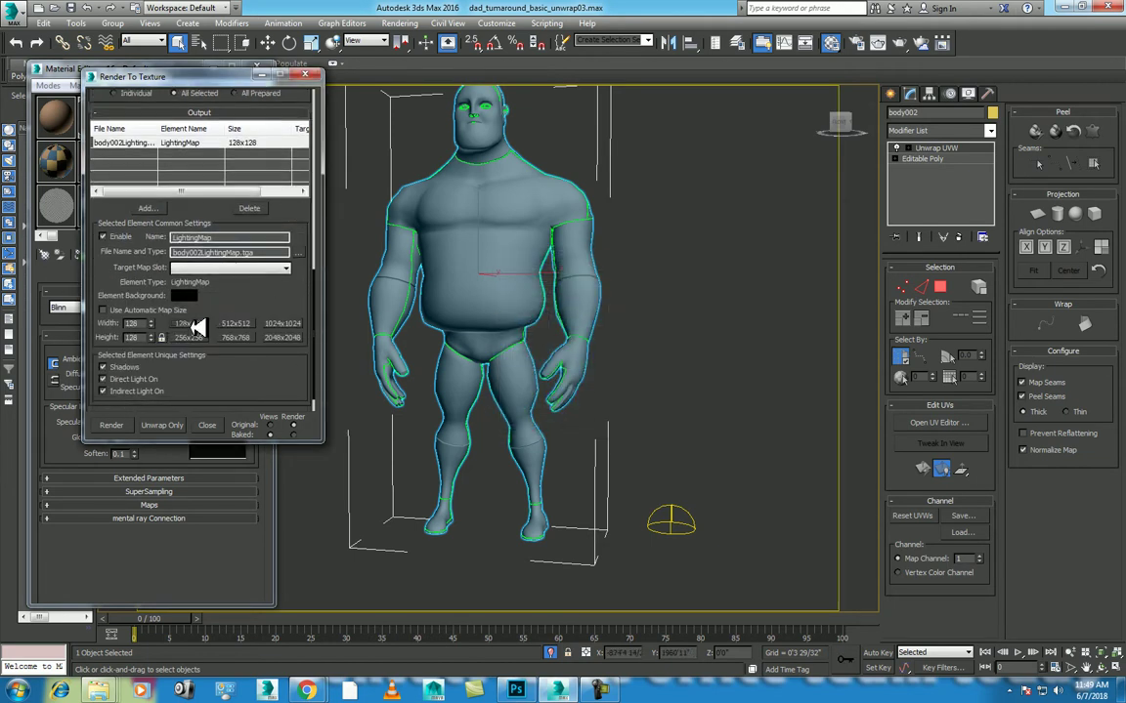
double_click(206, 237)
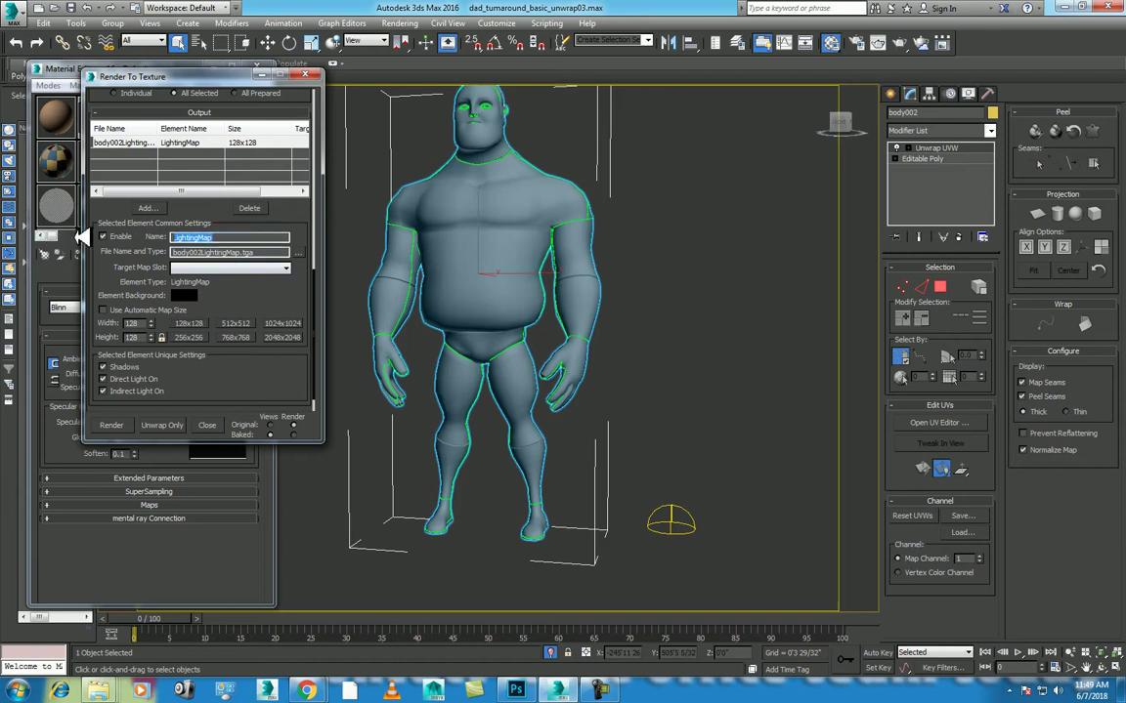
scroll(244, 382, down, 1)
click(238, 389)
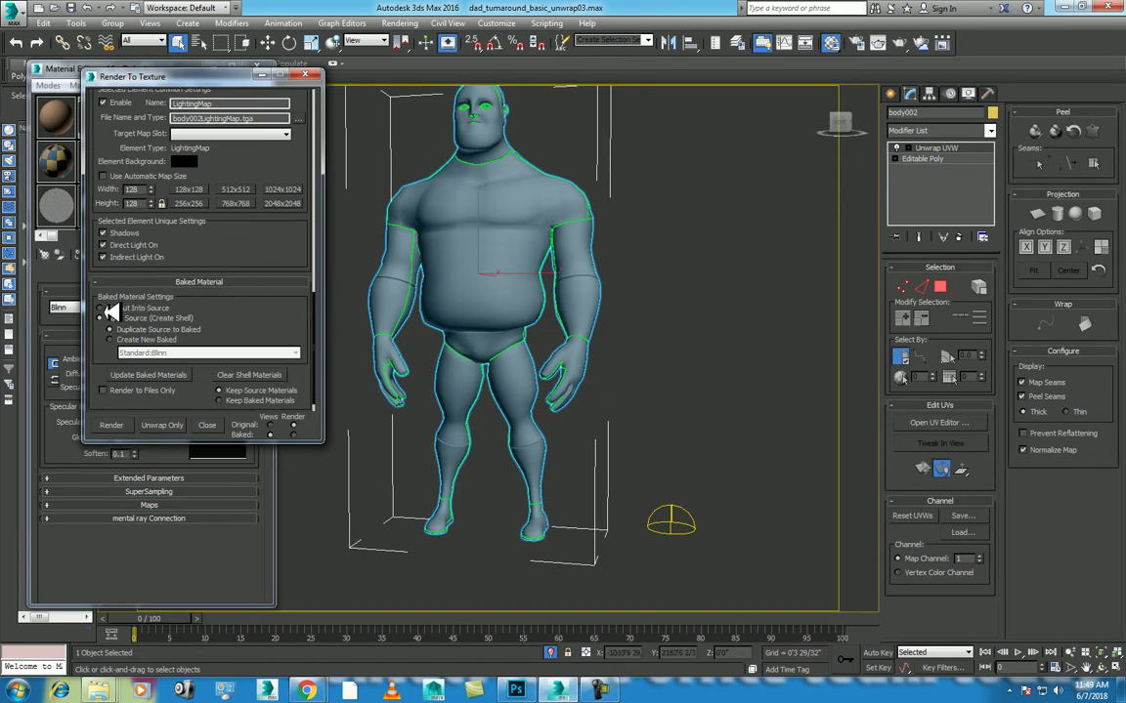
scroll(277, 161, down, 1)
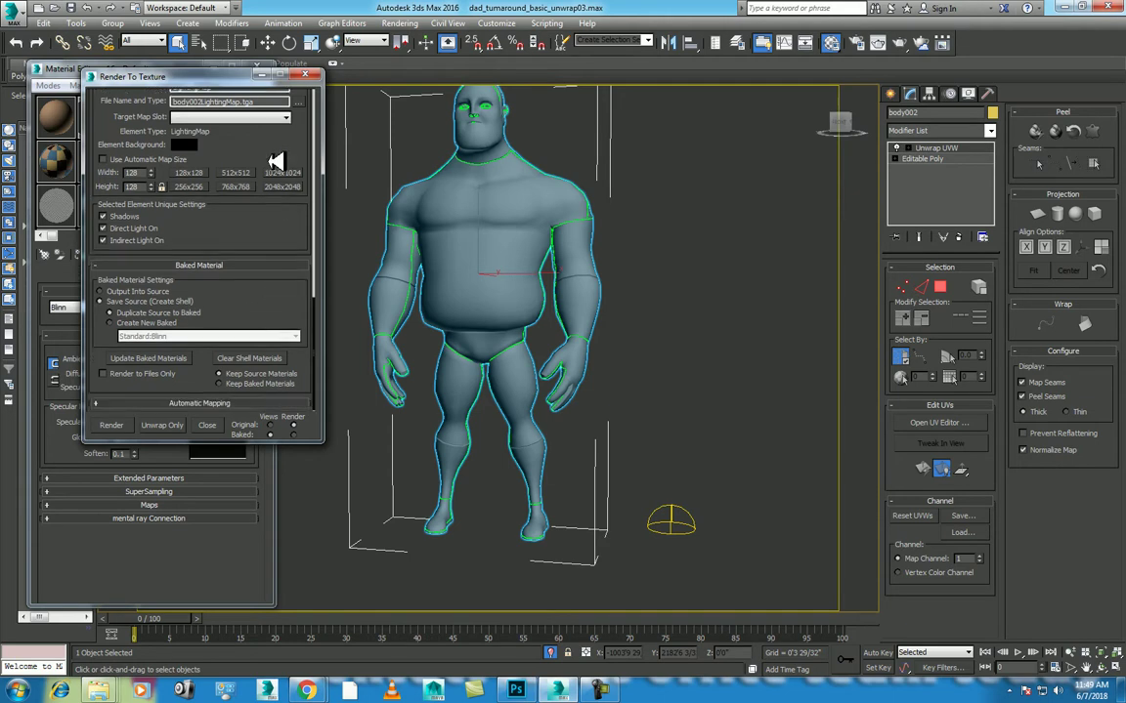
click(176, 403)
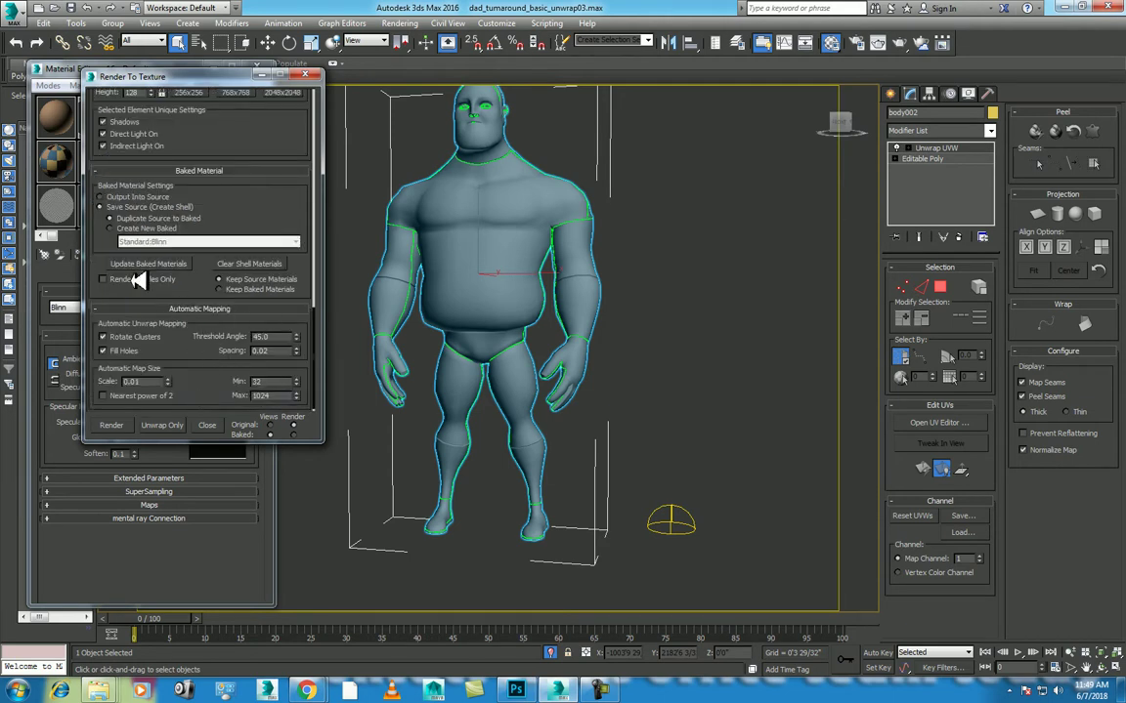
click(186, 309)
click(213, 243)
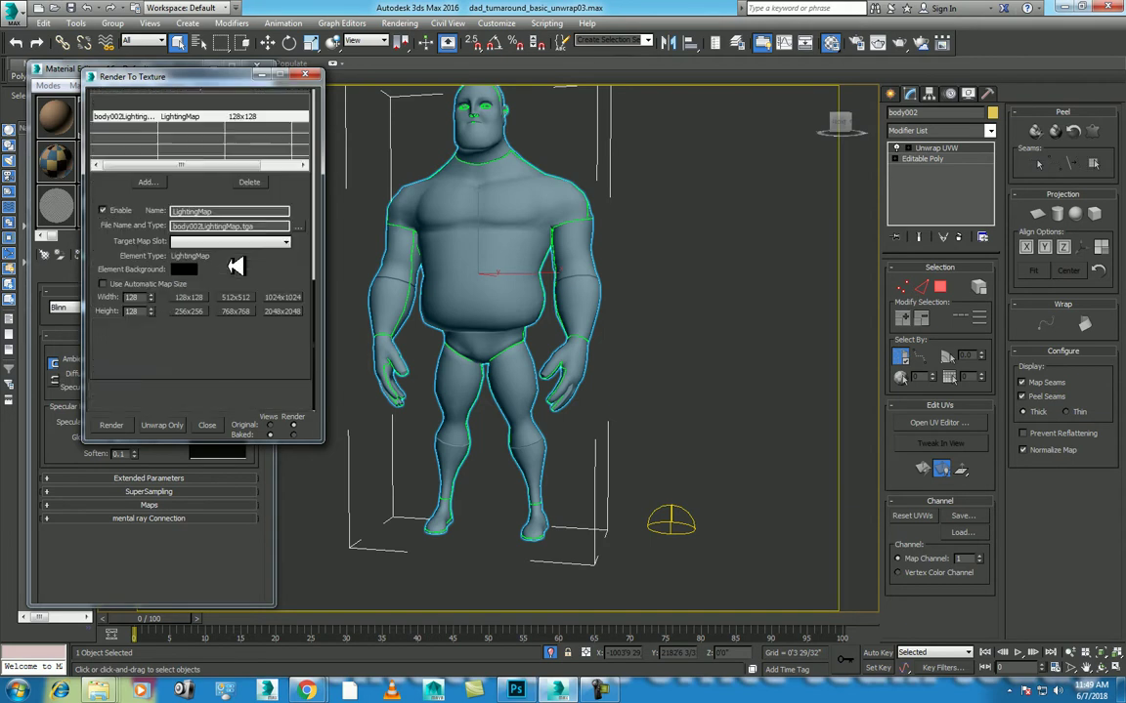
Bake the LightingMap at 128x128, continuing past the missing-map warning.
click(122, 427)
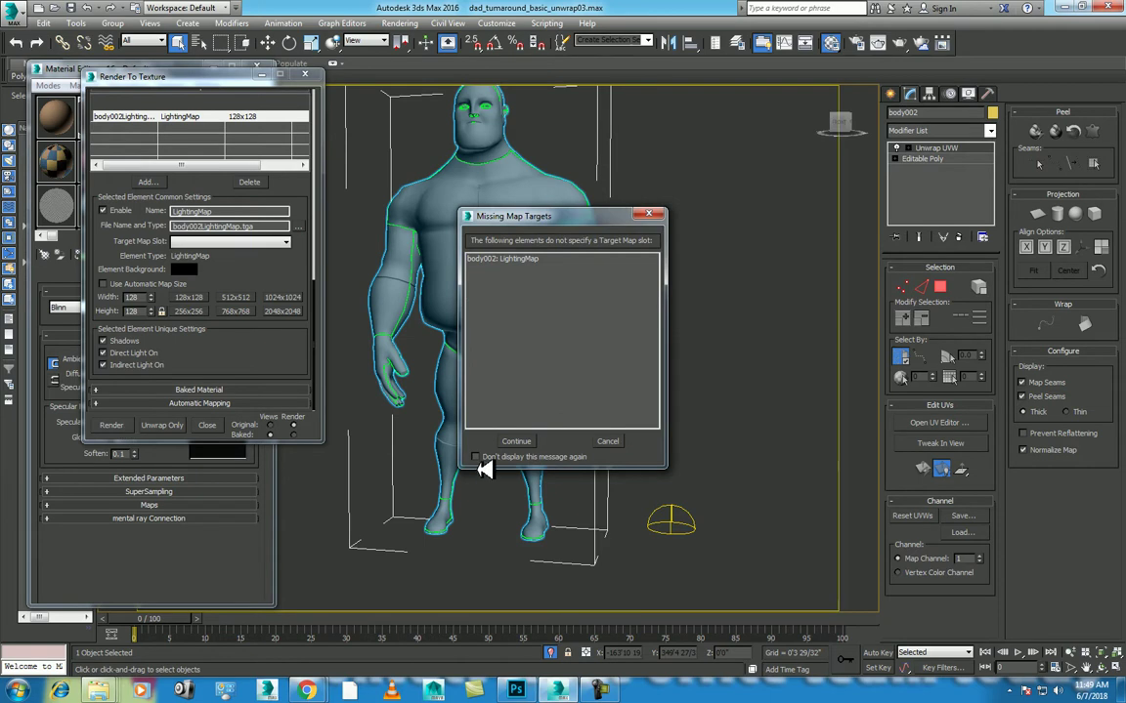
click(535, 441)
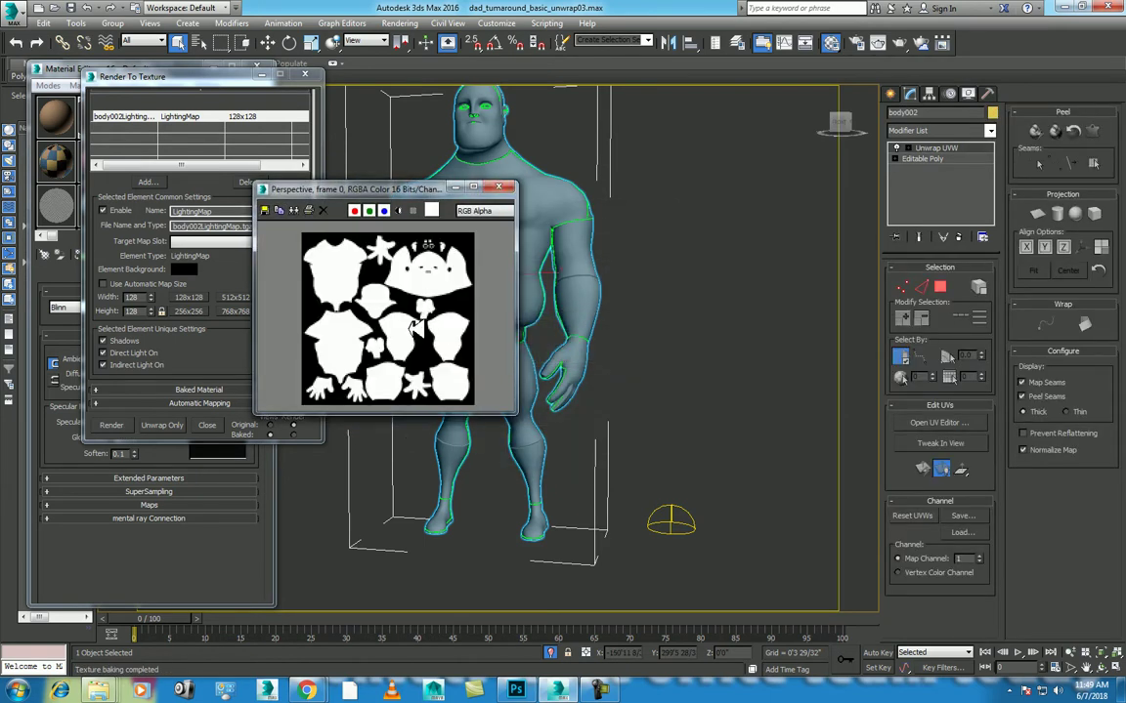
click(498, 187)
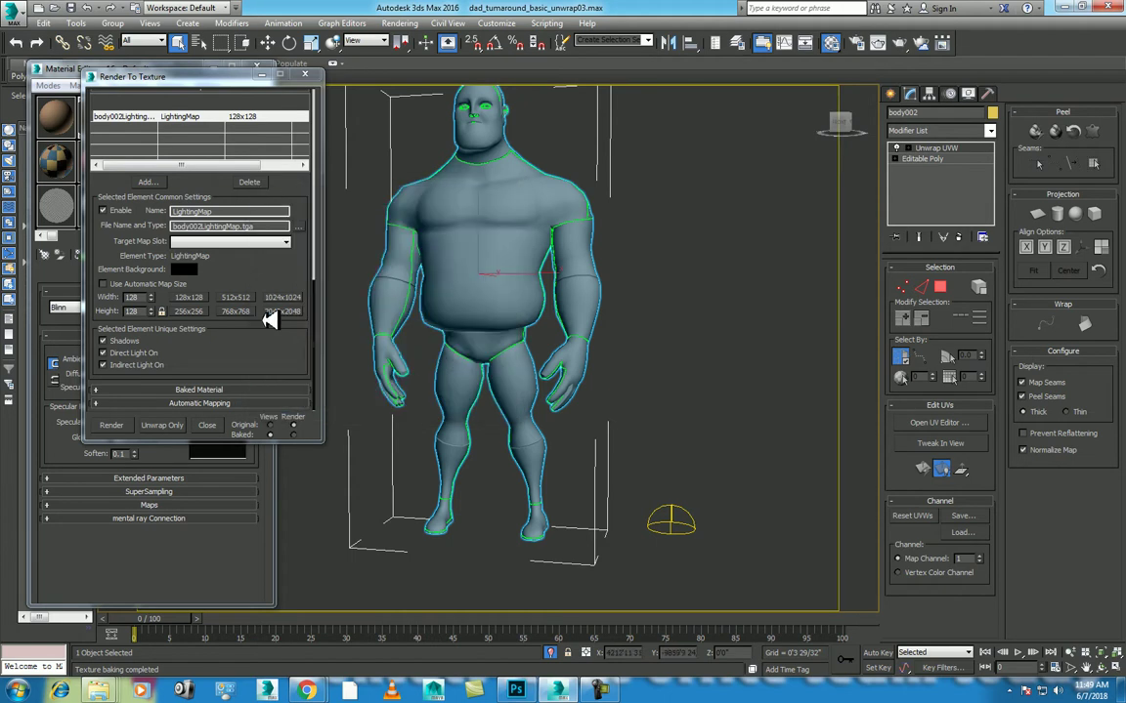
Rebake the LightingMap at 512x512, overwriting the old file, and close Render To Texture.
click(234, 297)
click(111, 425)
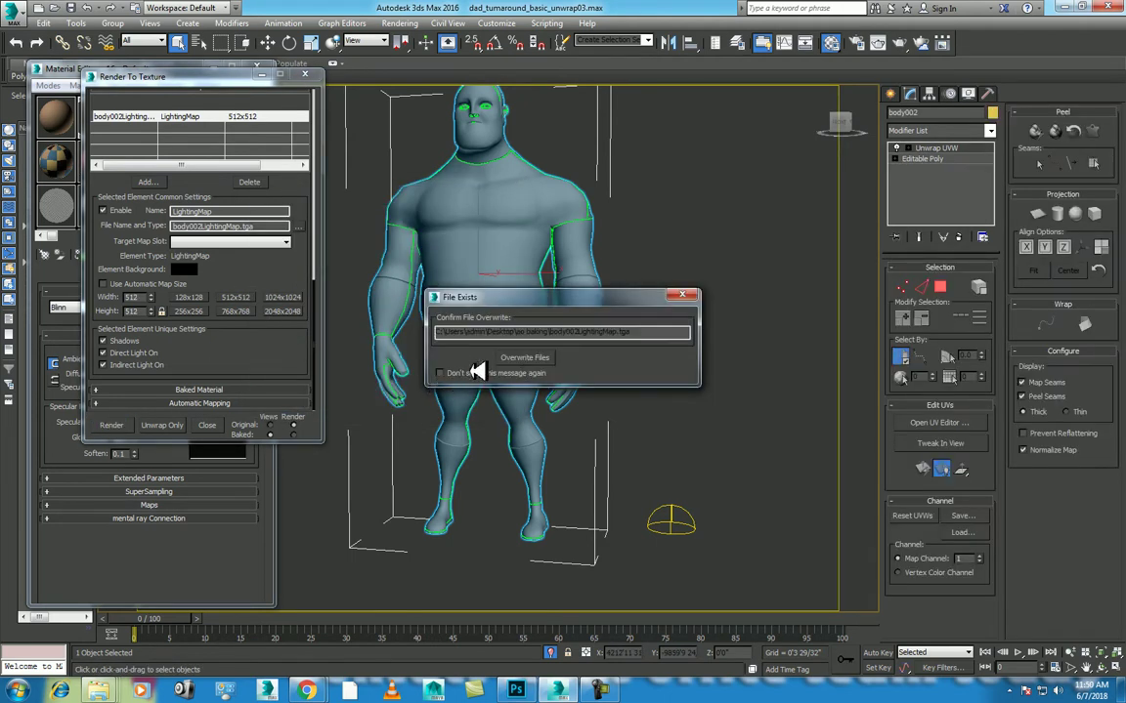
click(536, 358)
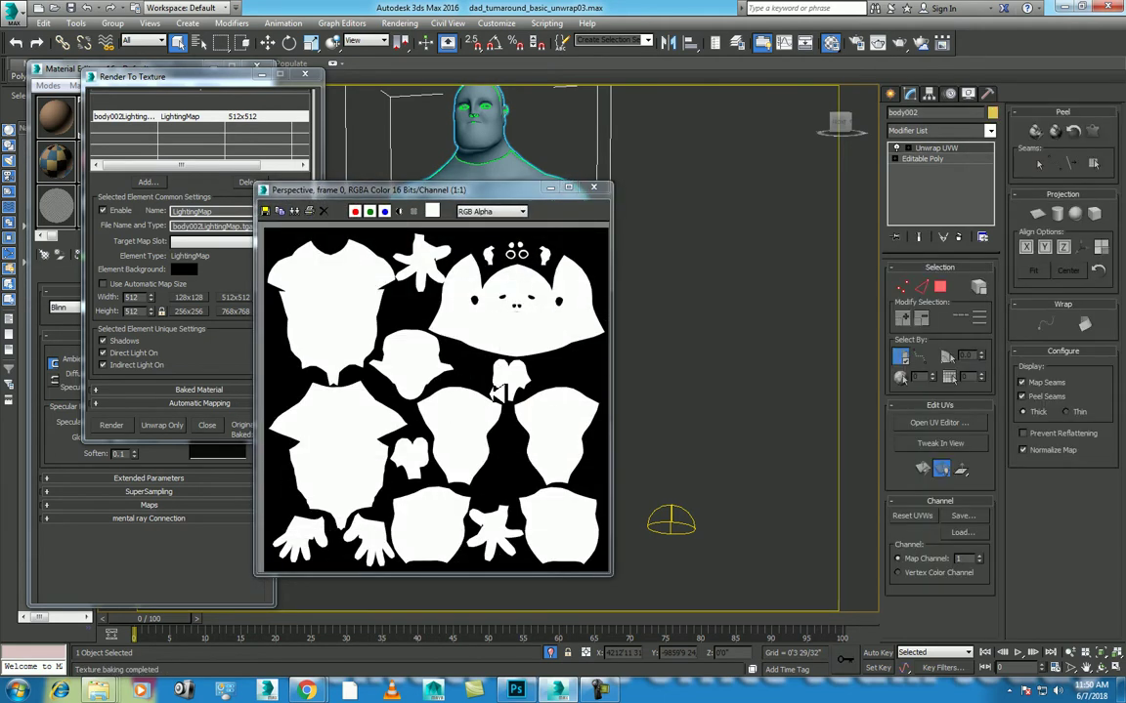
click(593, 187)
scroll(249, 262, up, 5)
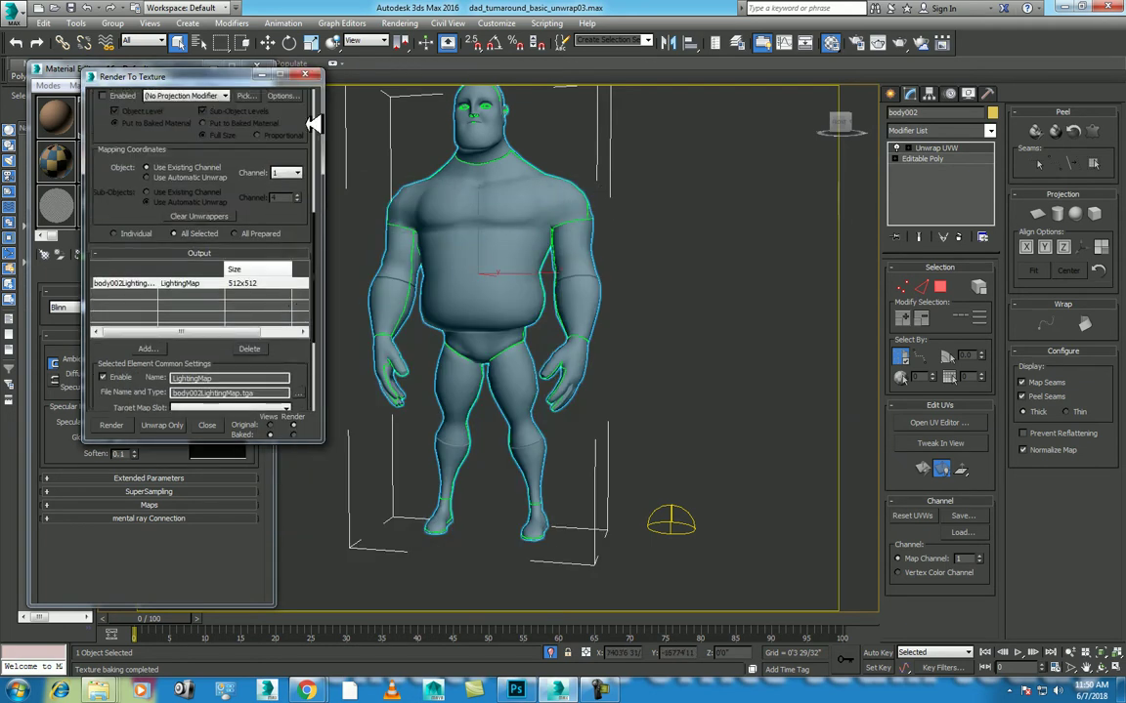
click(315, 76)
right_click(708, 291)
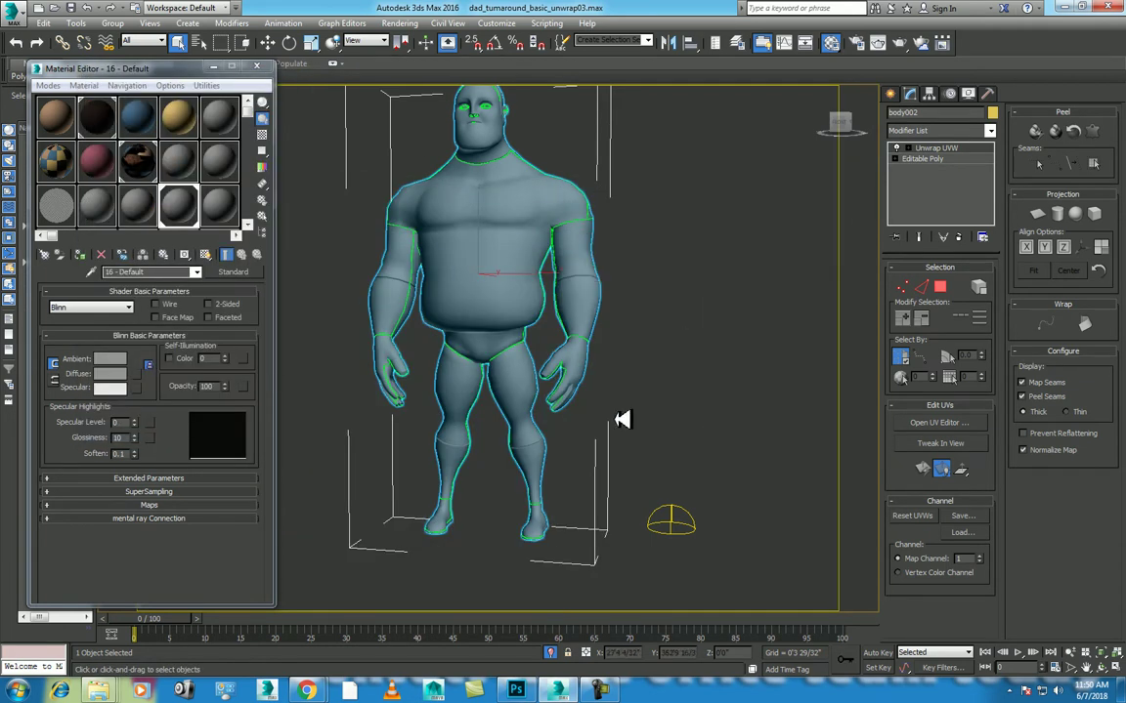
Filter the object list to lights, select Sky002, and Unhide All to show the characters.
right_click(699, 373)
key(h)
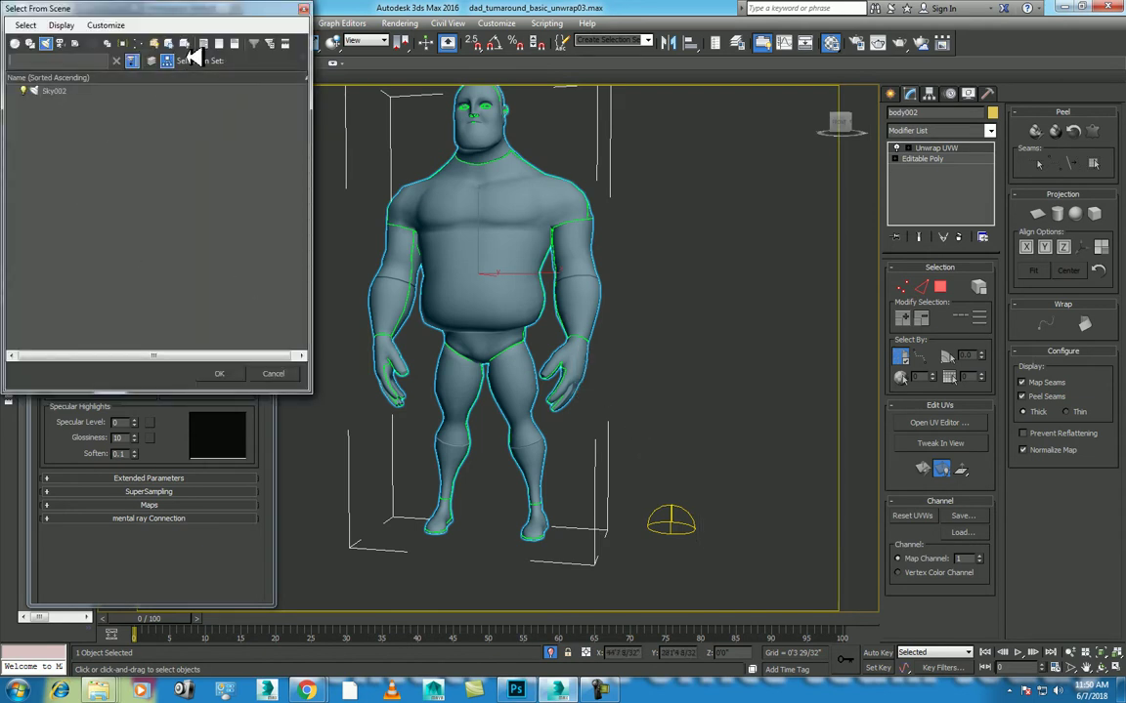
click(184, 43)
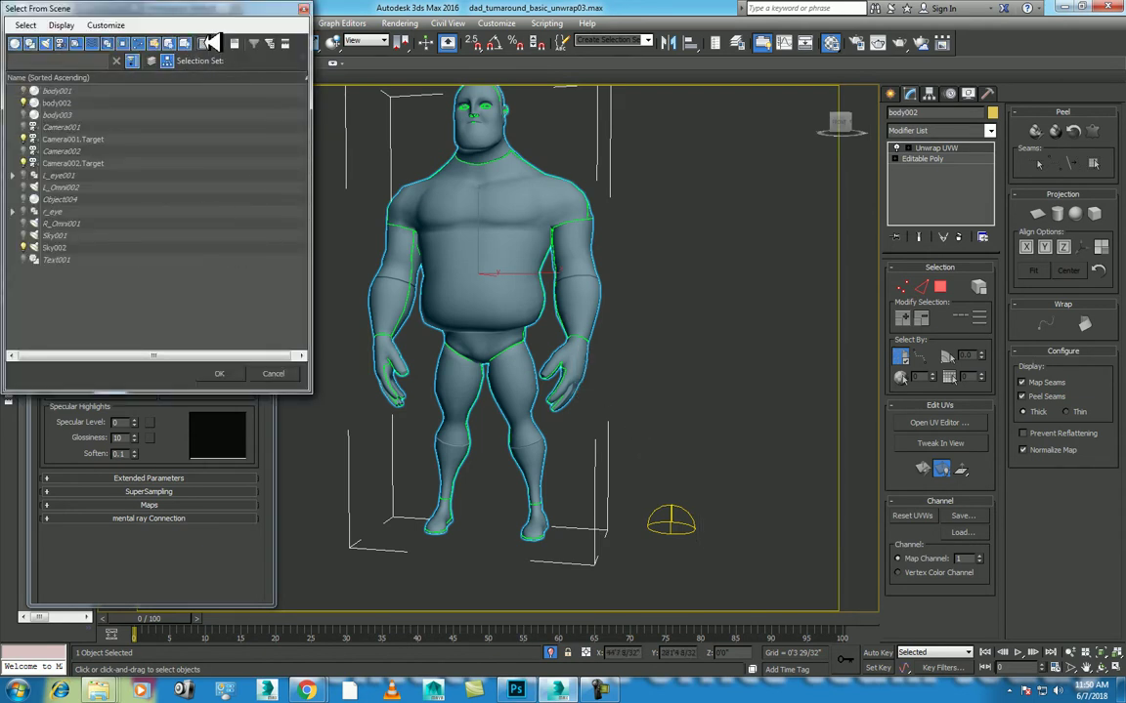
click(184, 43)
click(45, 43)
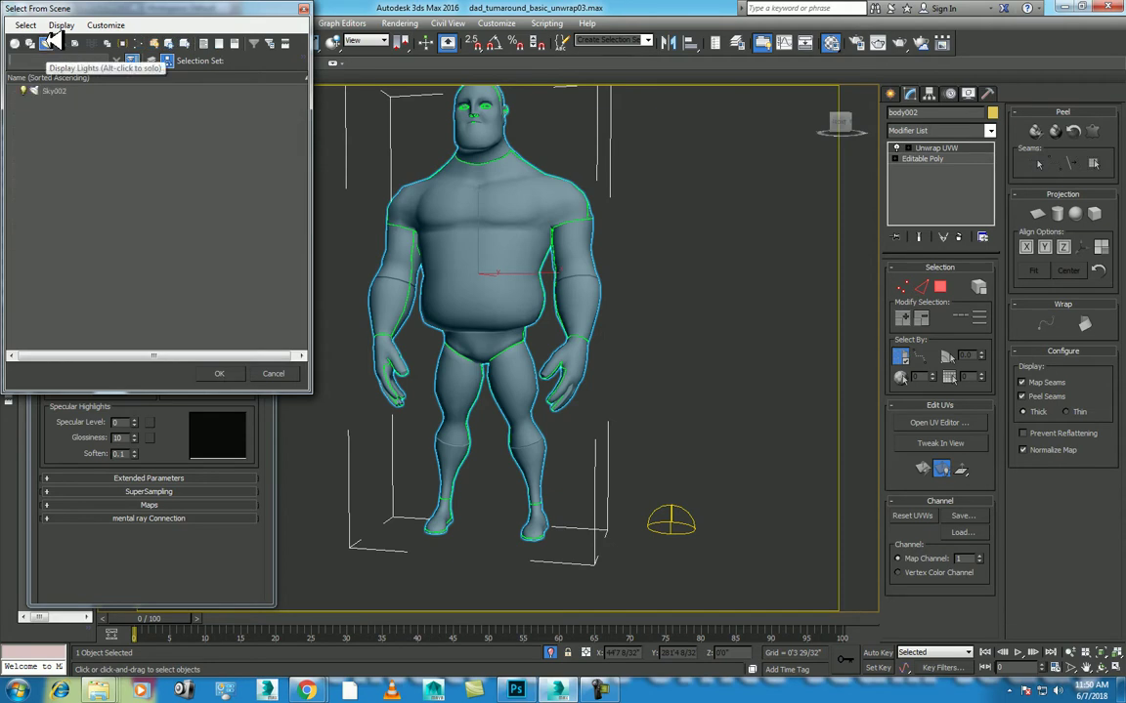
click(54, 89)
click(219, 373)
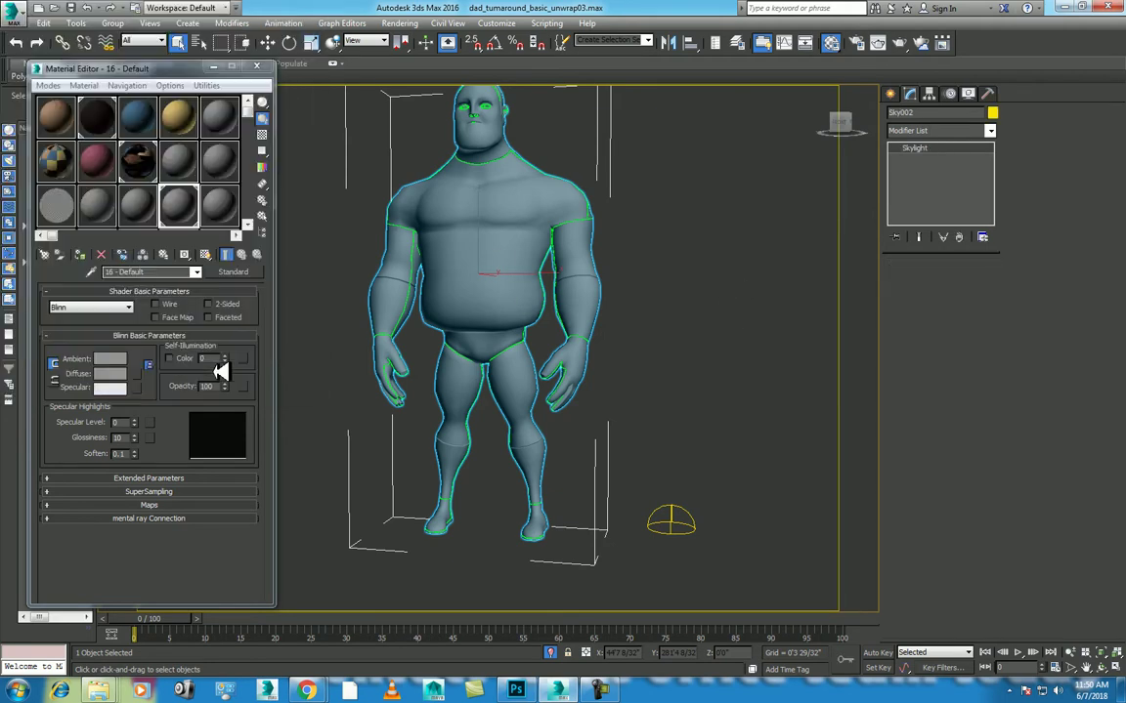
right_click(690, 339)
click(726, 282)
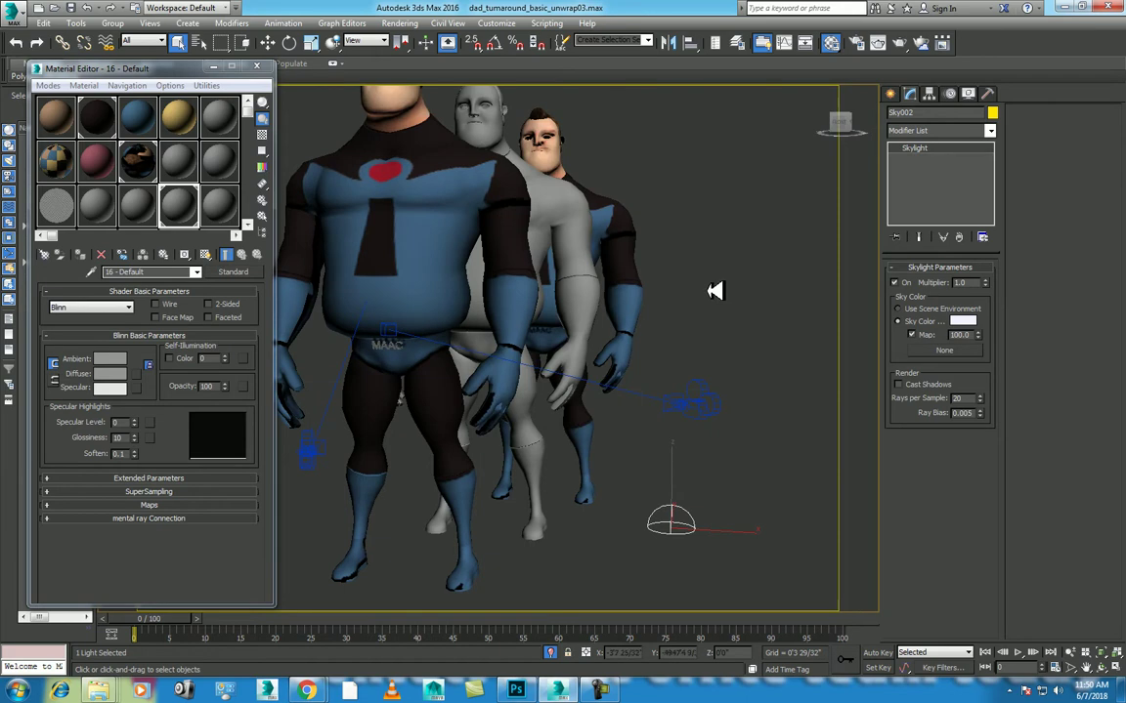
Select the Sky002 skylight dome in the viewport and delete it.
key(h)
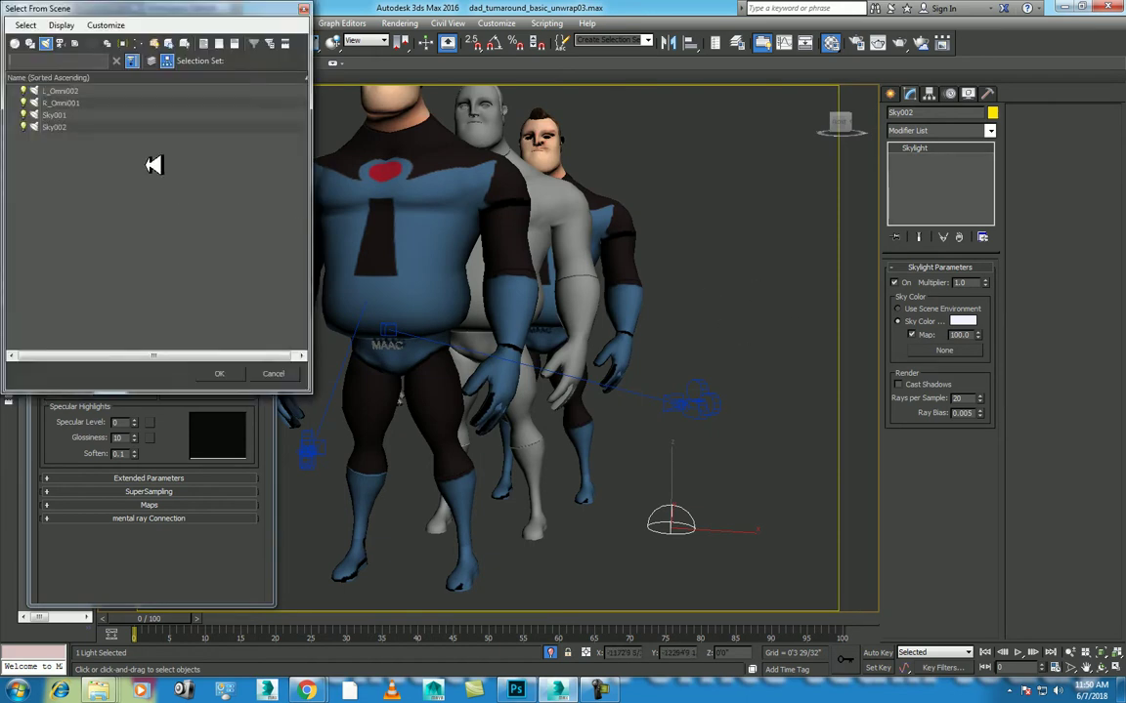
click(58, 125)
ctrl+click(74, 104)
ctrl+click(74, 91)
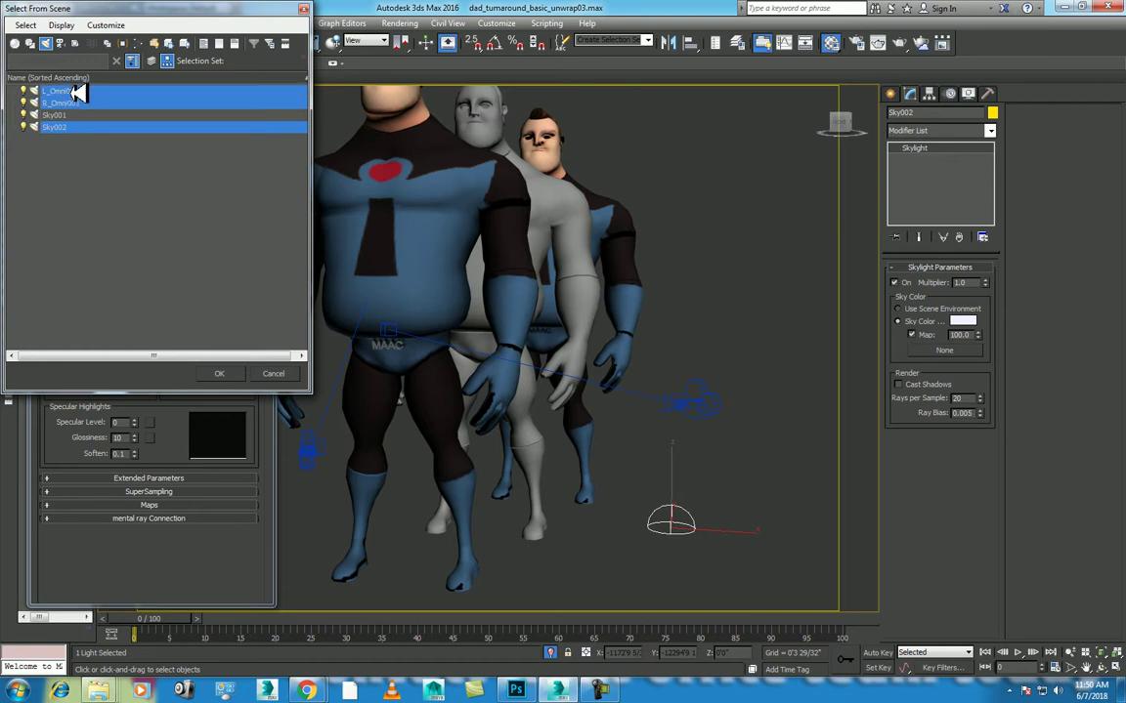
click(26, 125)
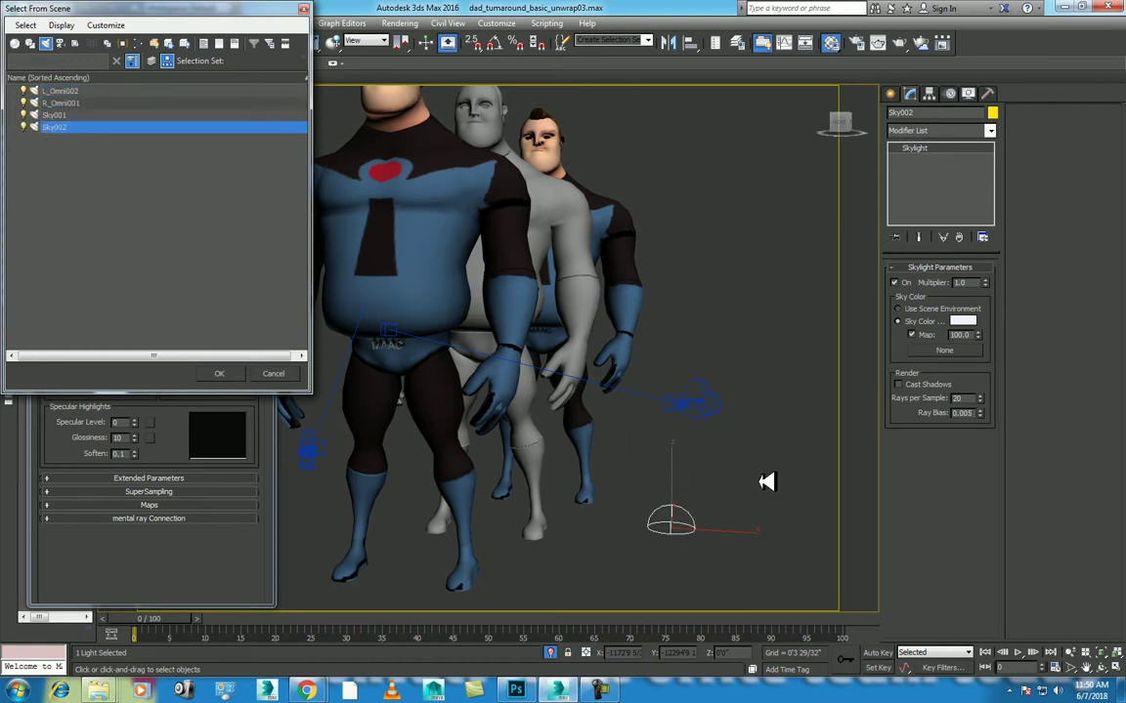
click(273, 373)
click(665, 516)
key(Delete)
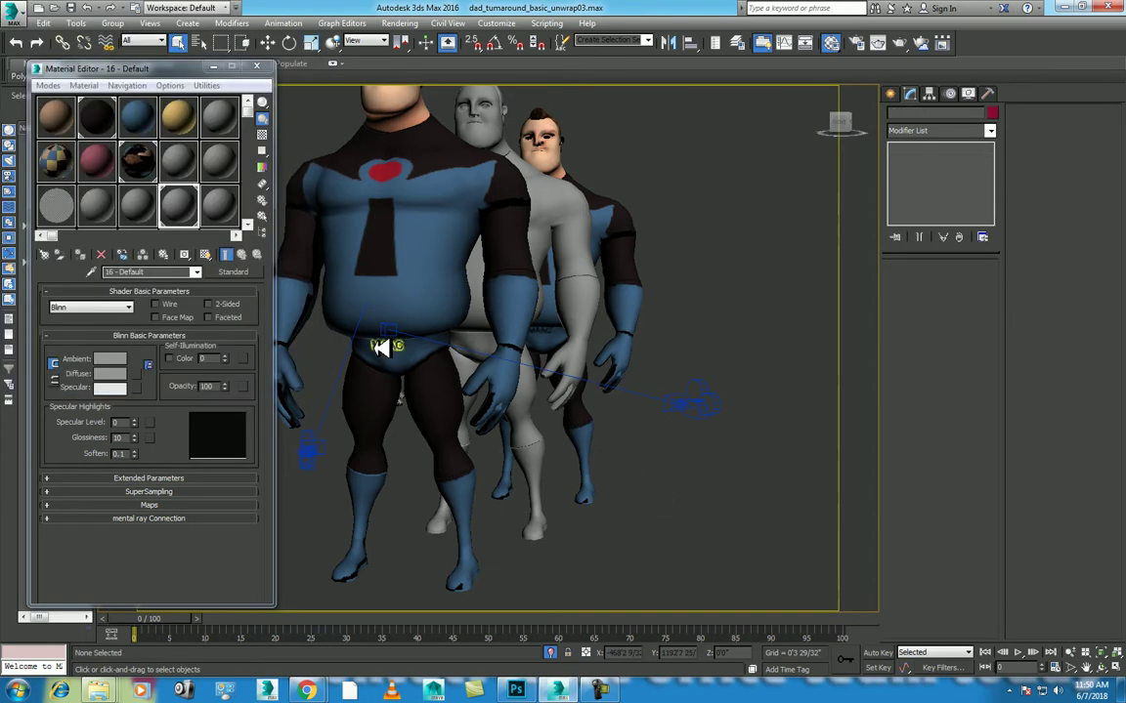
Pick L_Omni002 in the lights list, then reselect the grey character's body.
key(h)
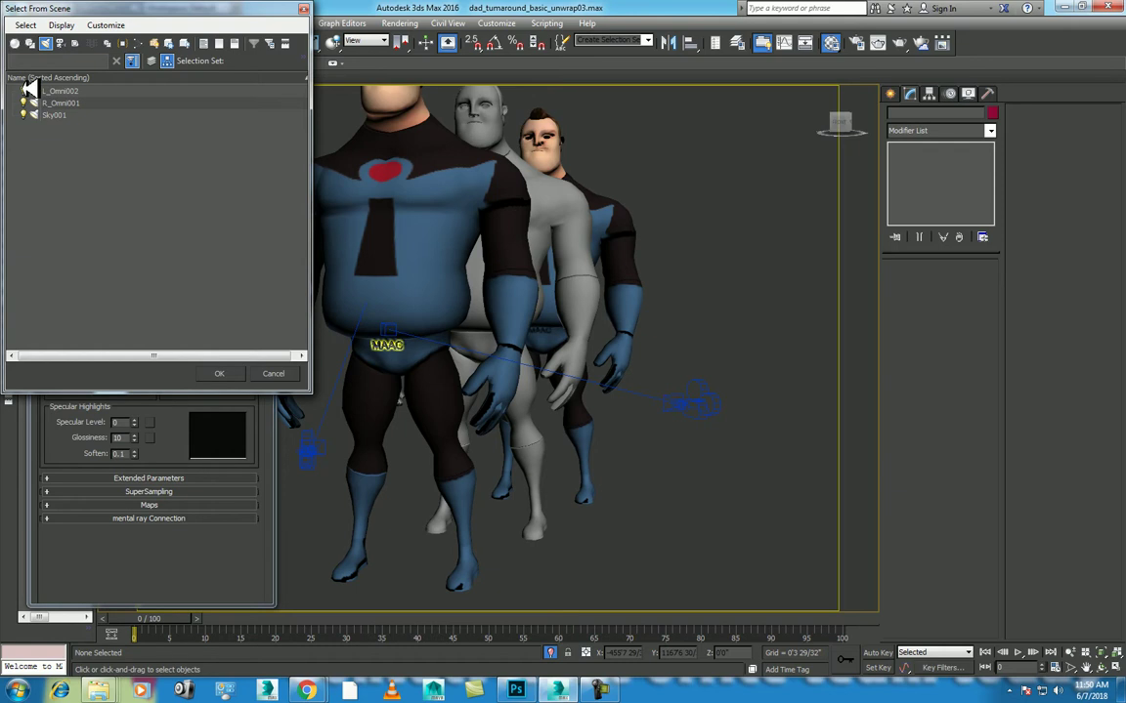
click(76, 90)
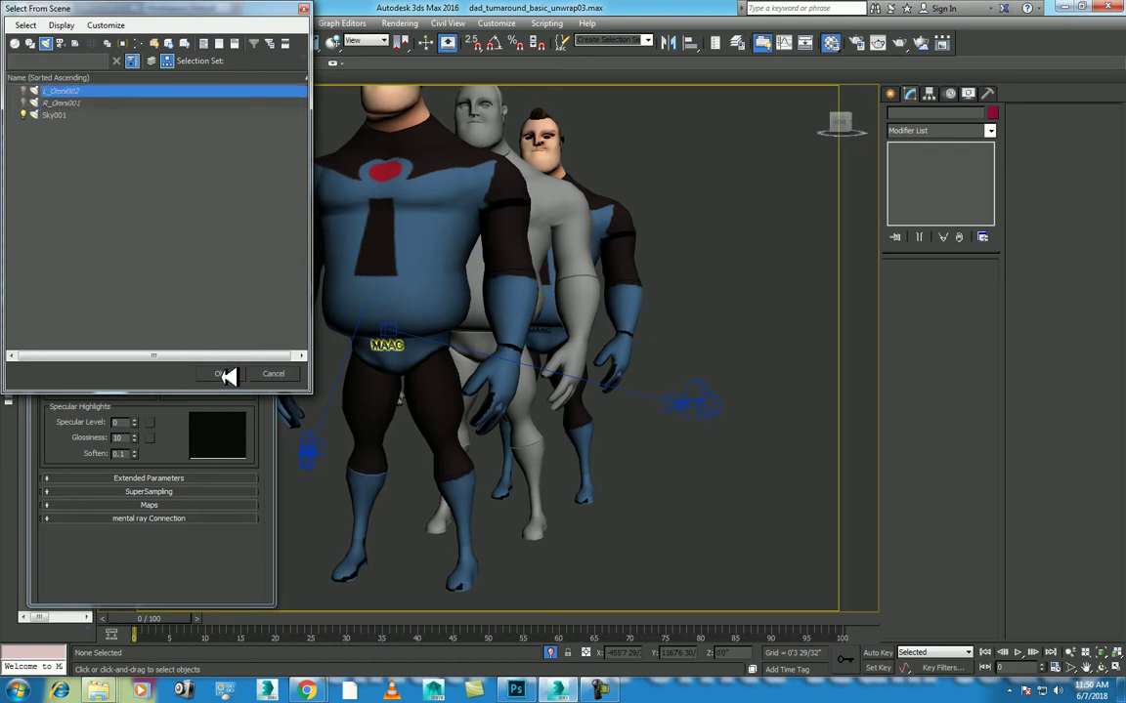
click(221, 374)
click(571, 232)
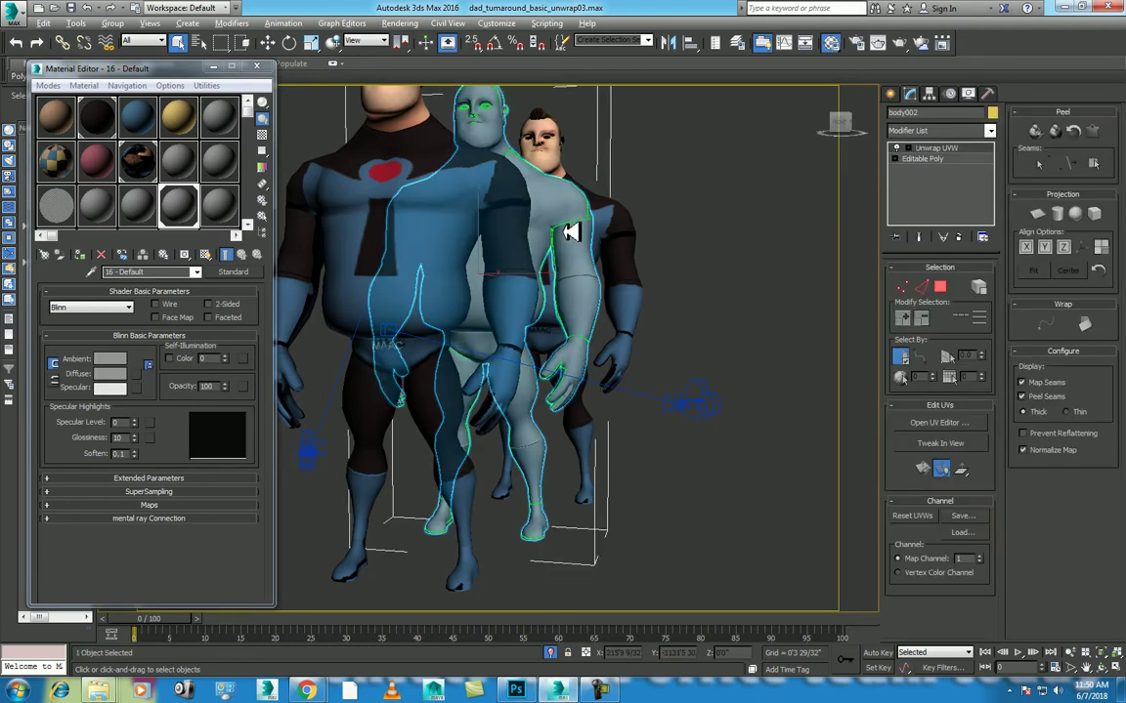
Isolate the grey body, rebake its textures with Render To Texture, and open Render Setup.
key(alt+q)
scroll(612, 342, up, 3)
scroll(617, 342, up, 2)
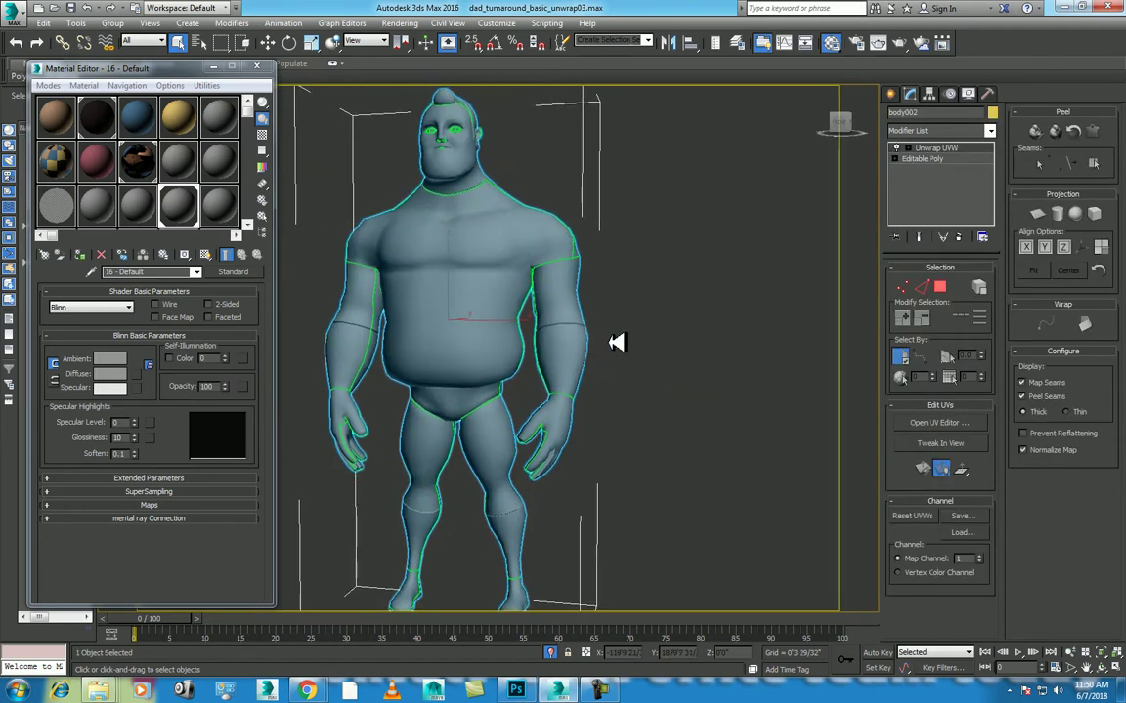
key(0)
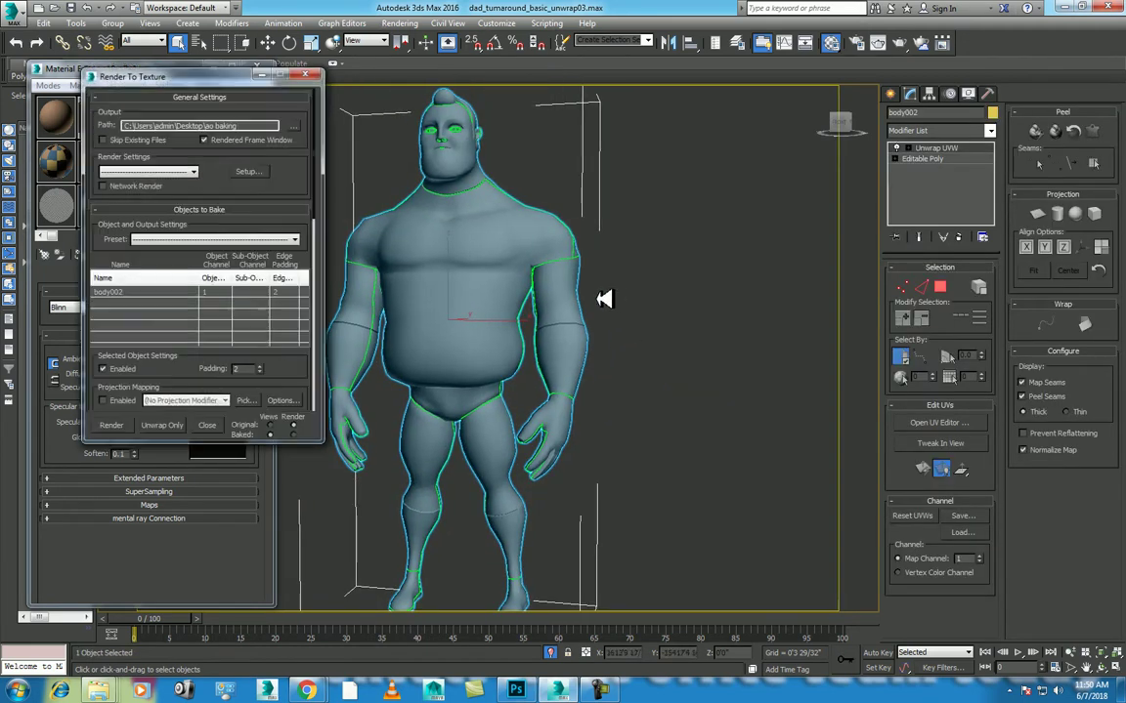
click(113, 419)
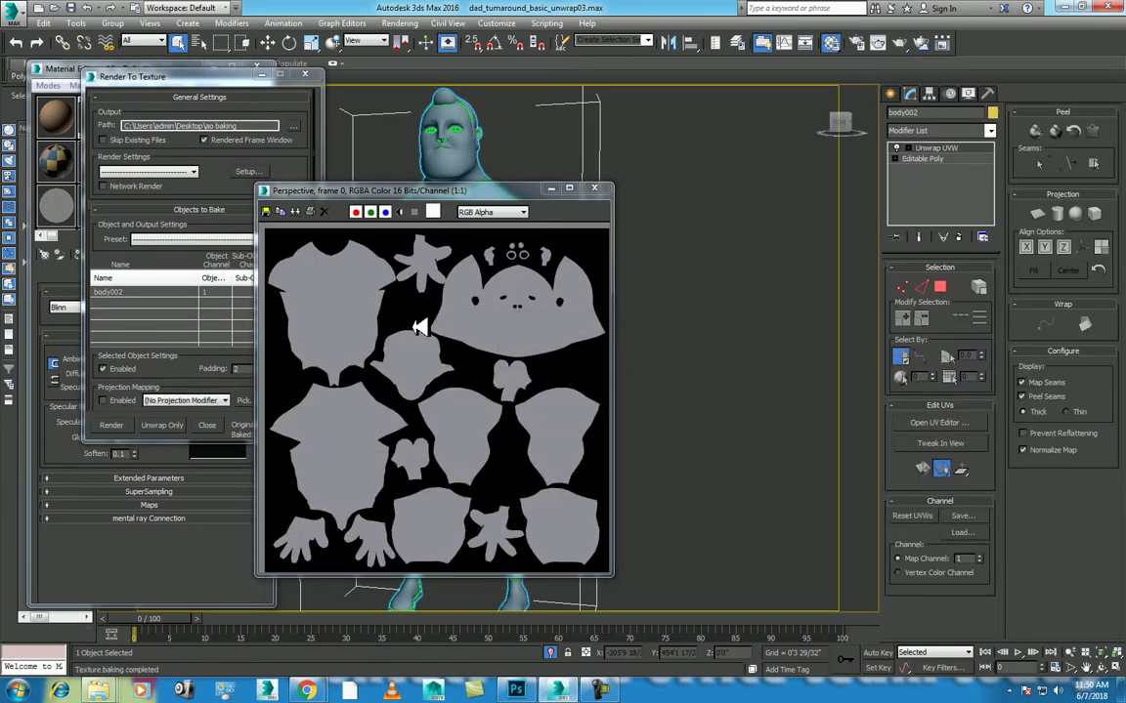
click(176, 327)
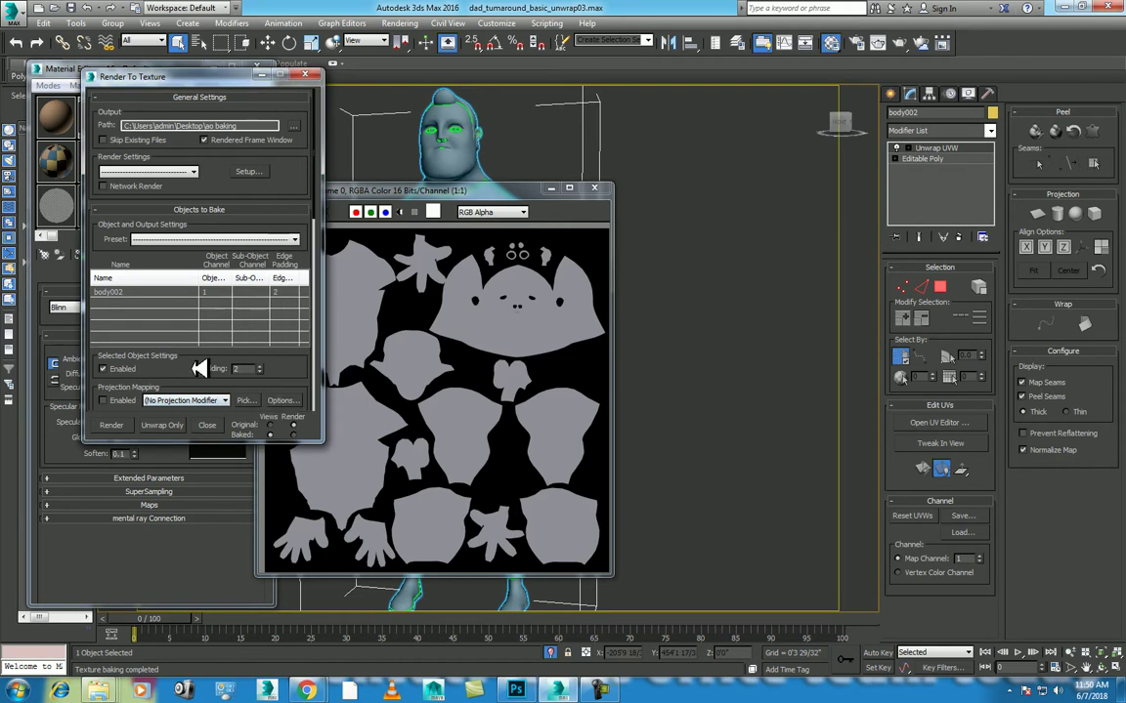
scroll(176, 327, down, 2)
scroll(176, 327, down, 2)
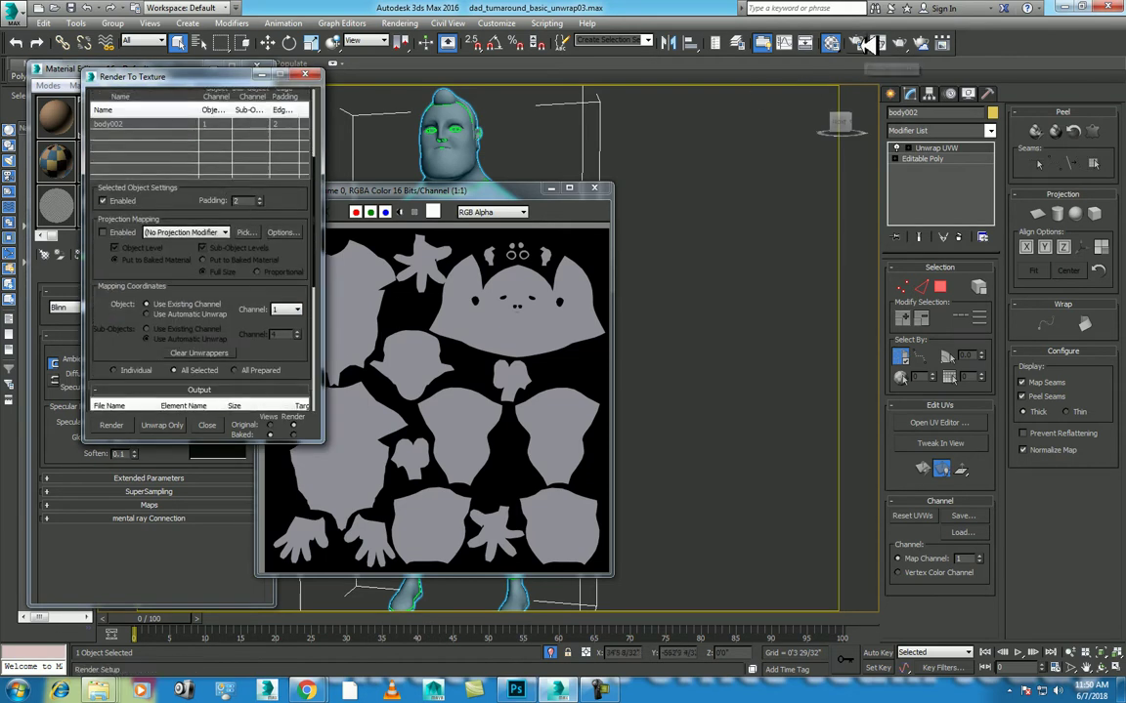
click(763, 42)
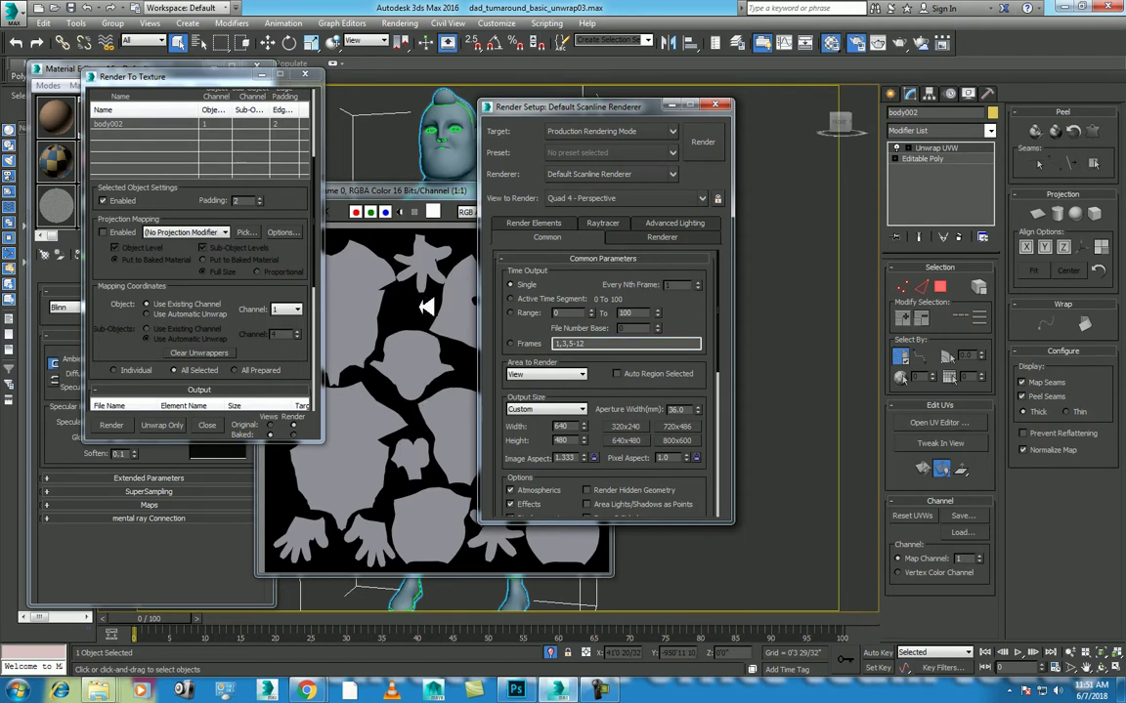
drag(404, 192, 561, 149)
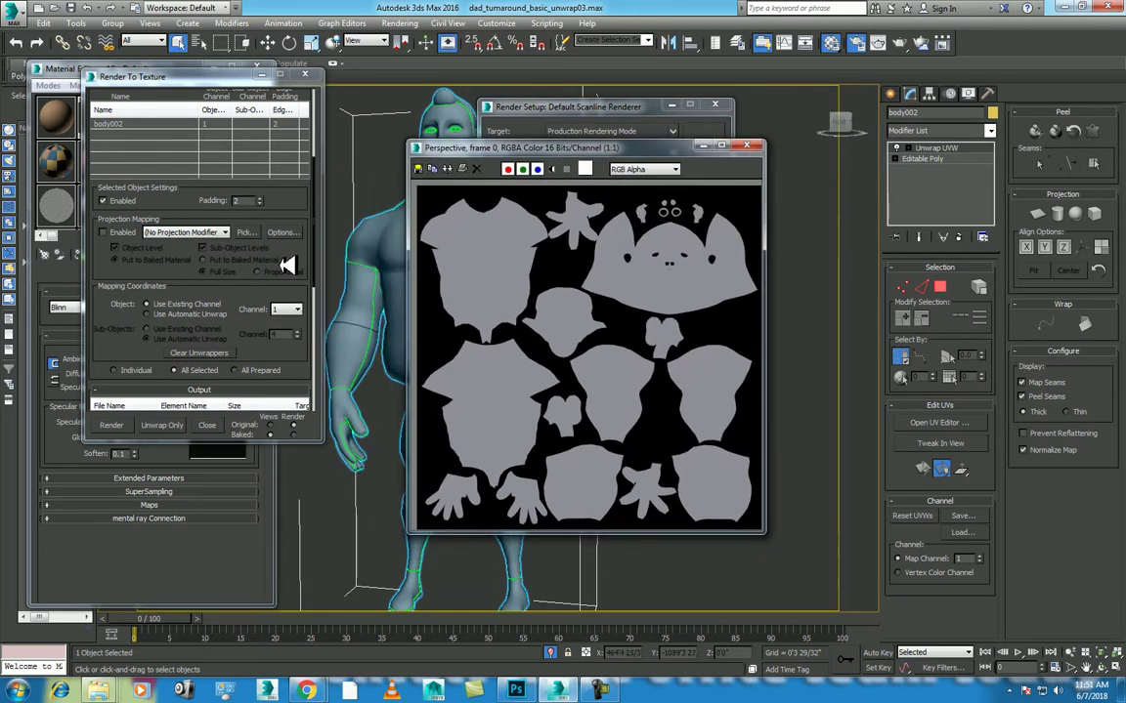
scroll(263, 269, down, 5)
Add a 256x256 CompleteMap element beside the LightingMap and bake both.
click(149, 331)
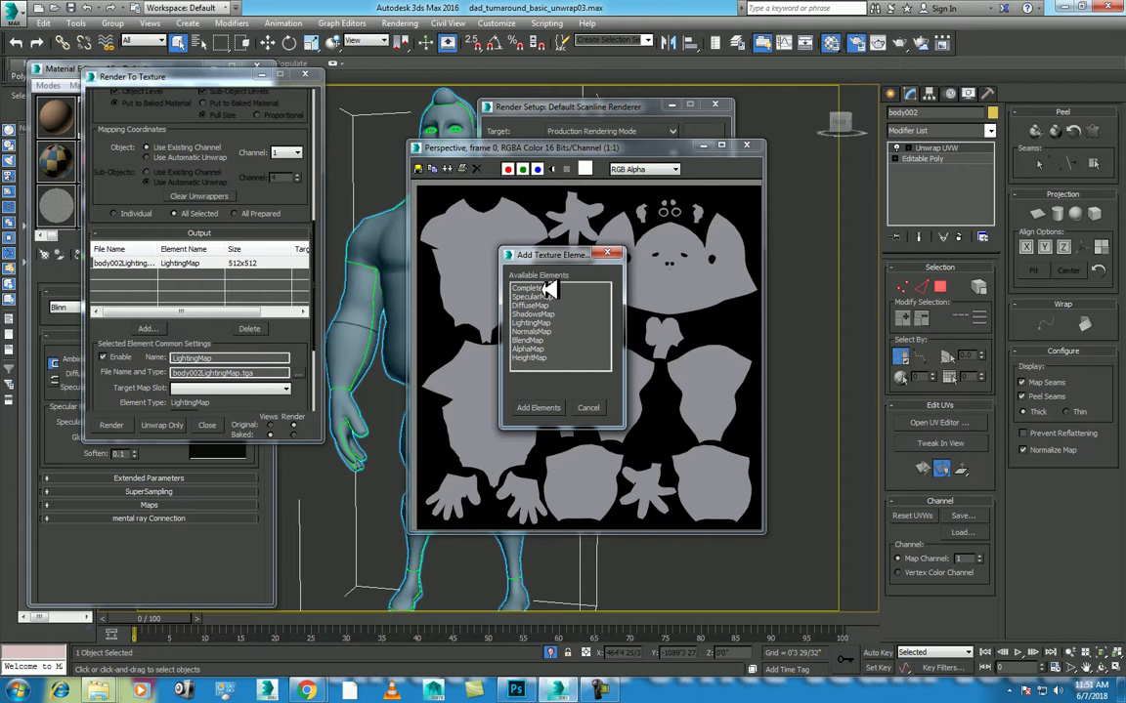
click(547, 288)
click(541, 408)
click(111, 425)
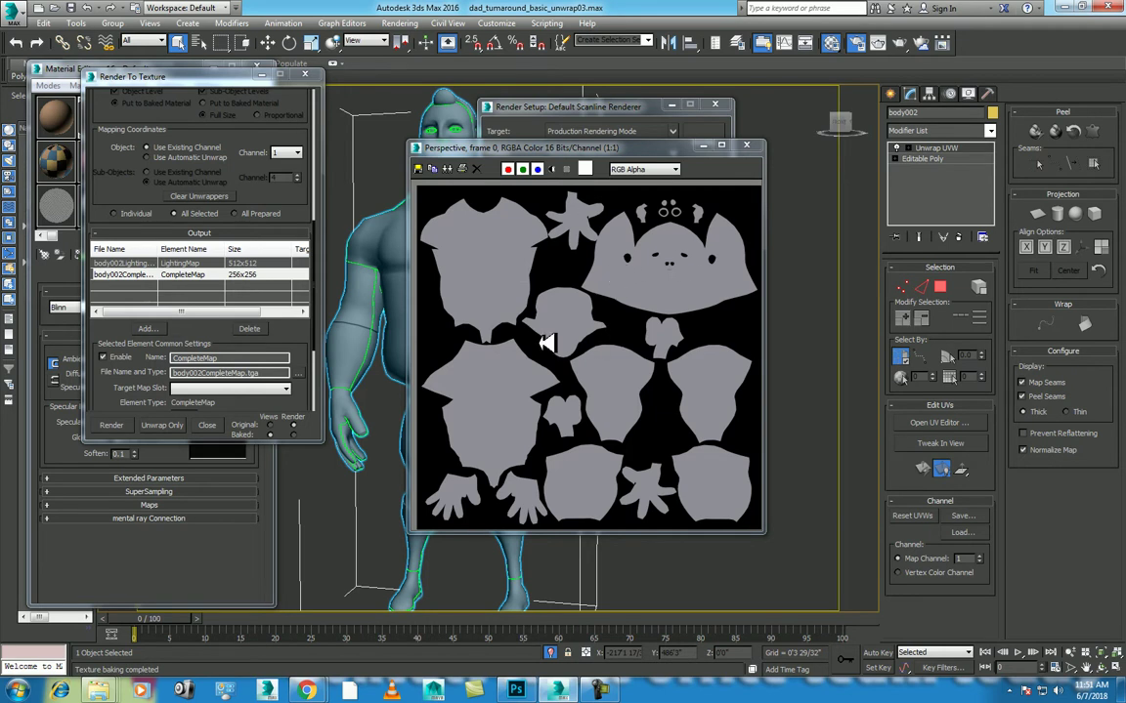
Select the ao baking output folder path to reuse in Windows.
drag(218, 123, 264, 389)
drag(282, 156, 320, 278)
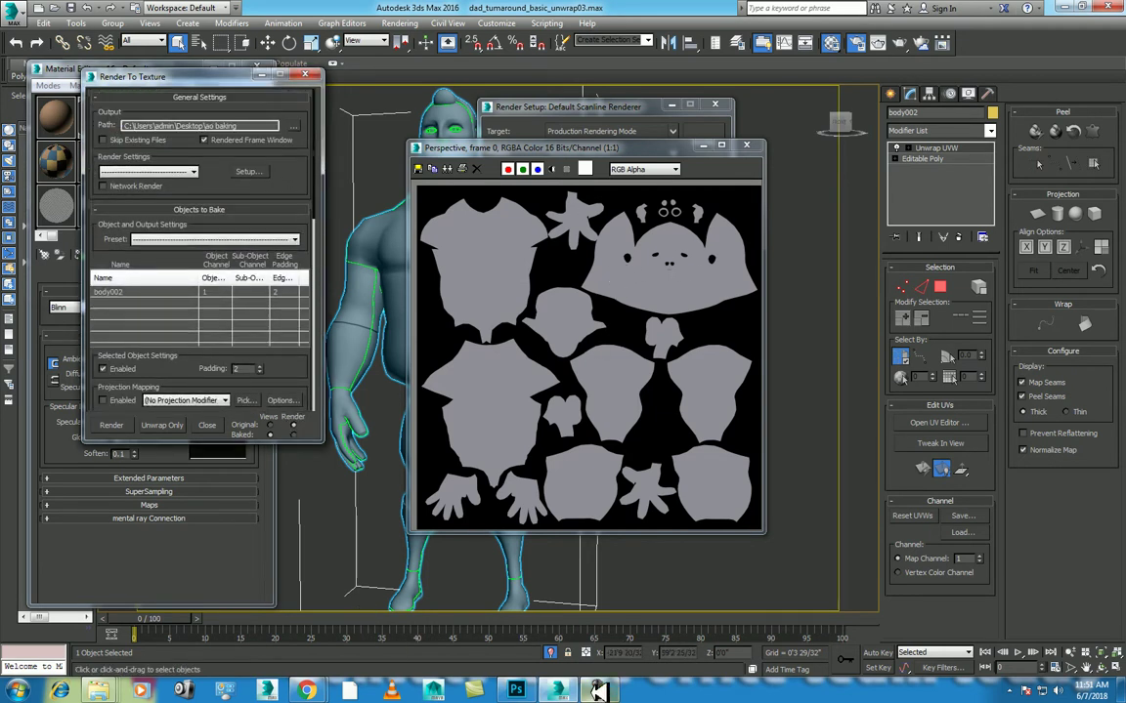
drag(252, 127, 122, 127)
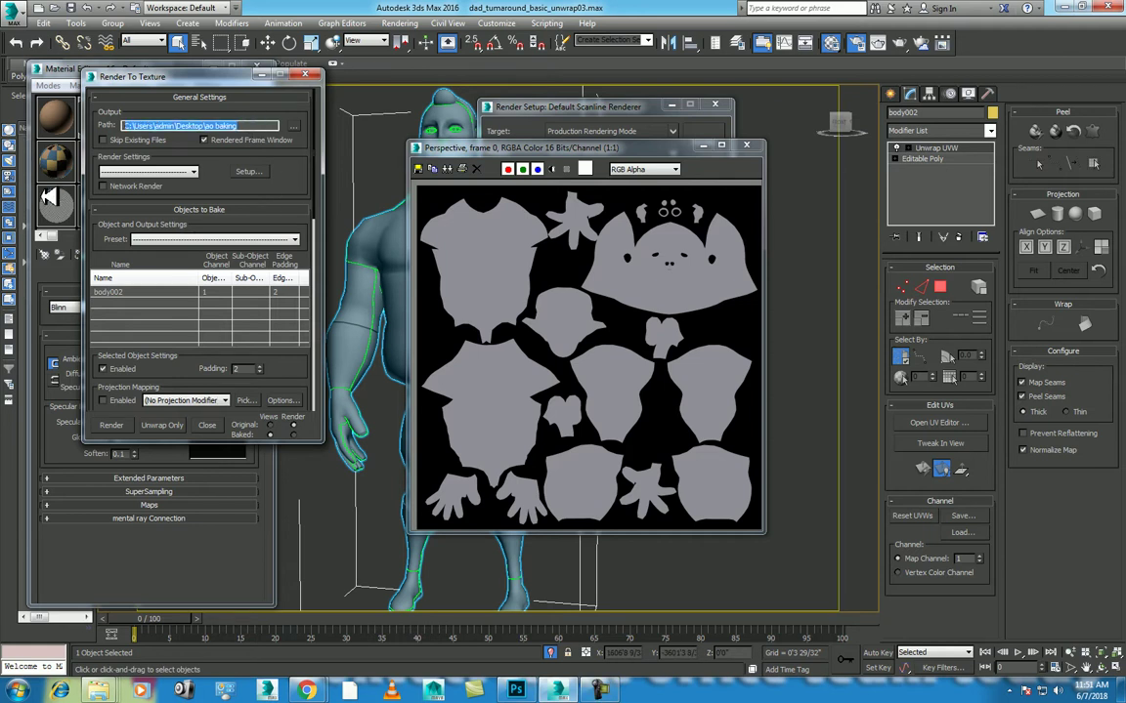
click(18, 690)
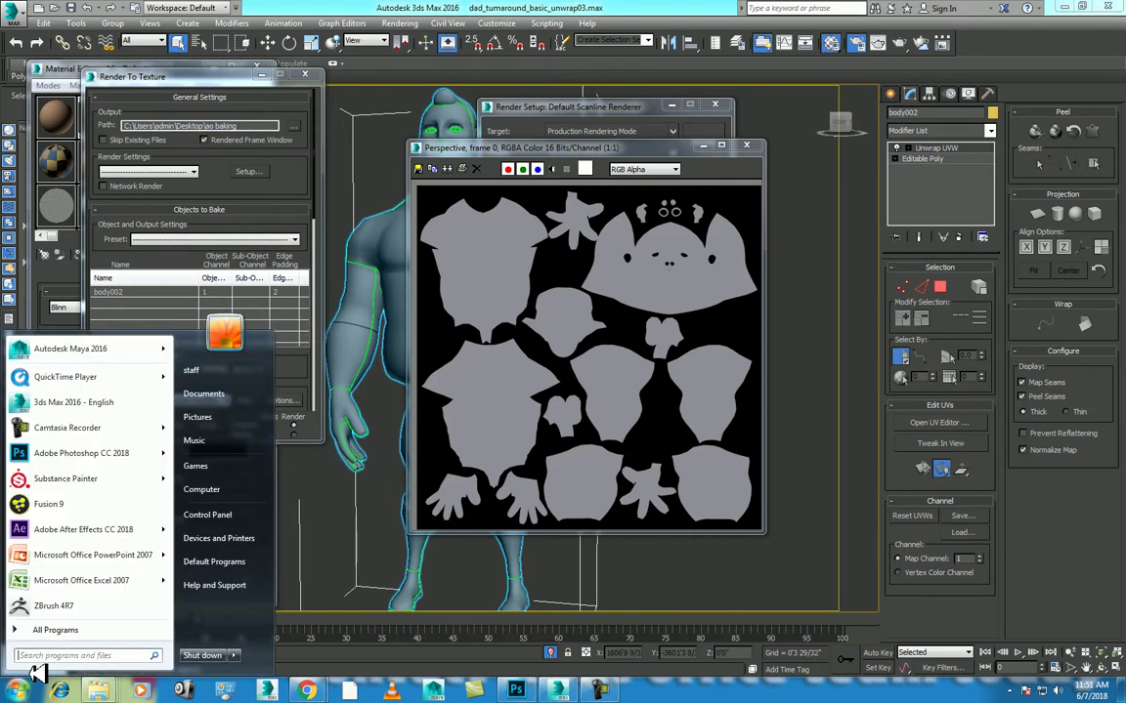
Open the Desktop folder in Explorer via Computer after the pasted path fails.
key(ctrl+v)
key(Return)
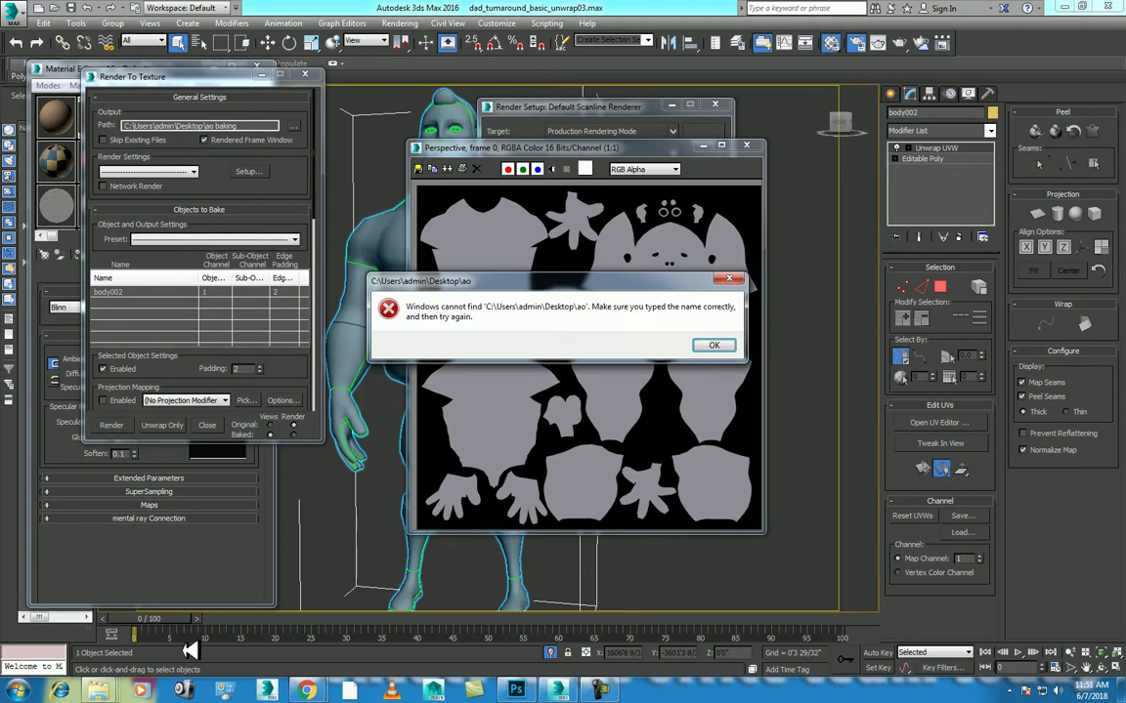
click(711, 347)
click(17, 690)
click(217, 422)
drag(586, 7, 756, 109)
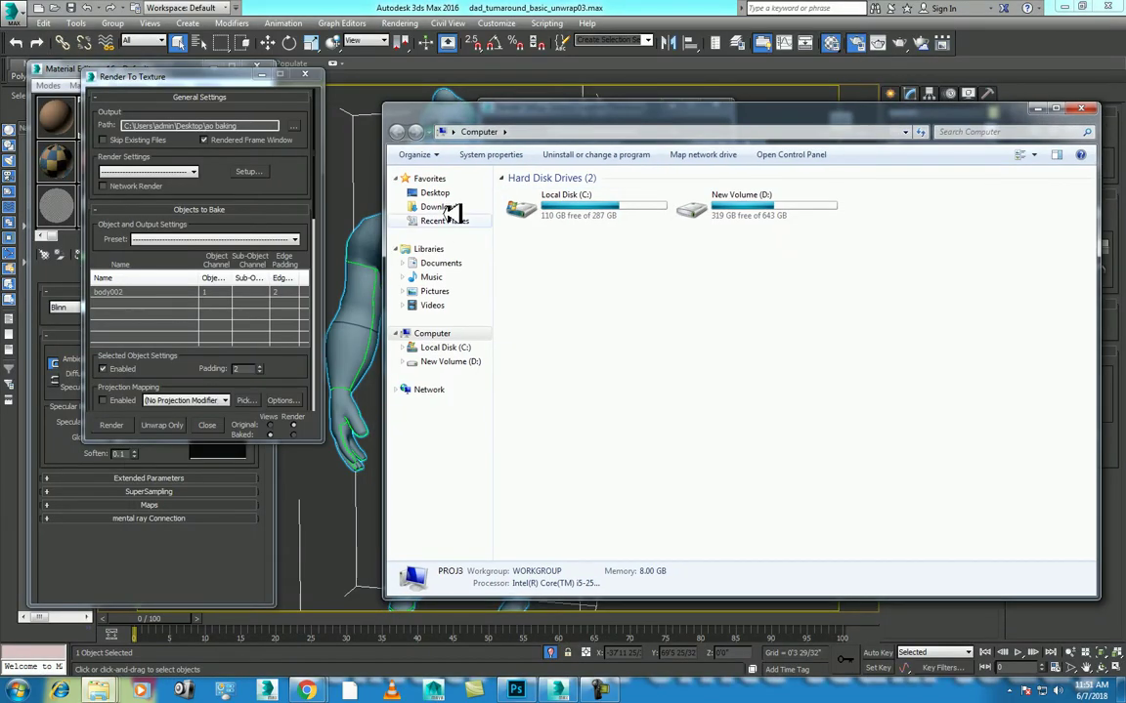
click(435, 193)
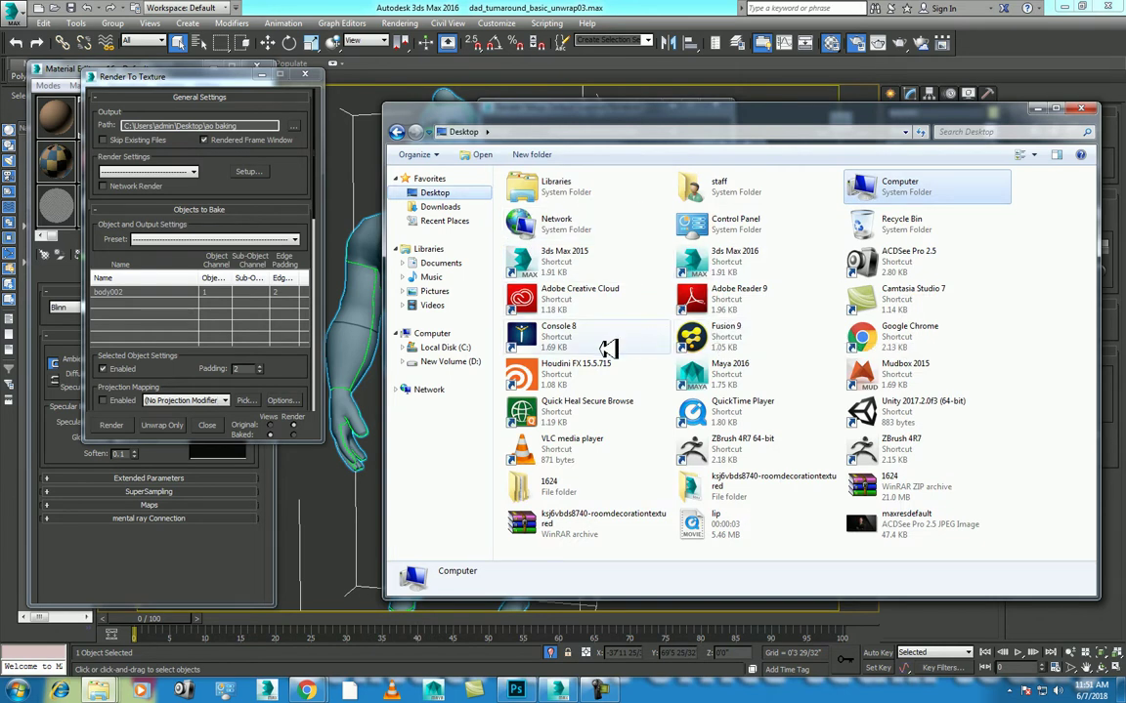
key(a)
key(a)
key(a)
key(a)
key(a)
key(a)
key(a)
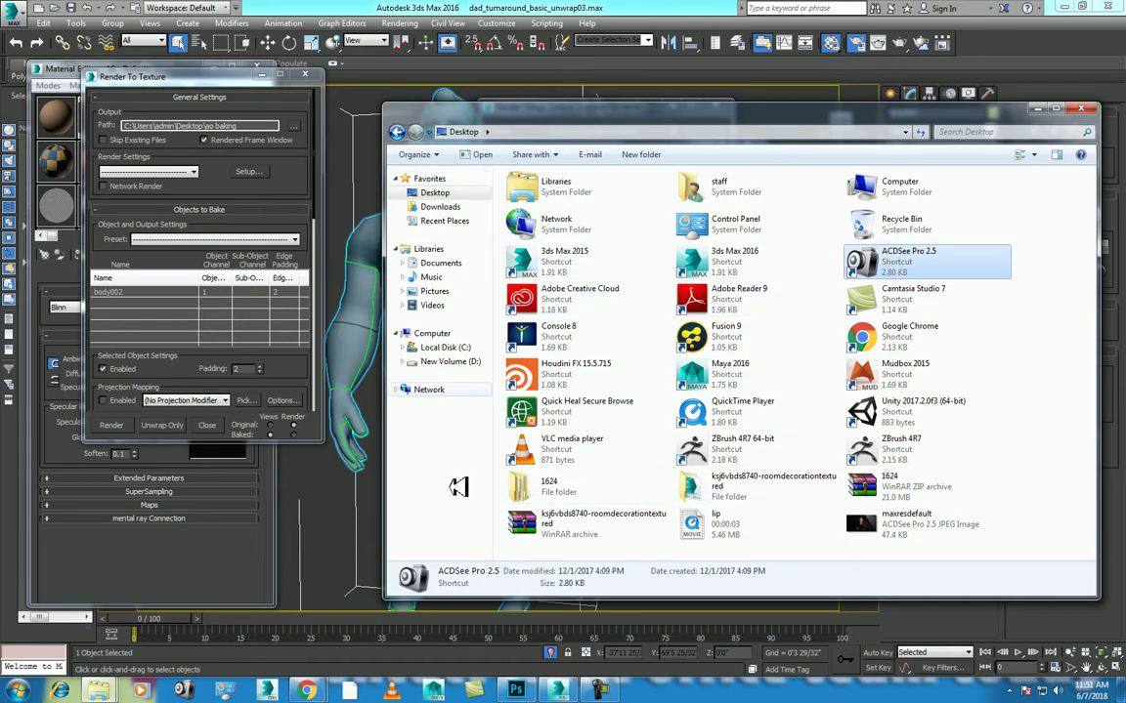
click(1026, 689)
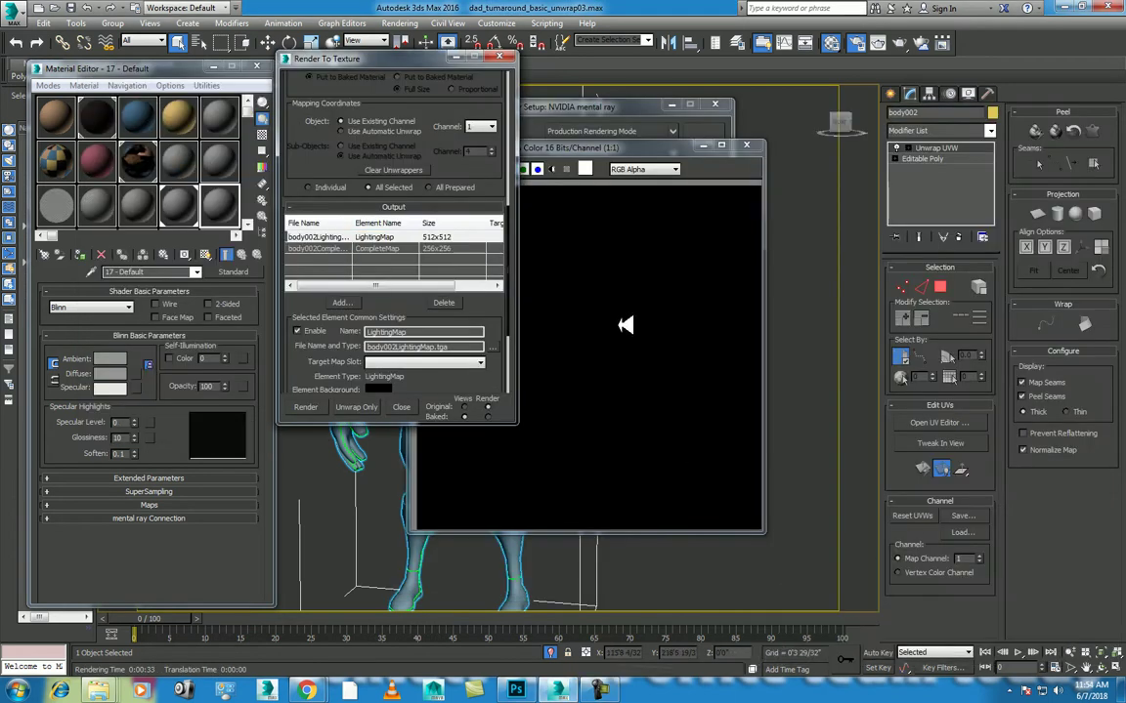
Switch the renderer to NVIDIA mental ray in Render Setup.
click(707, 146)
click(613, 175)
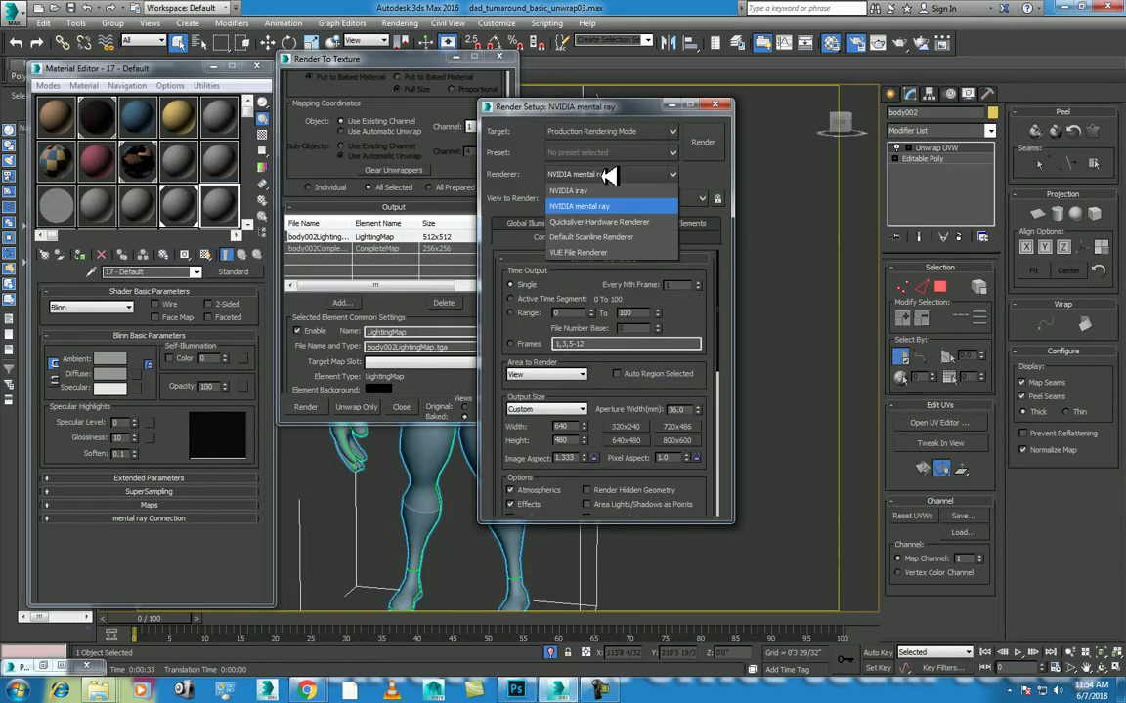
click(613, 237)
click(618, 174)
click(613, 207)
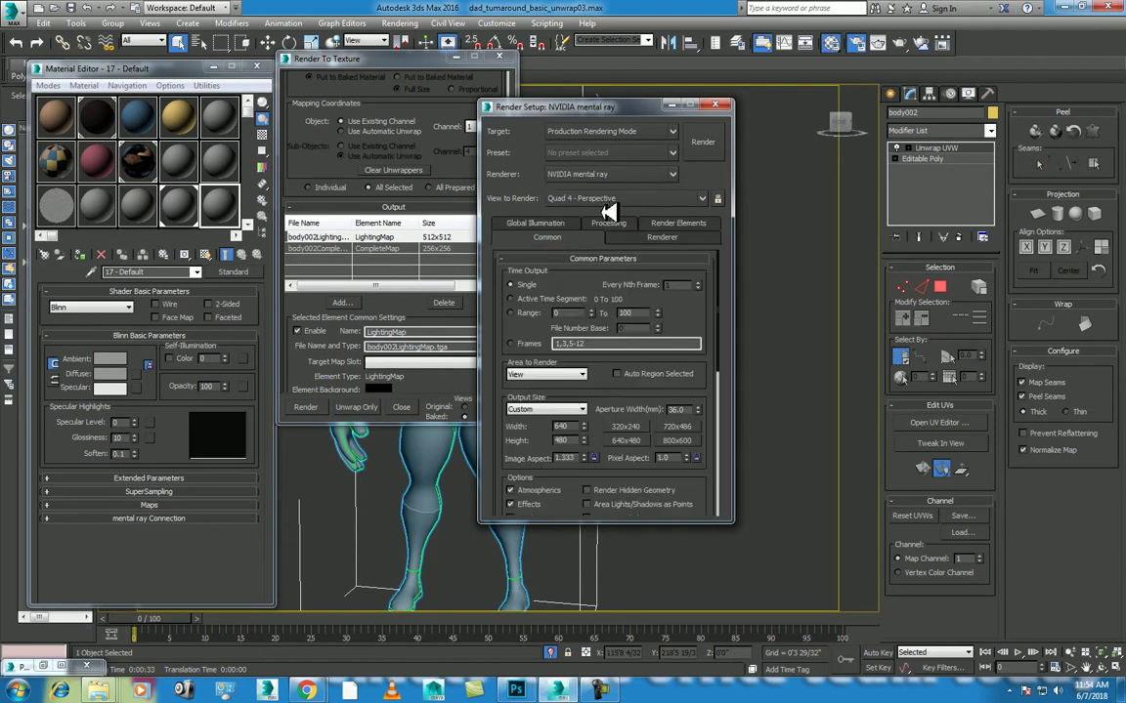
Add a 512x512 Ambient Occlusion (MR) bake element to body002 and start baking it.
click(344, 303)
click(542, 367)
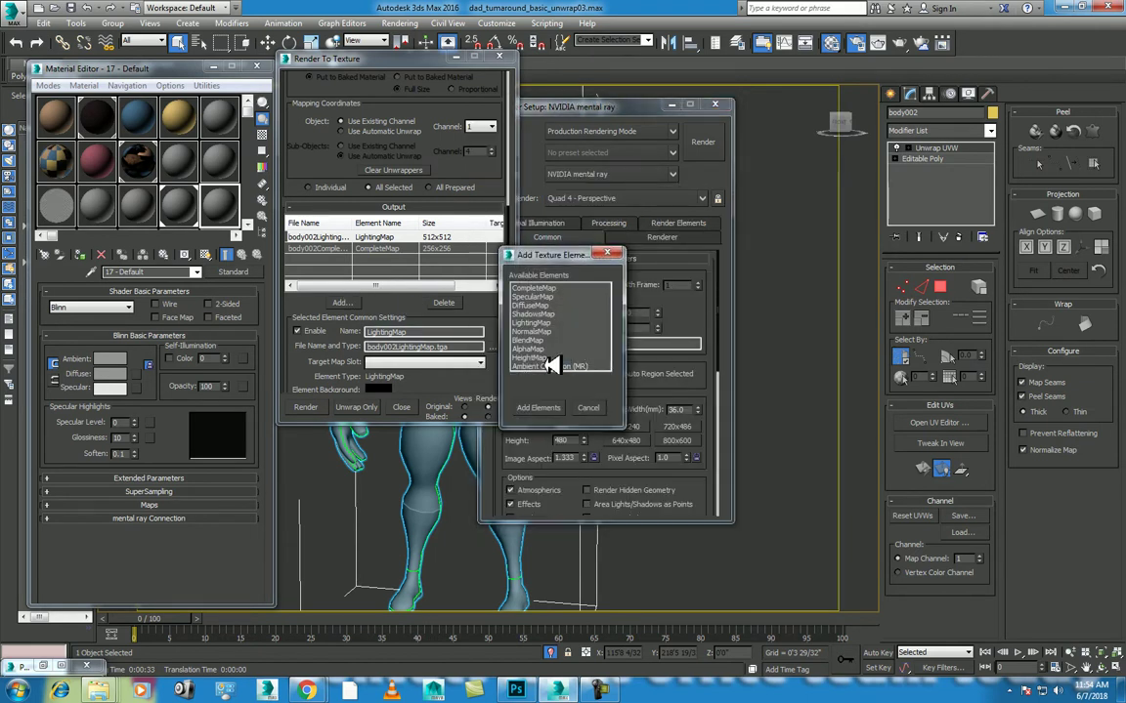
click(538, 407)
scroll(485, 369, down, 3)
click(442, 282)
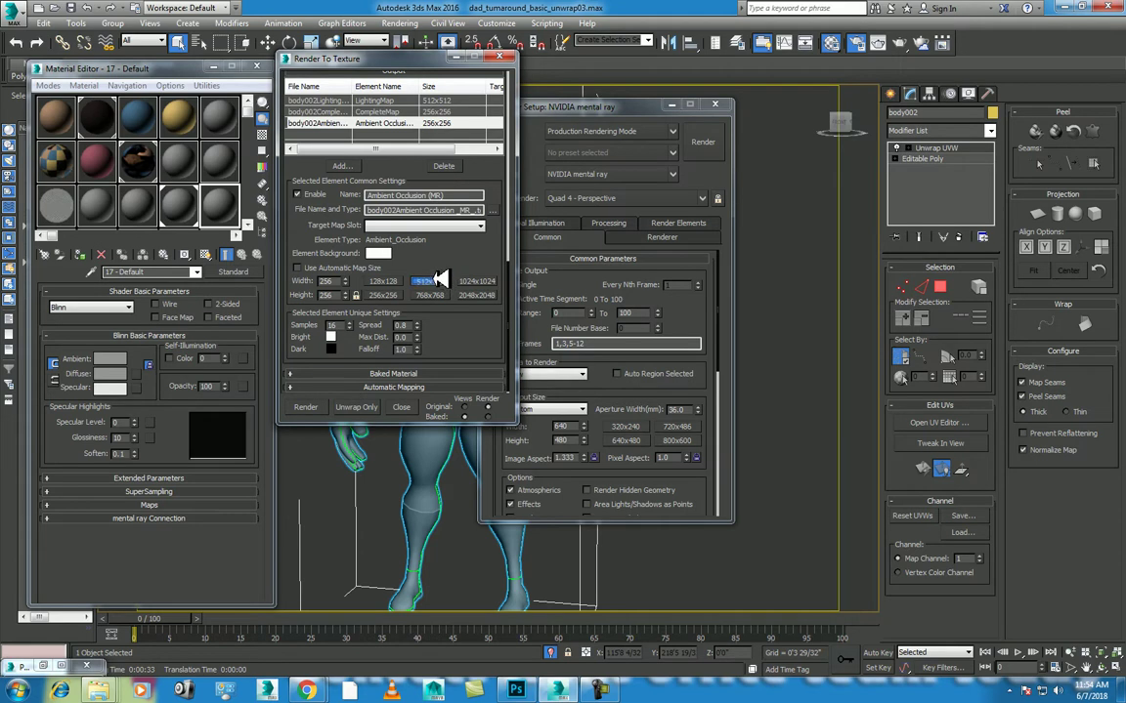
click(310, 406)
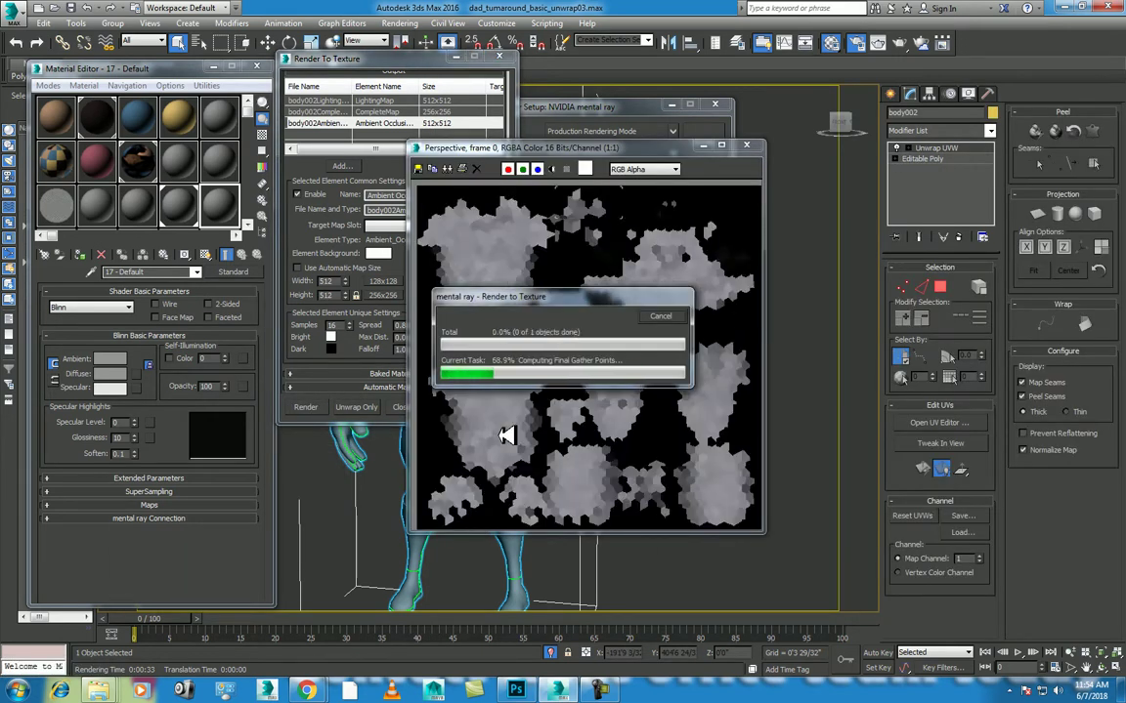
Open the finished AO map from the ao baking folder in ACDSee to inspect it, then close it.
drag(600, 302, 289, 334)
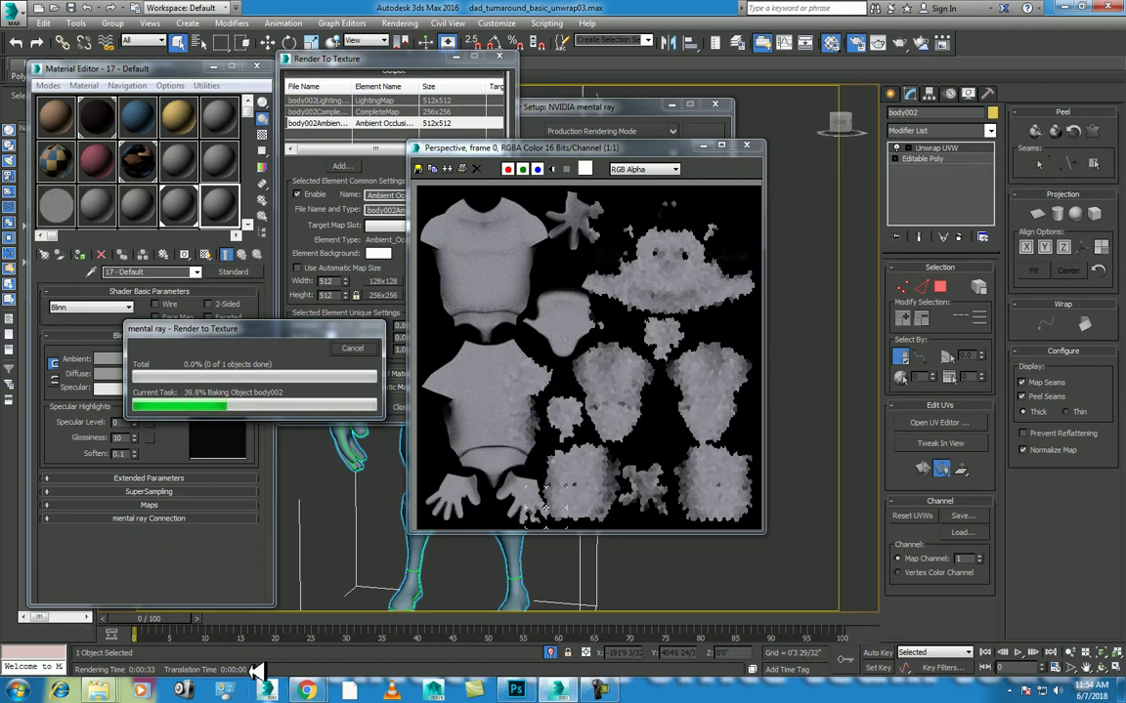
mouse_move(98, 691)
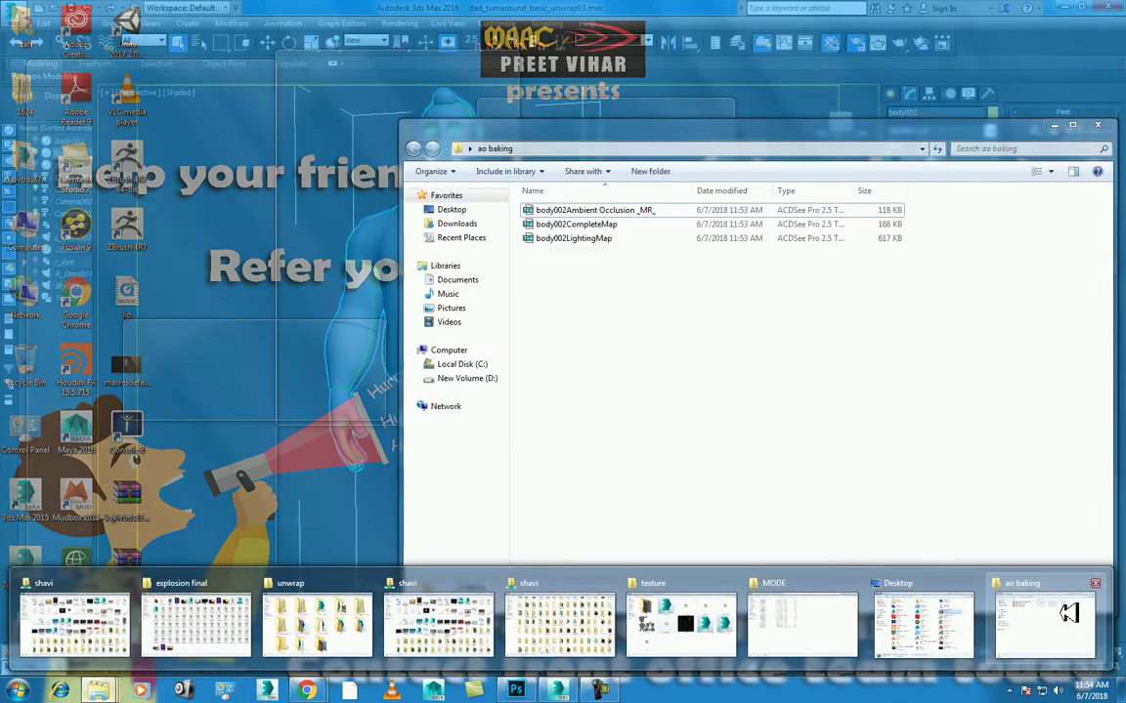
click(1050, 640)
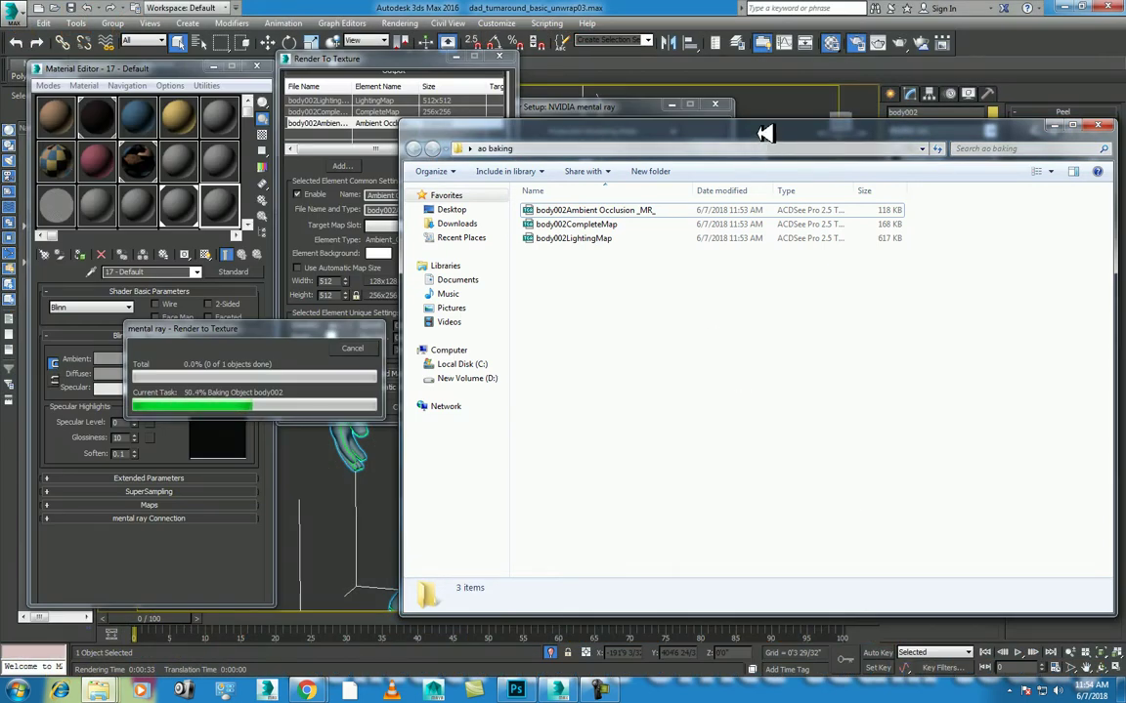
drag(765, 125, 951, 314)
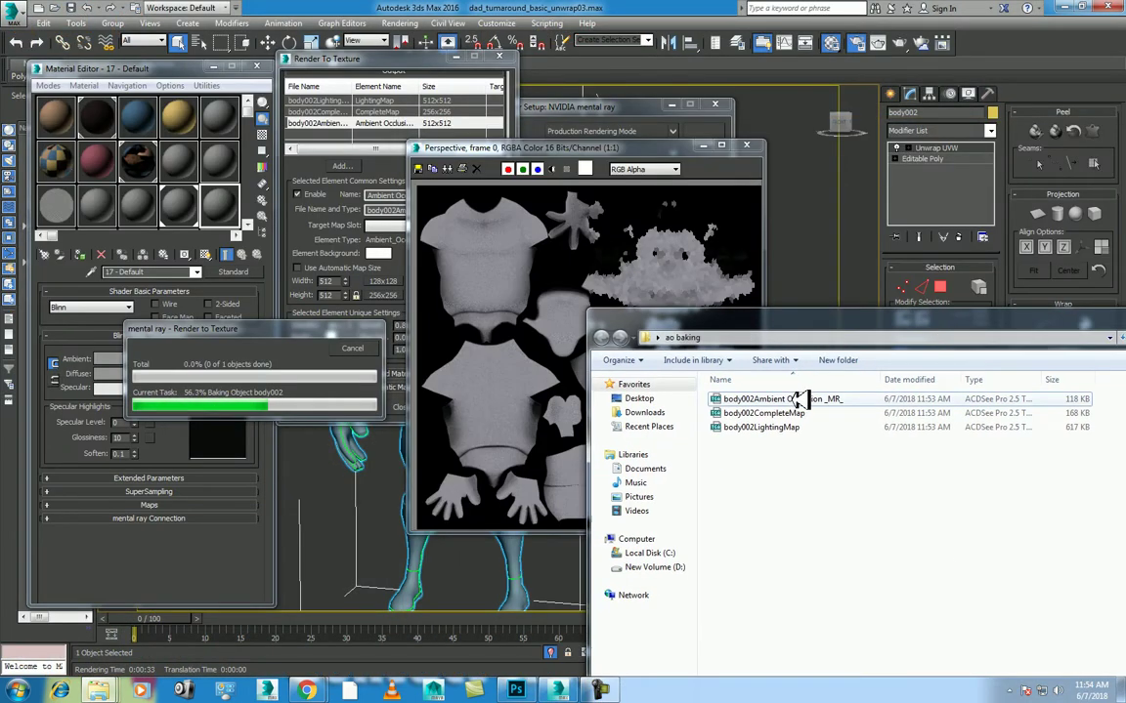
drag(832, 320, 806, 478)
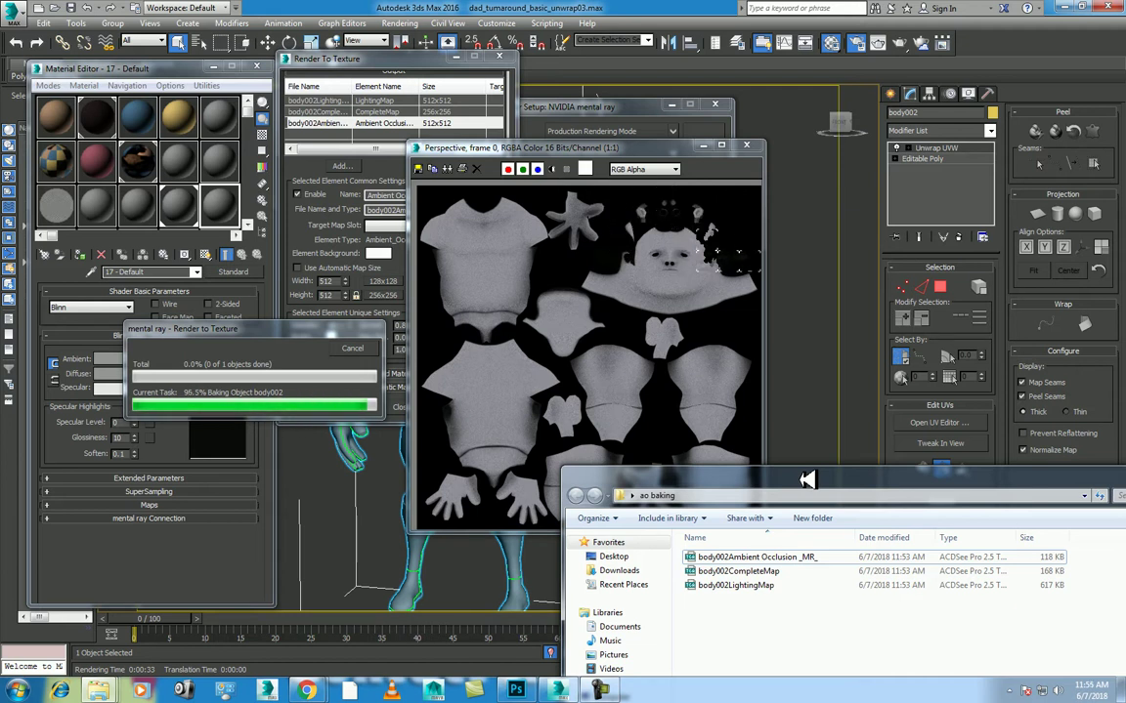
drag(807, 478, 809, 284)
double_click(762, 362)
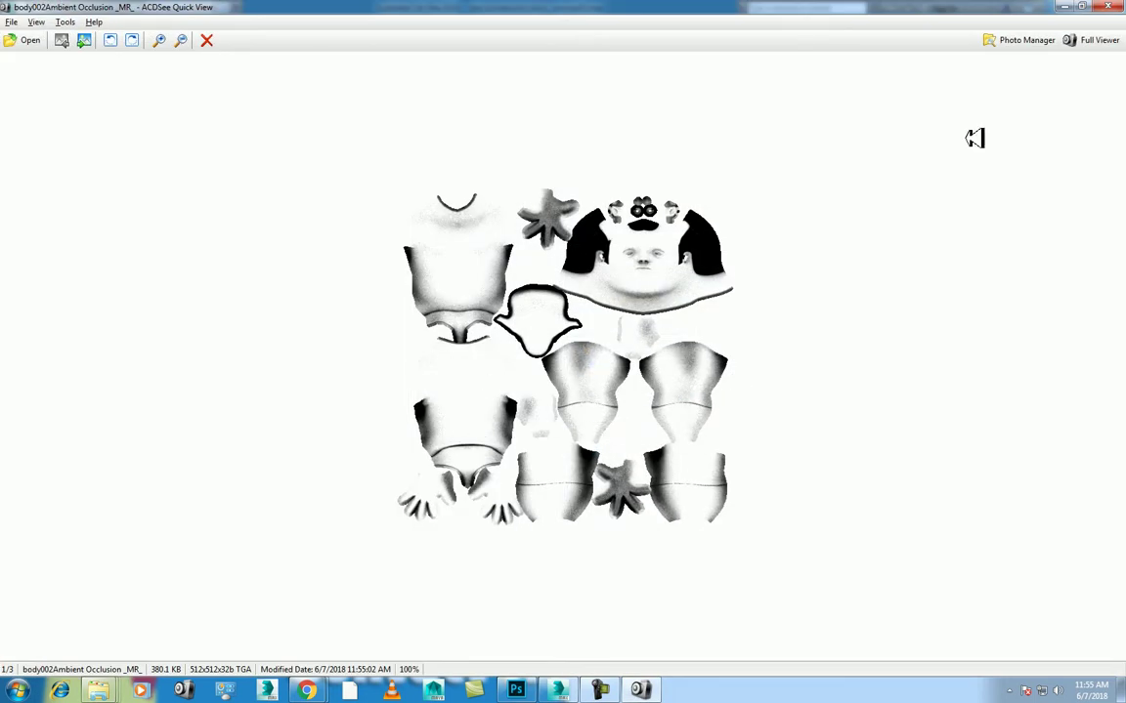
key(Escape)
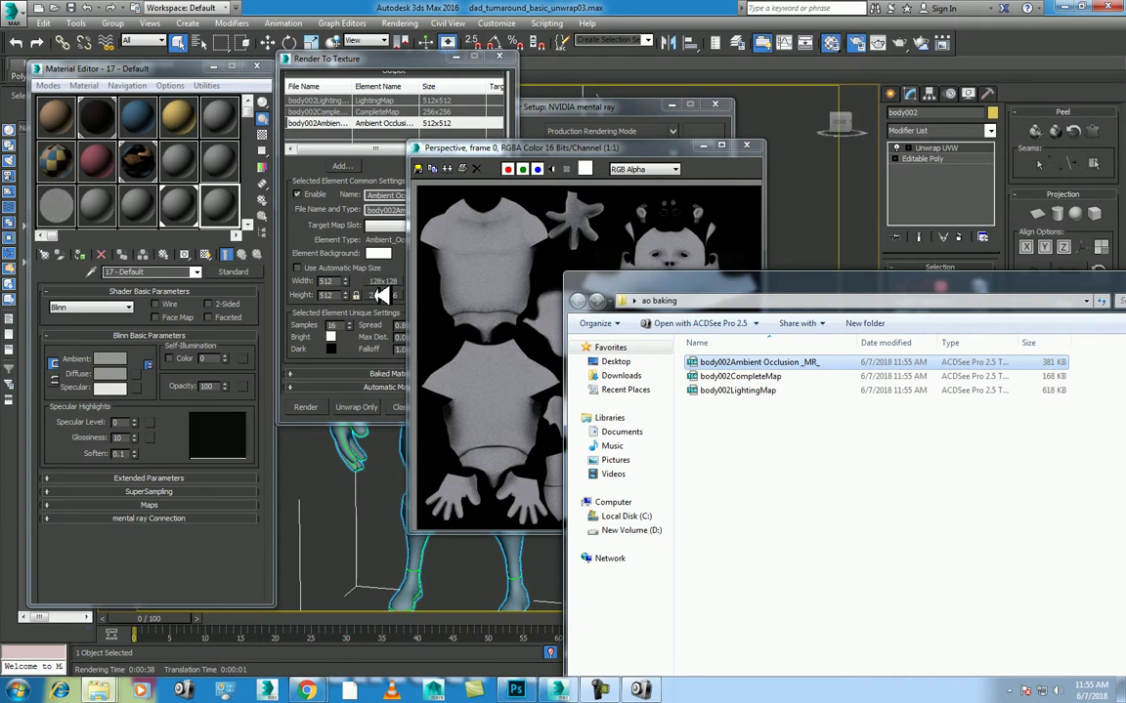
Re-bake the AO map with 100 samples and Max Dist 5.0, dismissing the completion message.
click(409, 123)
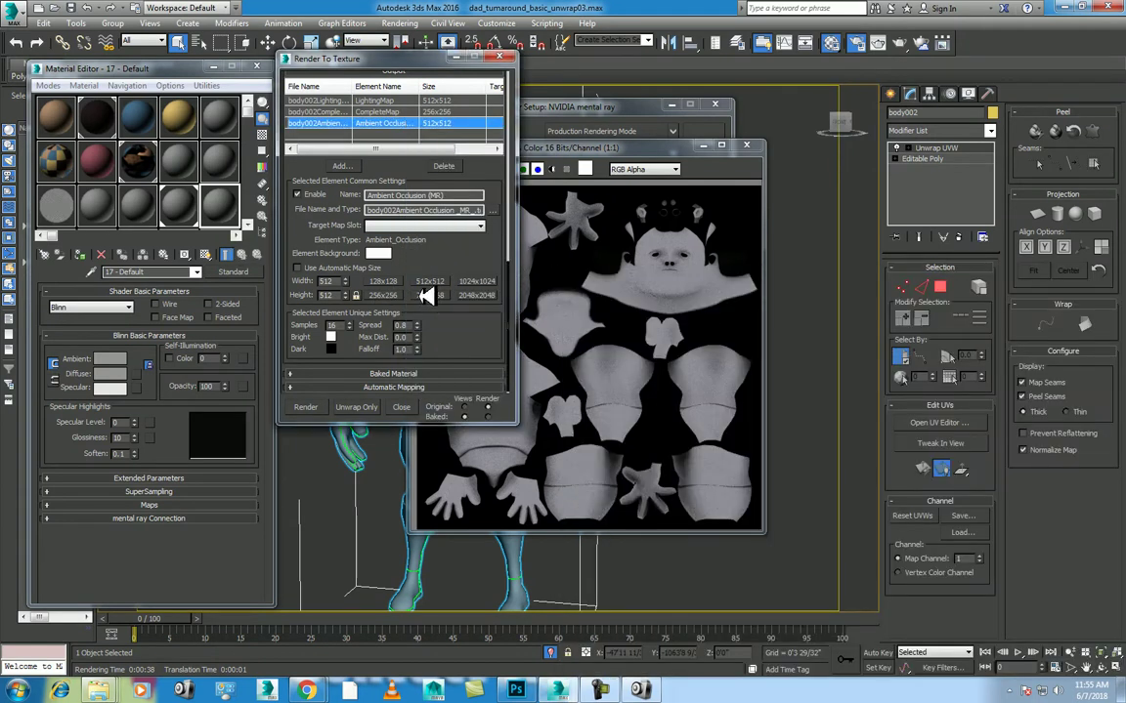
scroll(459, 295, down, 1)
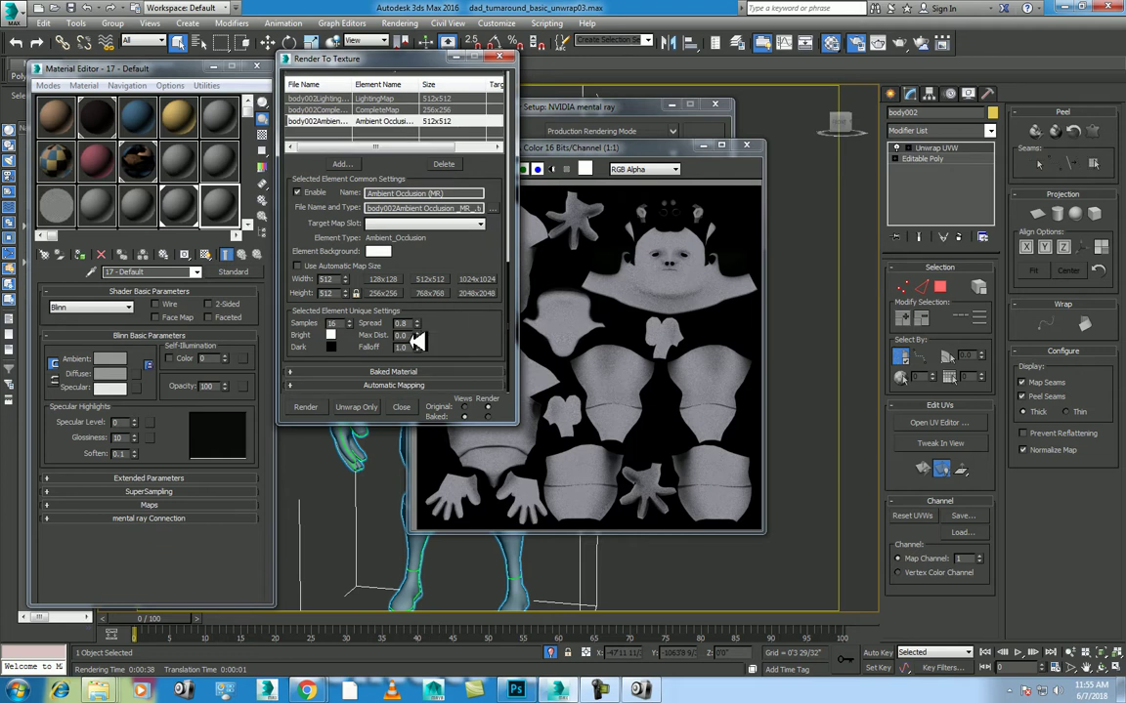
text(1.8)
key(Return)
key(shift+Tab)
double_click(403, 335)
text(1)
key(Return)
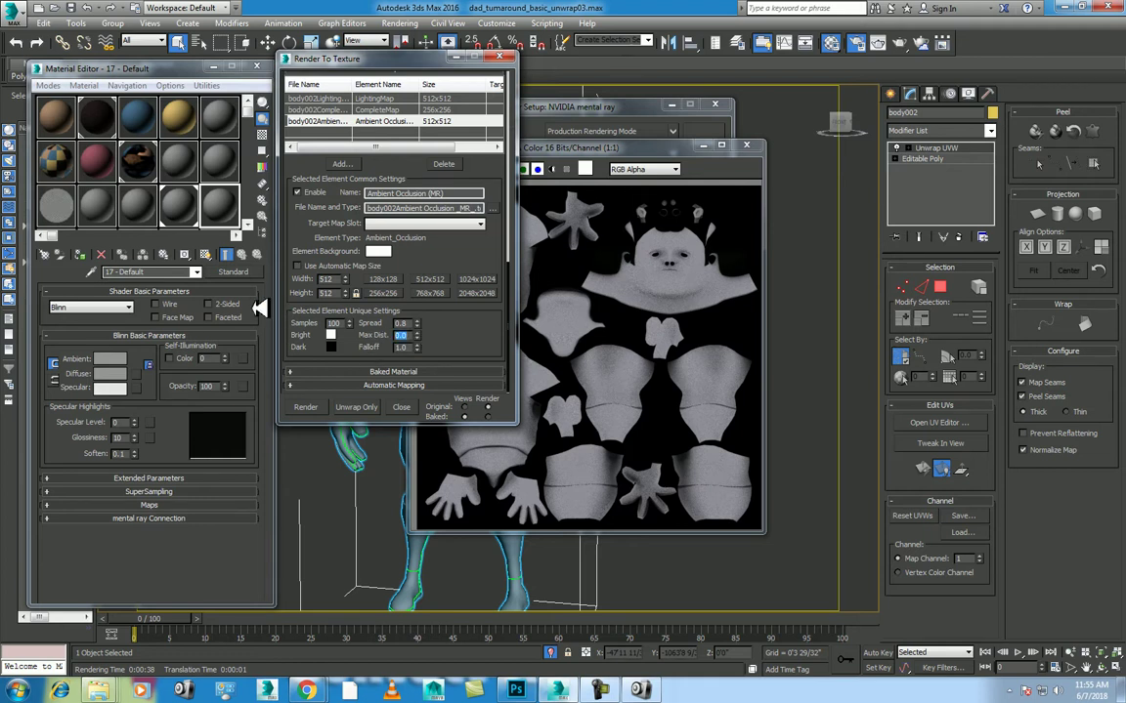
click(304, 406)
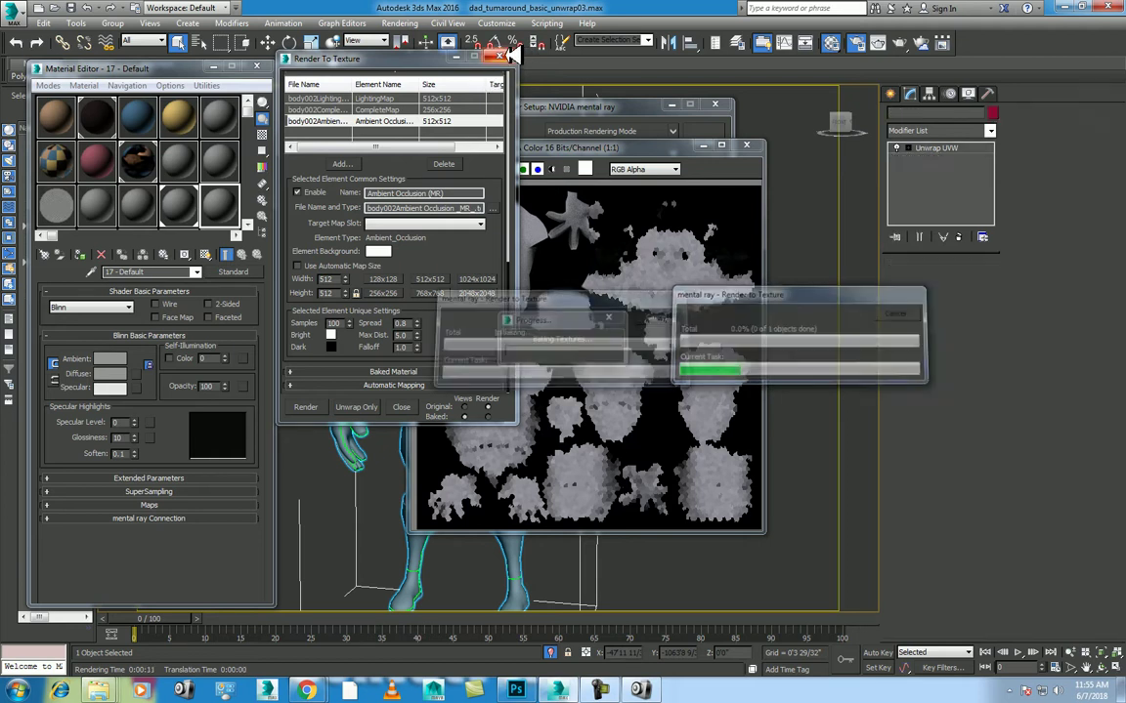
click(630, 388)
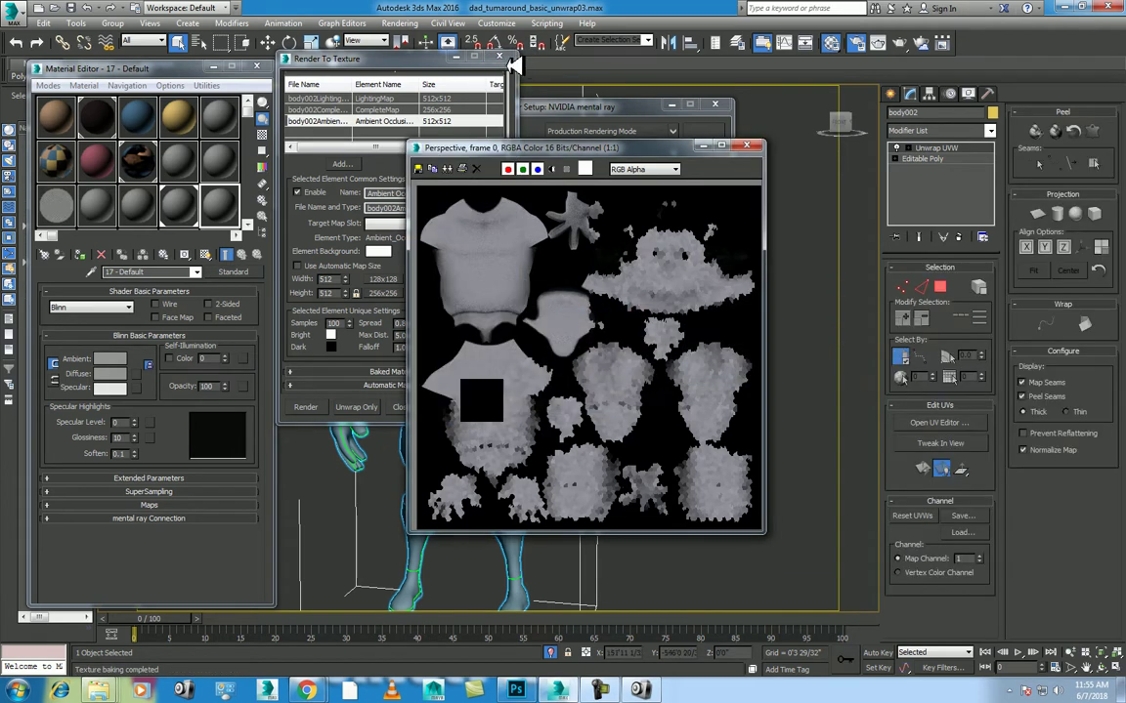
Close the bake windows, switch the view between Camera001 and Camera002, and show all four viewports.
click(498, 57)
click(256, 67)
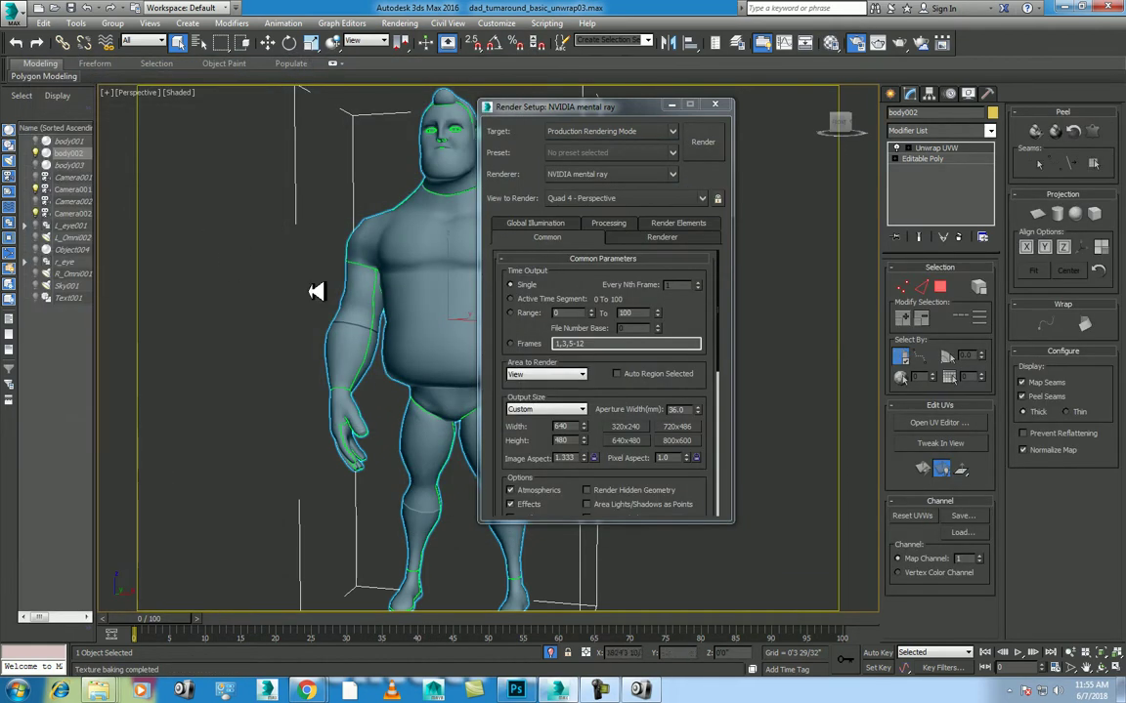
click(714, 104)
key(c)
double_click(527, 229)
key(c)
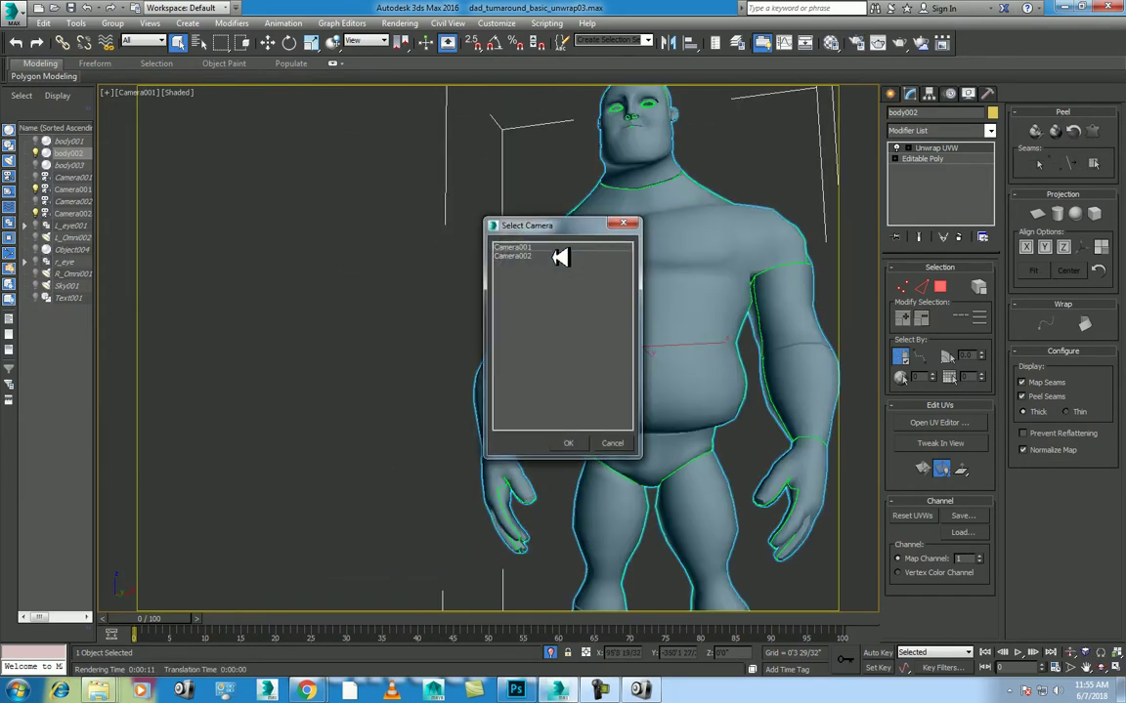
double_click(533, 254)
key(c)
double_click(523, 246)
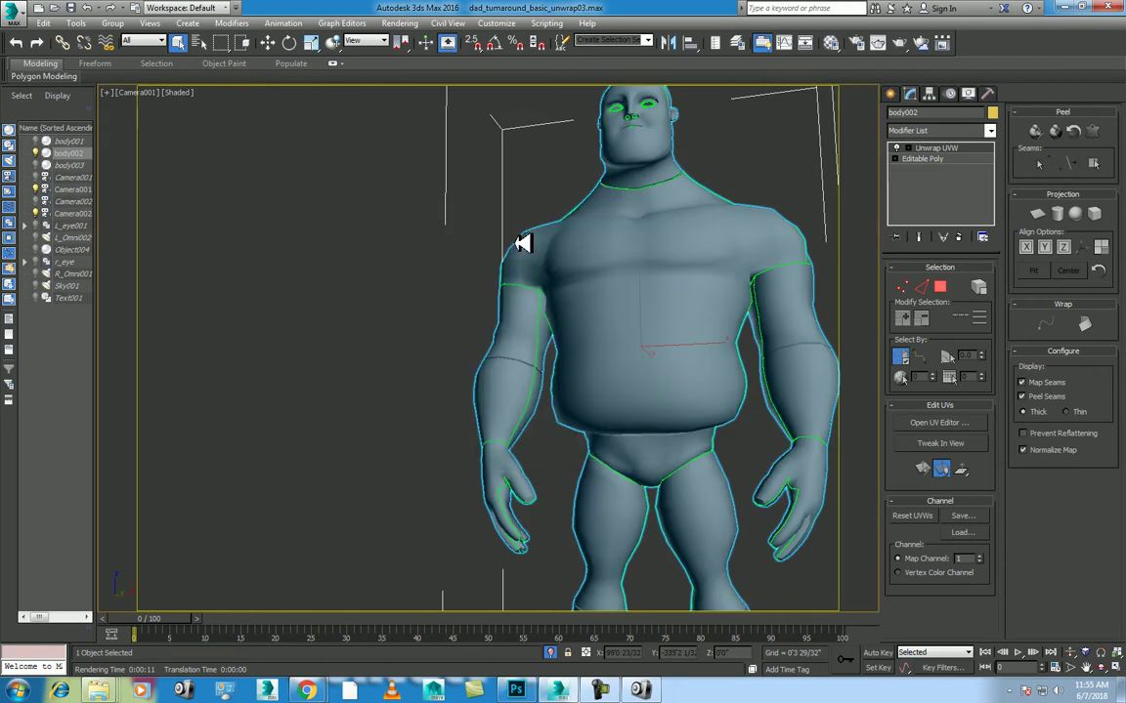
key(alt+w)
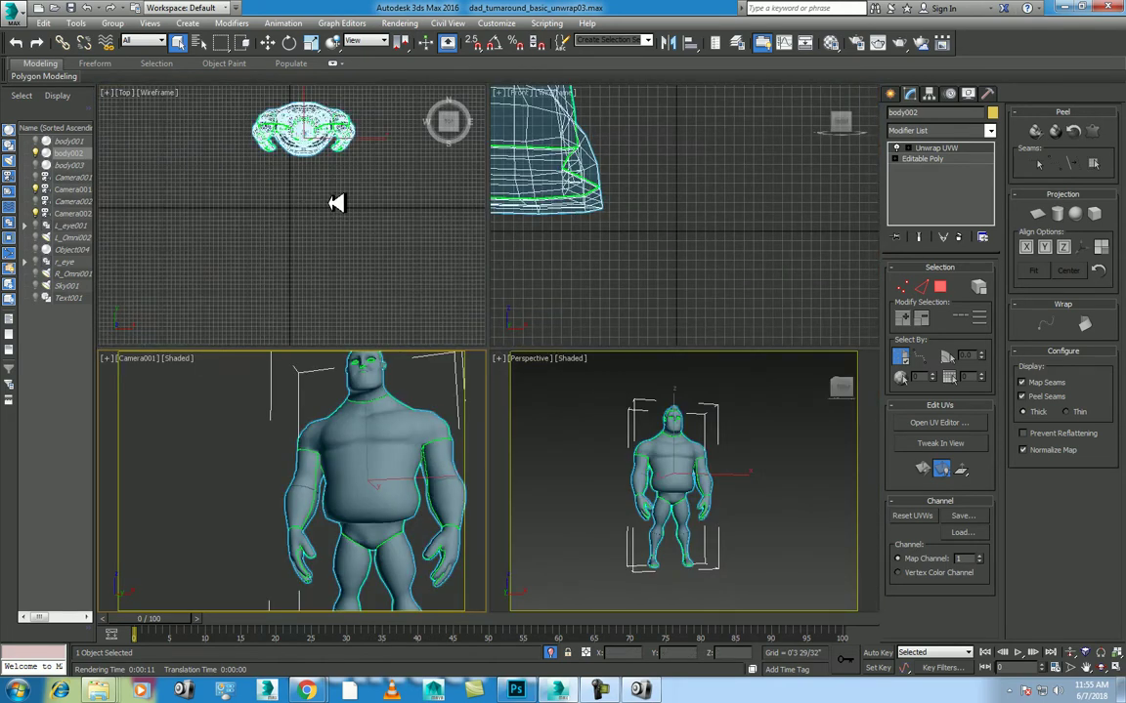
Create a Tape helper spanning the character's height in the Top view.
click(890, 93)
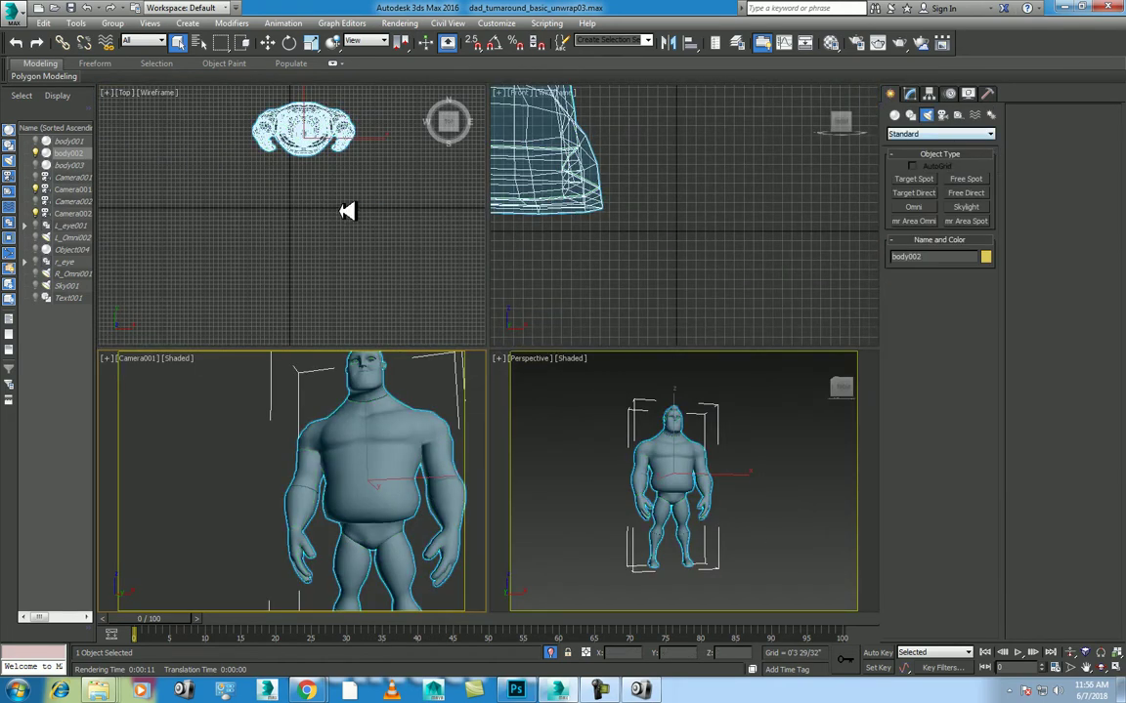
click(961, 115)
click(966, 235)
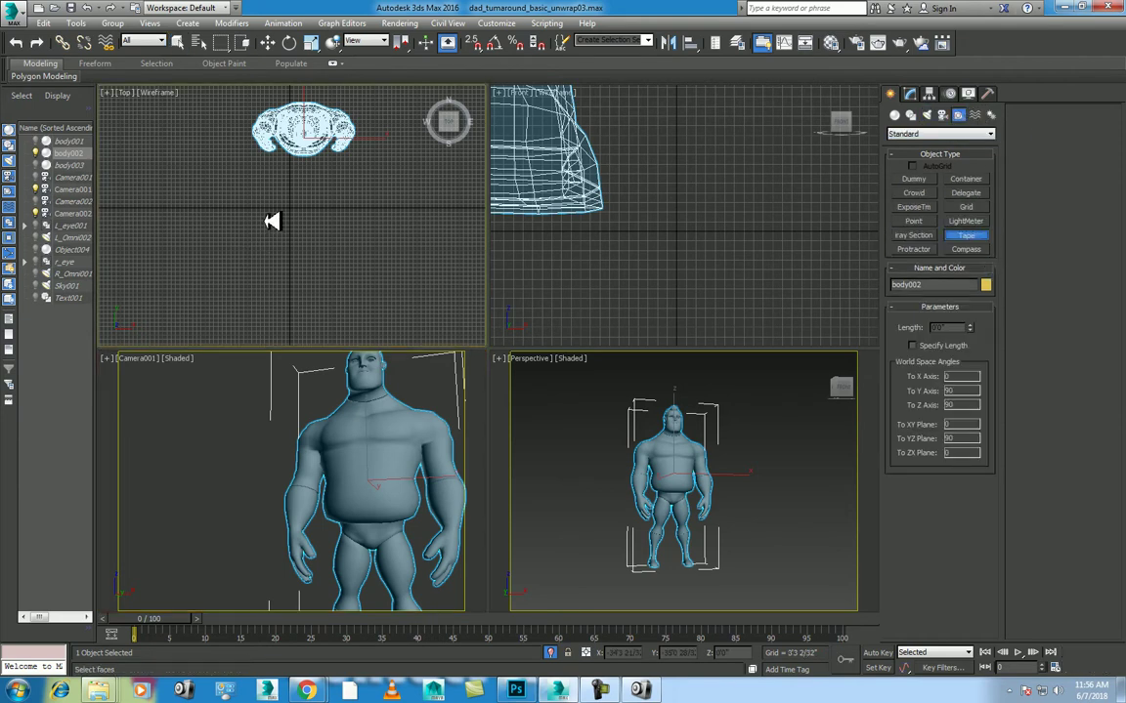
drag(244, 252, 311, 112)
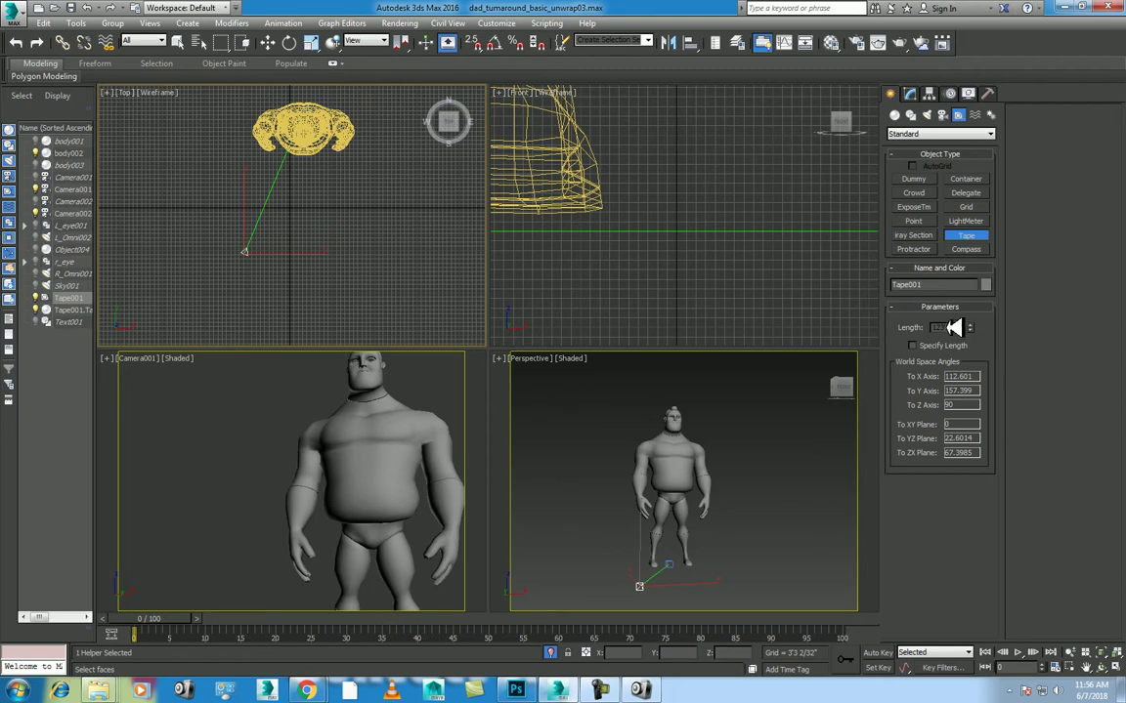
Change the display units to Generic Units, then select body002 in the perspective view.
click(493, 23)
mouse_move(400, 23)
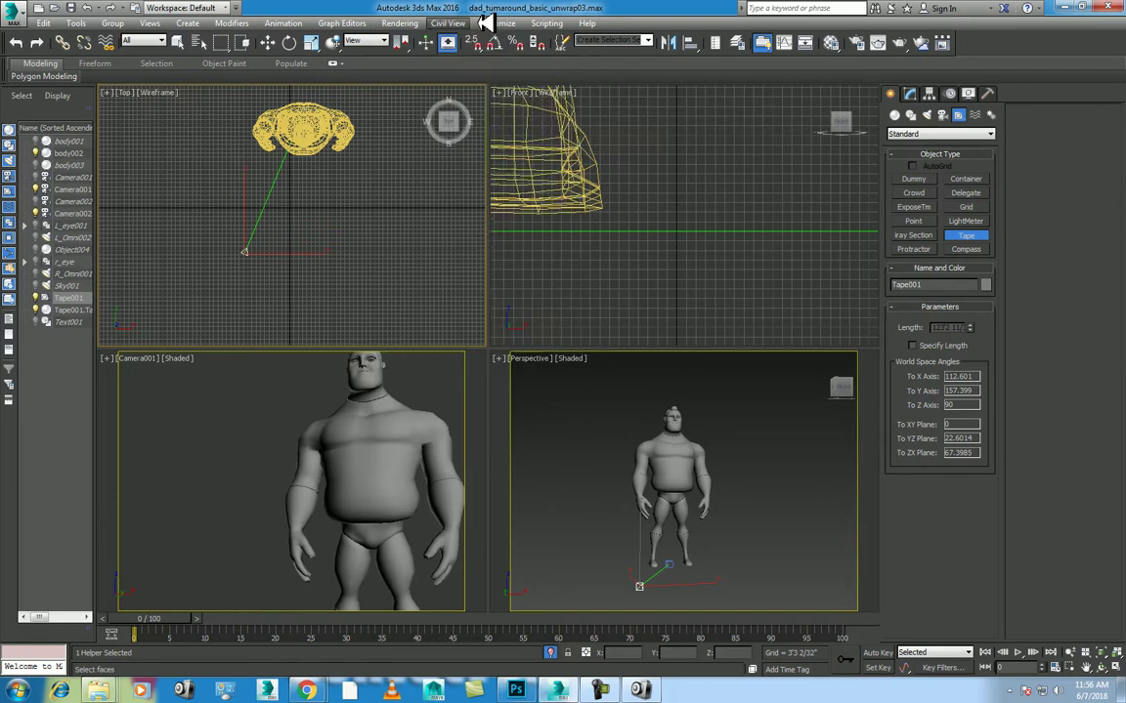
click(547, 199)
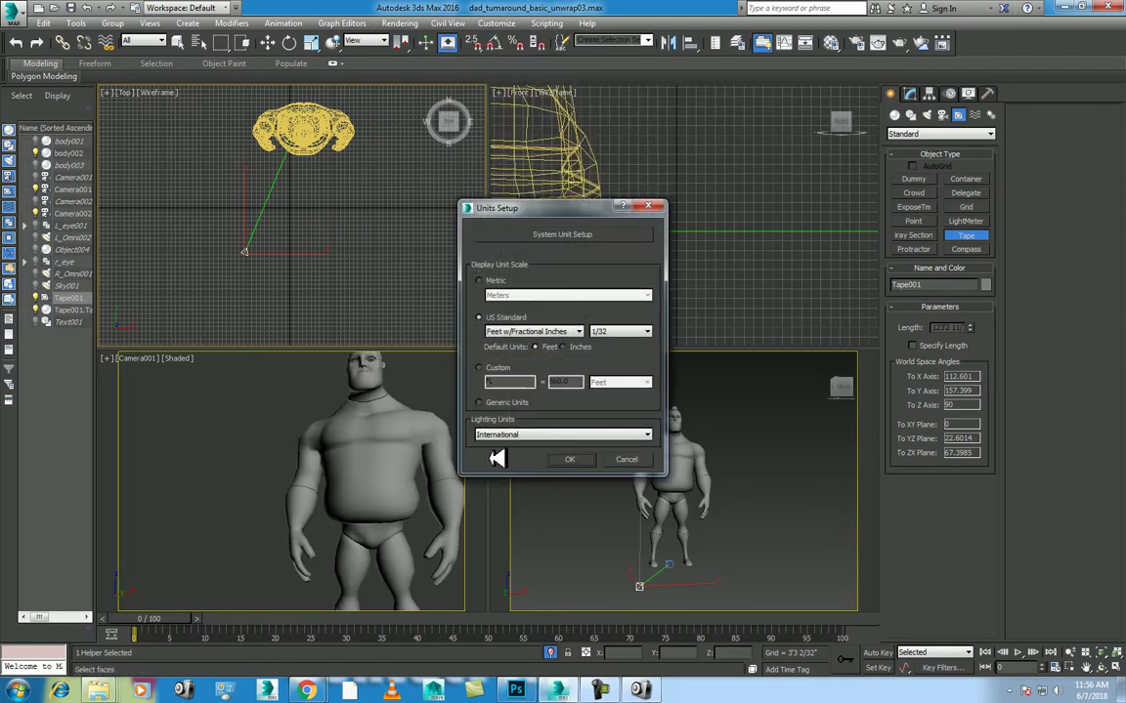
click(485, 404)
click(577, 459)
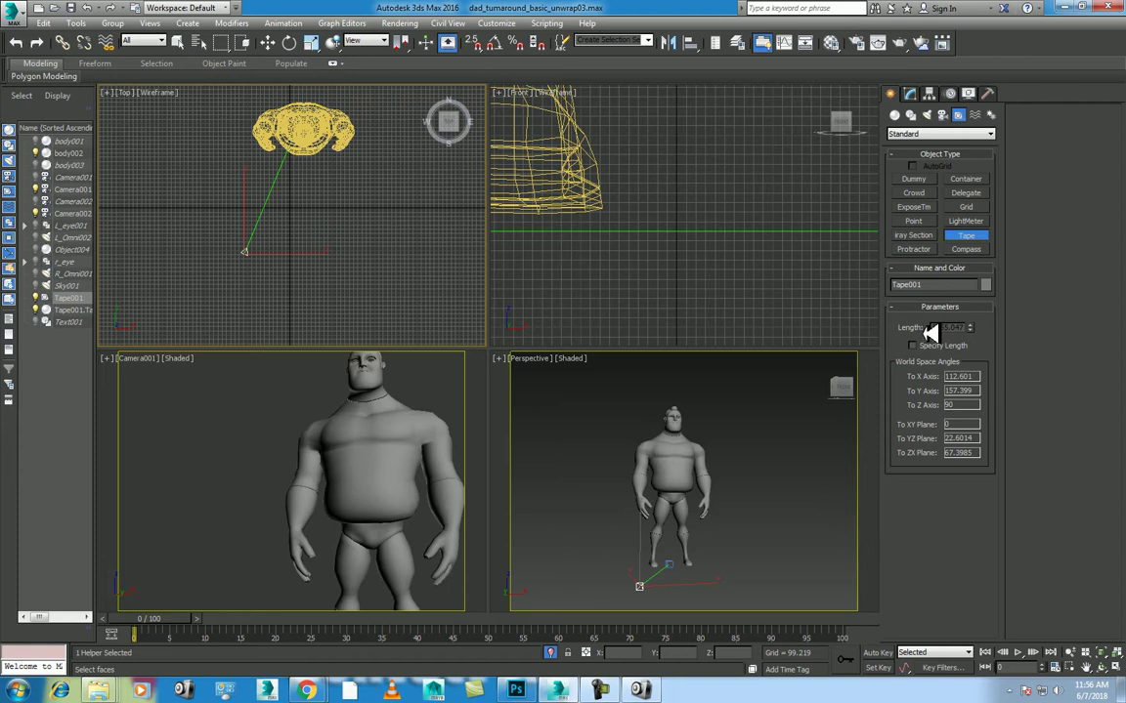
right_click(422, 254)
right_click(669, 425)
click(400, 451)
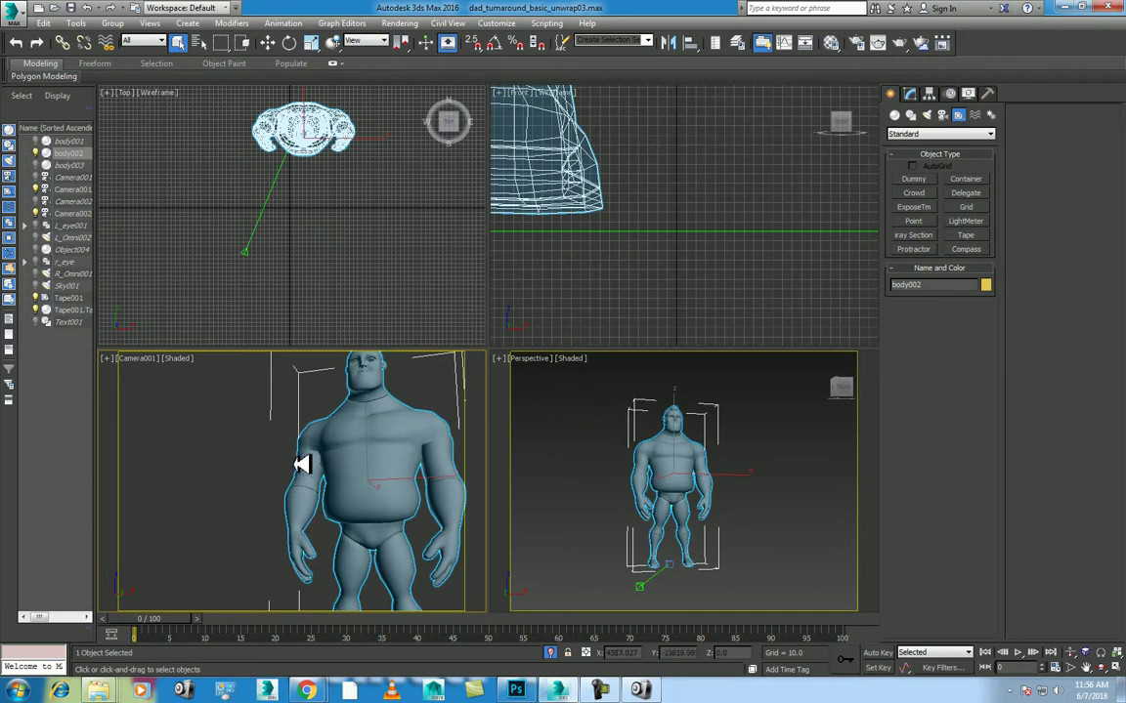
Re-bake body002's AO map with 256 samples and 5000 max distance, then open the ao baking folder.
key(0)
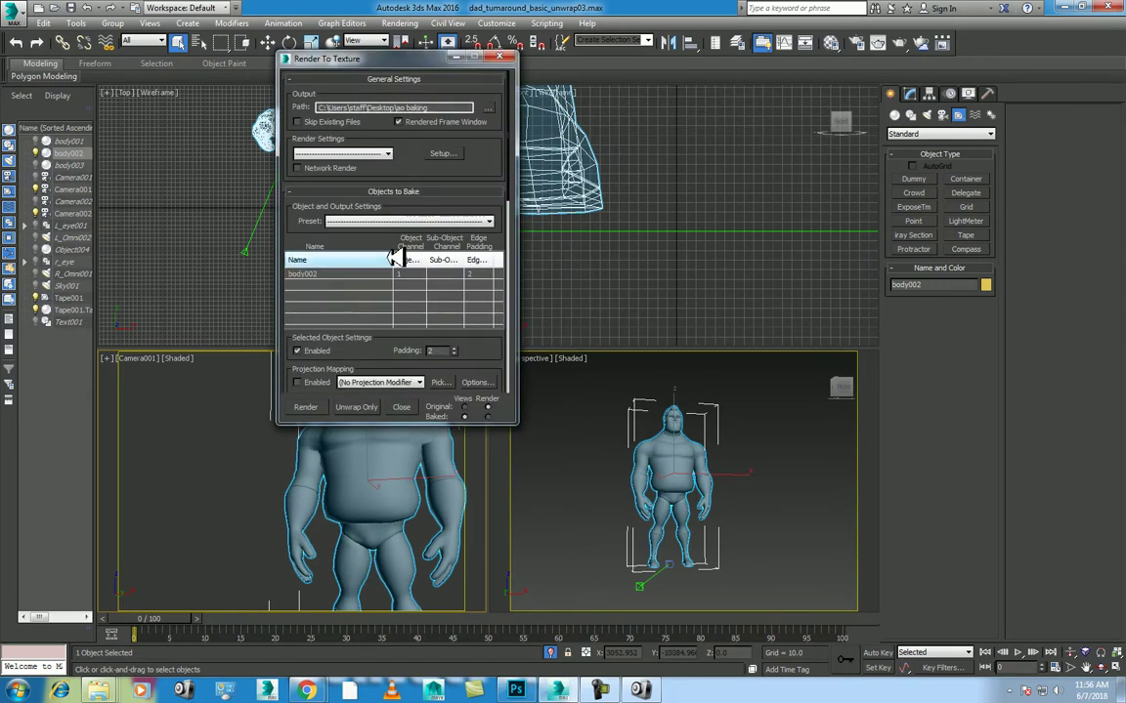
scroll(494, 362, down, 5)
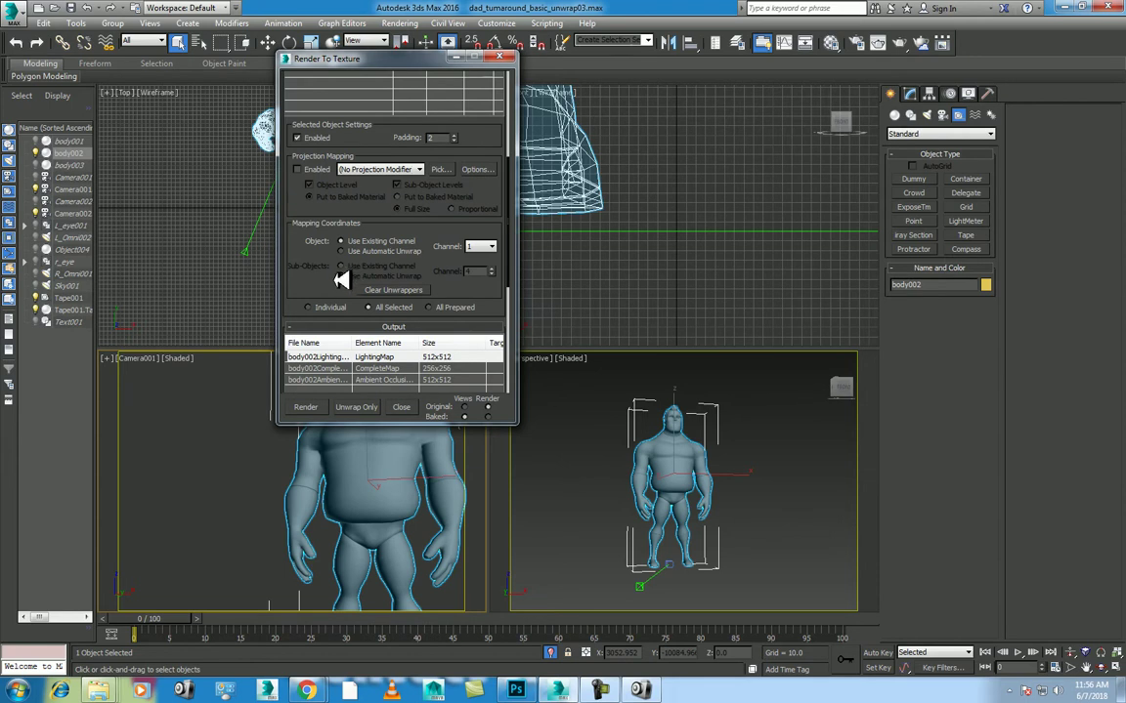
scroll(351, 249, down, 2)
click(390, 267)
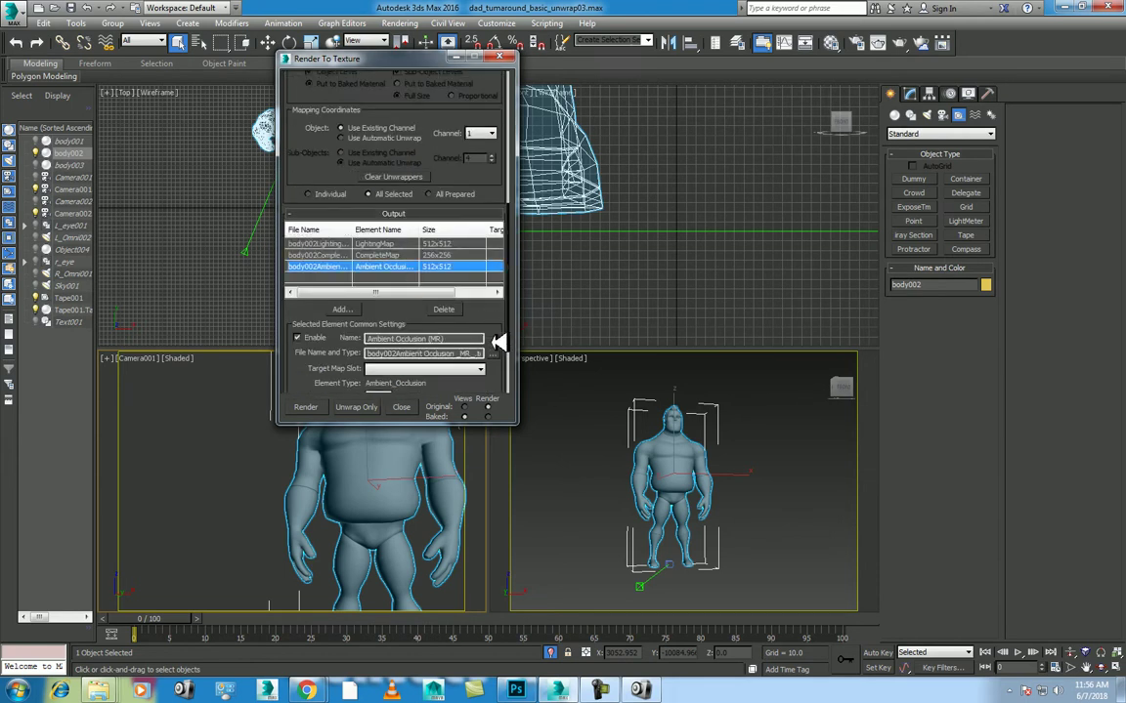
scroll(503, 293, down, 2)
scroll(493, 264, down, 3)
double_click(337, 323)
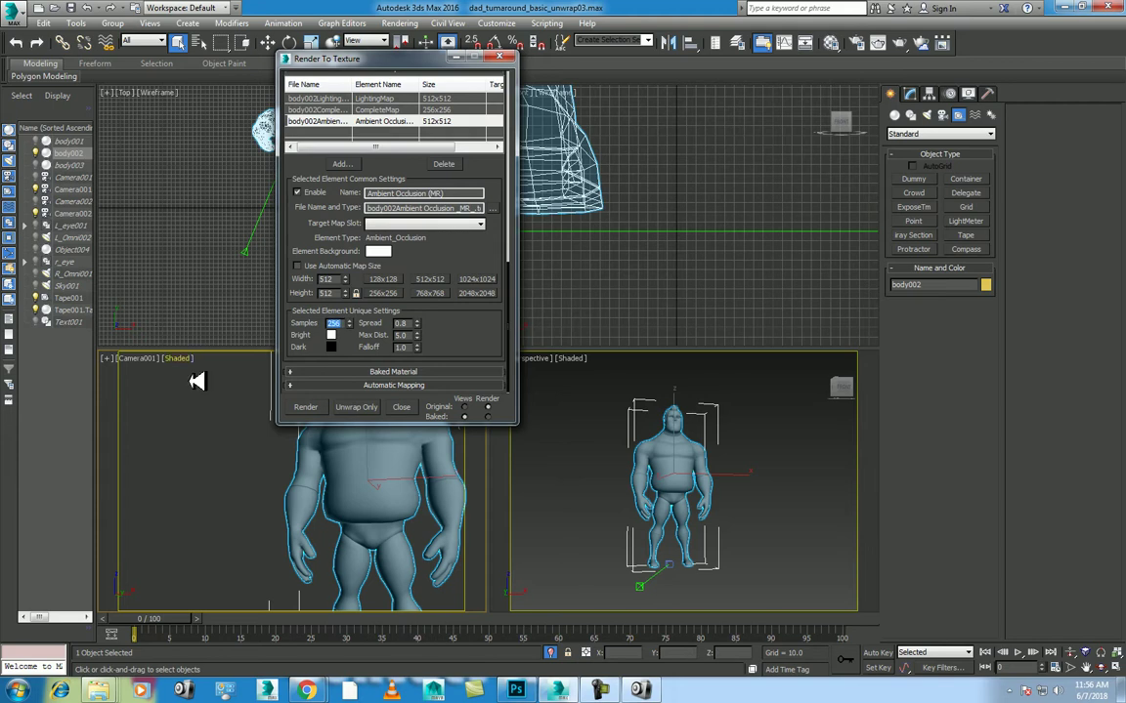
double_click(401, 335)
text(5000)
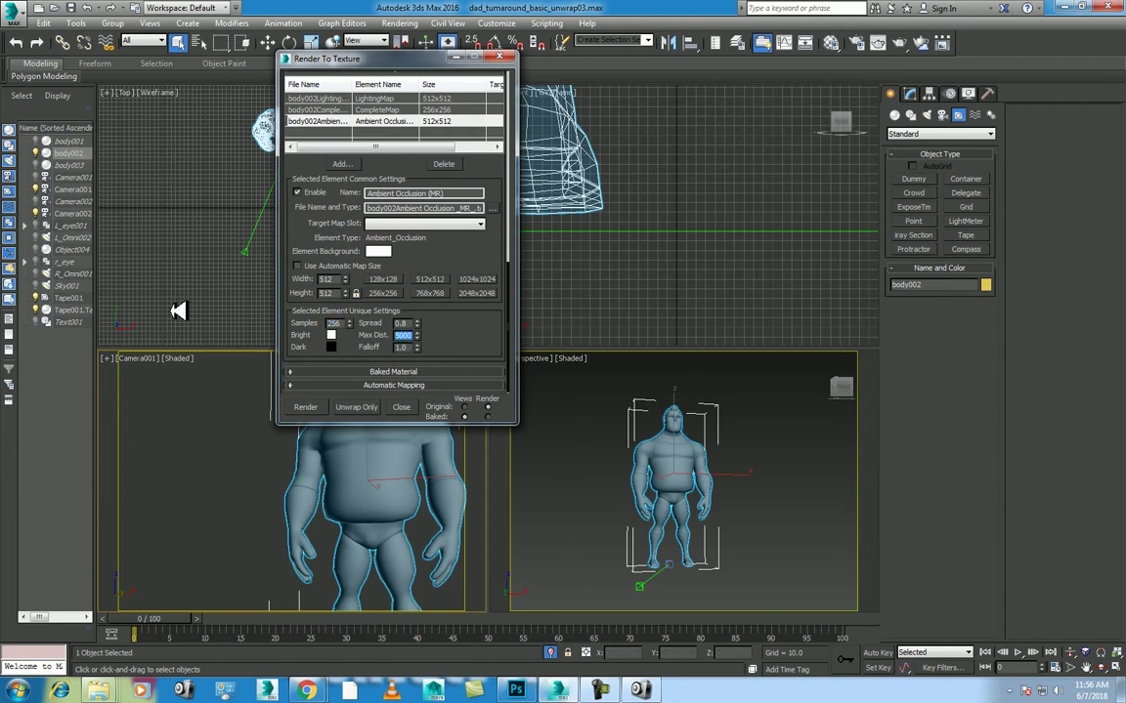
click(333, 347)
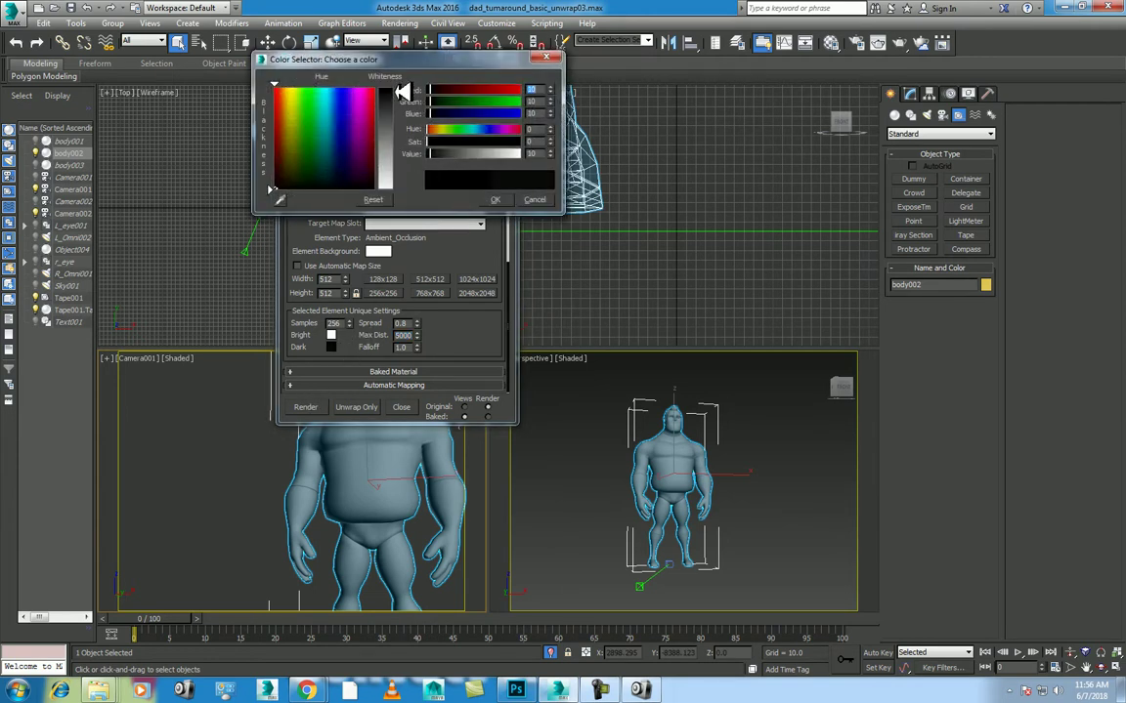
click(494, 199)
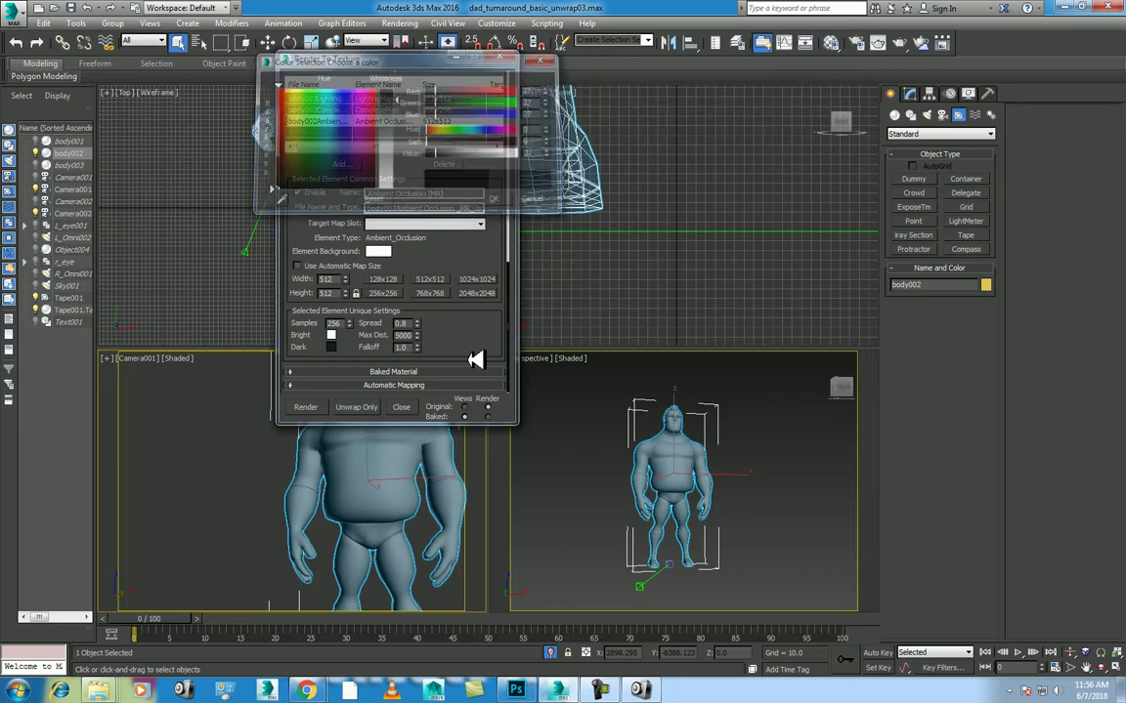
click(305, 406)
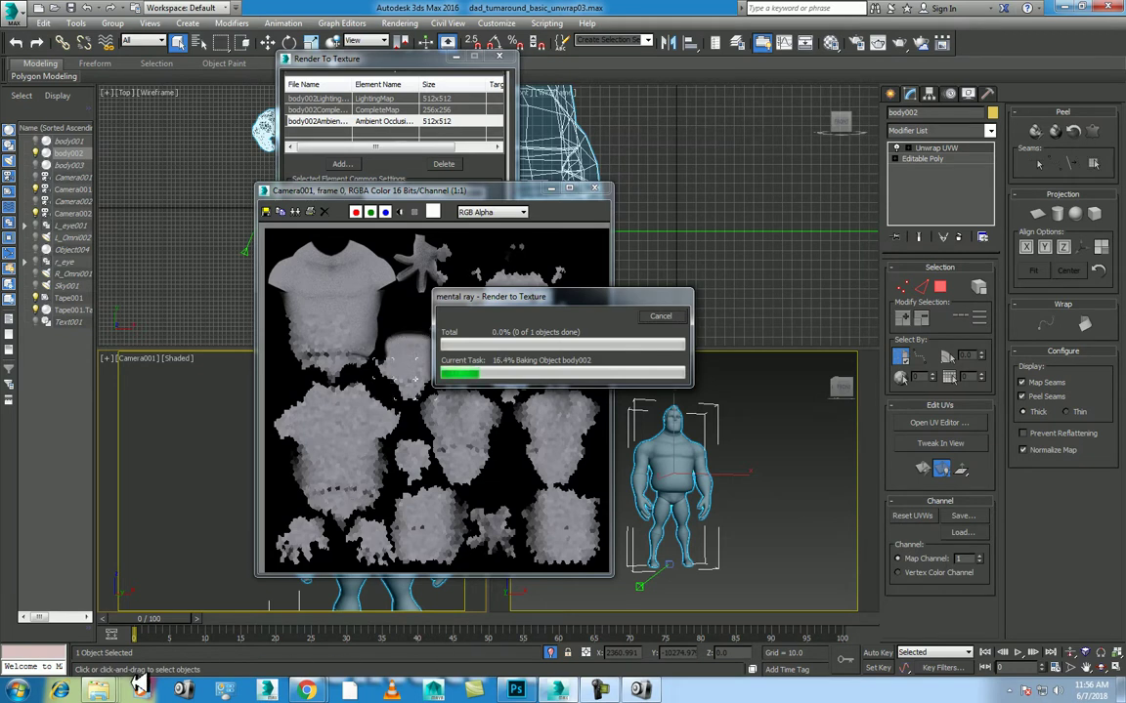
click(1027, 616)
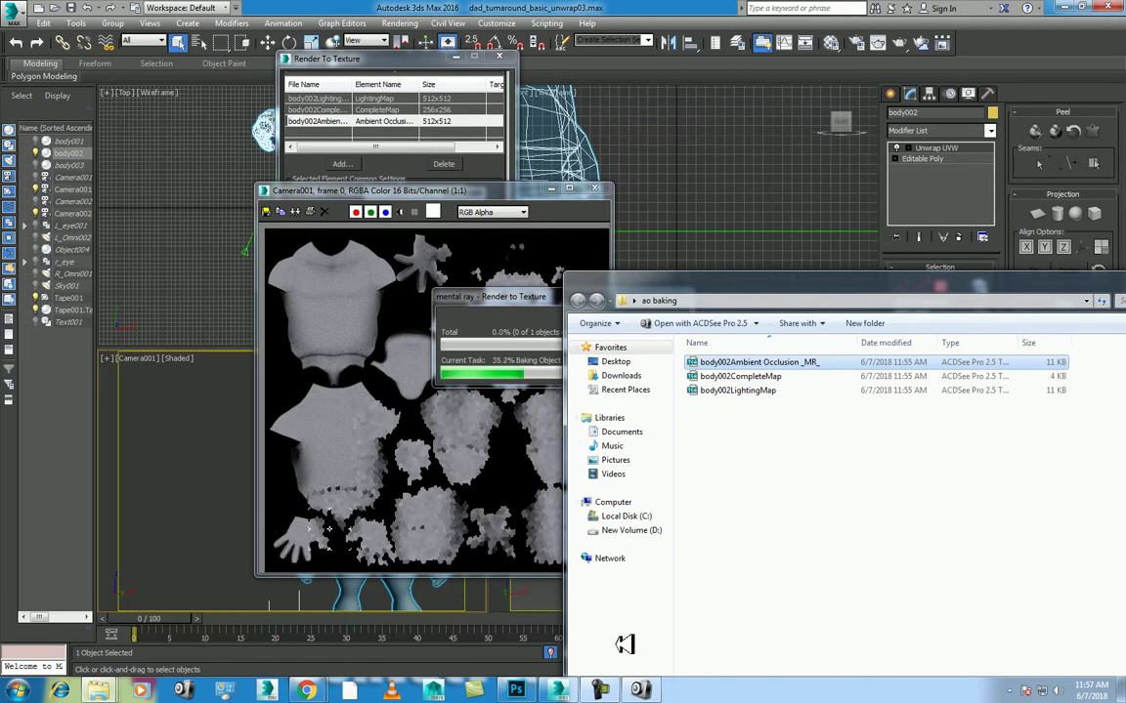
Check the re-baked AO map in ACDSee Quick View, then bring up character texture.psd in Photoshop.
click(640, 690)
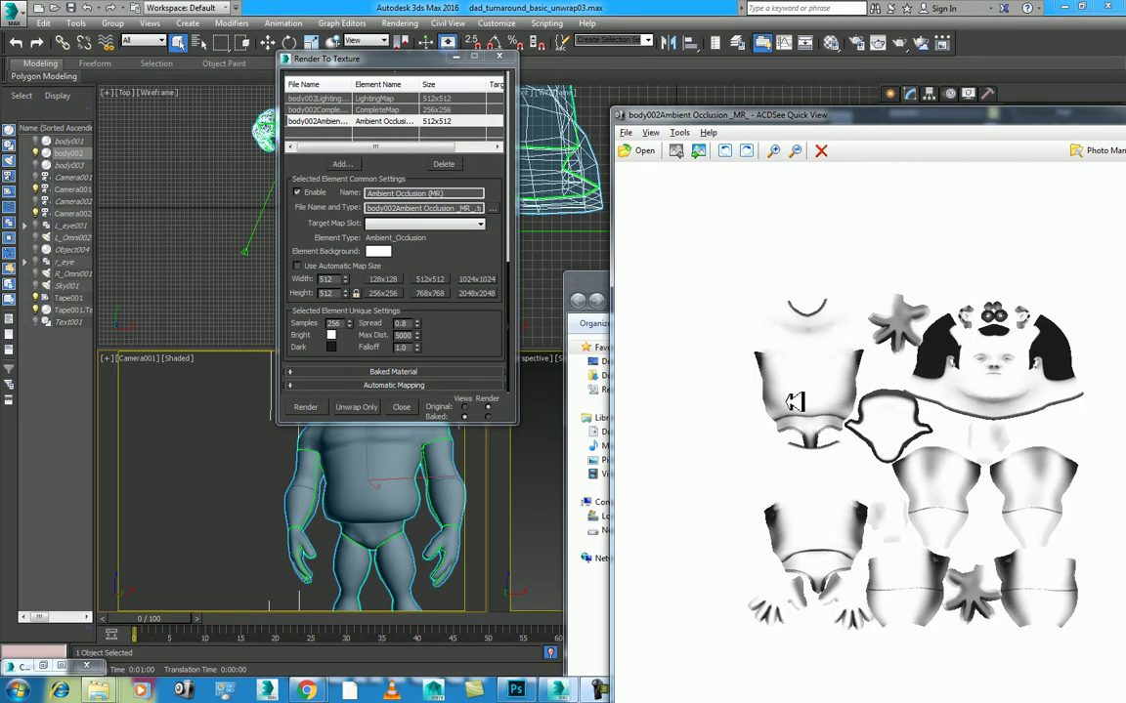
drag(977, 115, 743, 132)
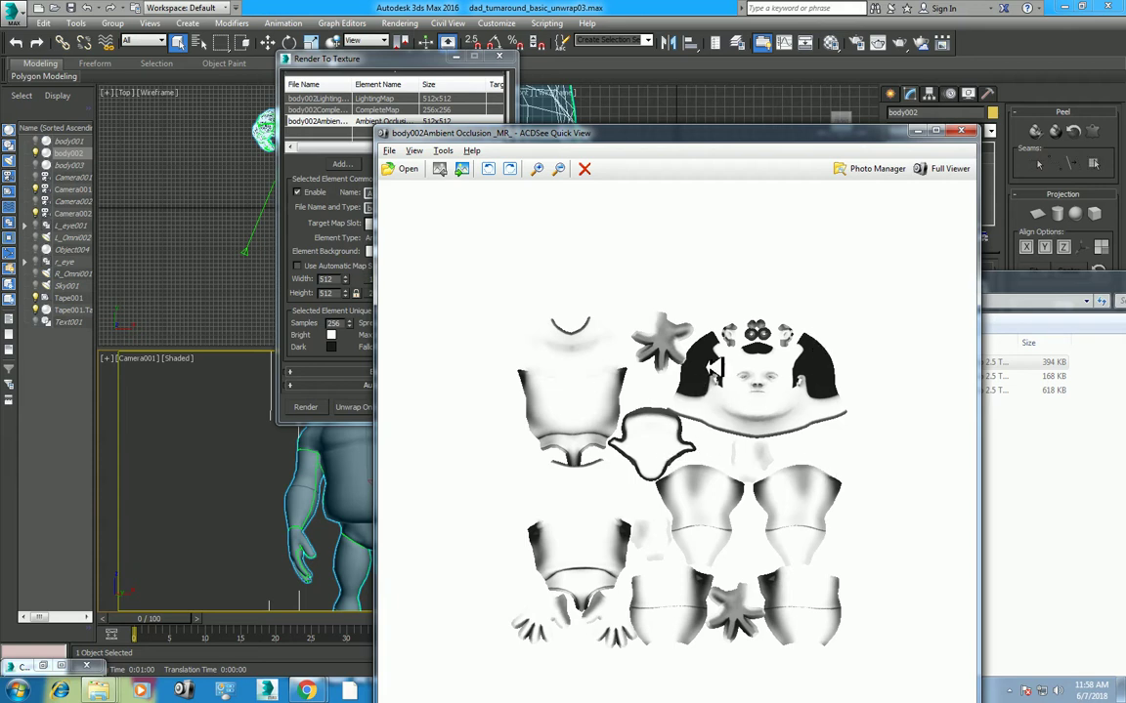
click(962, 130)
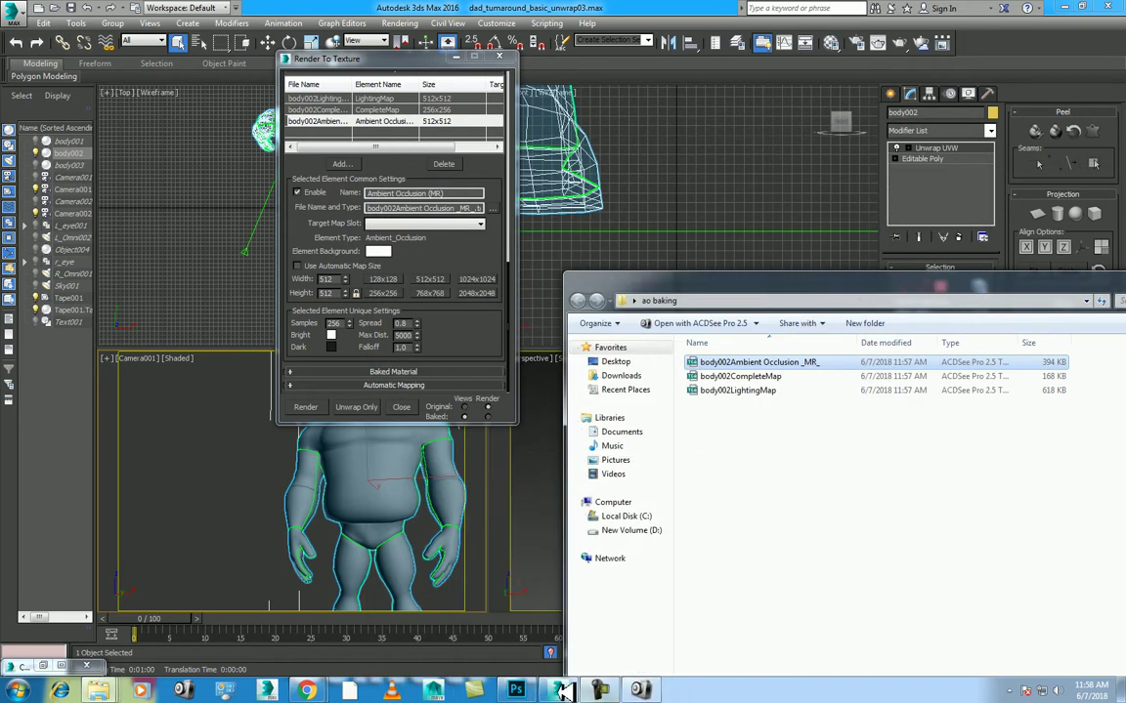
click(521, 690)
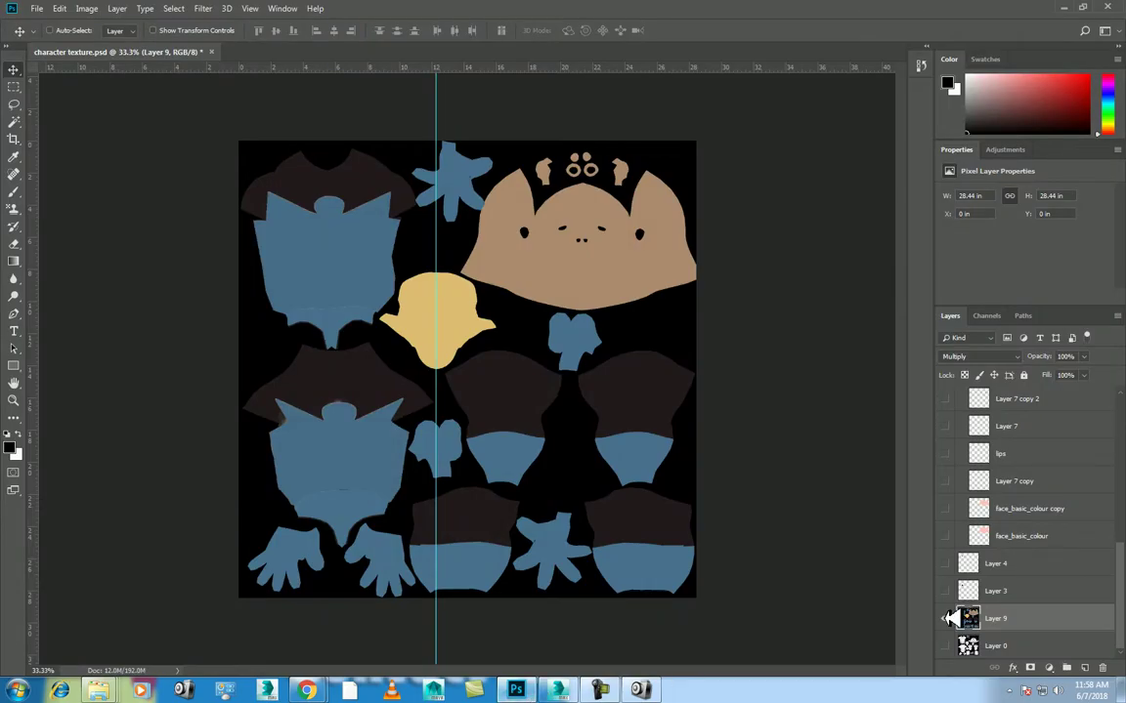
Toggle Layer 9 and Layer 0 visibility to compare AO-shaded and flat colours, leaving both visible.
click(946, 619)
click(946, 646)
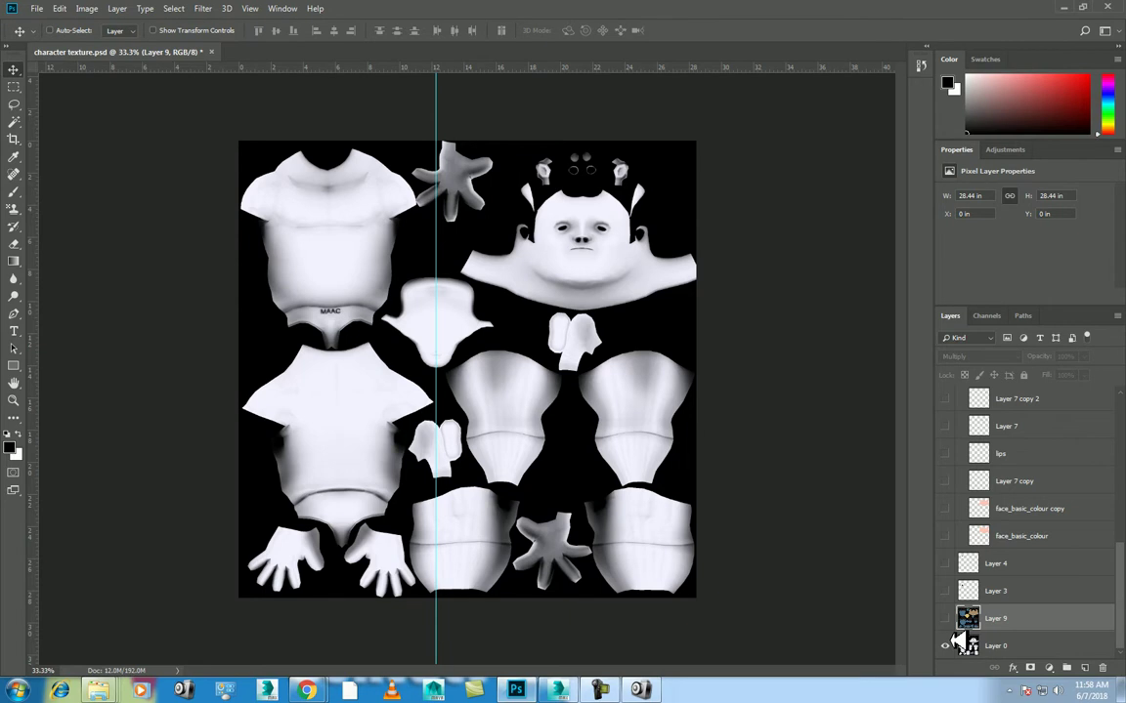
click(948, 618)
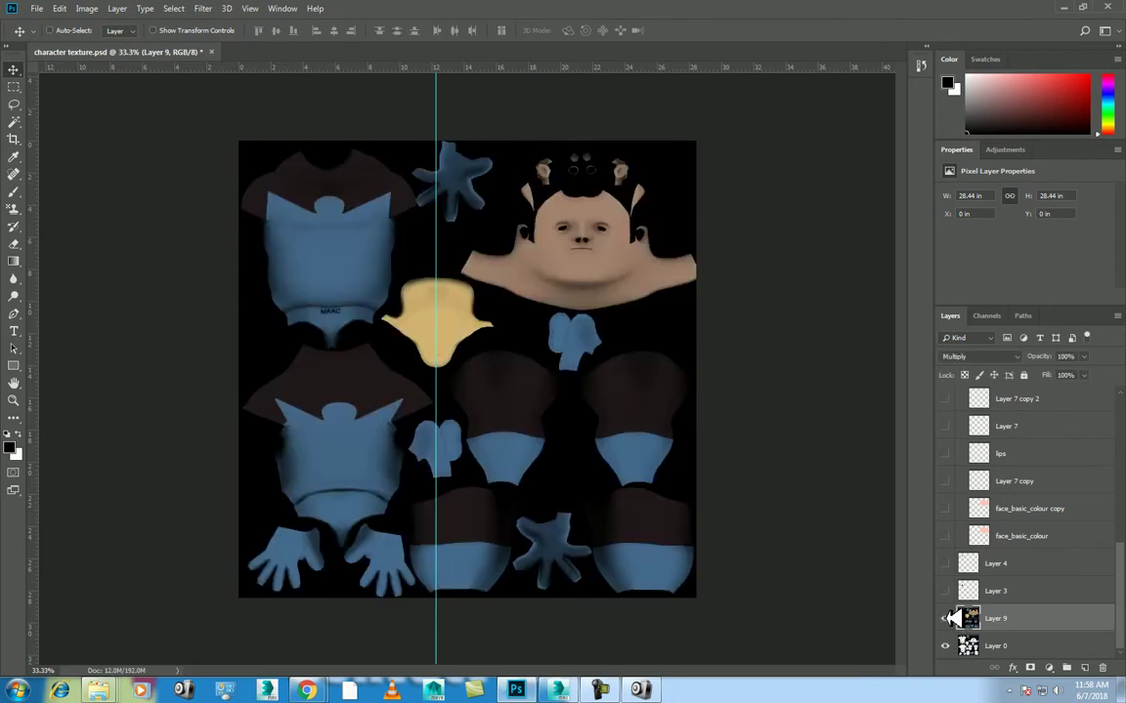
click(948, 619)
click(947, 618)
click(946, 645)
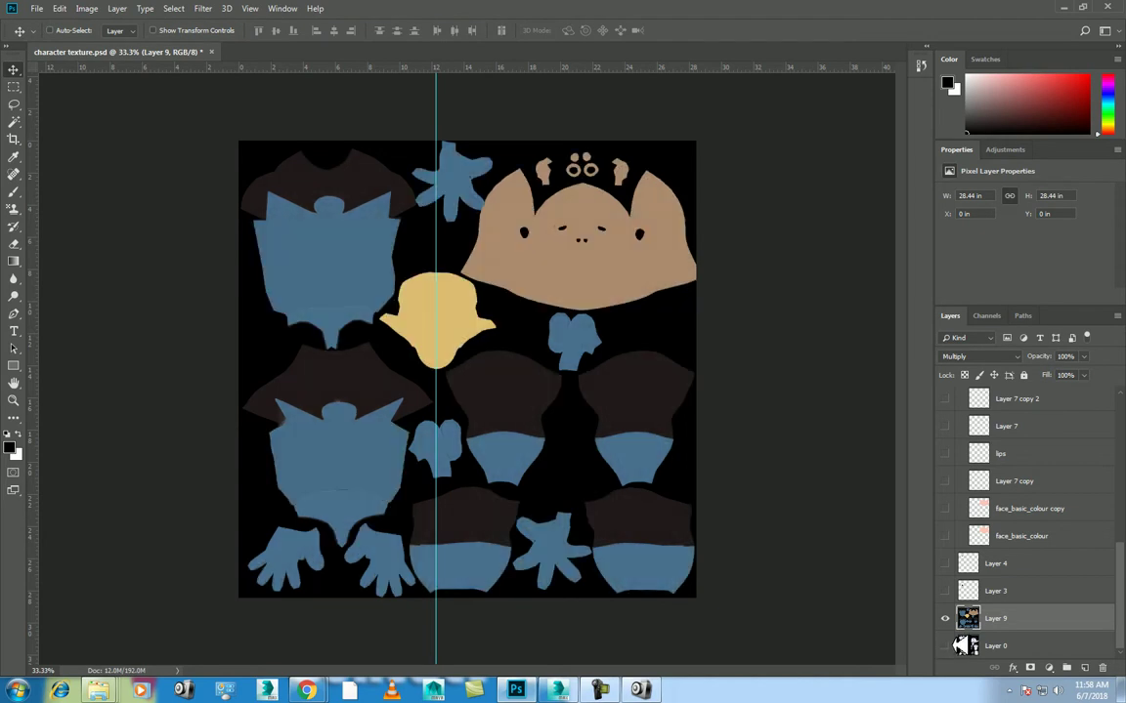
click(946, 646)
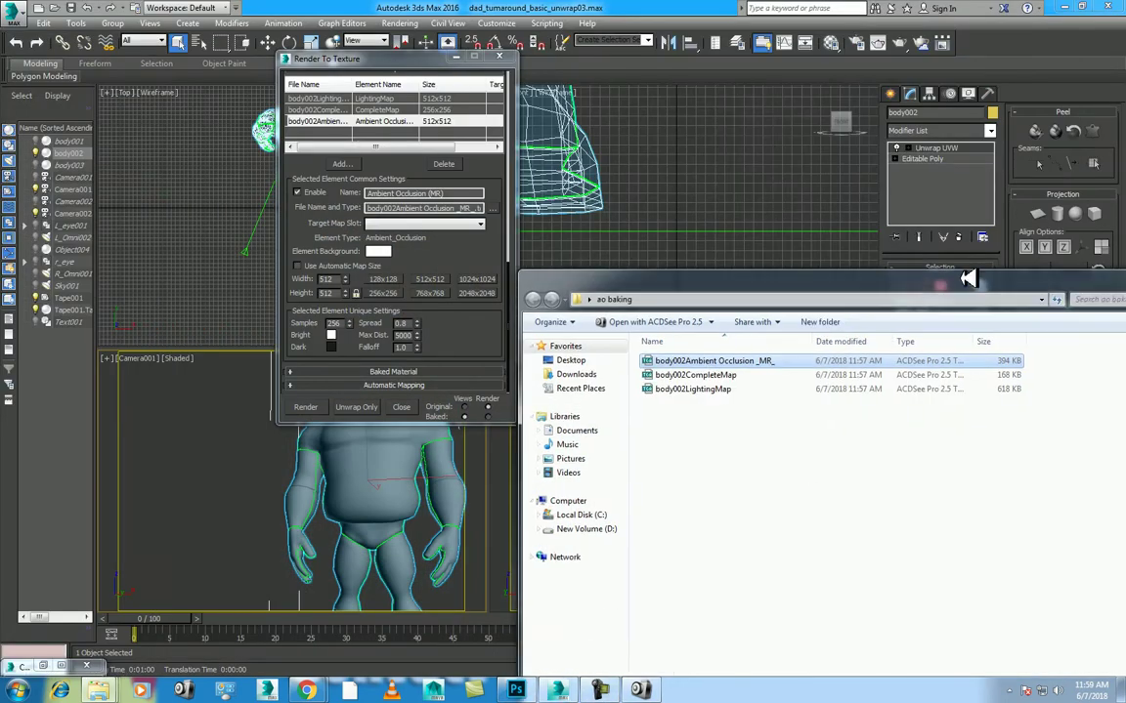
Select body002, maximize the perspective view, and assign it the baked Shell Material.
drag(1108, 284, 905, 288)
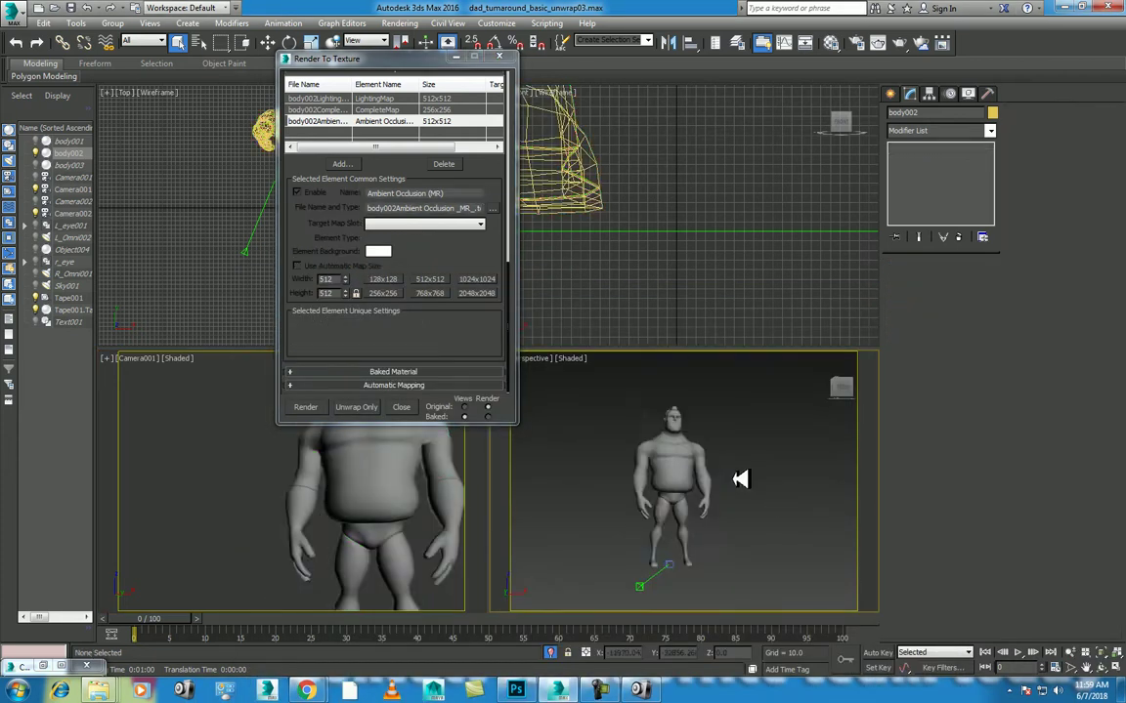
right_click(718, 456)
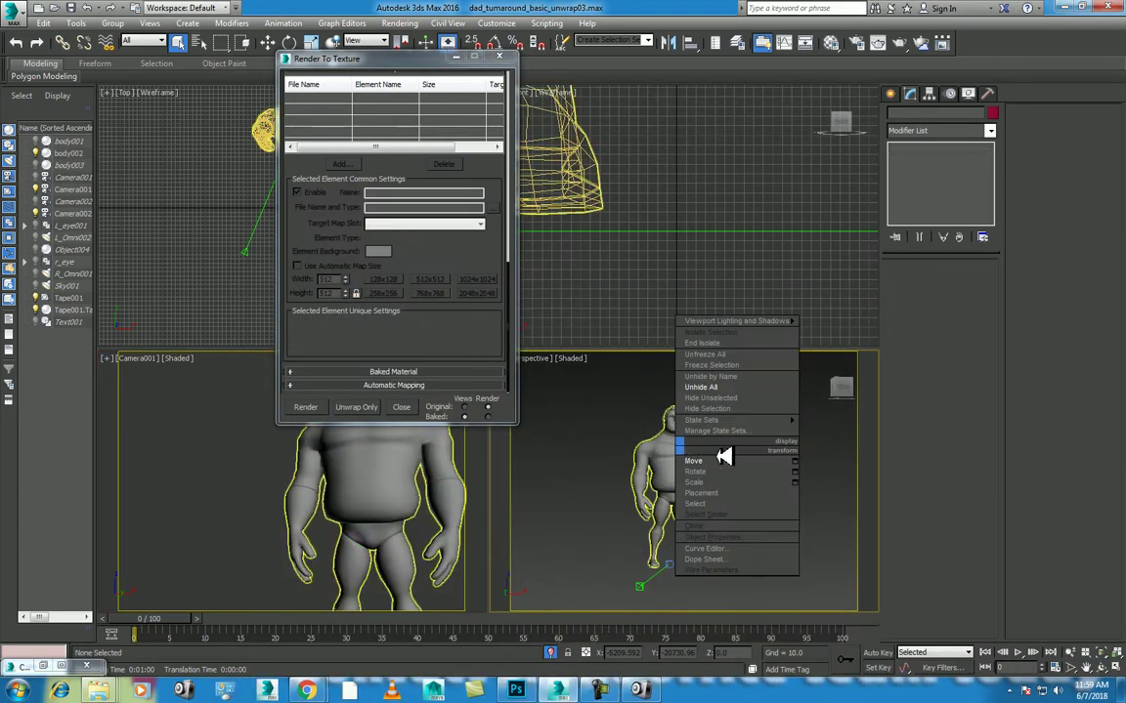
click(721, 459)
click(723, 461)
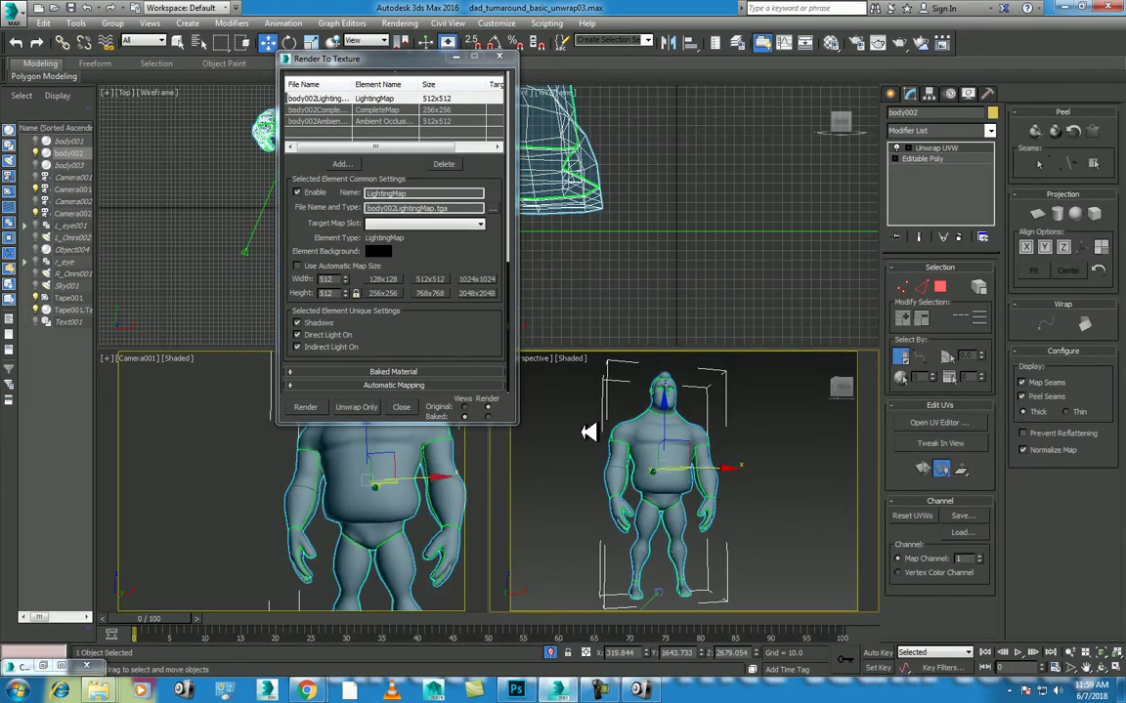
click(499, 56)
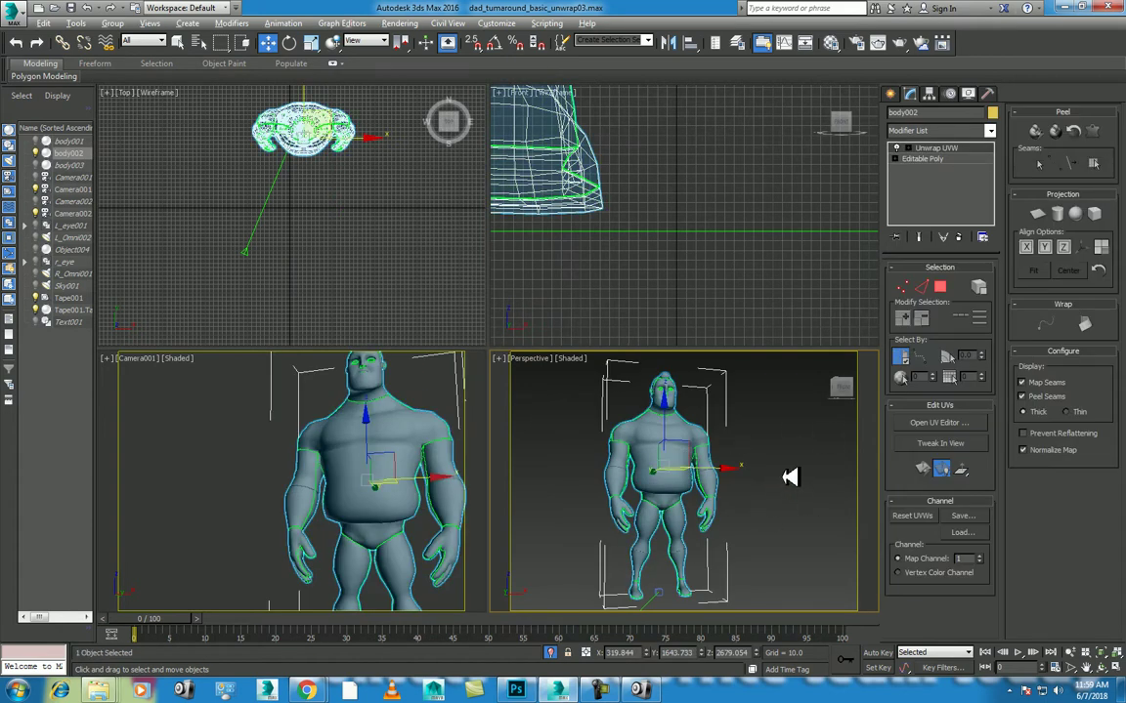
key(alt+w)
scroll(696, 394, down, 1)
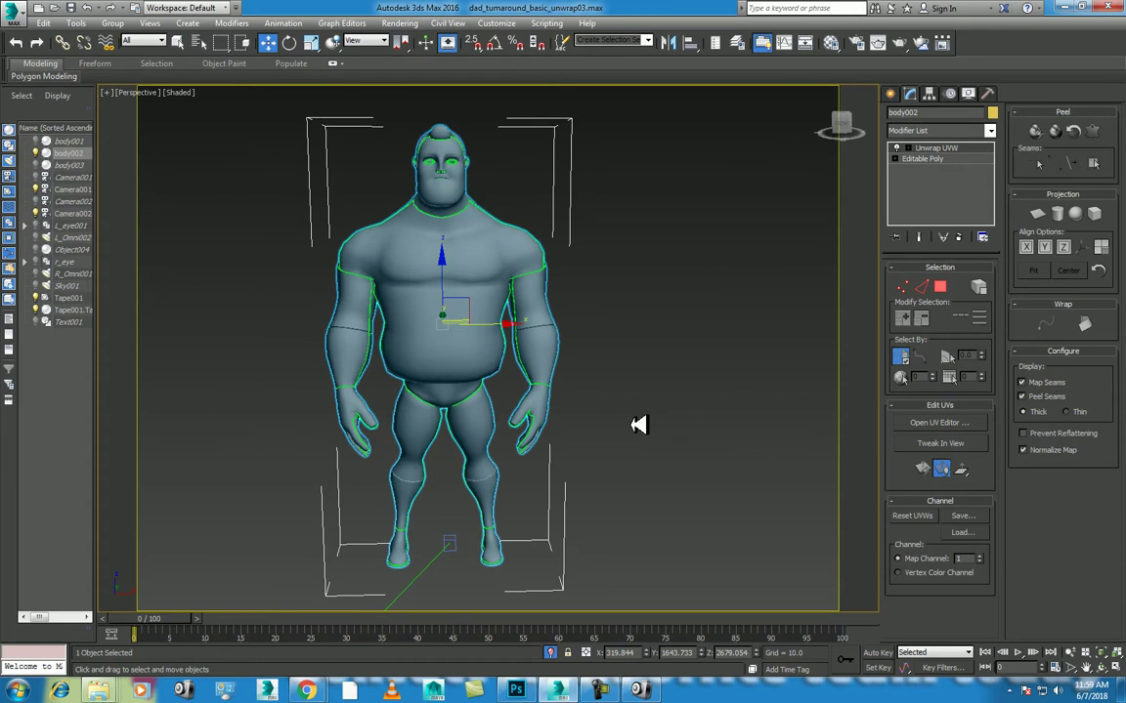
scroll(675, 419, up, 1)
key(m)
click(56, 159)
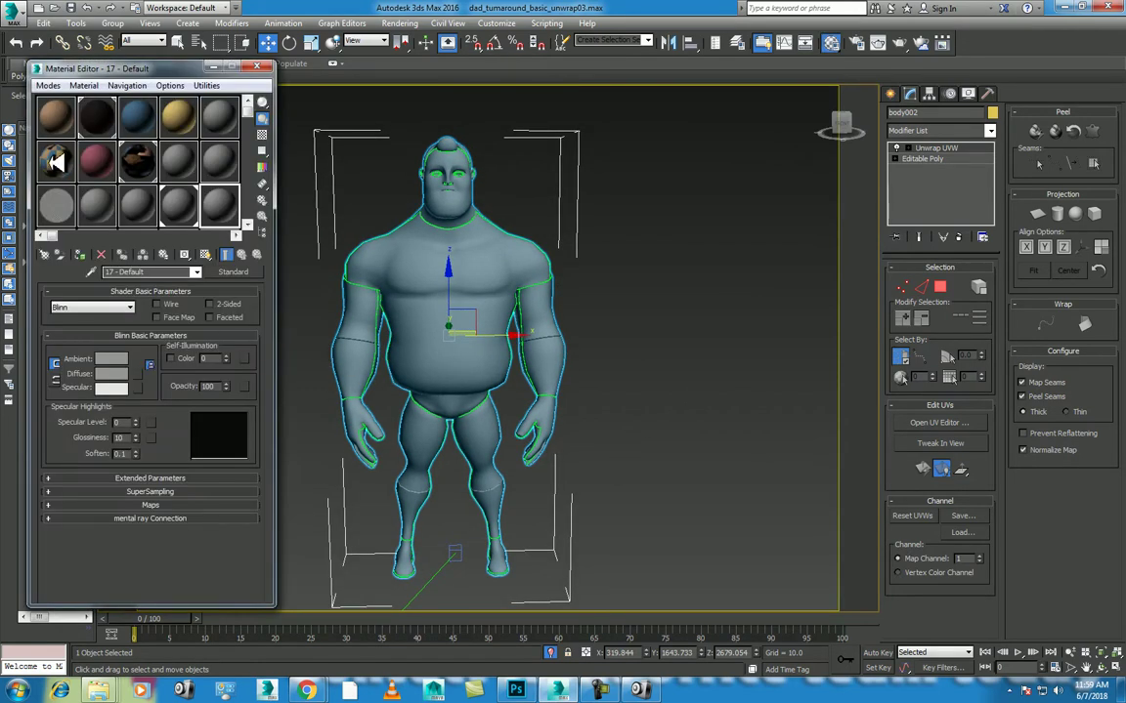
click(80, 254)
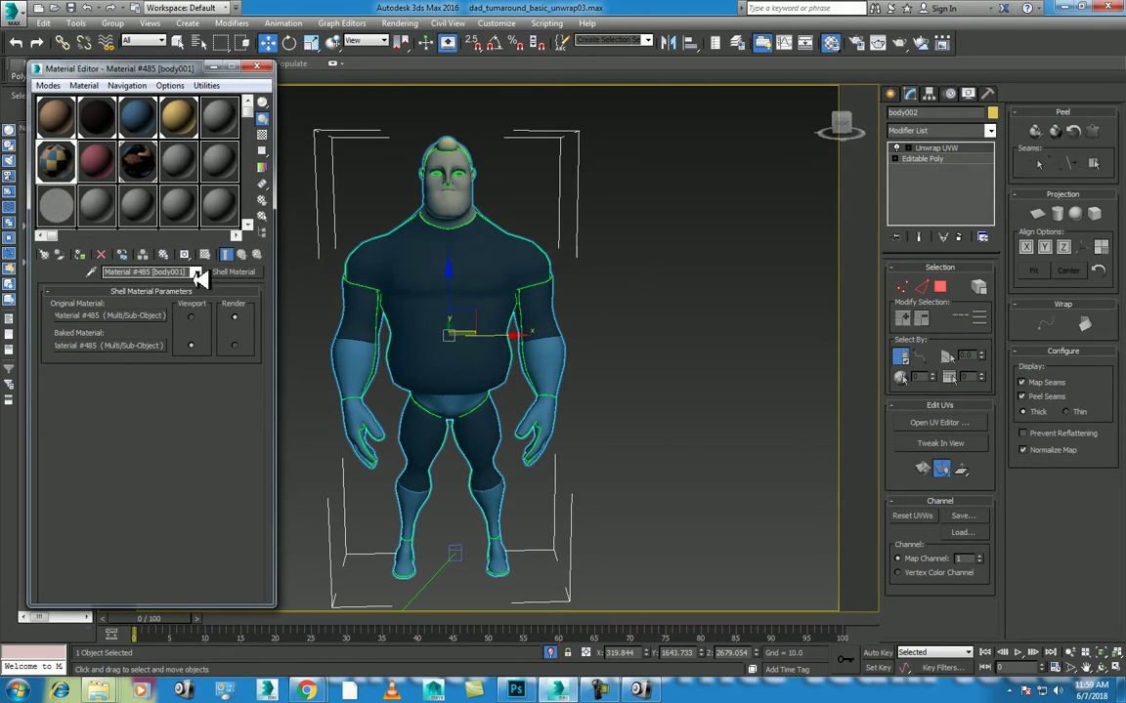
Collapse the Unwrap UVW modifier into Editable Poly with Collapse All.
alt+middle_drag(601, 388, 648, 352)
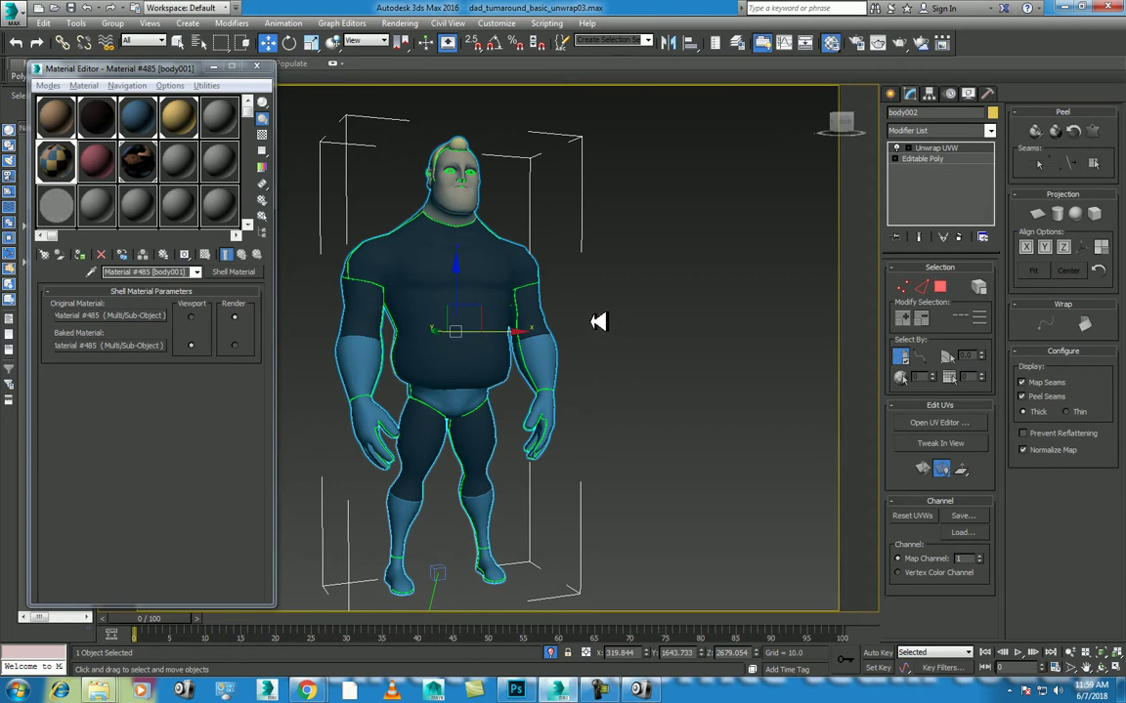
click(639, 256)
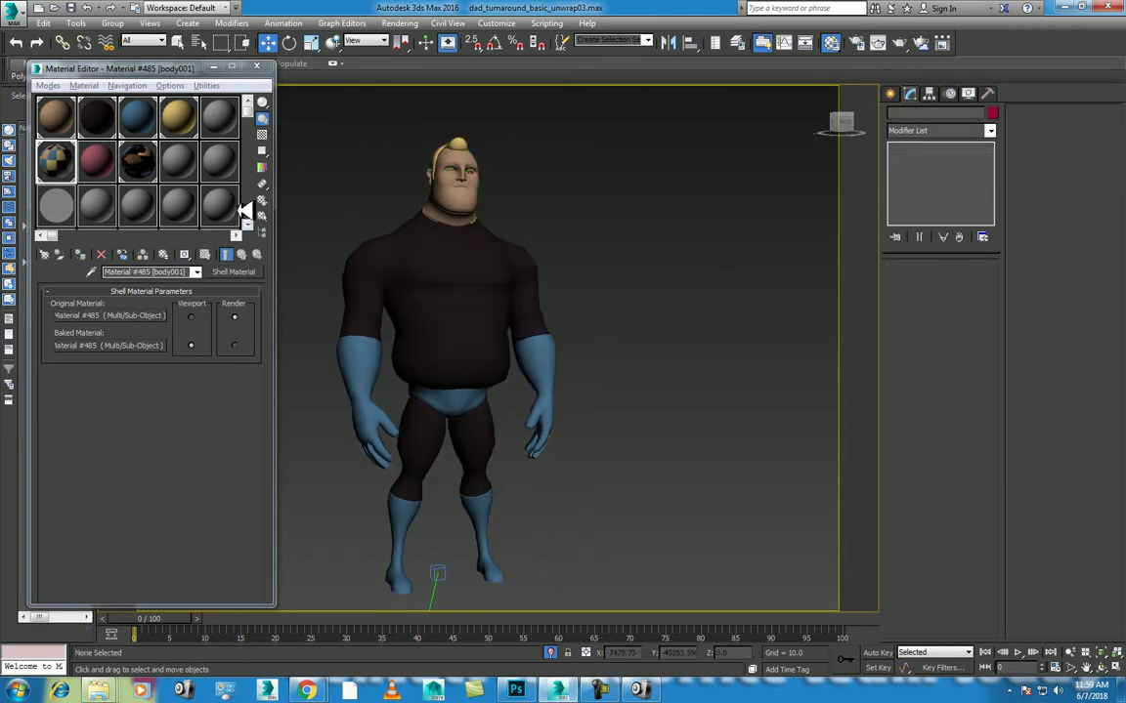
click(221, 205)
key(ctrl+z)
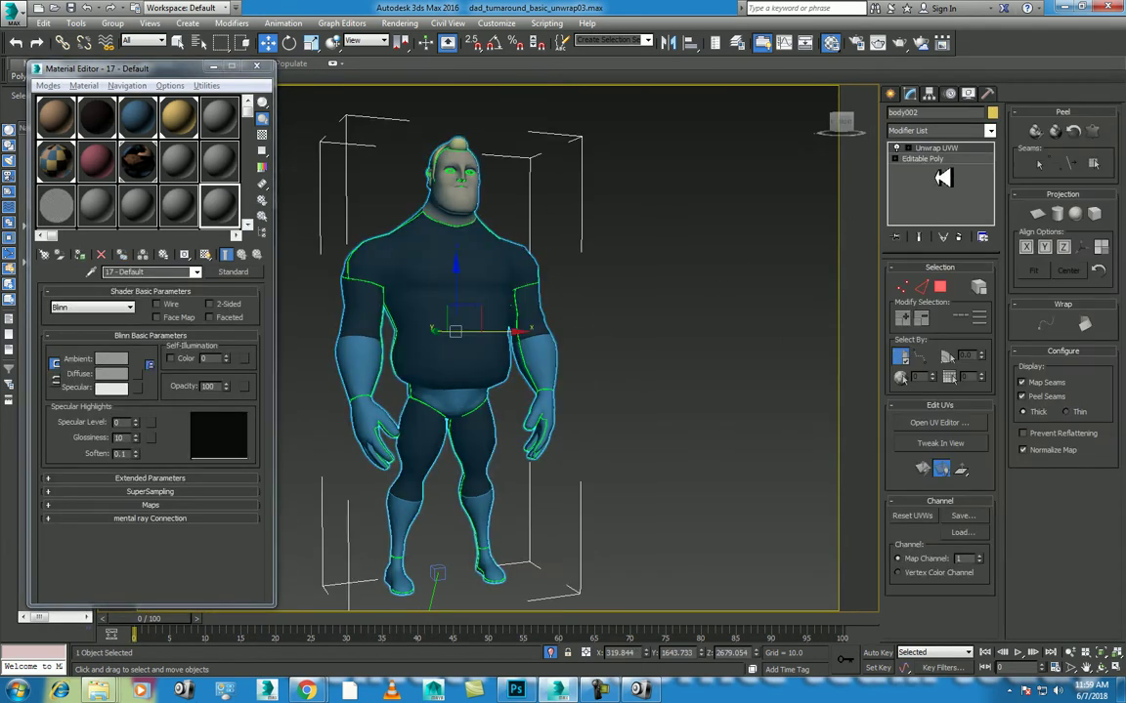
right_click(940, 148)
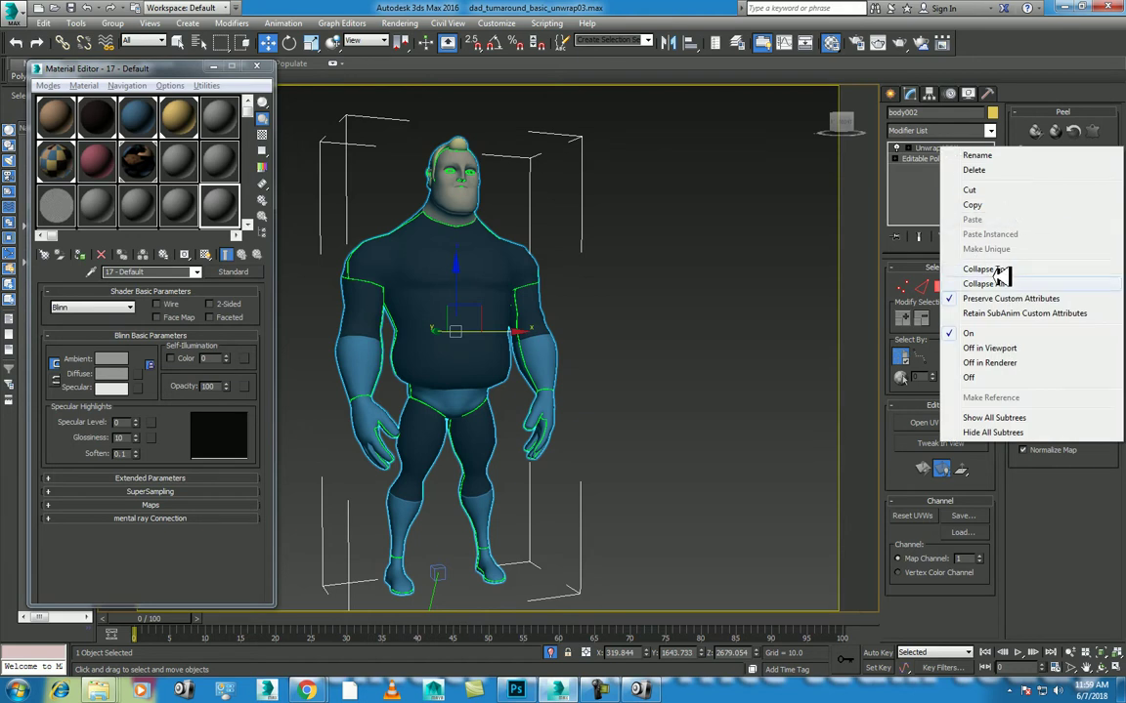
click(998, 276)
click(643, 395)
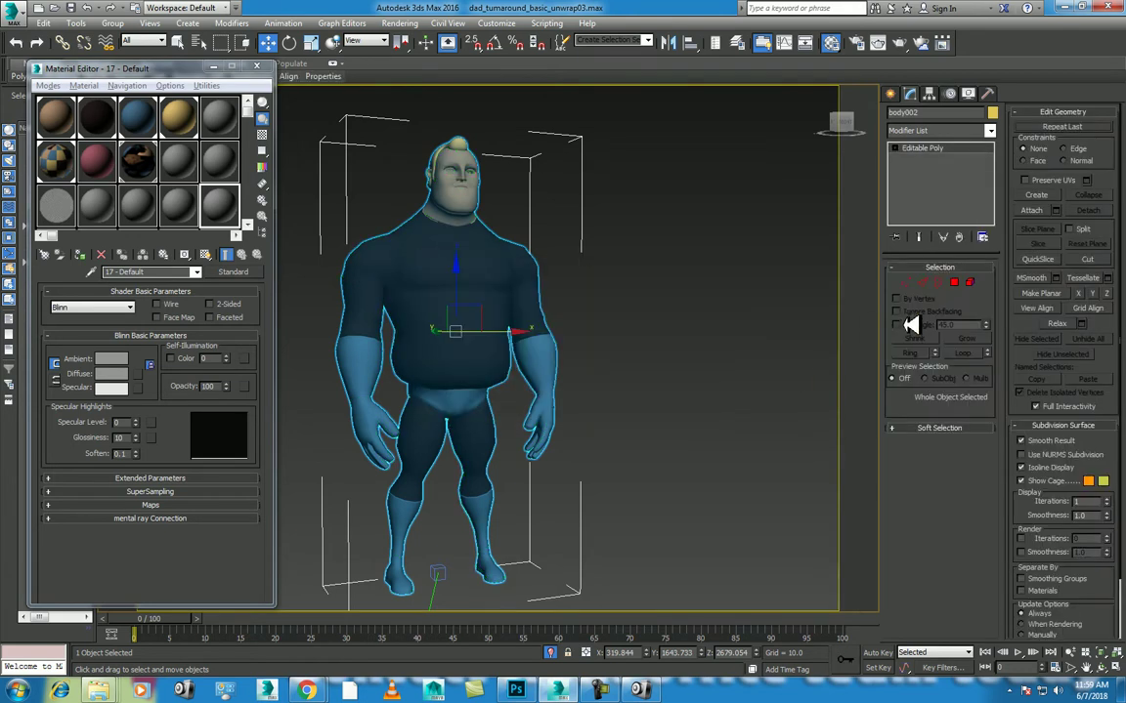
Enter Polygon sub-object mode and turn on Edged Faces with F4.
click(953, 283)
click(469, 199)
key(F4)
middle_drag(519, 239, 545, 251)
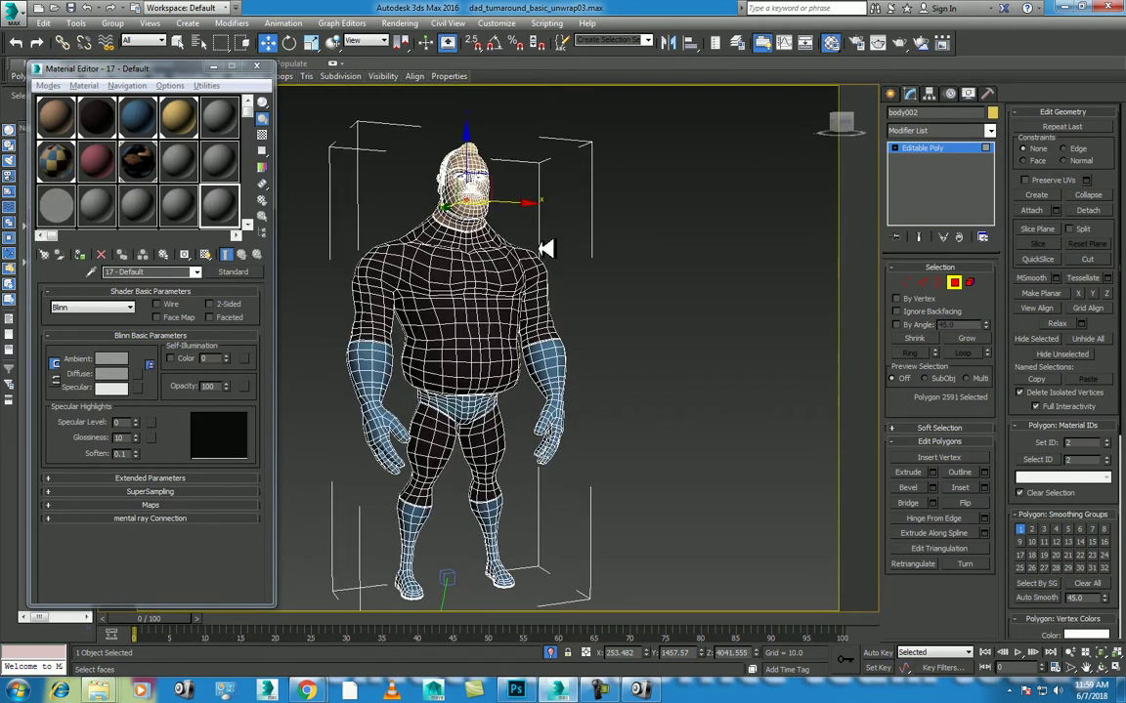
scroll(545, 249, up, 10)
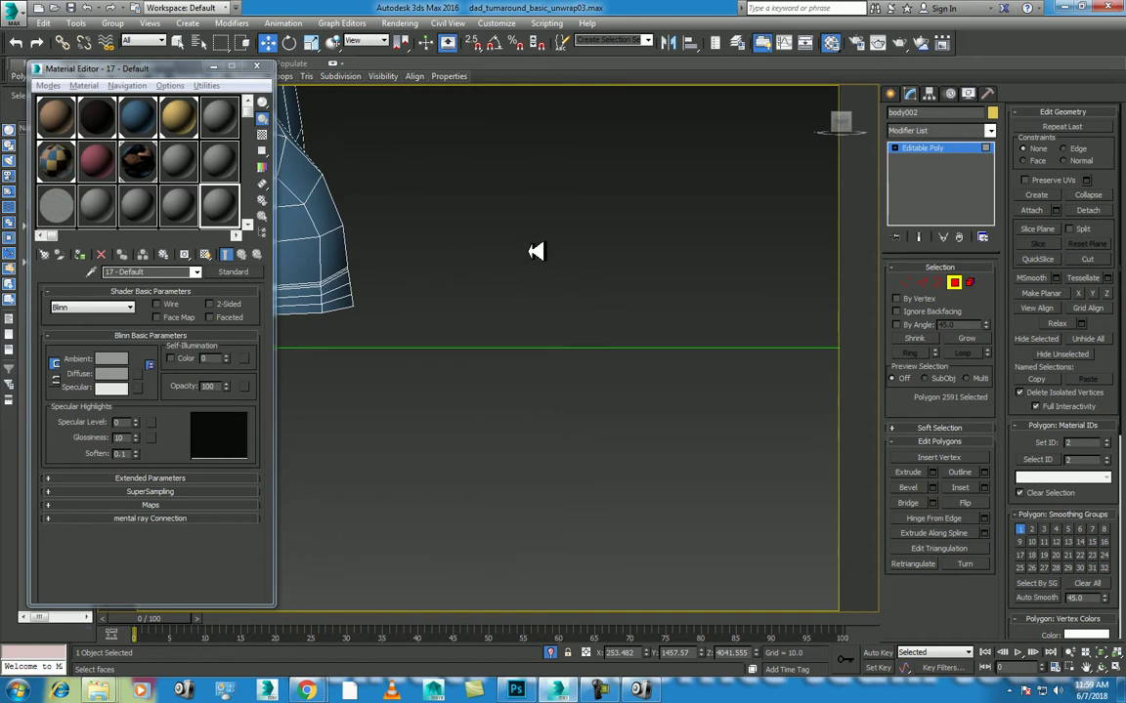
scroll(540, 261, down, 5)
scroll(562, 277, down, 5)
scroll(572, 336, up, 3)
scroll(559, 263, up, 3)
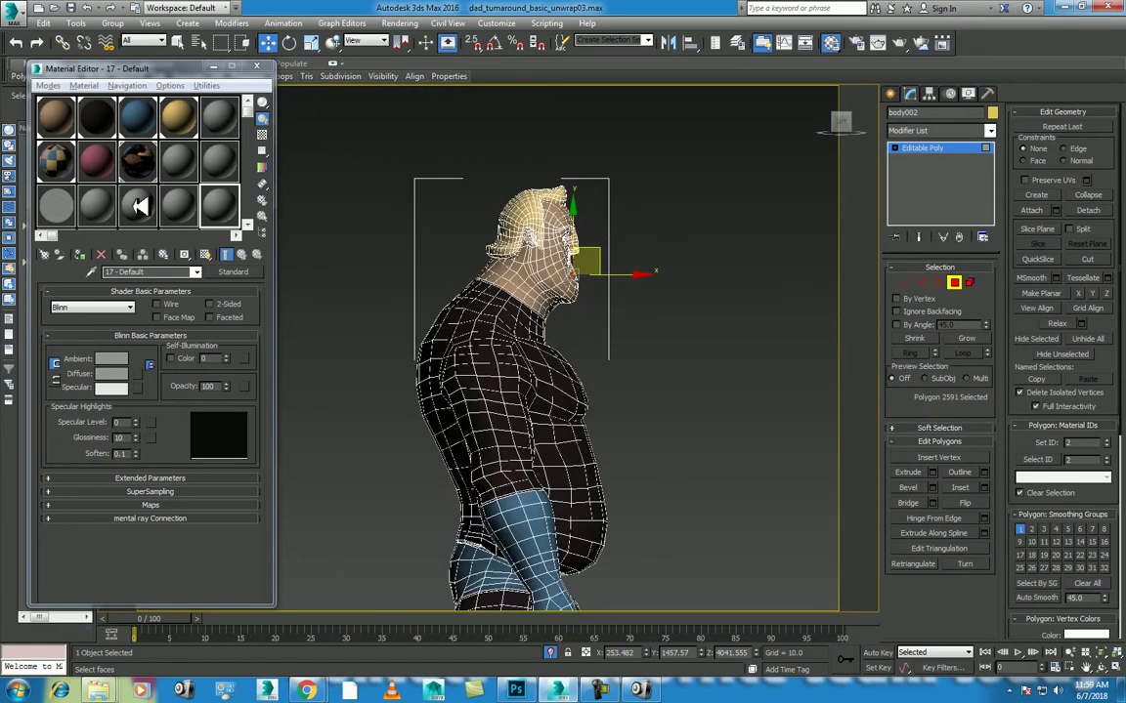
Assign the grey 15 - Default material, then lasso-select the head polygons.
click(95, 204)
click(86, 254)
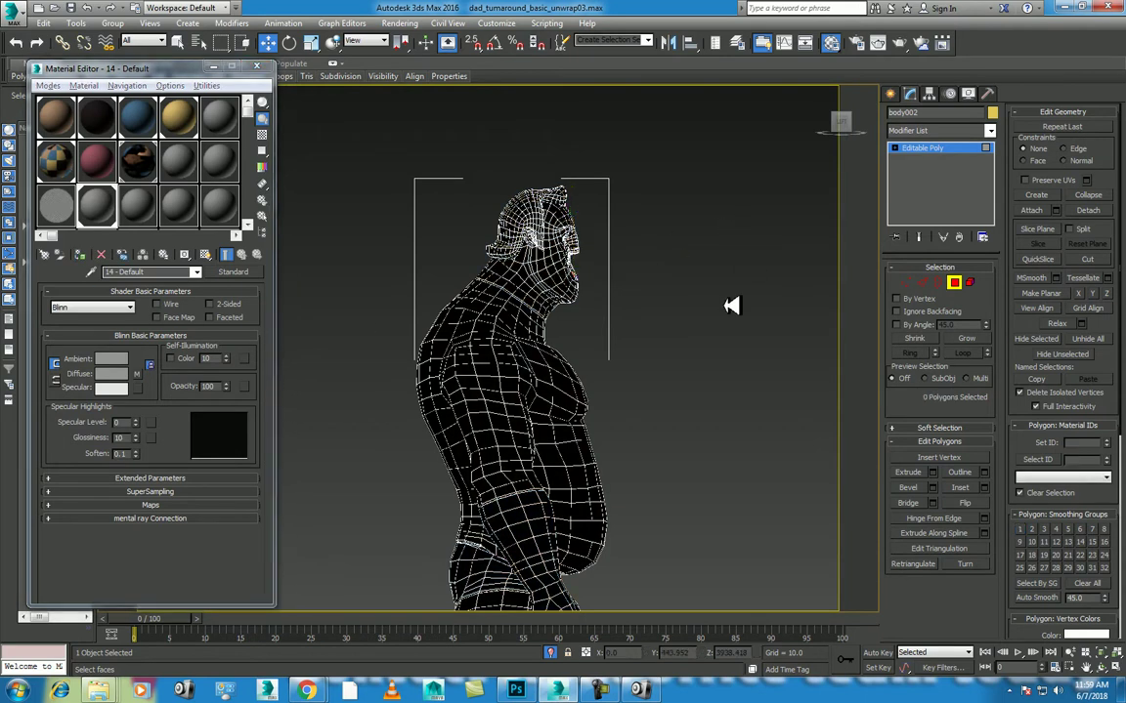
click(138, 205)
click(79, 254)
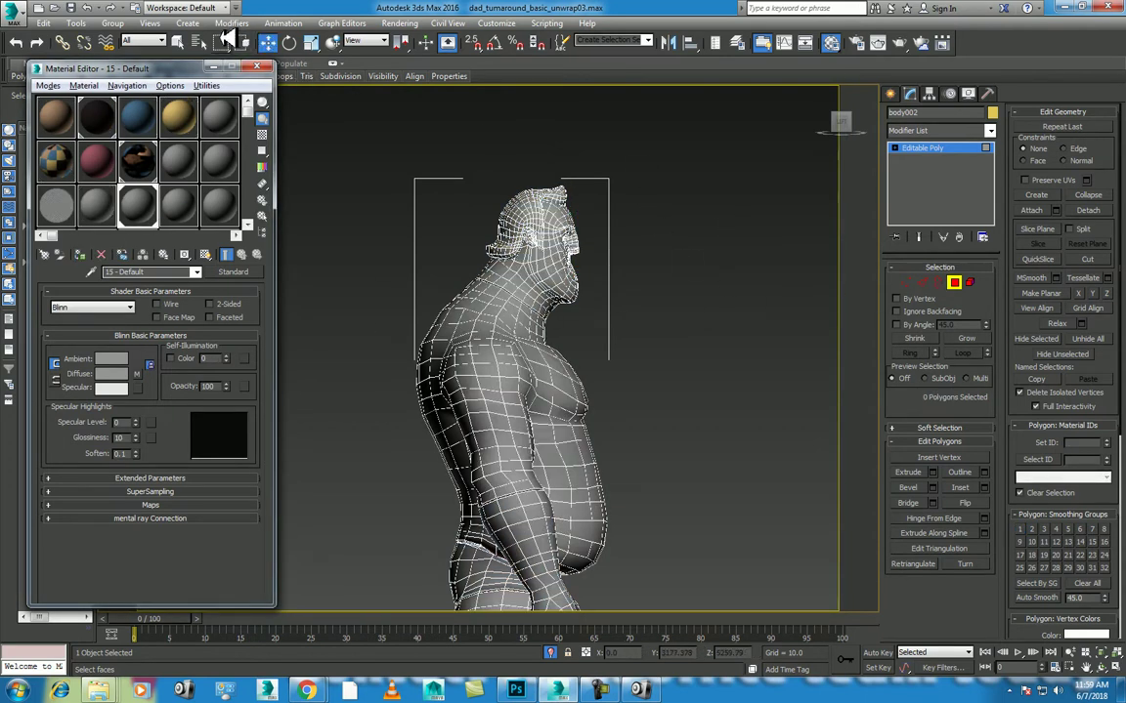
drag(221, 42, 227, 145)
mouse_move(653, 289)
mouse_down()
mouse_move(557, 311)
mouse_move(711, 286)
mouse_up()
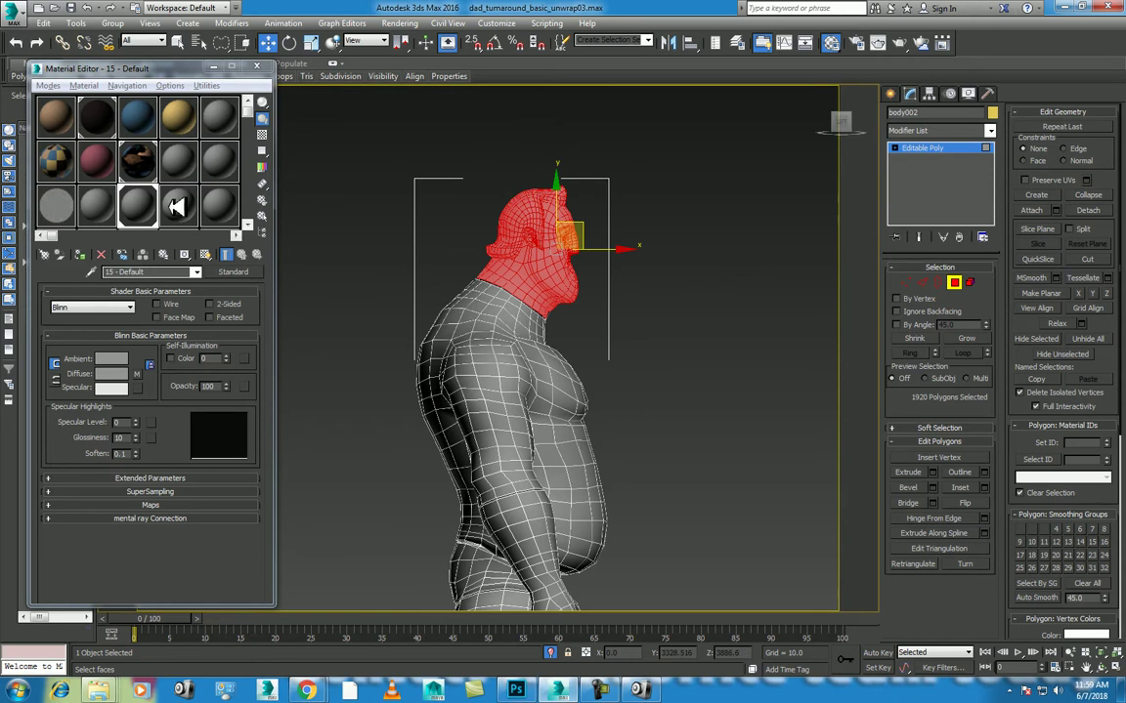
Give the 16 - Default material a peach diffuse colour and assign it to the head.
click(177, 202)
click(113, 375)
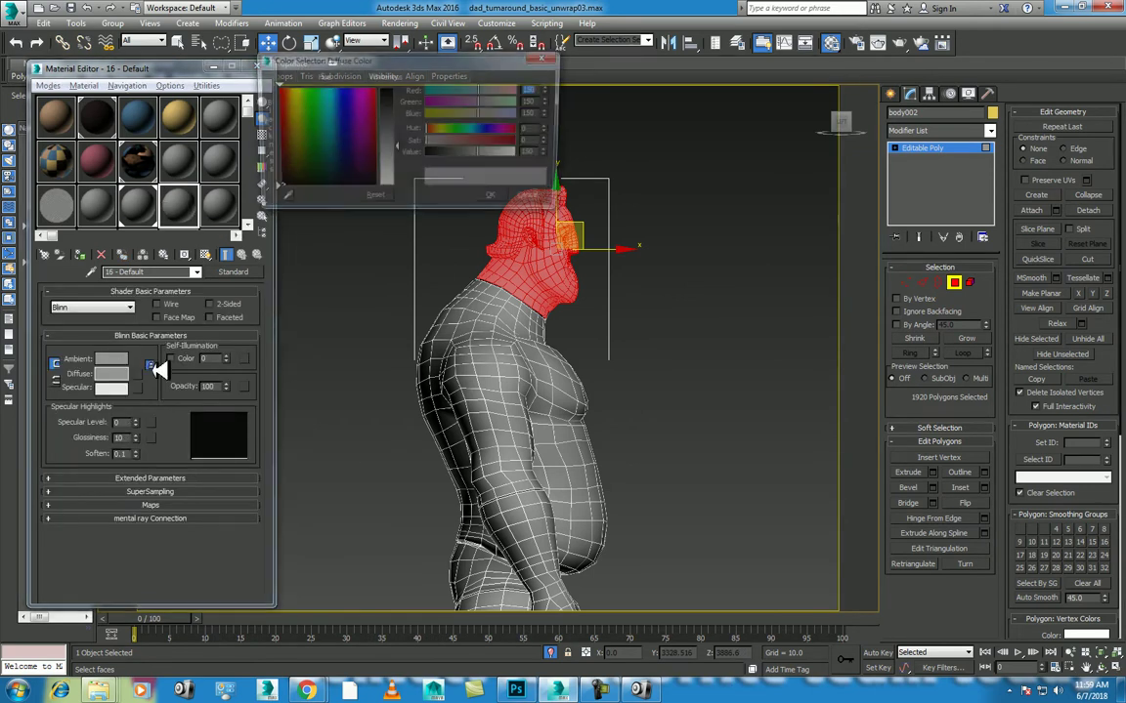
drag(303, 122, 368, 139)
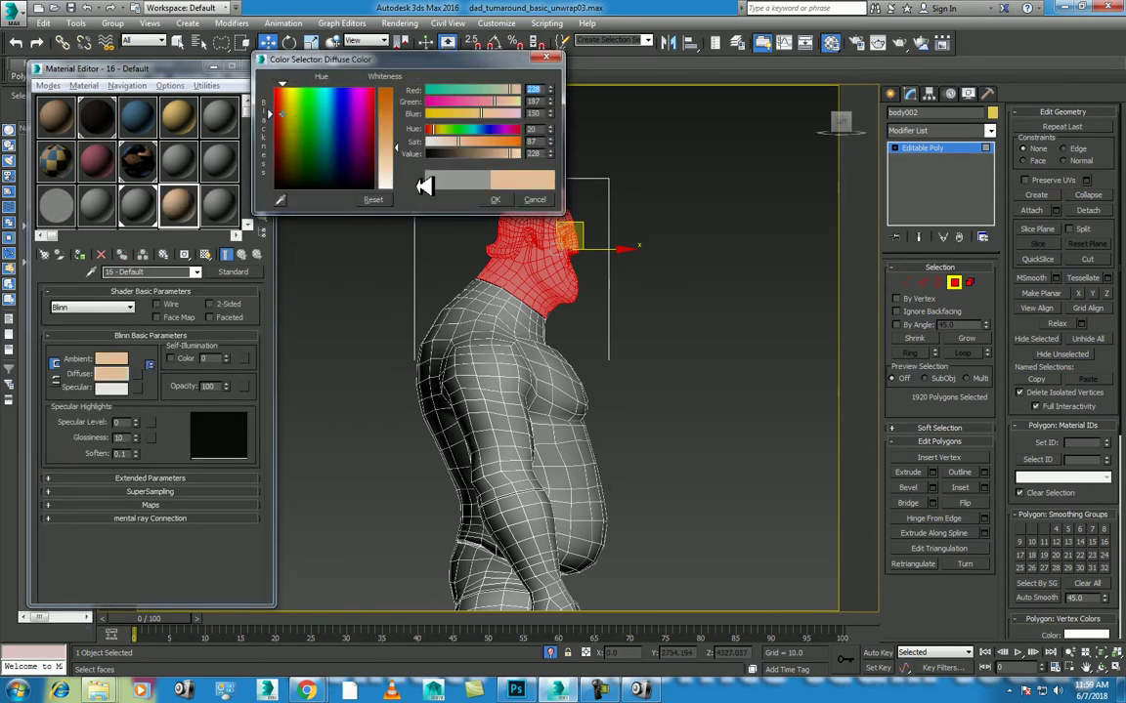
click(500, 200)
click(80, 254)
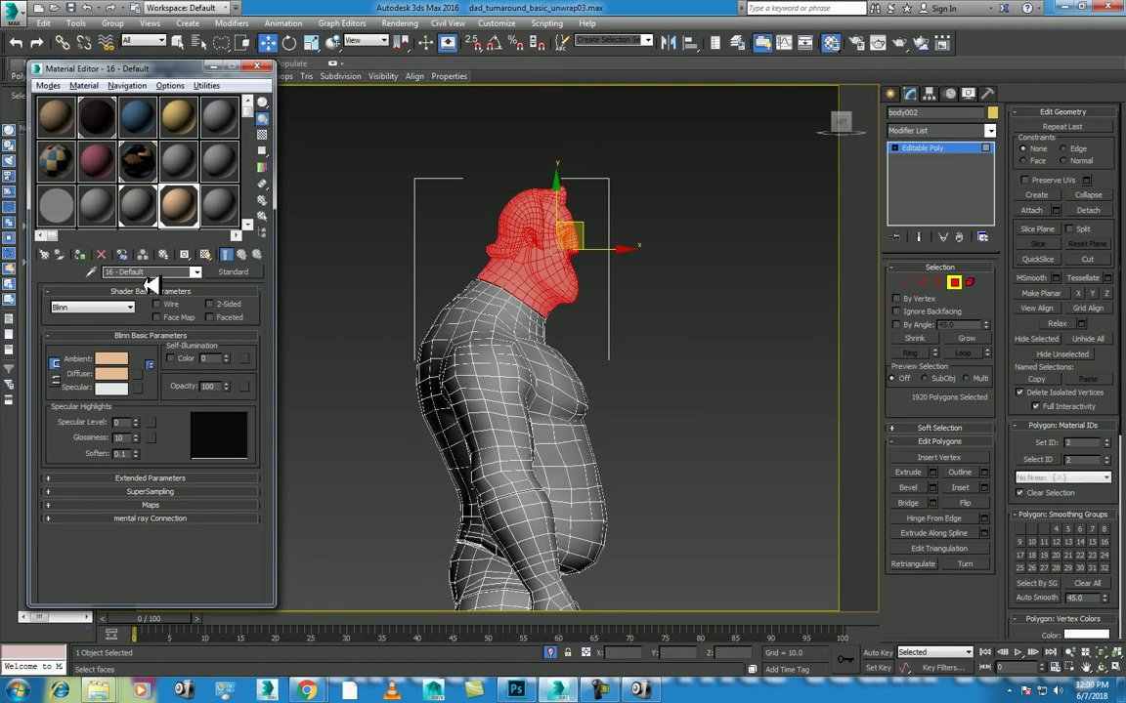
Invert the selection and assign a blue 17 - Default material to the rest of the body.
key(ctrl+i)
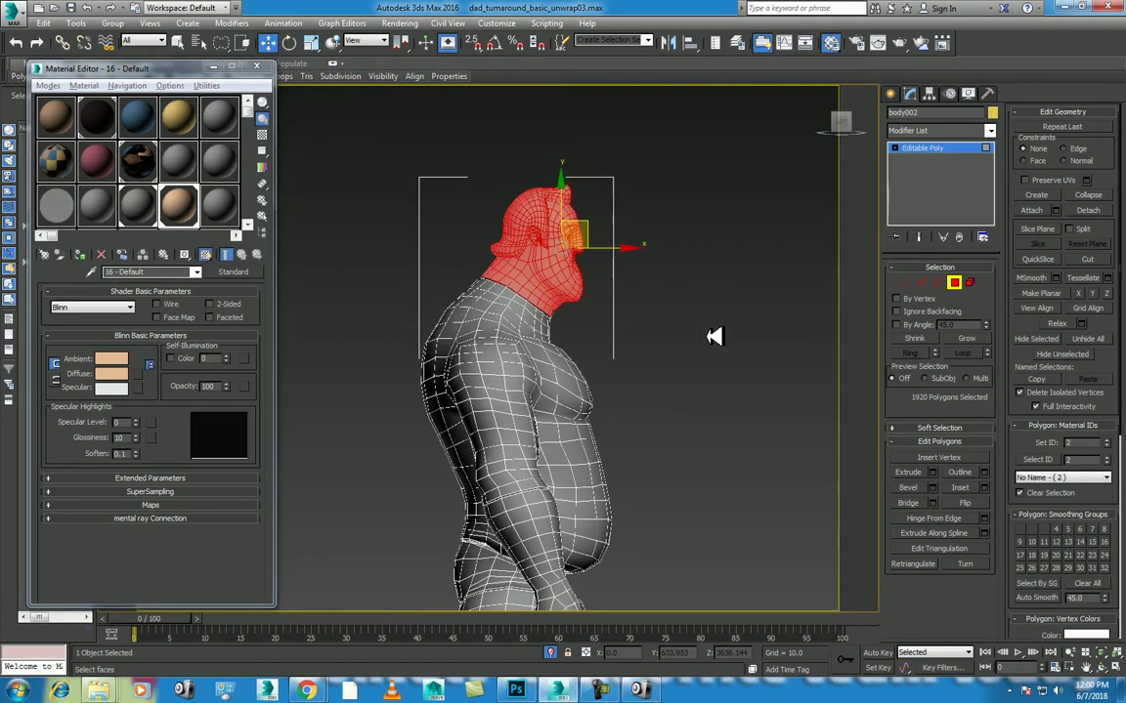
click(223, 207)
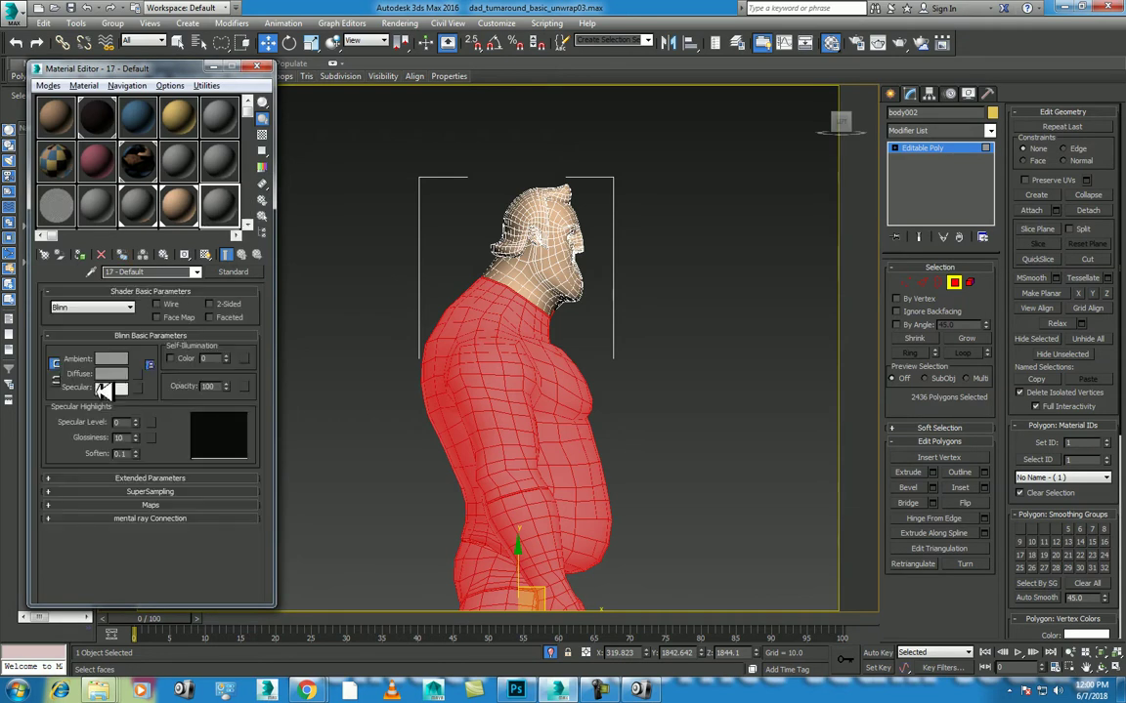
click(112, 373)
mouse_move(330, 149)
mouse_down()
mouse_move(344, 128)
mouse_move(370, 123)
mouse_up()
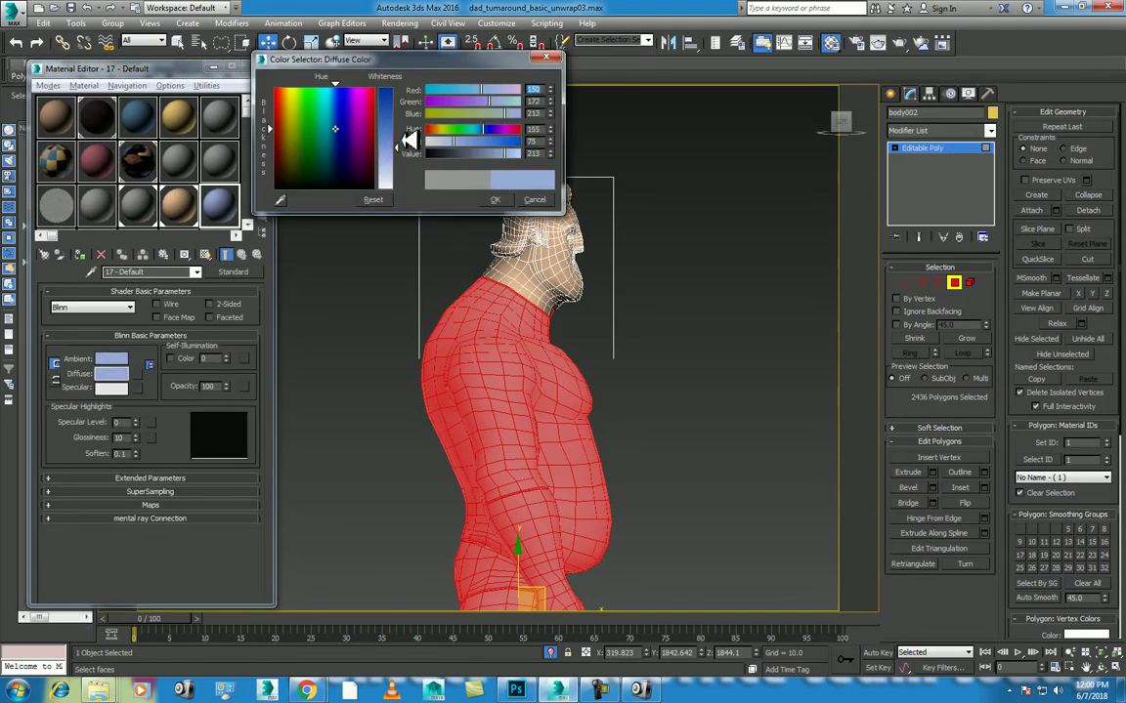
click(496, 199)
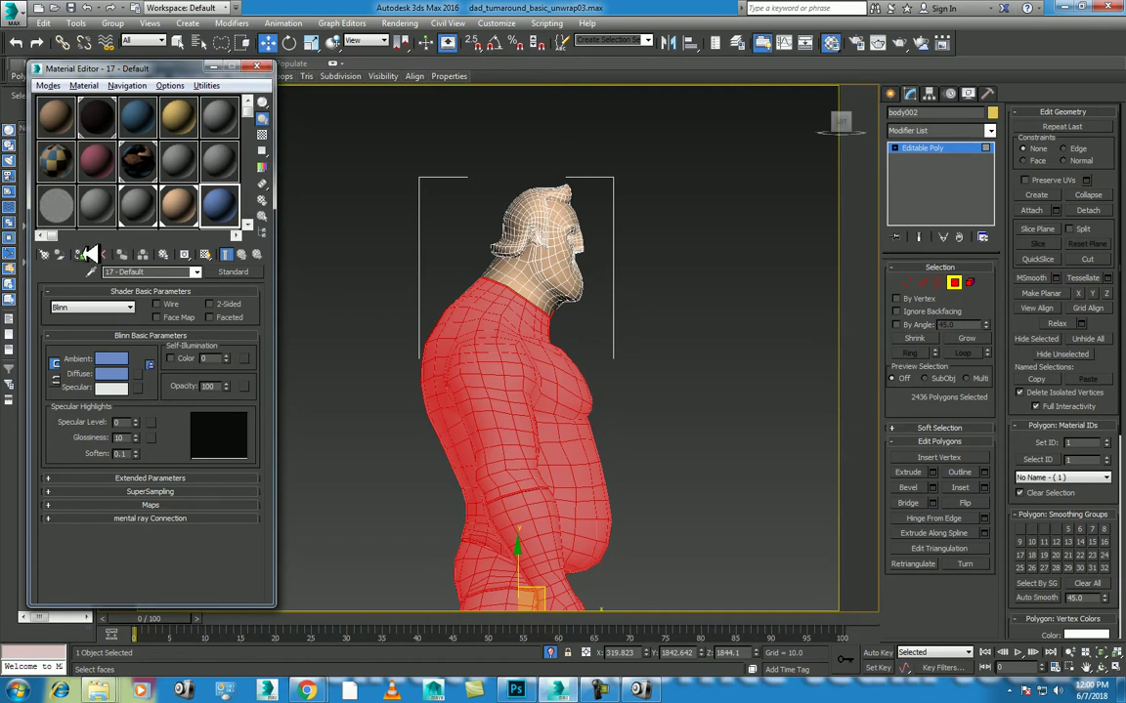
click(635, 363)
Deselect the polygons, orbit to face the character from the front, and exit sub-object mode.
middle_drag(688, 341, 665, 241)
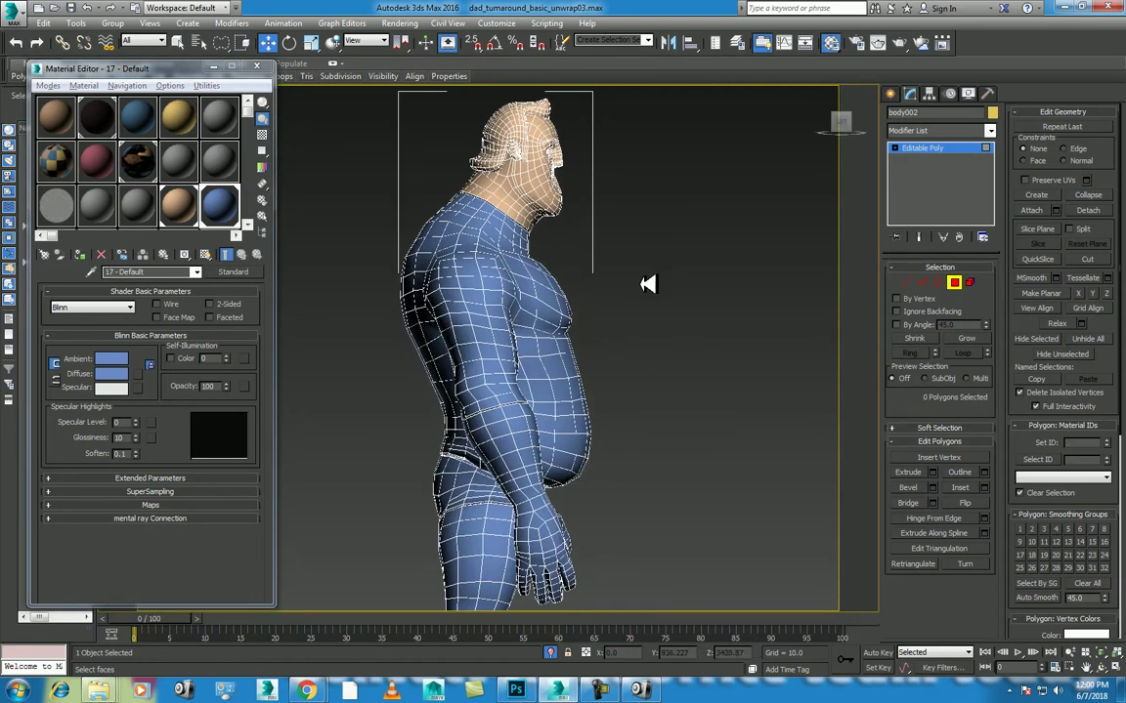
scroll(648, 283, down, 3)
scroll(621, 310, down, 3)
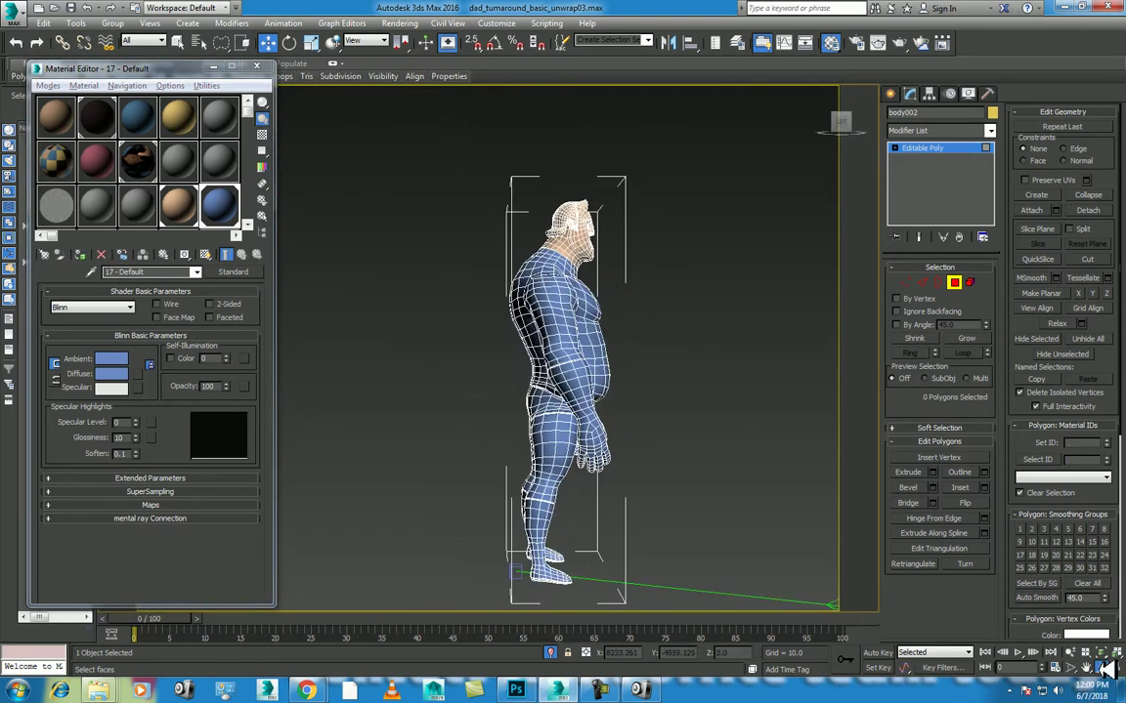
click(1105, 667)
mouse_move(525, 346)
mouse_down()
mouse_move(442, 386)
mouse_move(530, 377)
mouse_up()
key(w)
right_click(506, 306)
Apply the body001 shell material to the character and reselect it.
click(439, 301)
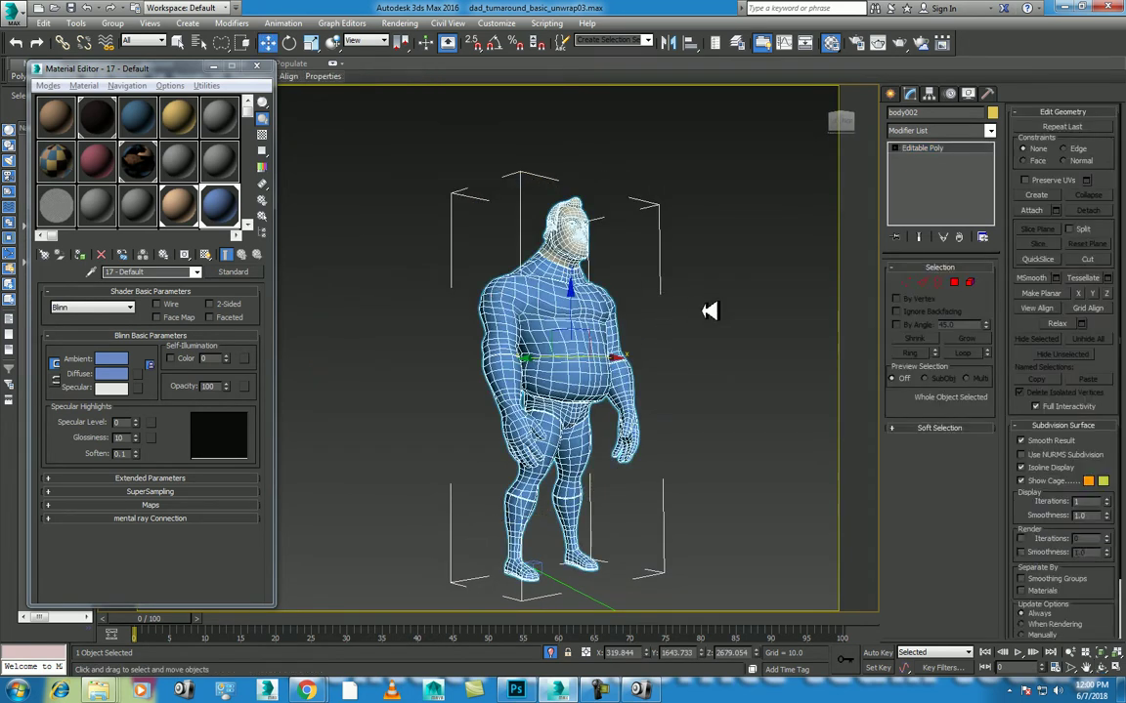
click(73, 159)
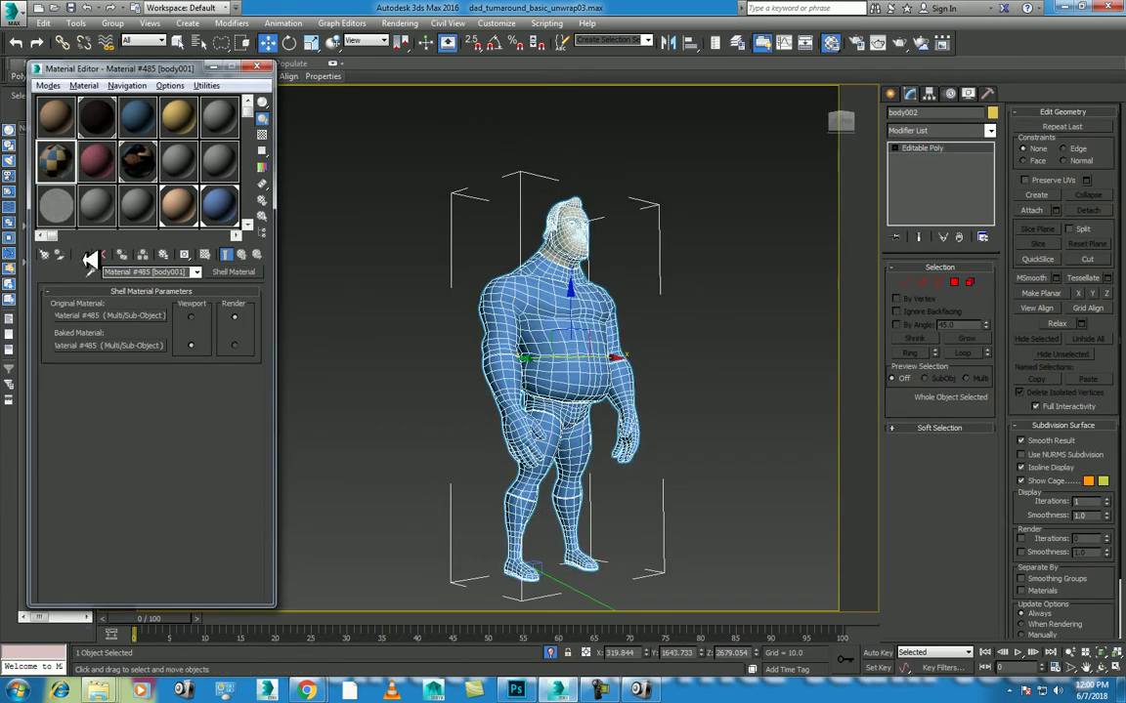
click(90, 258)
click(804, 339)
click(563, 365)
mouse_move(635, 422)
alt+middle_down()
mouse_move(669, 422)
mouse_move(583, 413)
alt+middle_up()
alt+middle_drag(718, 422, 458, 294)
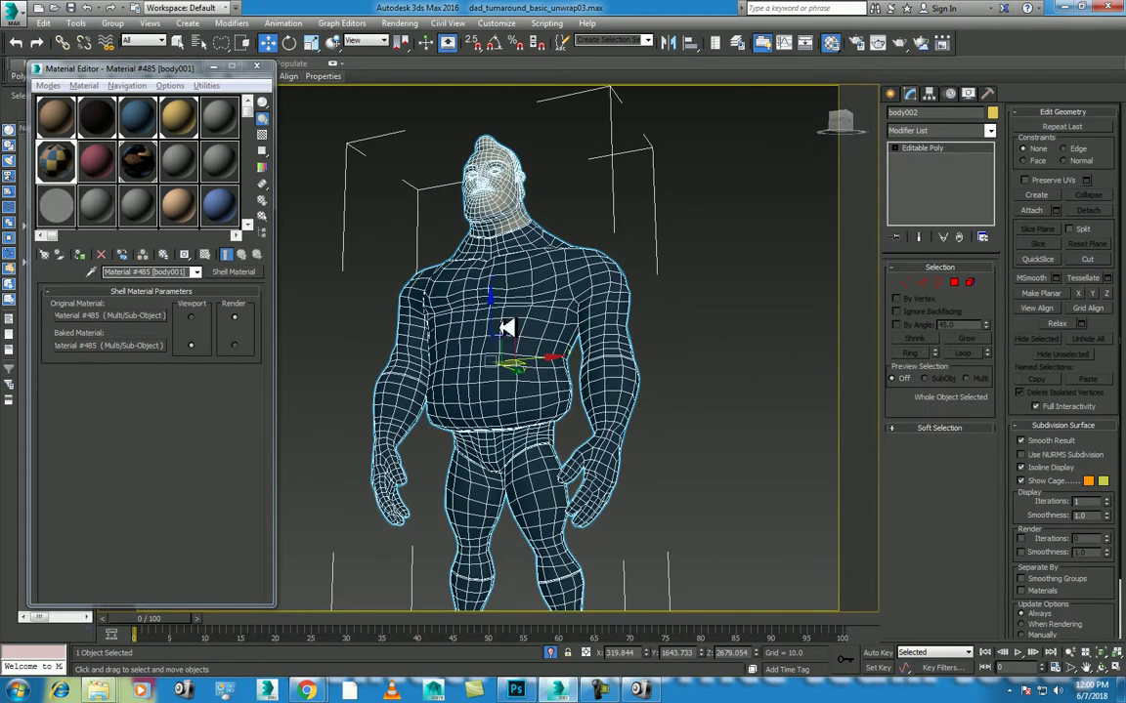
Open the shell's Multi/Sub-Object material and select the character's body polygons.
click(137, 314)
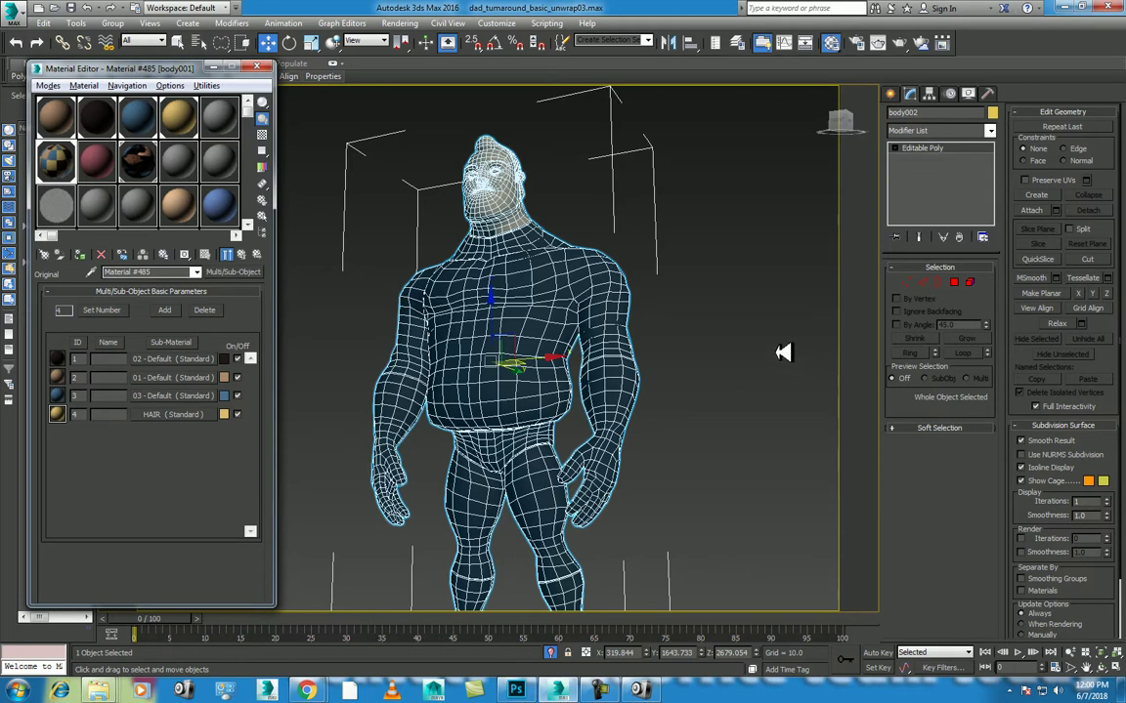
click(953, 282)
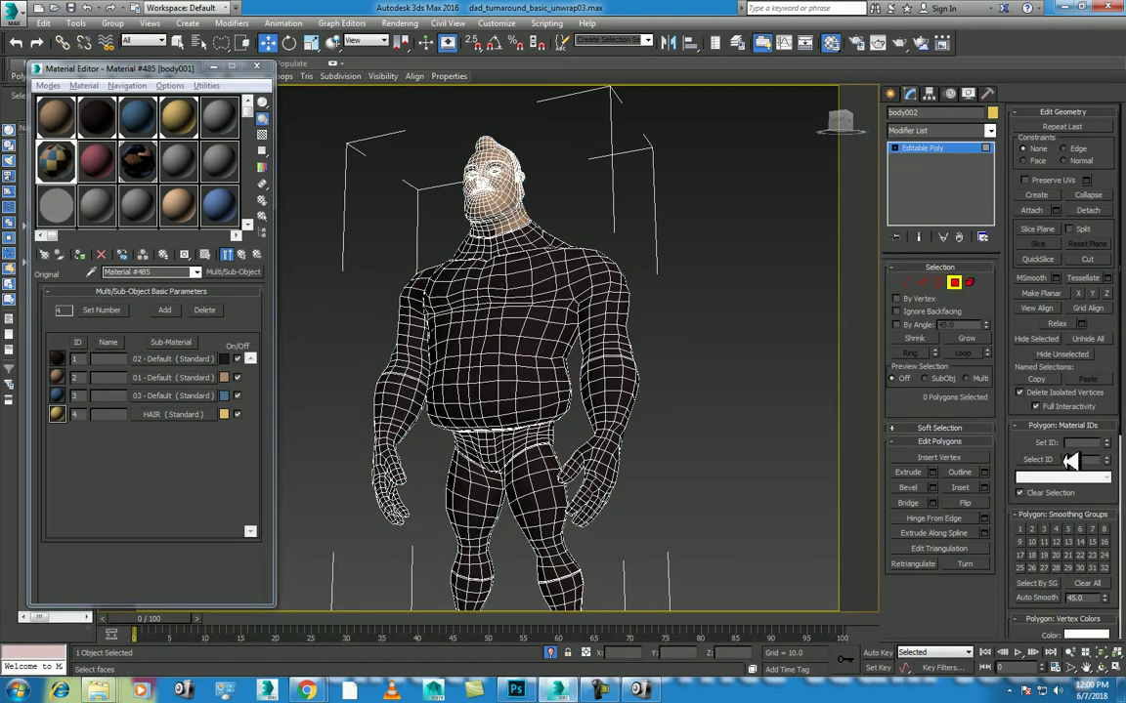
click(1045, 454)
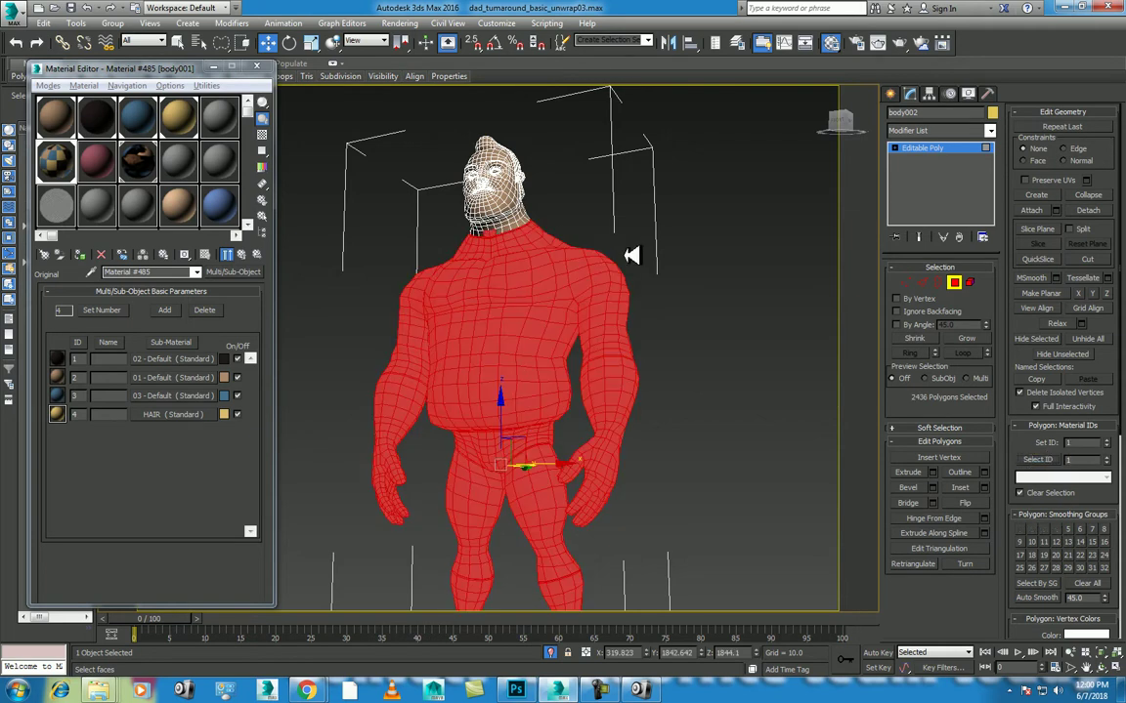
middle_drag(575, 321, 601, 325)
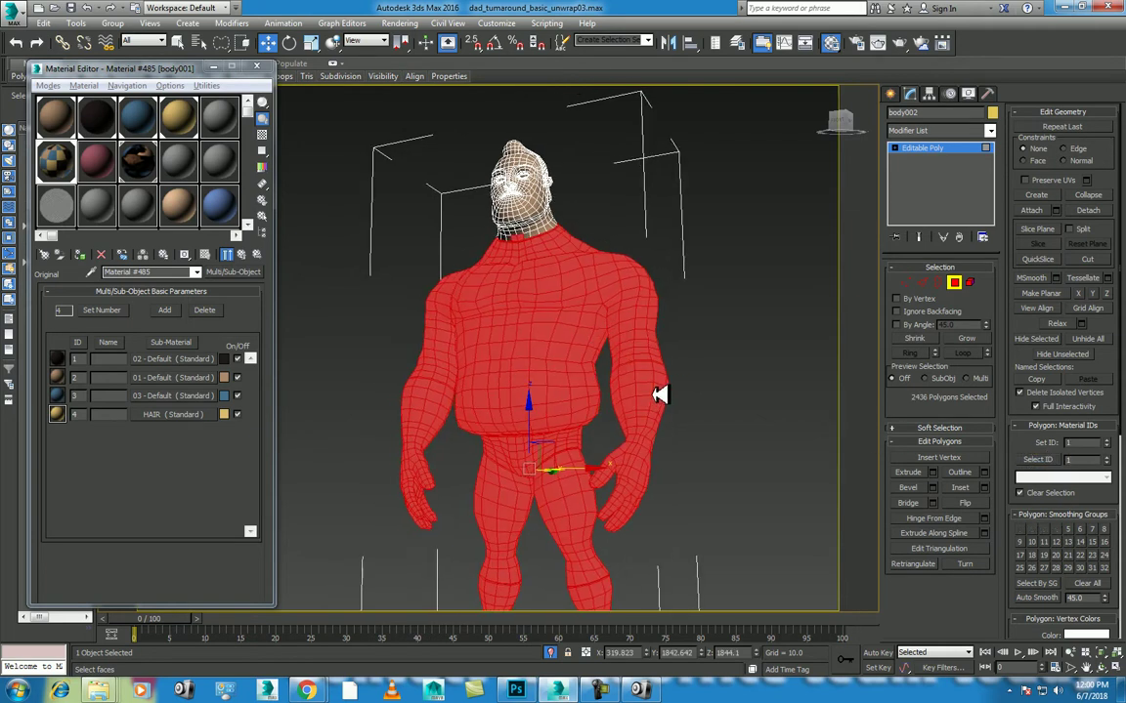
alt+middle_drag(660, 395, 789, 395)
click(788, 395)
key(ctrl+z)
click(790, 395)
key(ctrl+z)
key(ctrl+z)
Step back through earlier selection changes and clear the polygon selection.
key(ctrl+y)
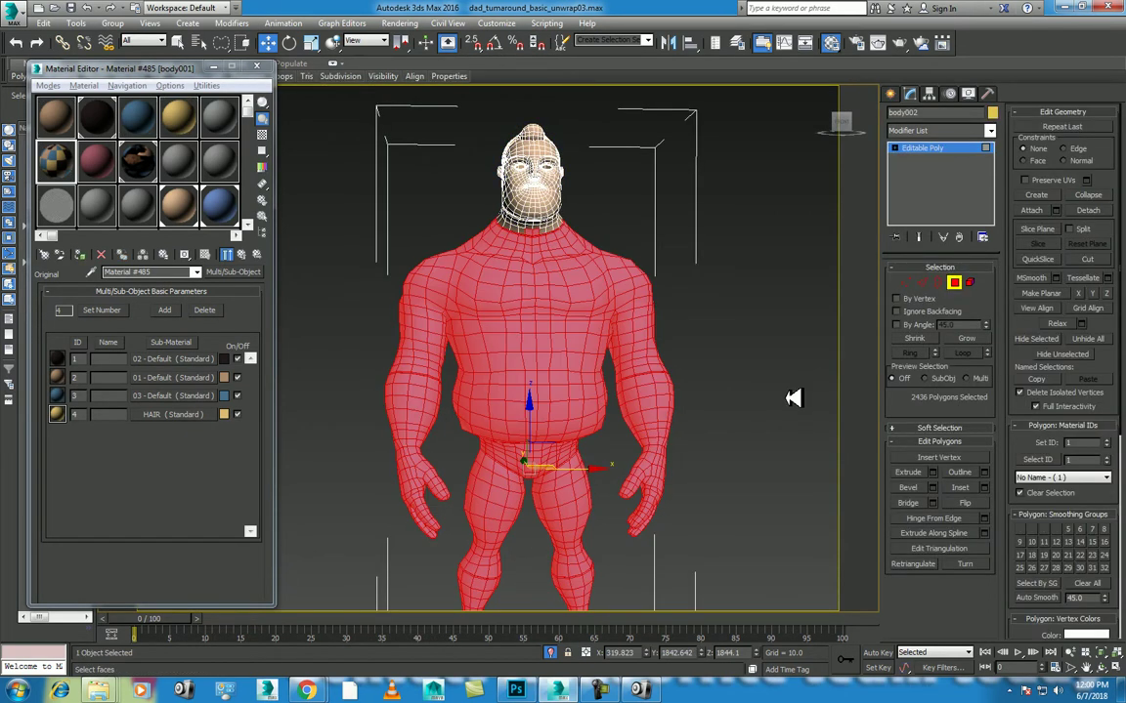
key(ctrl+i)
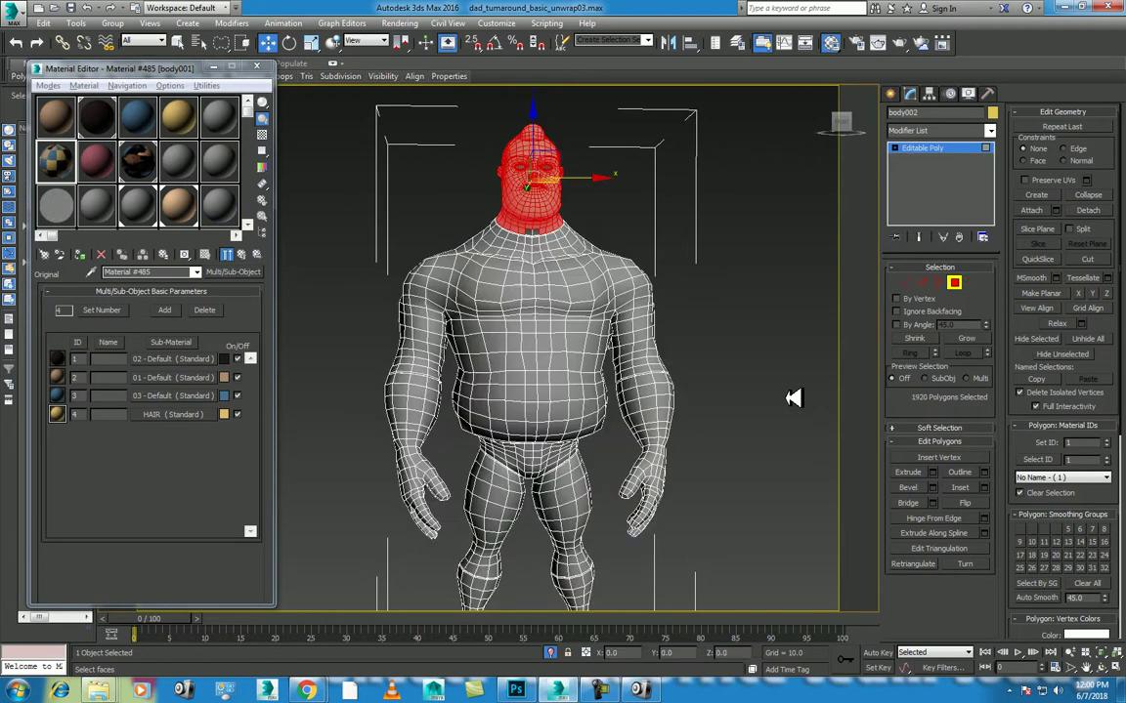
key(F2)
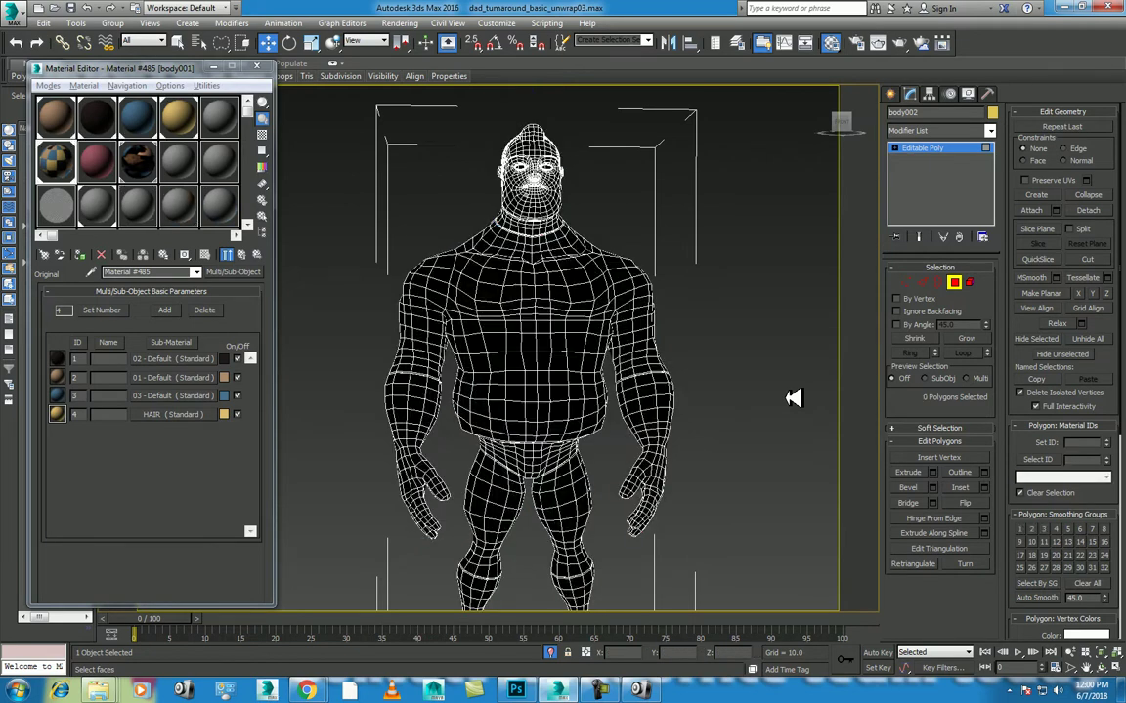
key(ctrl+a)
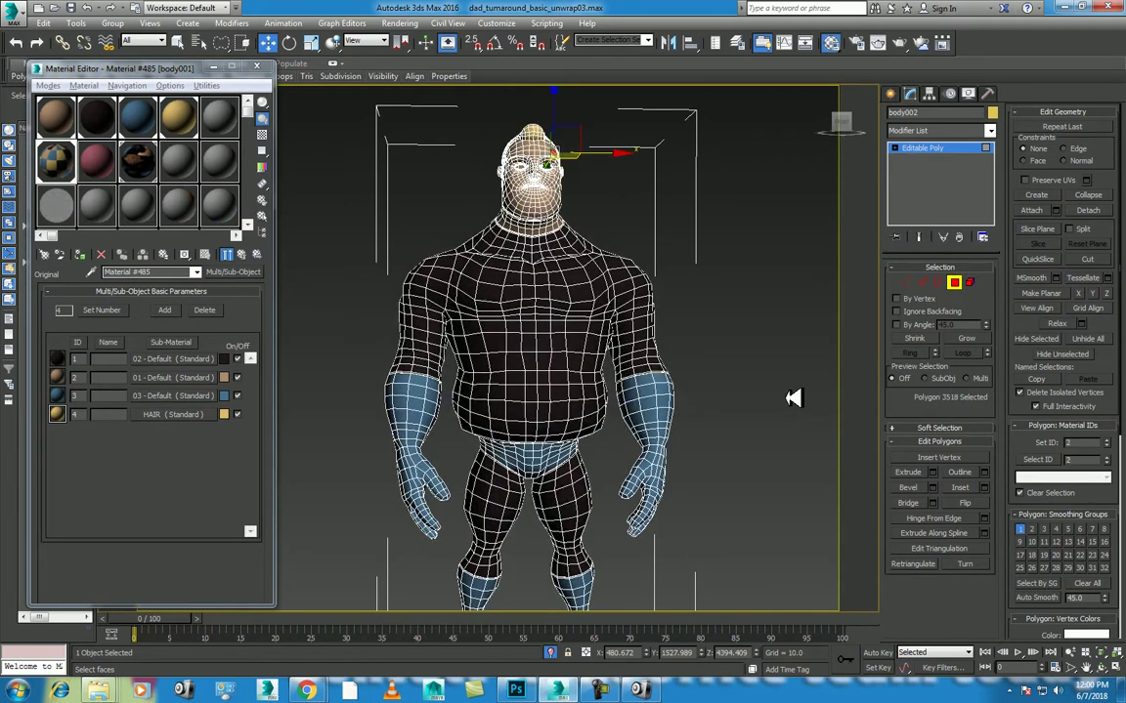
key(ctrl+d)
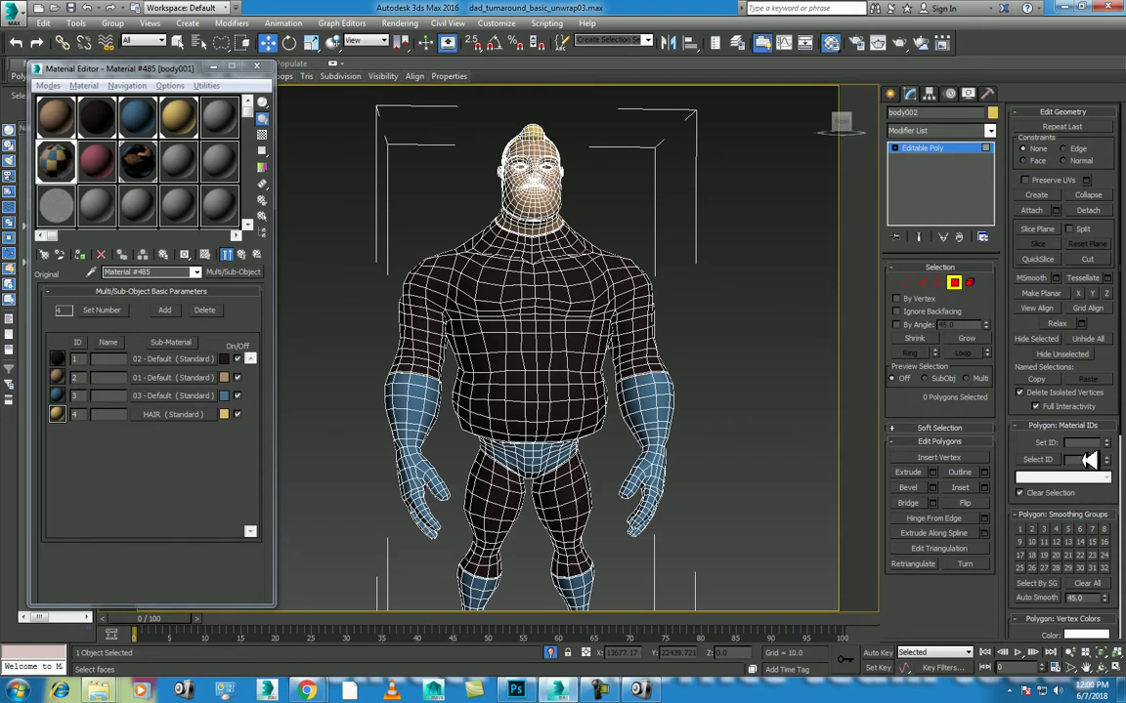
Select the polygons for material IDs 1, 2, 3 and 4 in turn.
click(1044, 459)
text(2)
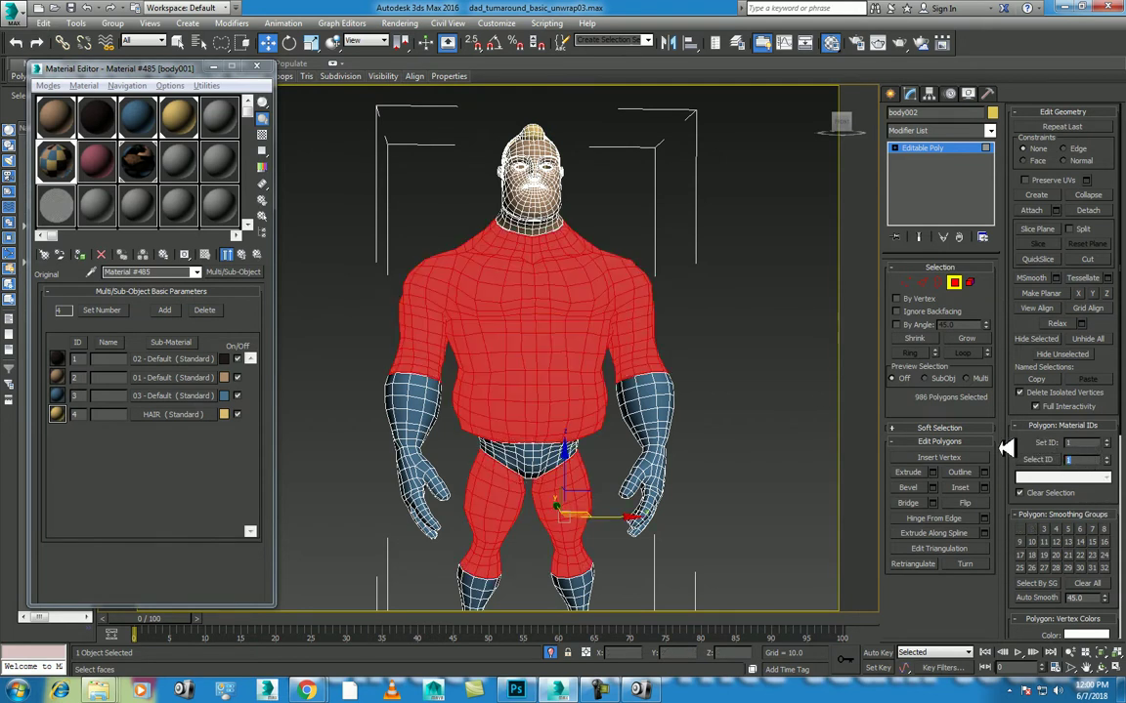
click(1037, 459)
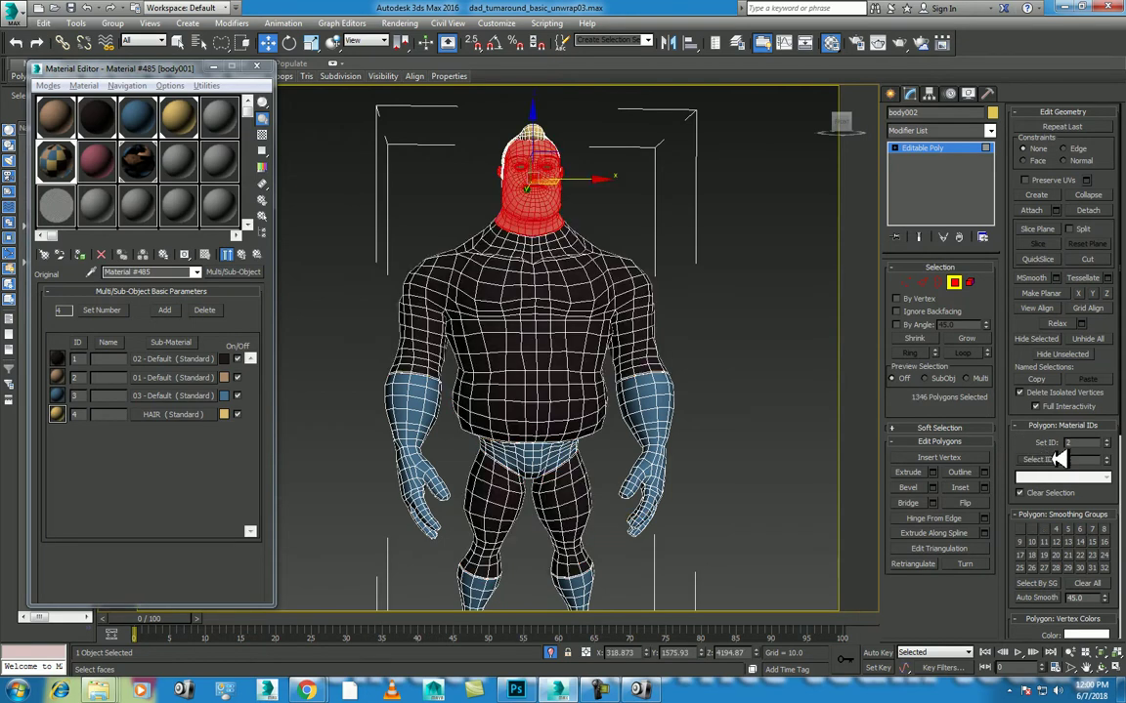
text(3)
click(1044, 459)
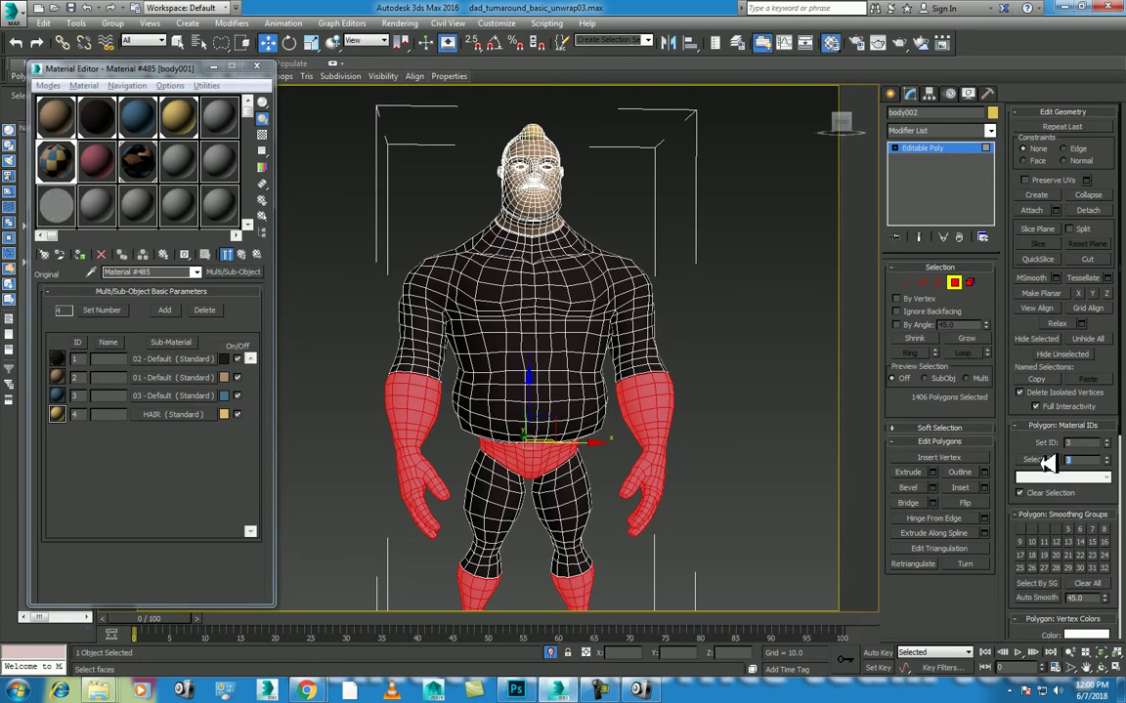
text(4)
click(1043, 459)
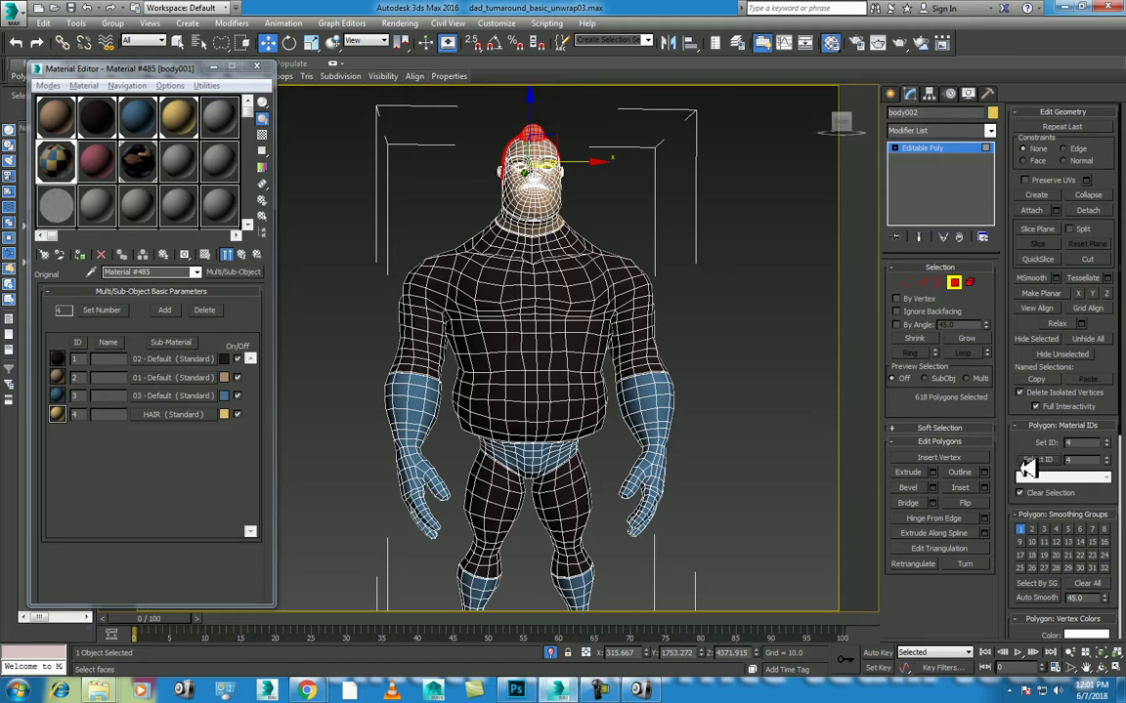
Return body002 to Top-level through the quad menu, keeping it selected.
right_click(563, 308)
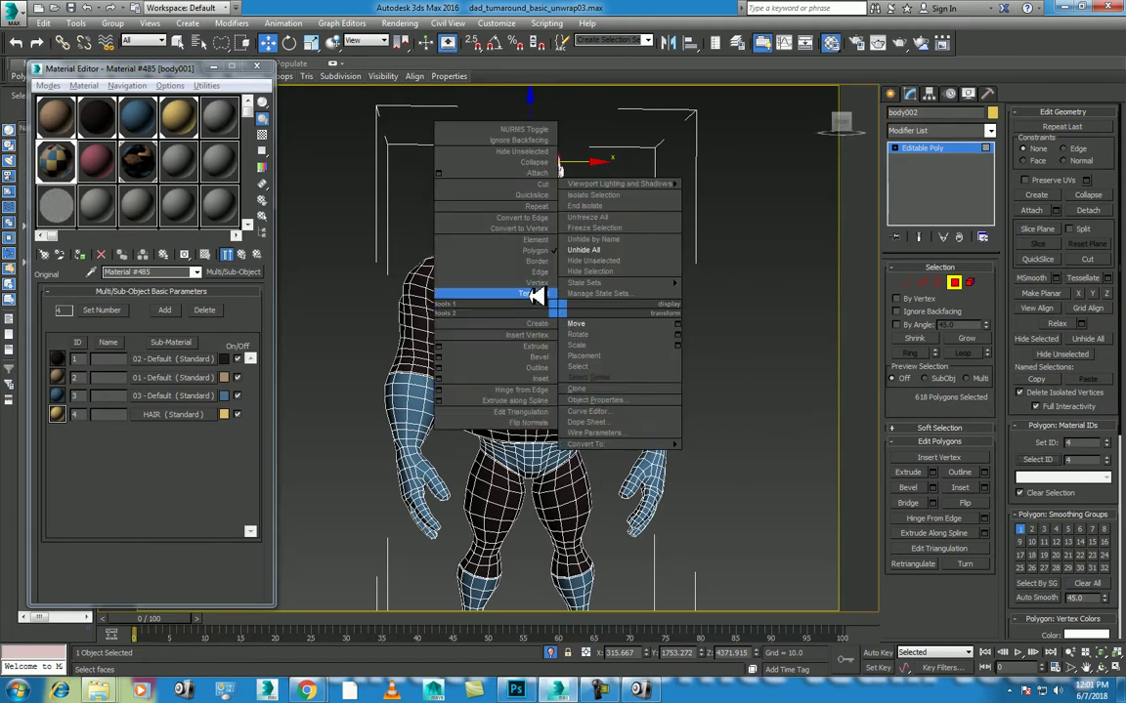
click(536, 296)
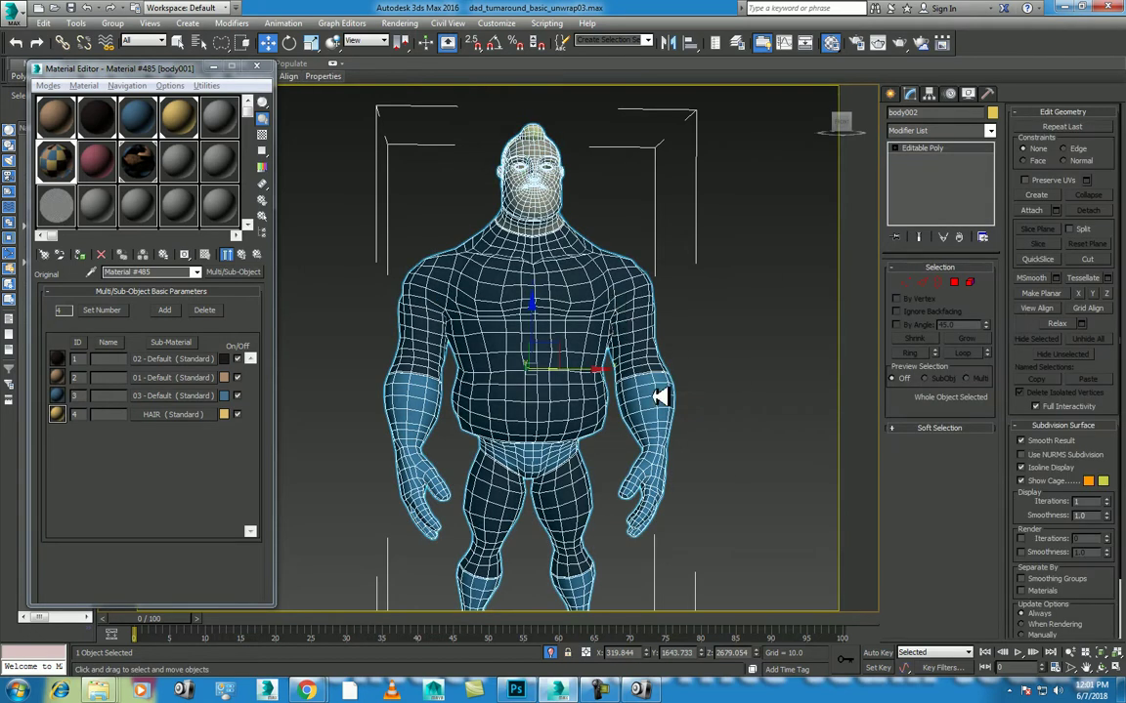
click(688, 381)
click(526, 327)
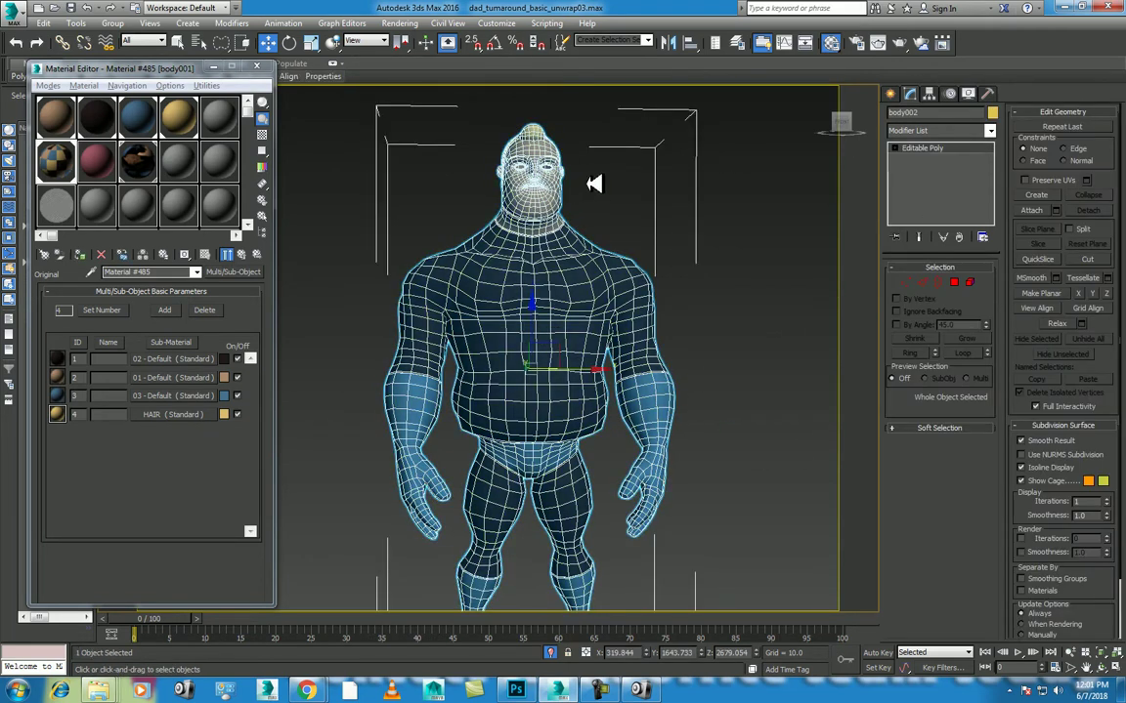
Add a 1024x1024 DiffuseMap element in Render To Texture and start the bake.
key(0)
drag(371, 53, 664, 91)
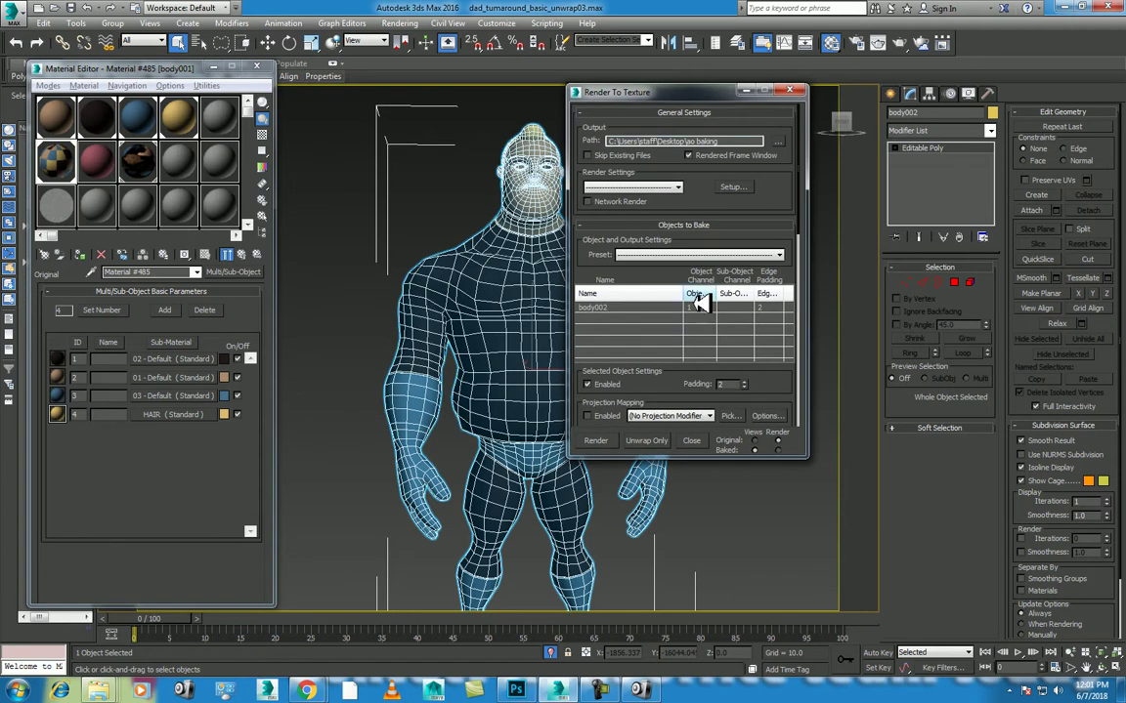
drag(773, 384, 793, 181)
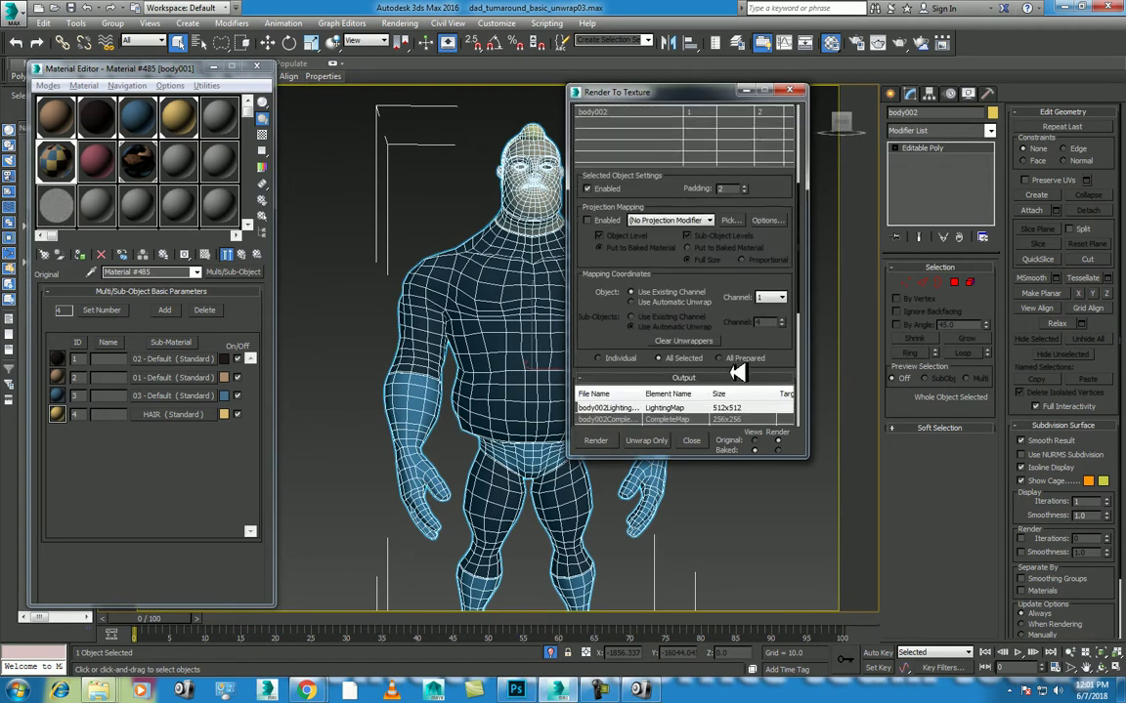
drag(736, 372, 740, 246)
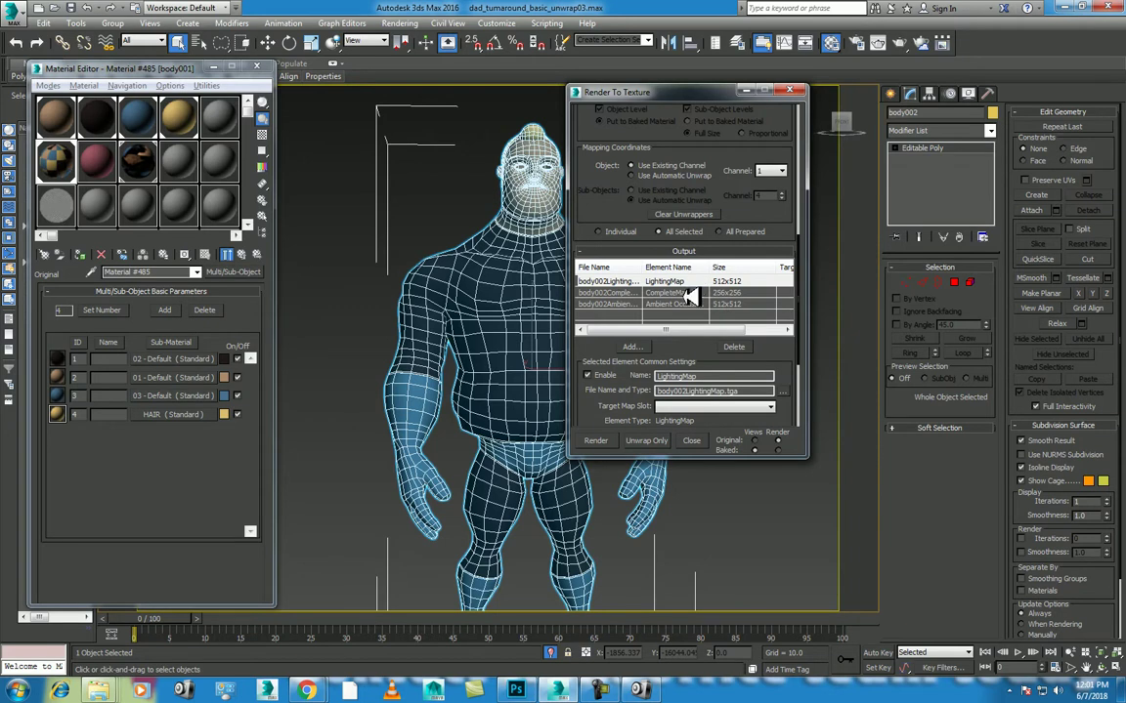
click(645, 293)
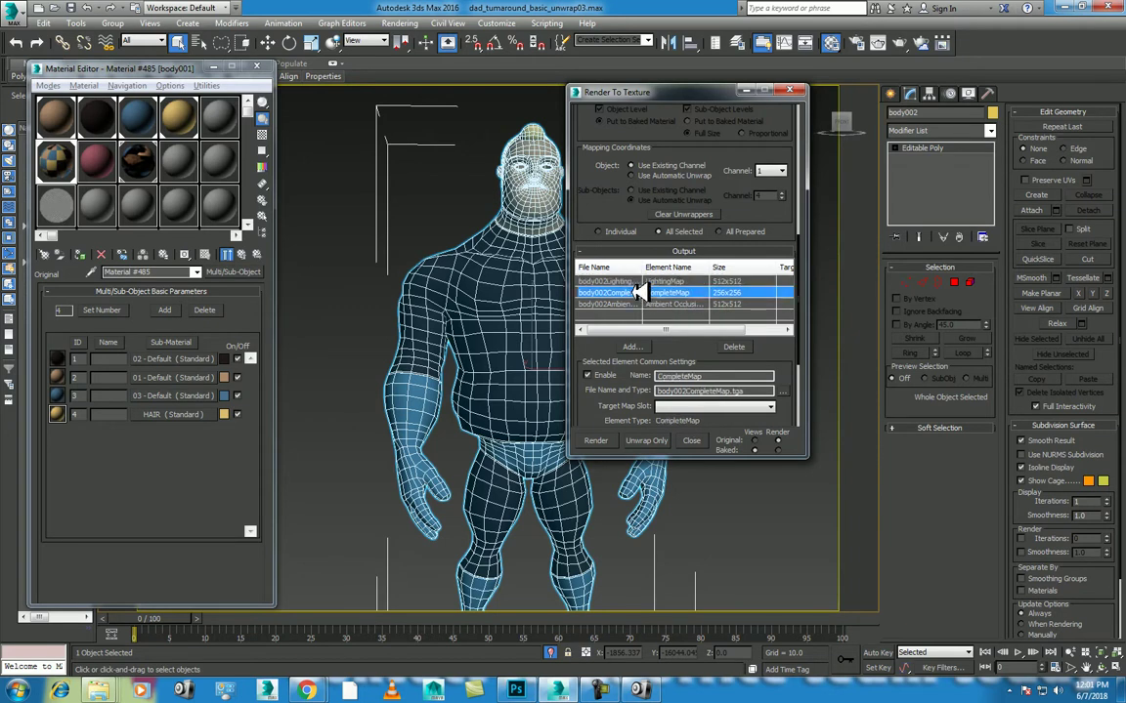
click(632, 347)
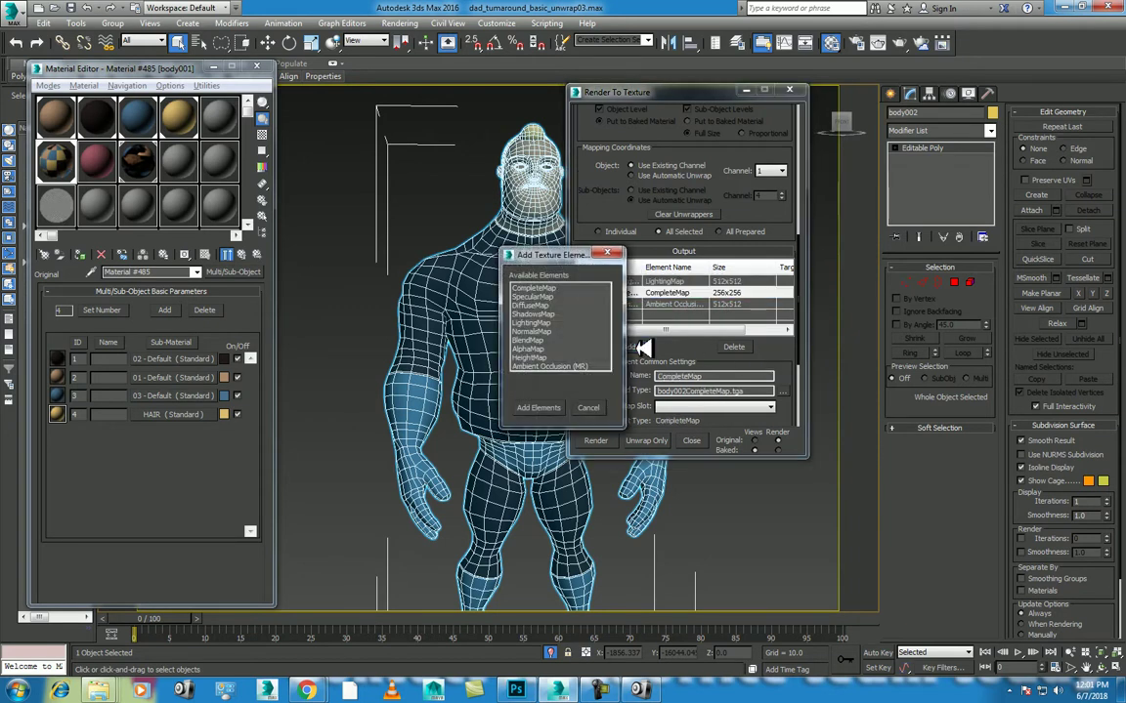
double_click(539, 305)
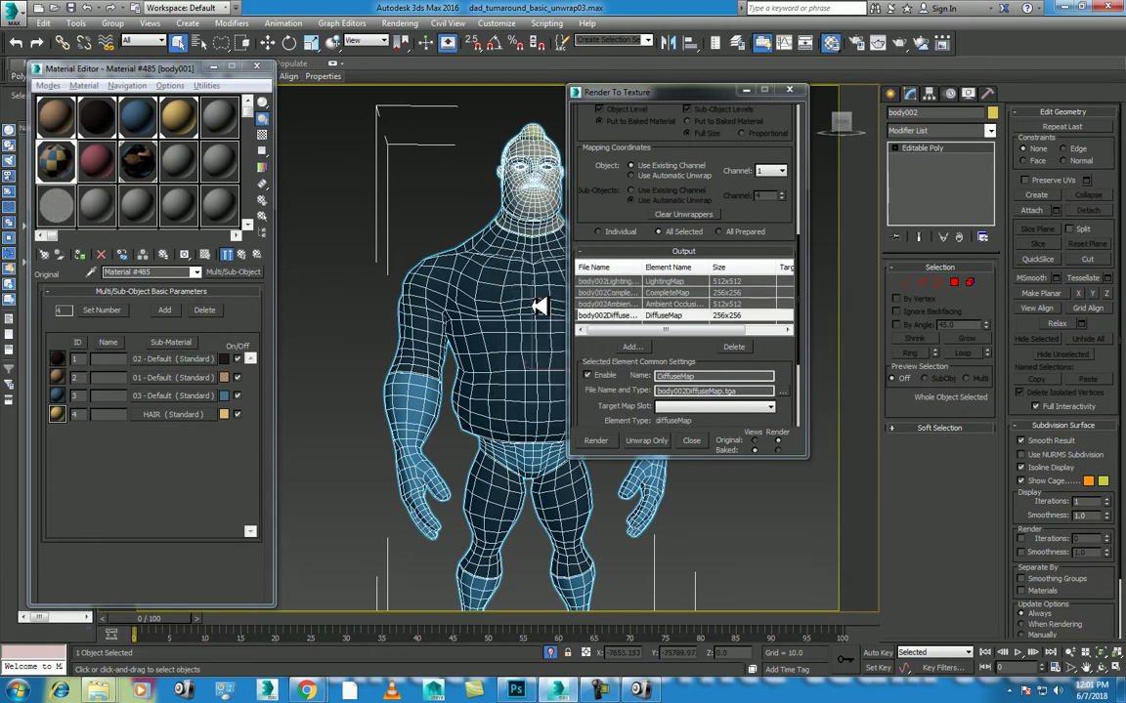
scroll(781, 351, down, 3)
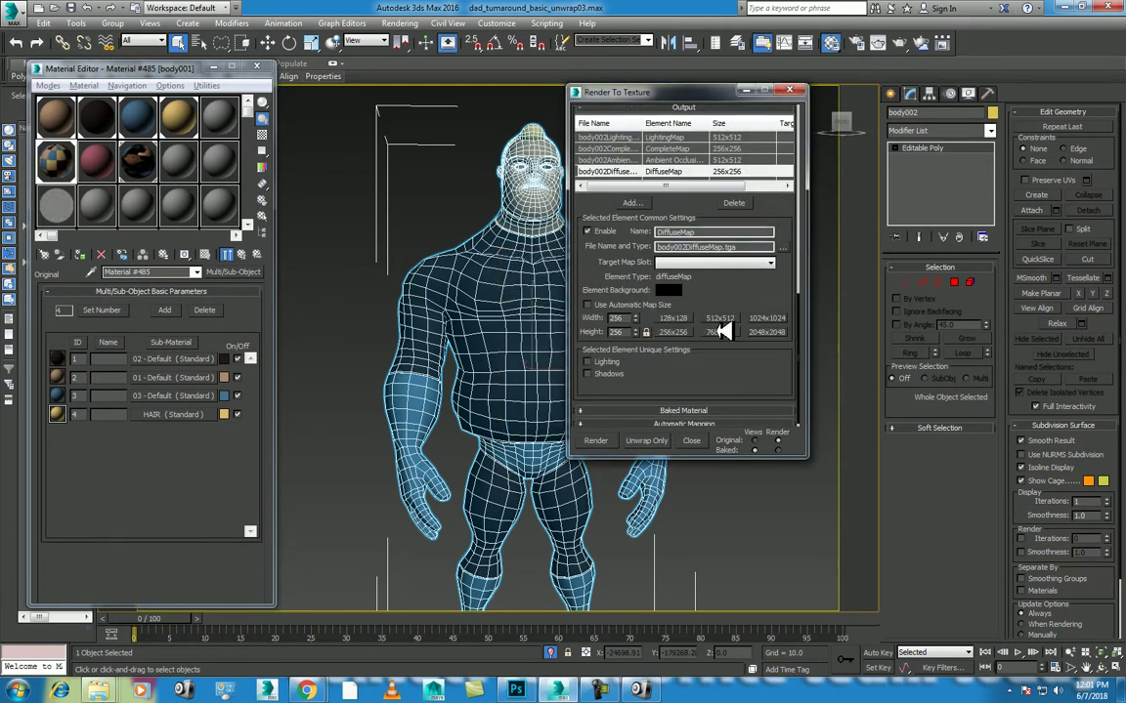
click(767, 318)
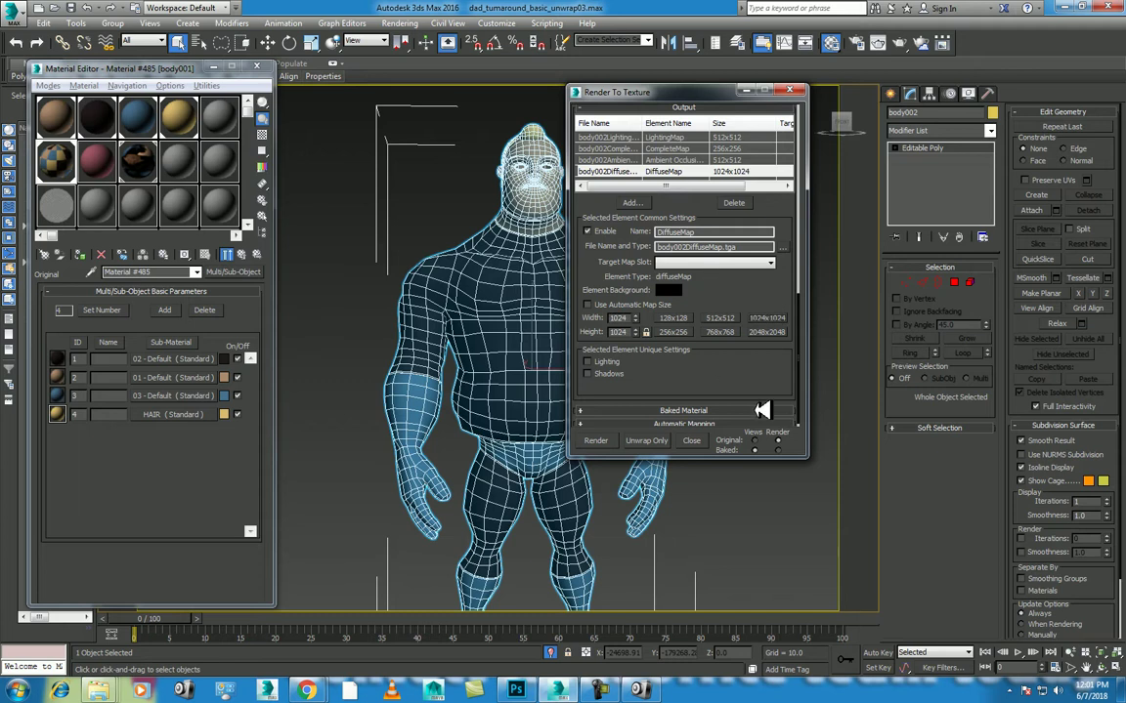
click(596, 441)
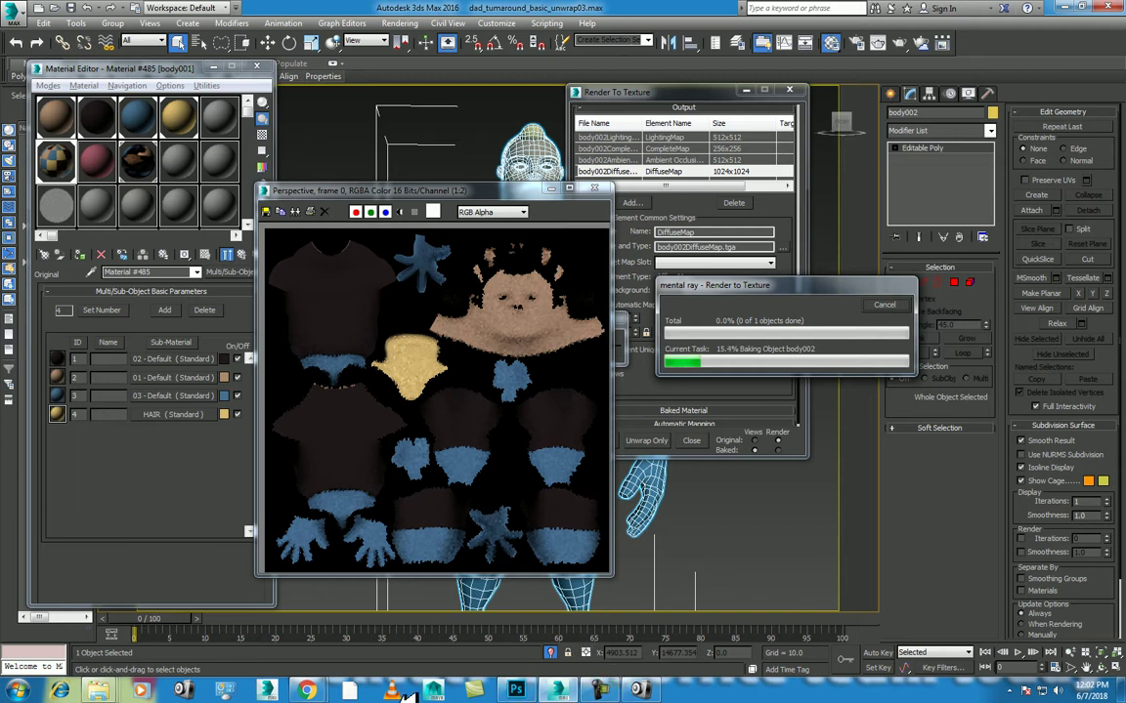
click(598, 690)
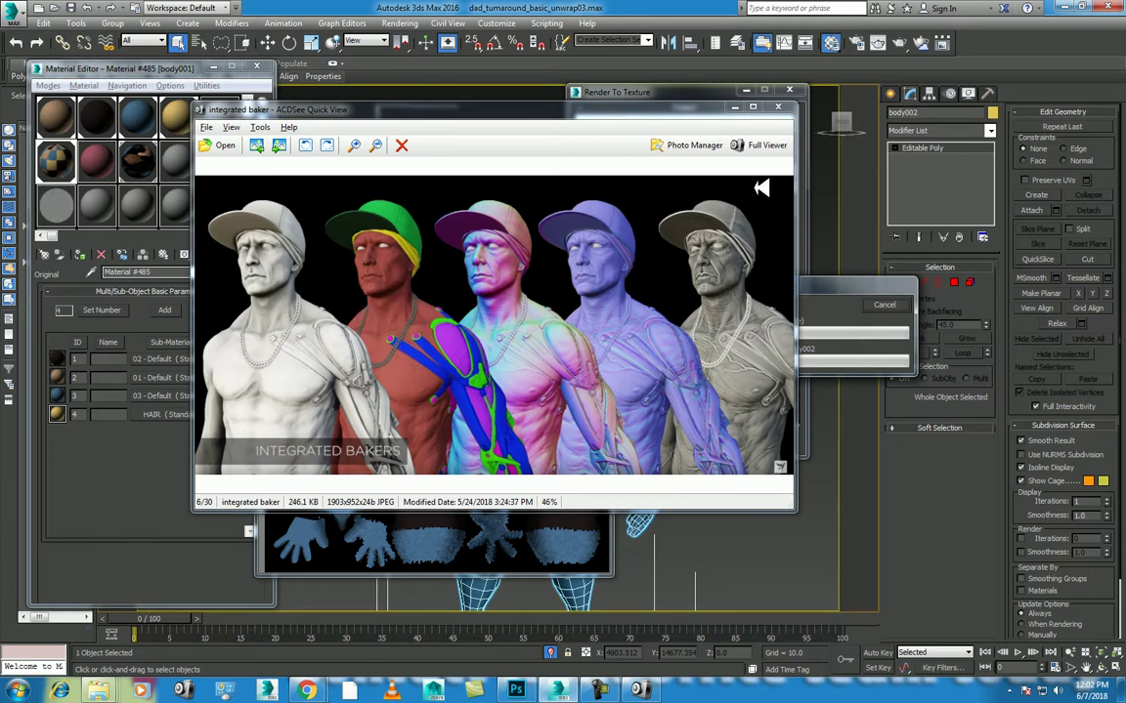
click(744, 104)
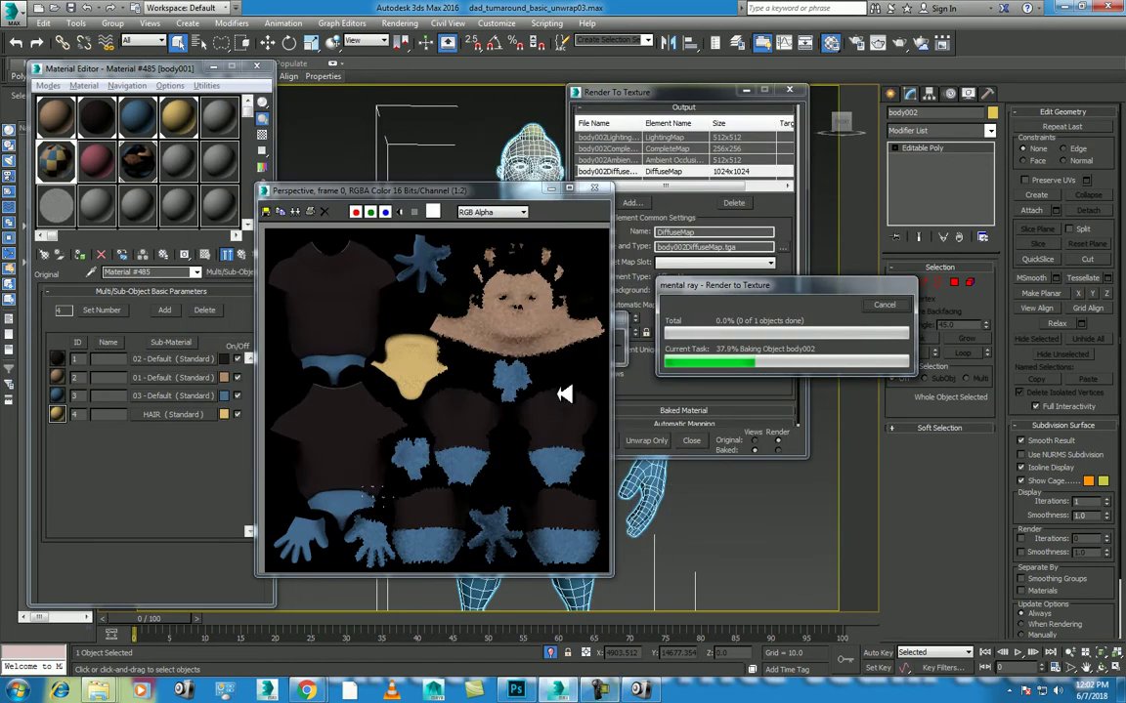
click(615, 645)
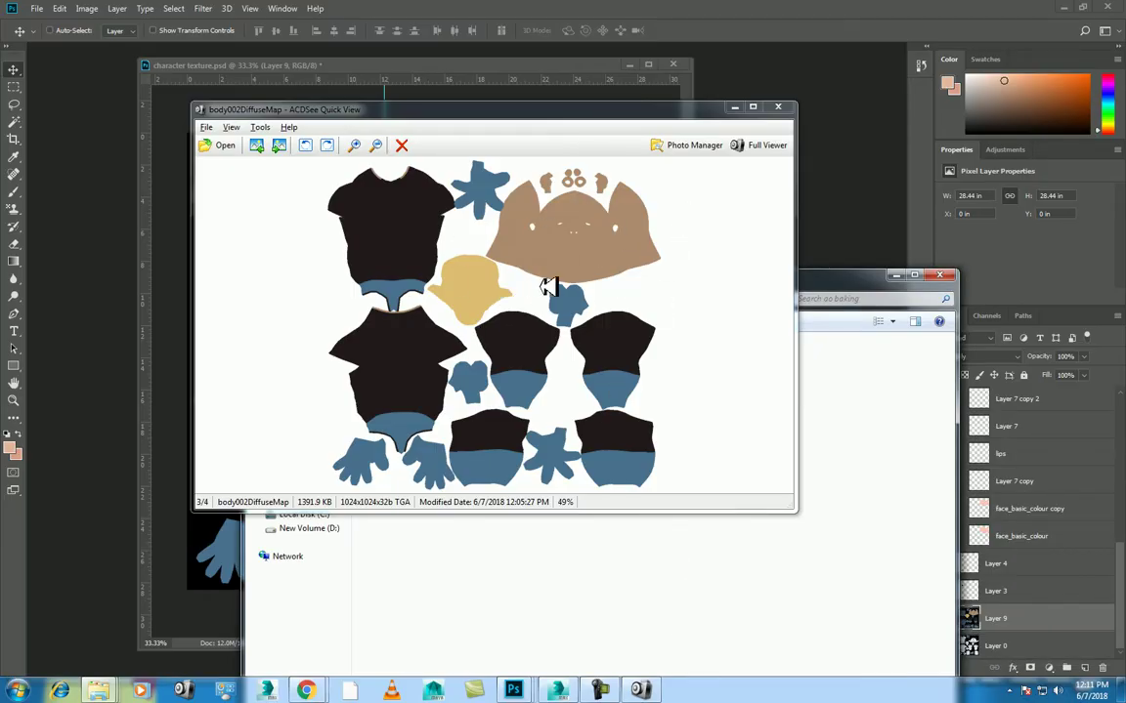
Minimize ACDSee and Explorer, then toggle Layer 9 and Layer 0 visibility.
click(733, 107)
click(897, 274)
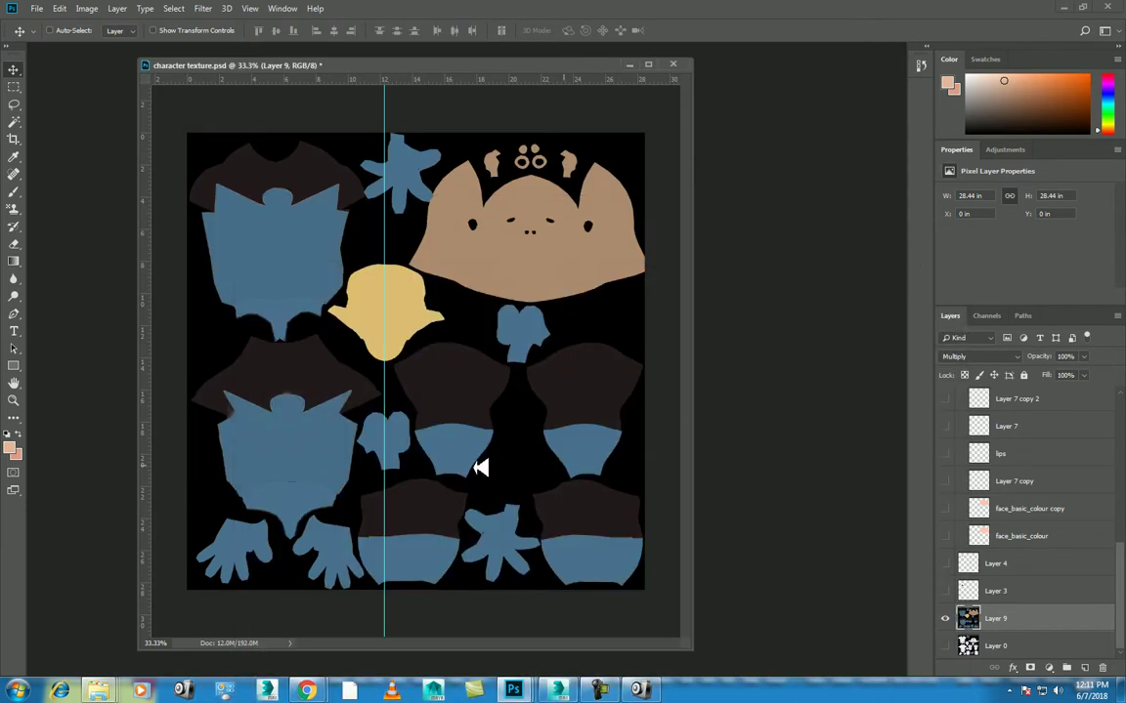
click(947, 618)
click(947, 646)
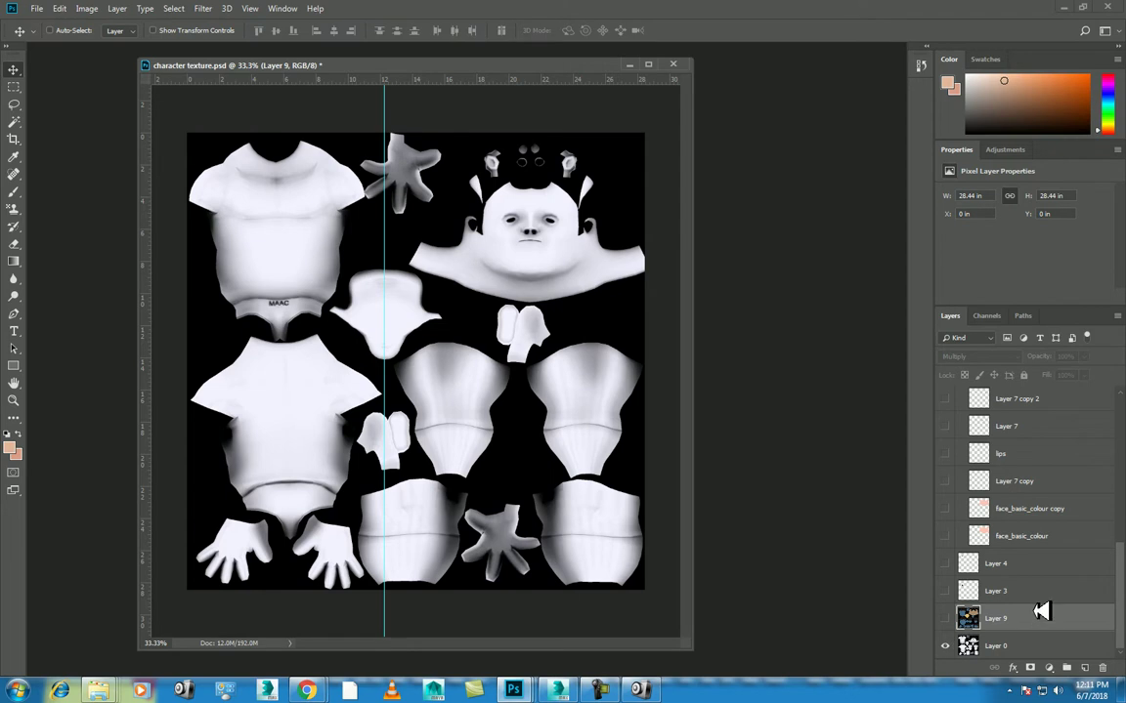
click(944, 619)
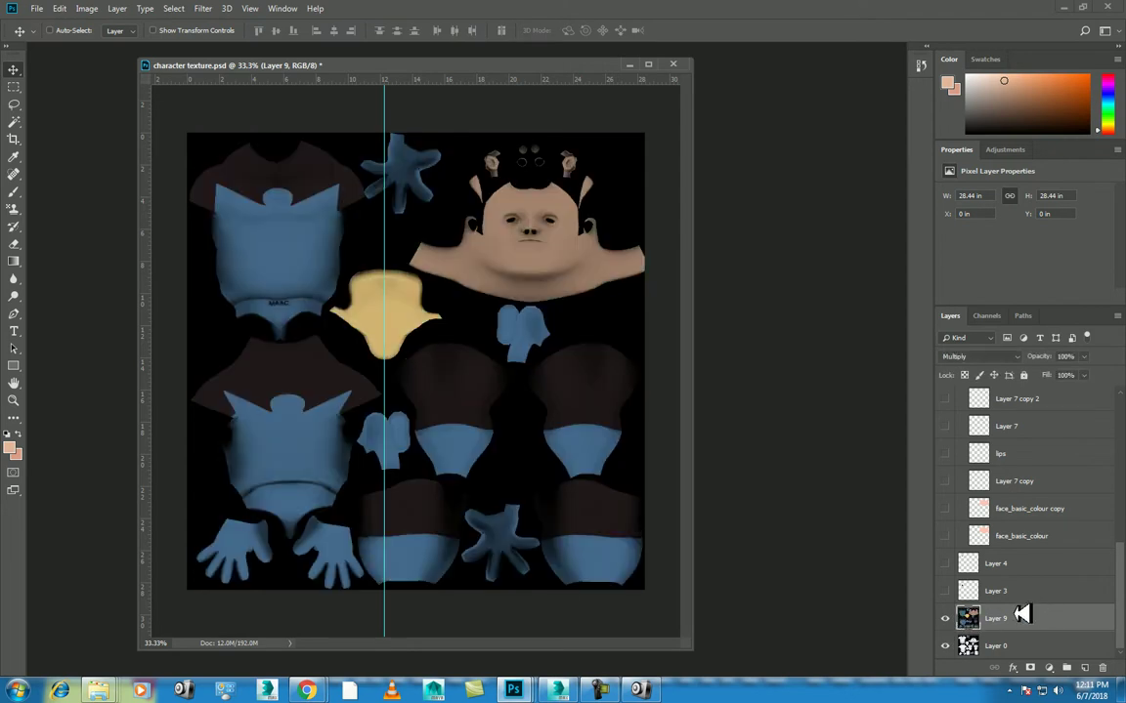
Set Layer 9 to Multiply, duplicate it, and set the copy to Normal.
click(1004, 355)
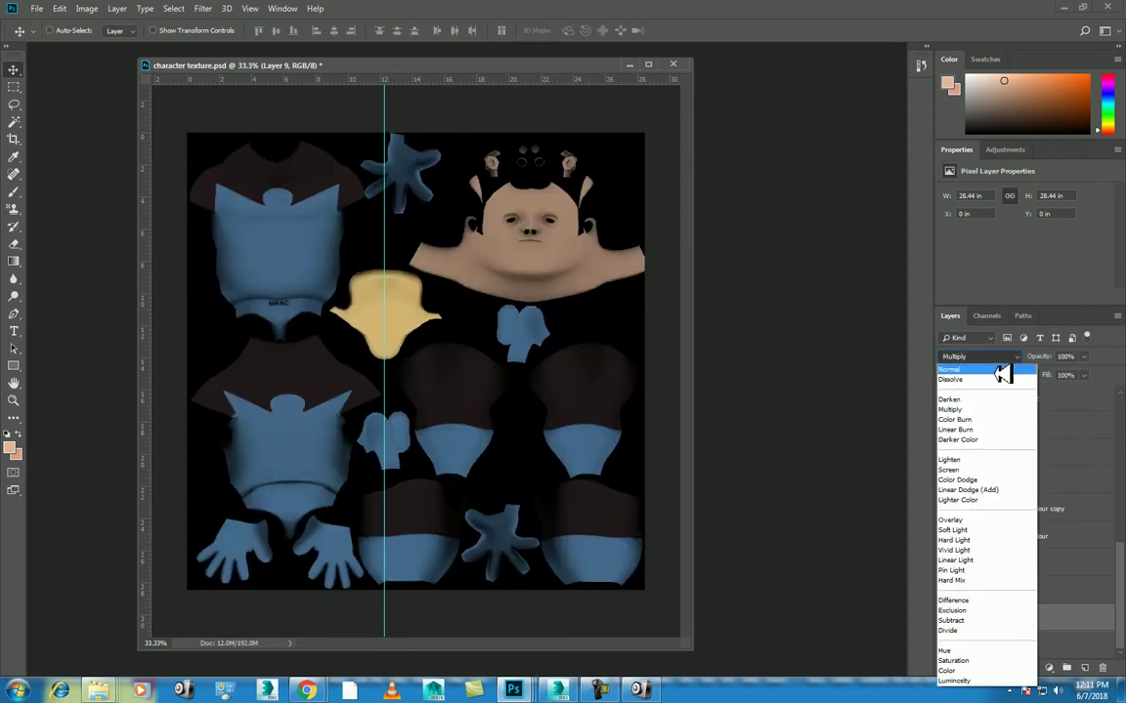
click(1001, 370)
click(1001, 356)
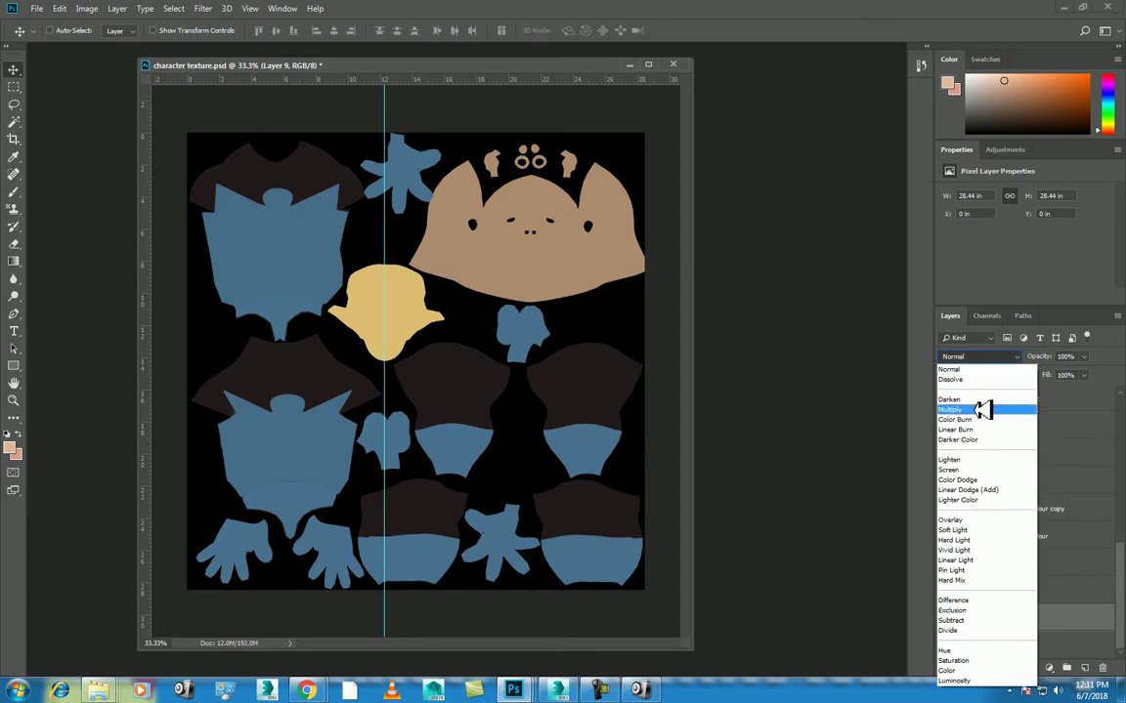
click(981, 410)
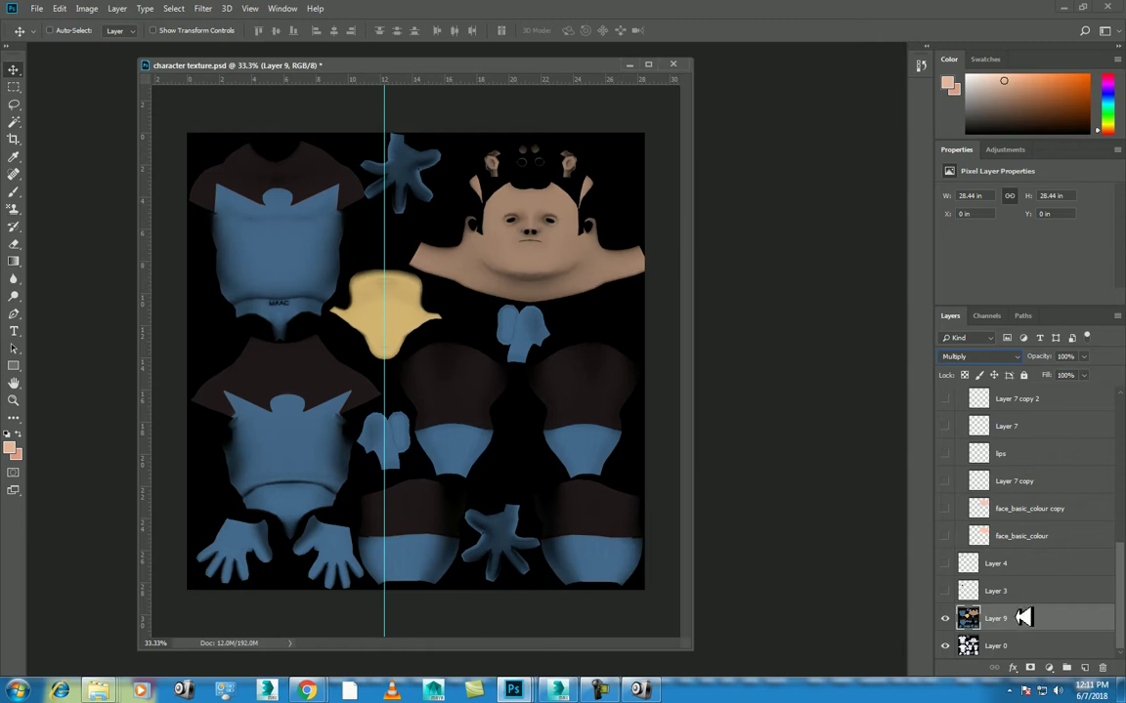
key(ctrl+j)
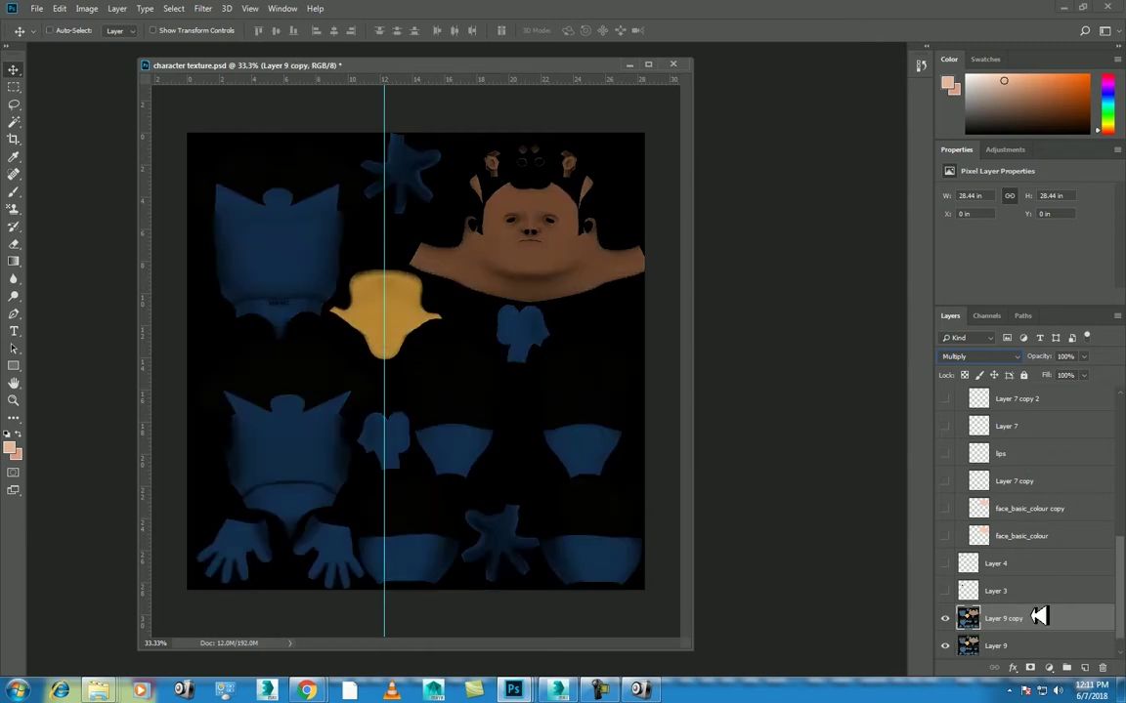
click(982, 356)
click(965, 359)
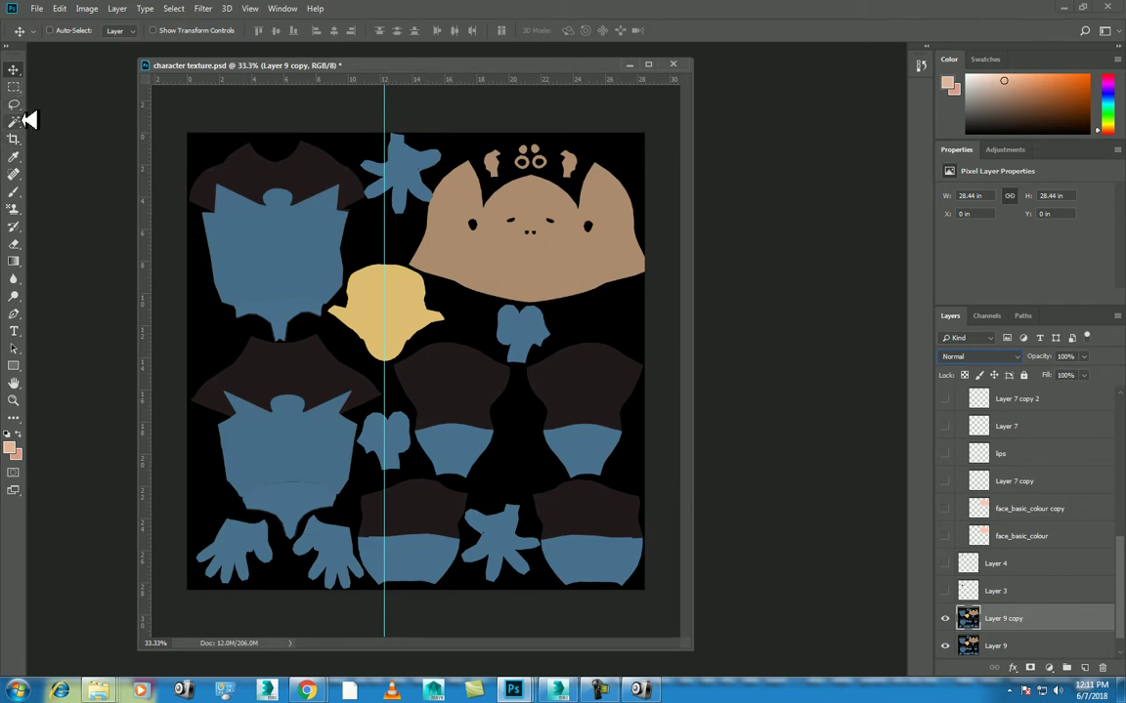
Quick-select the tan face piece and extend it with Select > Similar.
right_click(29, 119)
click(85, 115)
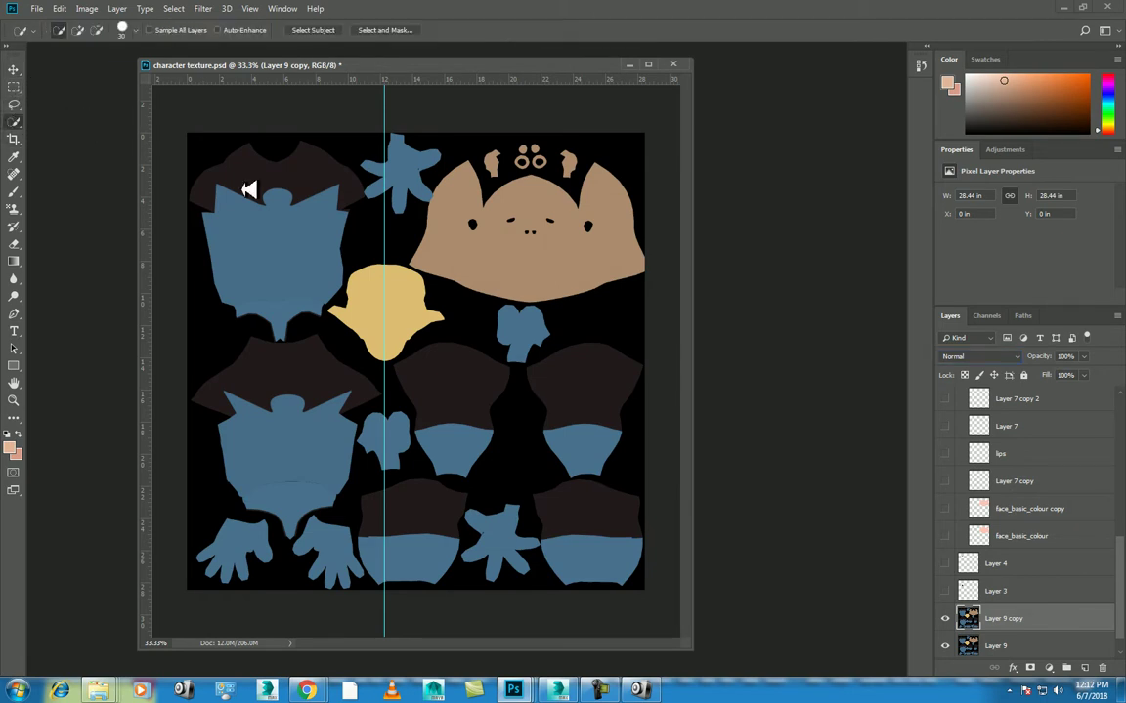
drag(563, 261, 585, 285)
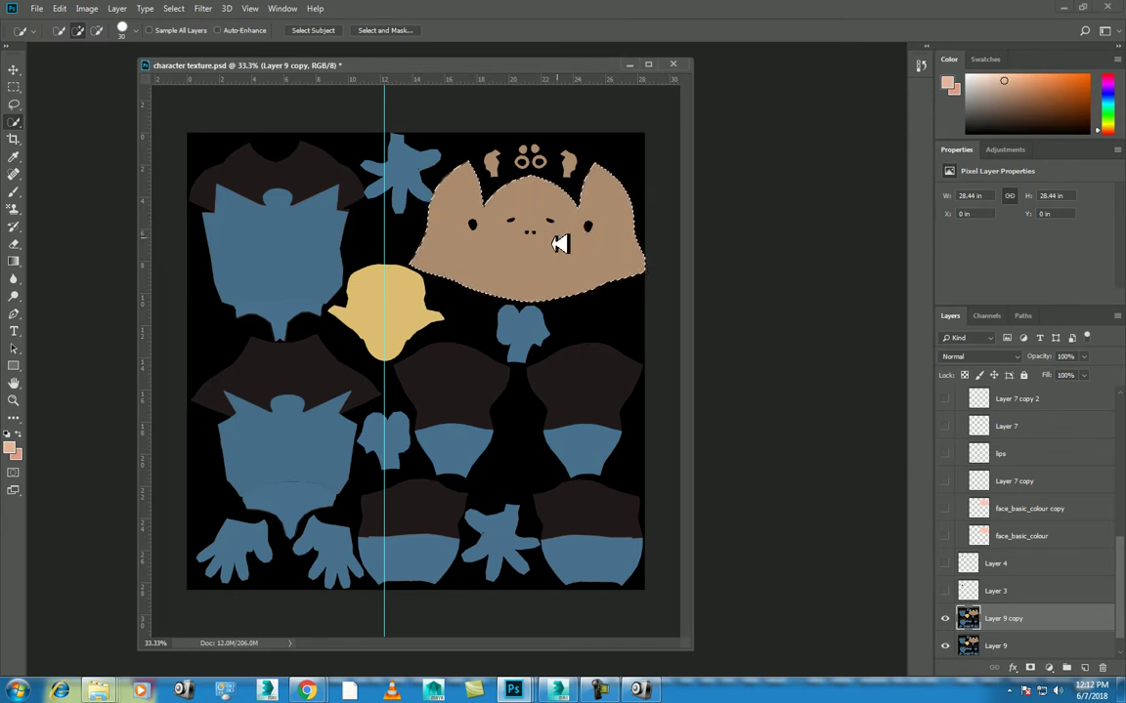
click(177, 9)
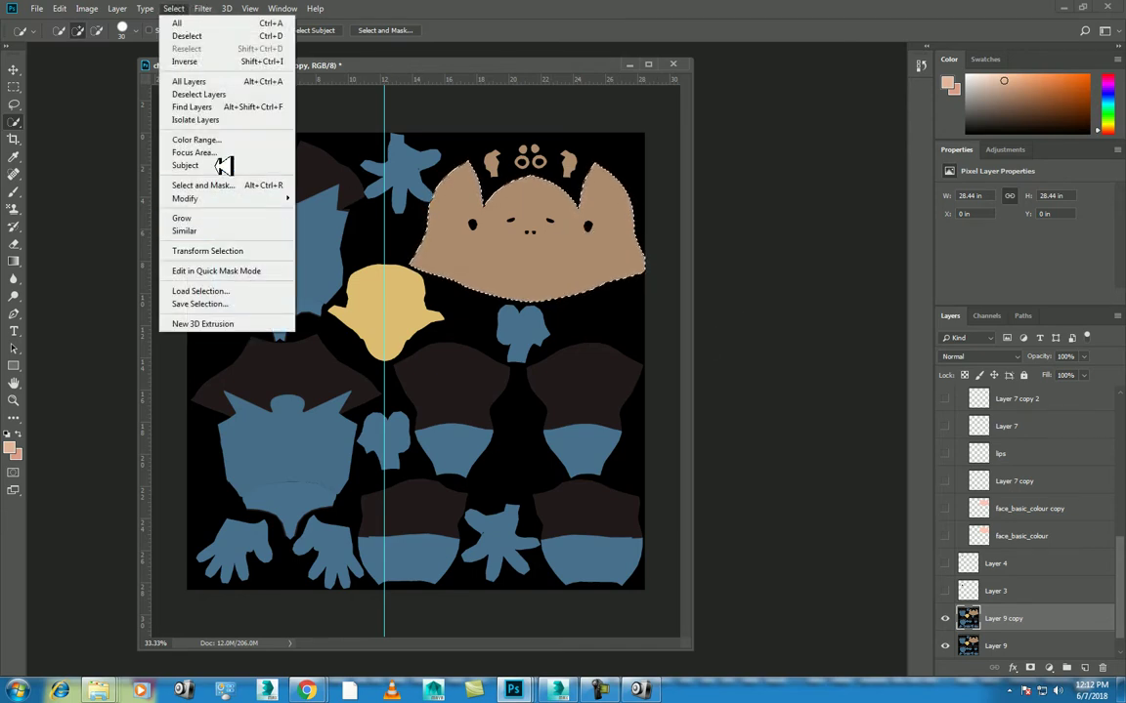
click(230, 229)
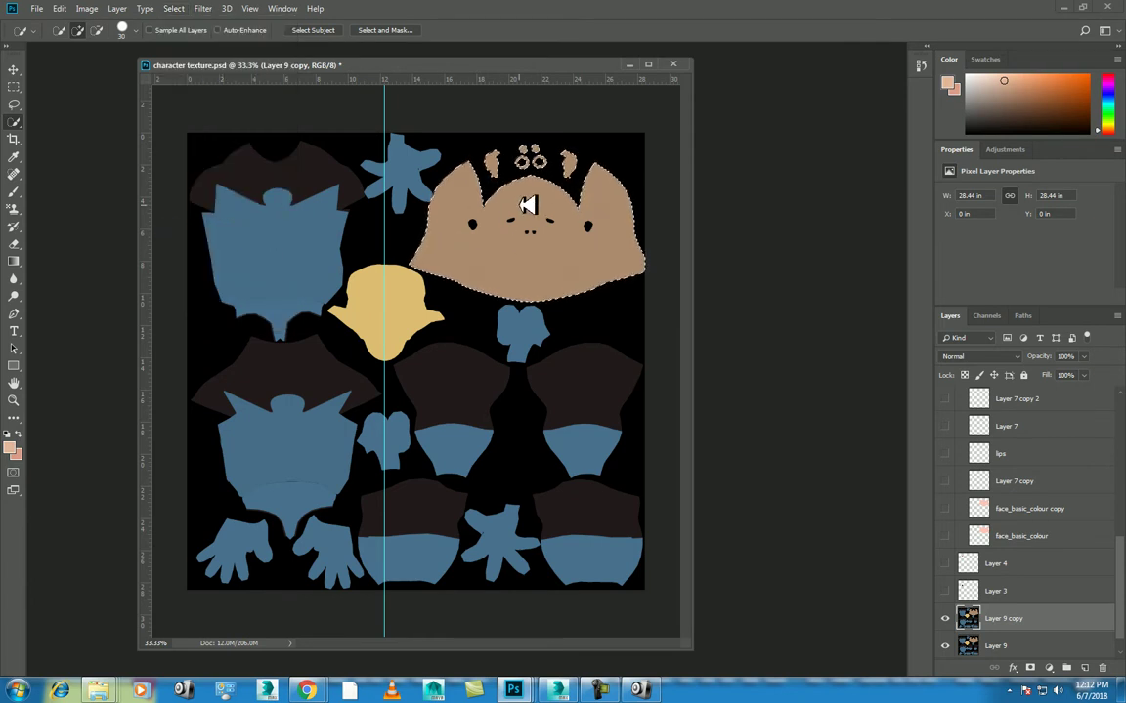
Show Layer 3's keyhole, Layer 4's red circle and the face_basic_colour layer.
click(945, 591)
click(946, 564)
click(944, 536)
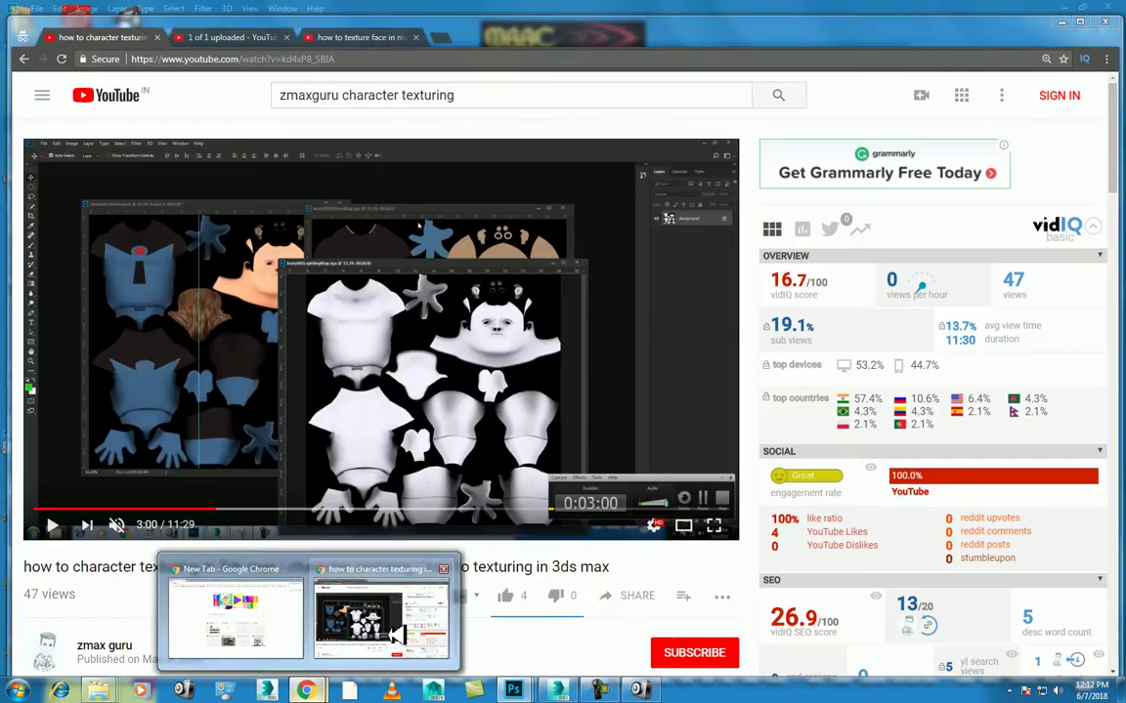
View the 'how to texture face in maya and photoshop' tab in Chrome, then minimize it.
mouse_move(306, 691)
click(376, 611)
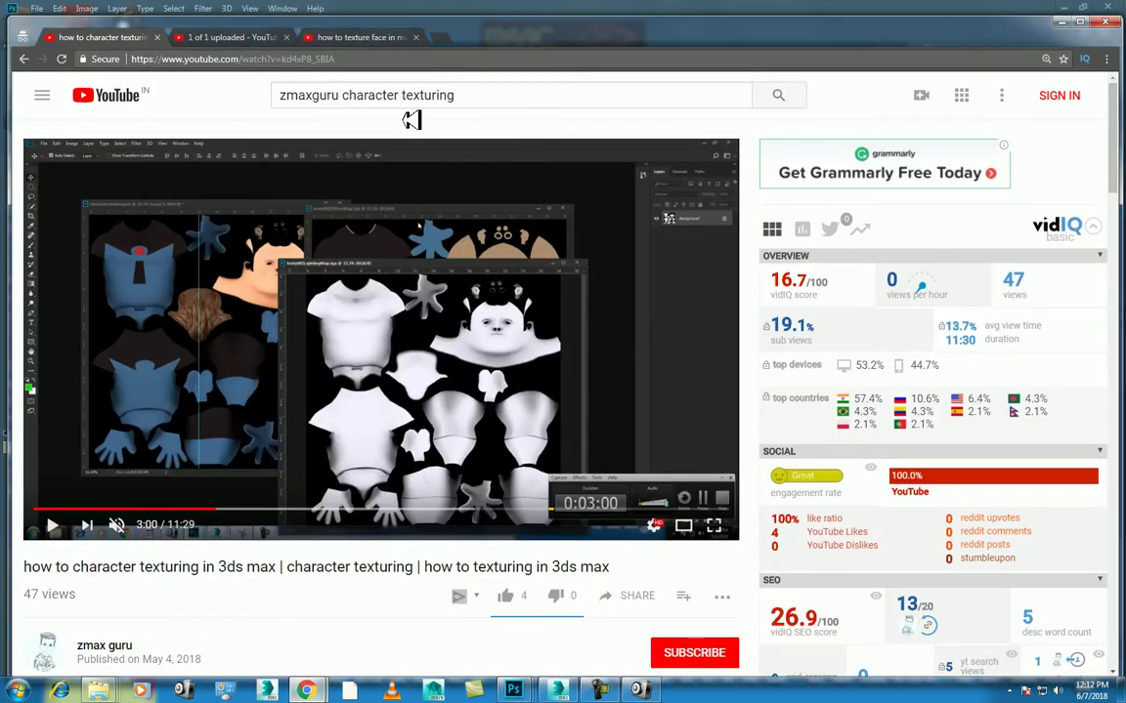
click(363, 37)
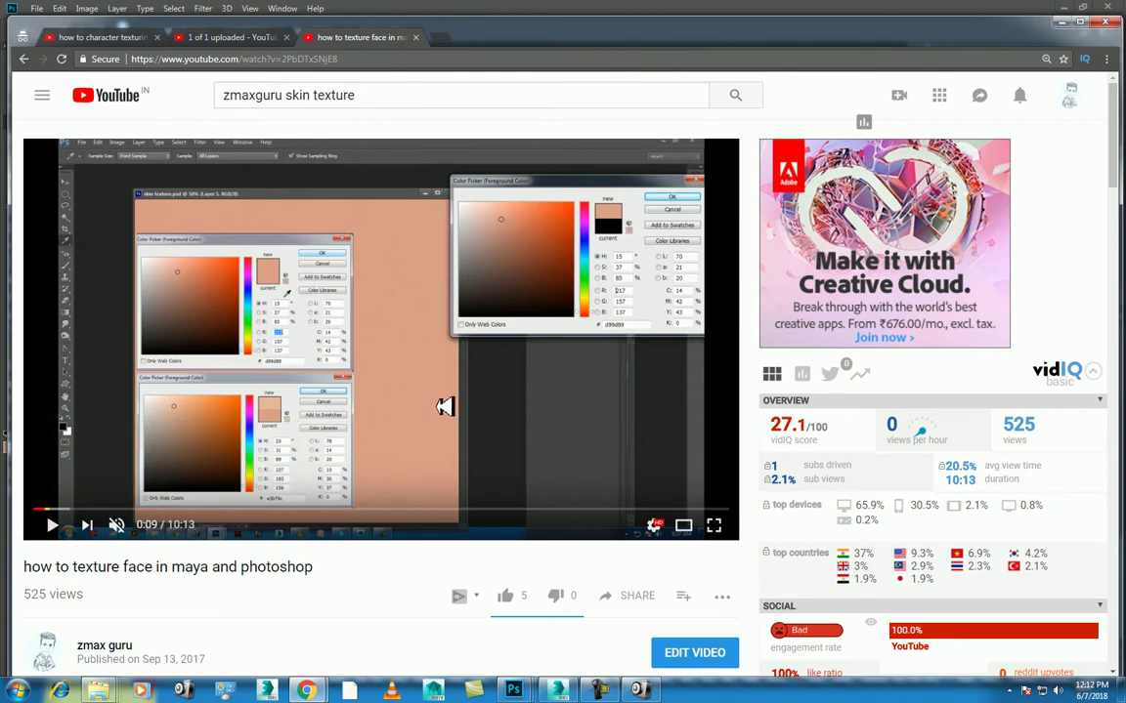
click(1072, 23)
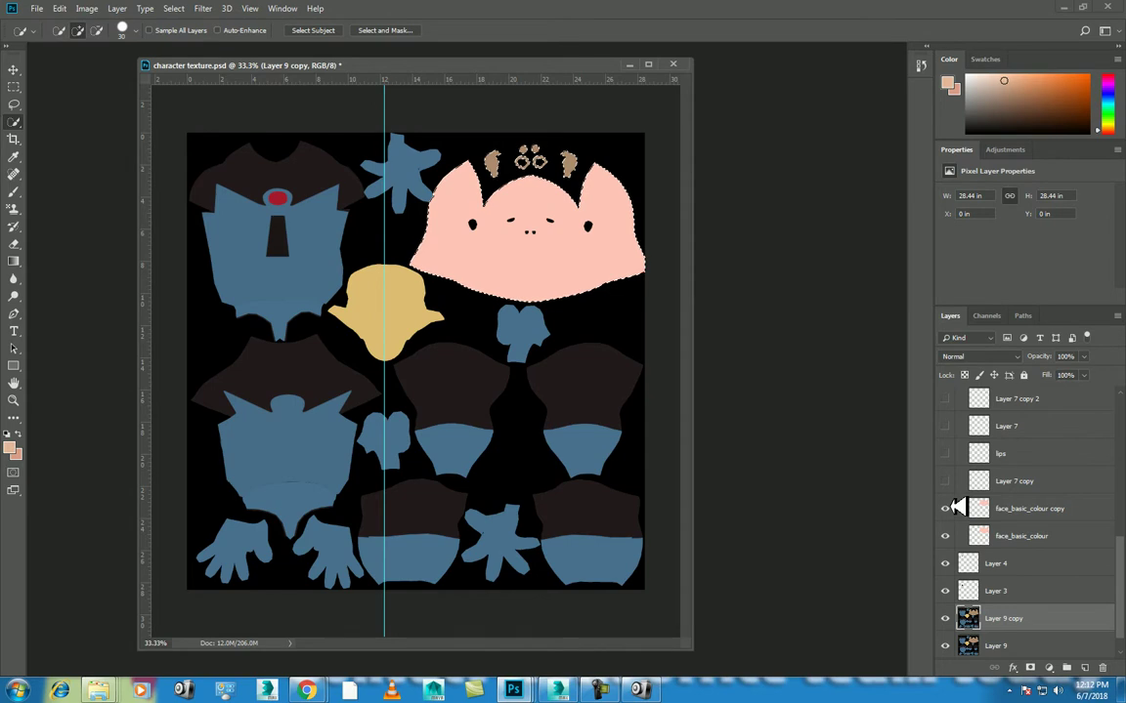
Toggle visibility of the face_basic_colour copy, the lips and Layer 7.
click(946, 508)
click(944, 481)
click(944, 453)
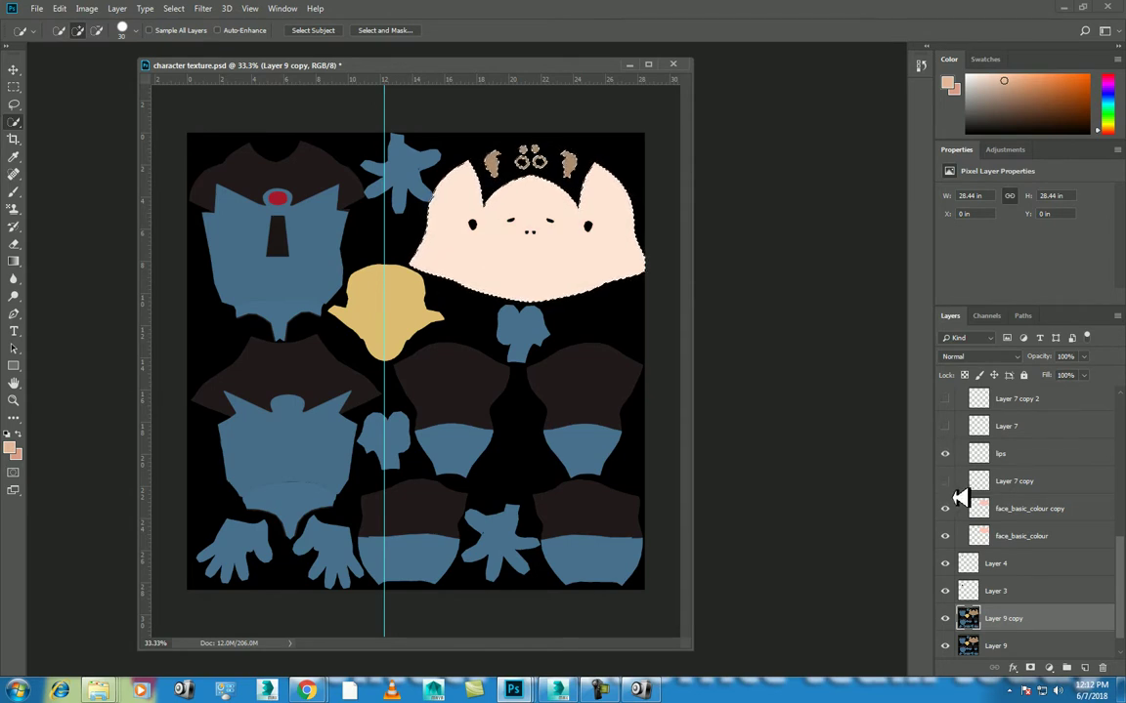
click(945, 508)
click(945, 426)
Add a new empty Layer 10 and zoom in on the face.
key(ctrl+shift+alt+n)
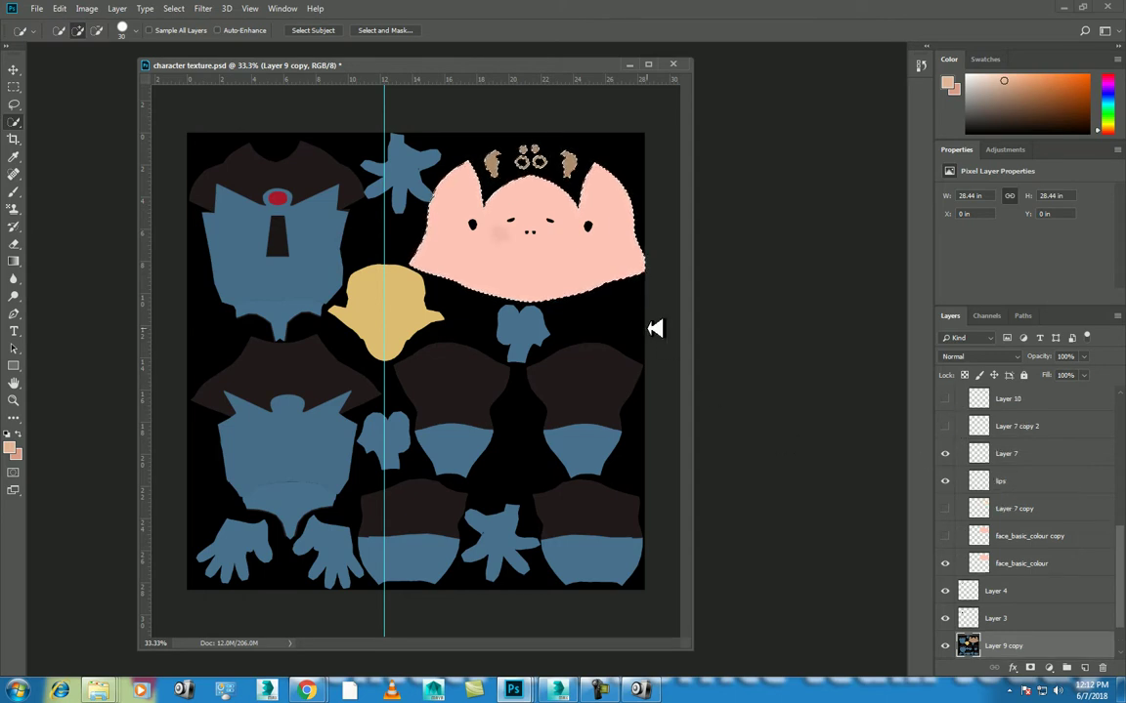
key(ctrl+plus)
drag(548, 244, 467, 312)
click(467, 312)
Show the cheek blush, Layer 8 patches, hair texture and Layer 13 layers.
click(946, 426)
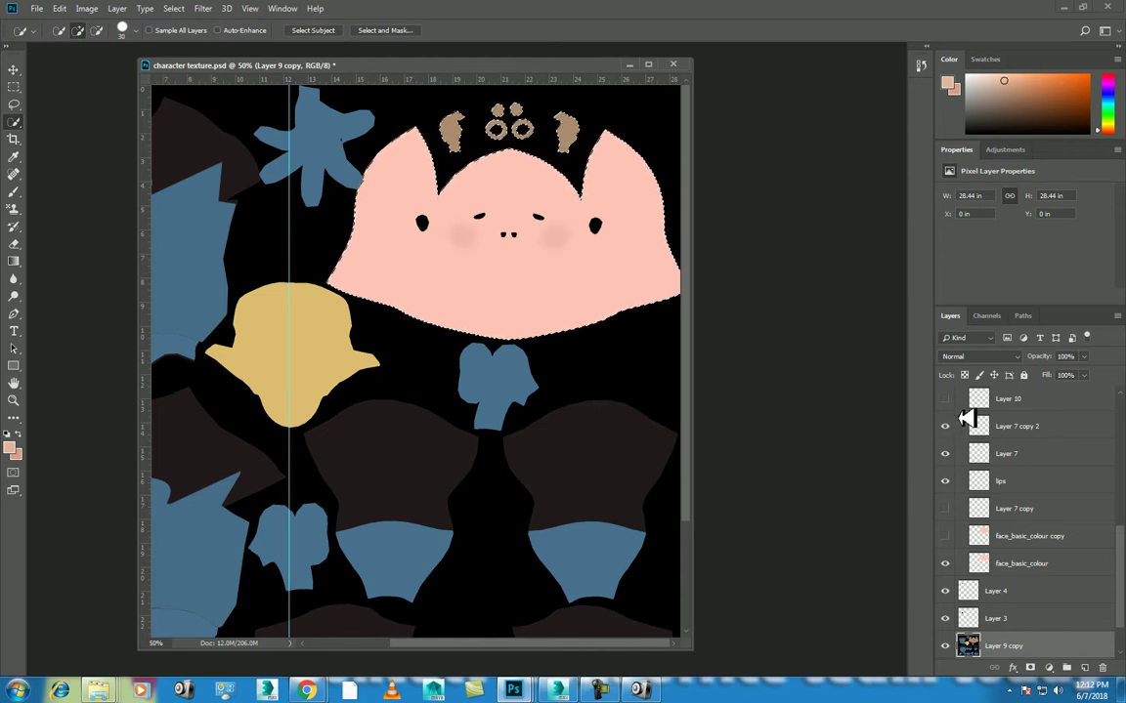
scroll(961, 410, up, 3)
click(945, 454)
click(945, 426)
click(945, 425)
click(946, 425)
scroll(967, 473, up, 2)
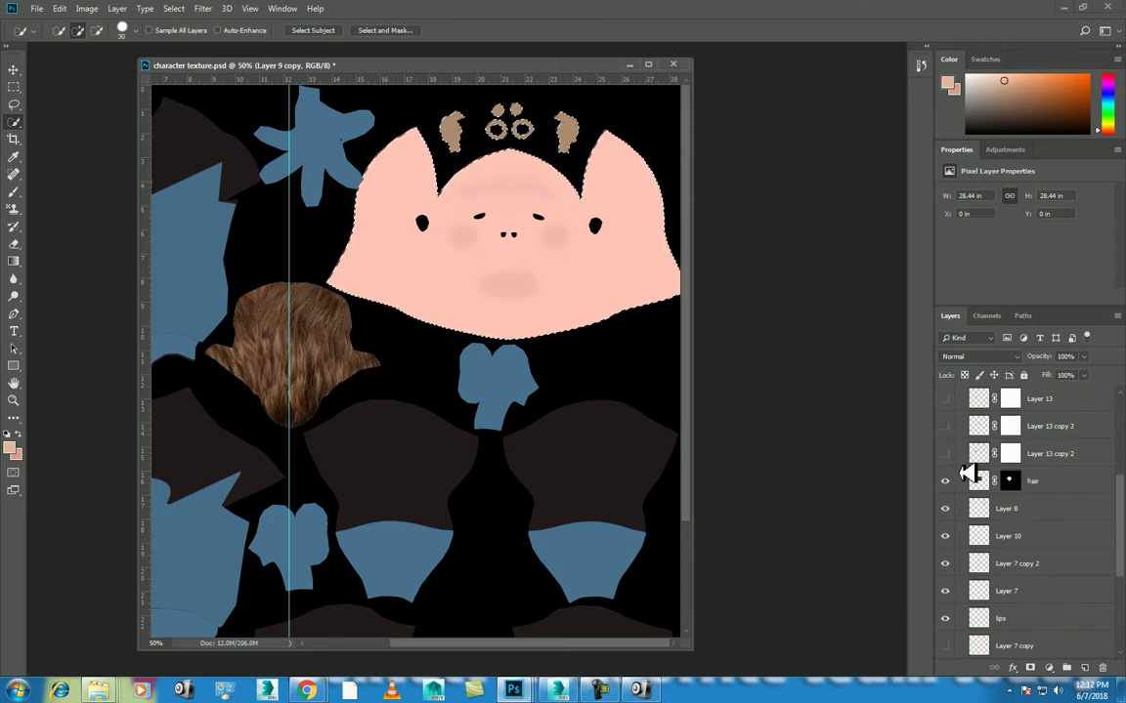
click(946, 455)
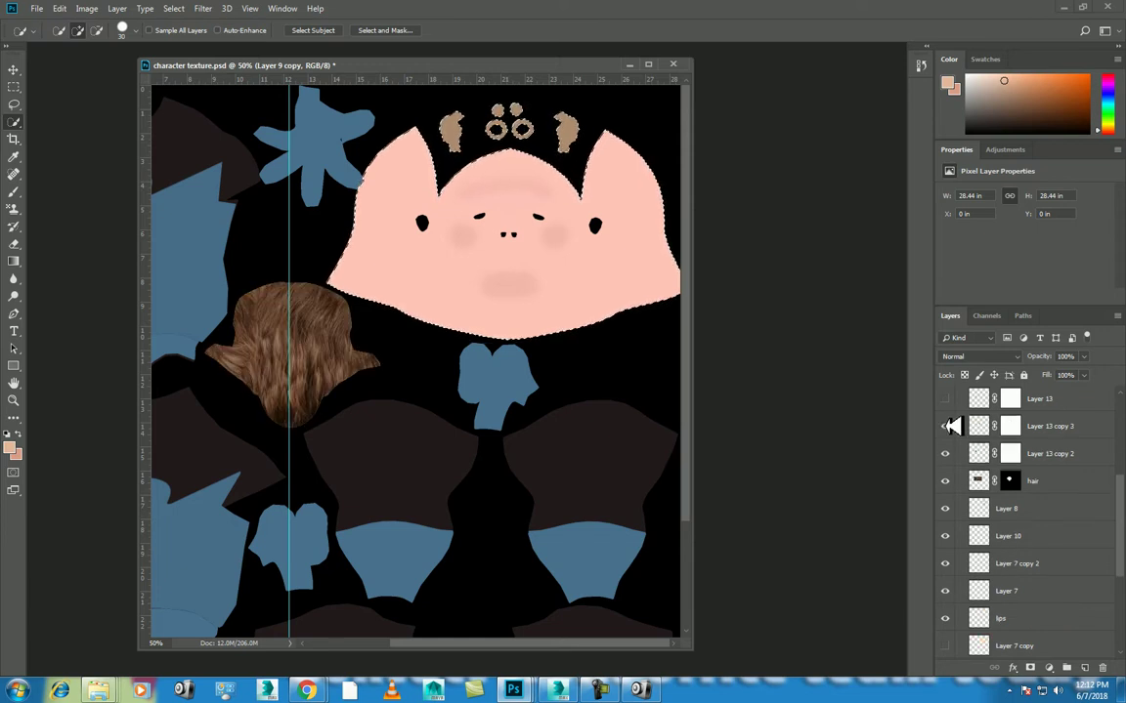
click(945, 398)
scroll(947, 401, up, 8)
mouse_move(948, 580)
mouse_down()
mouse_move(950, 470)
mouse_move(957, 500)
mouse_up()
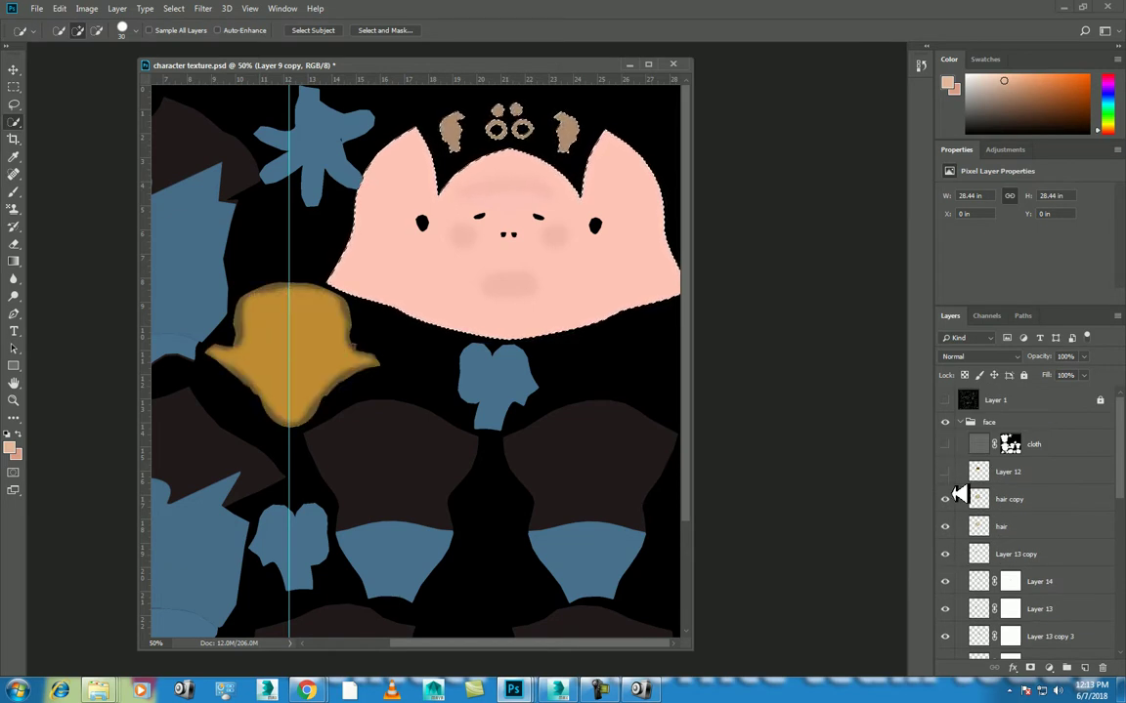
Hide both face_basic_colour layers, show Layer 7 copy's mouth shading, and hide Layer 10.
scroll(956, 525, down, 3)
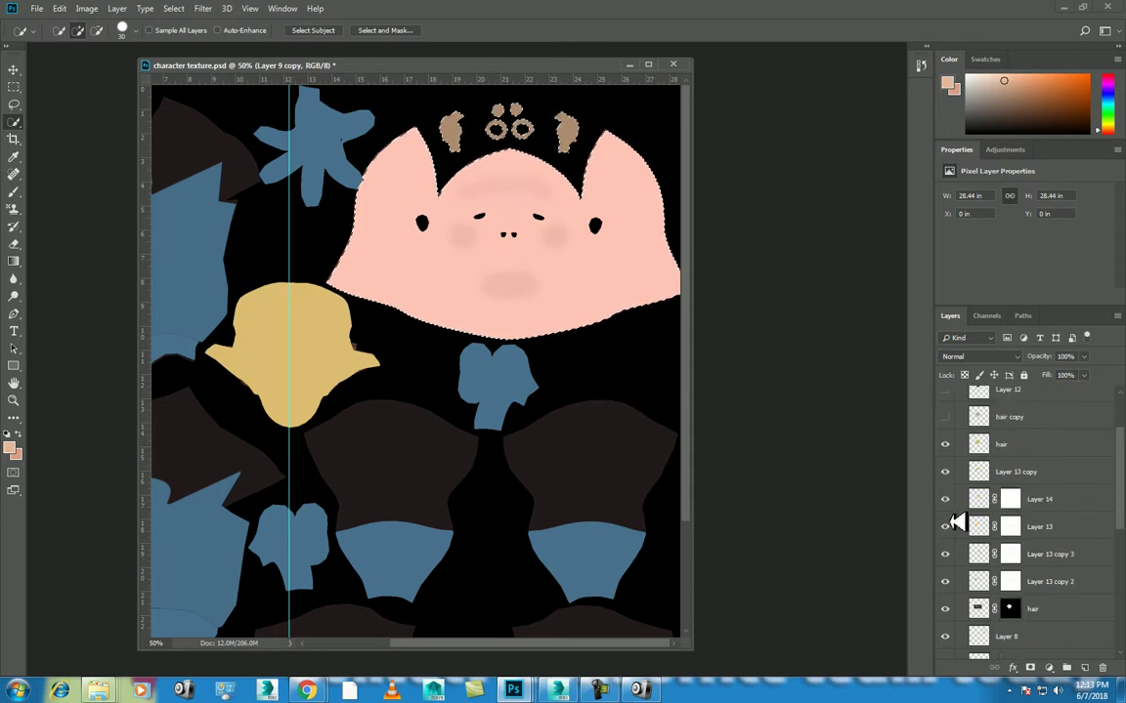
scroll(957, 512, down, 3)
scroll(960, 506, down, 3)
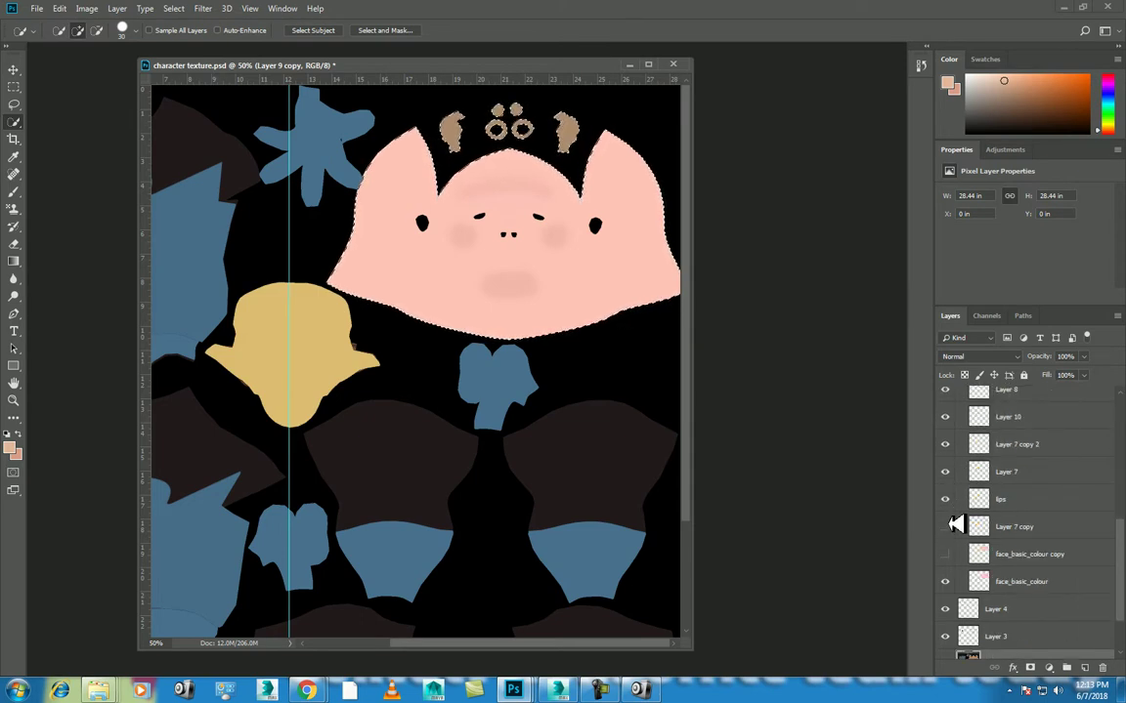
click(946, 554)
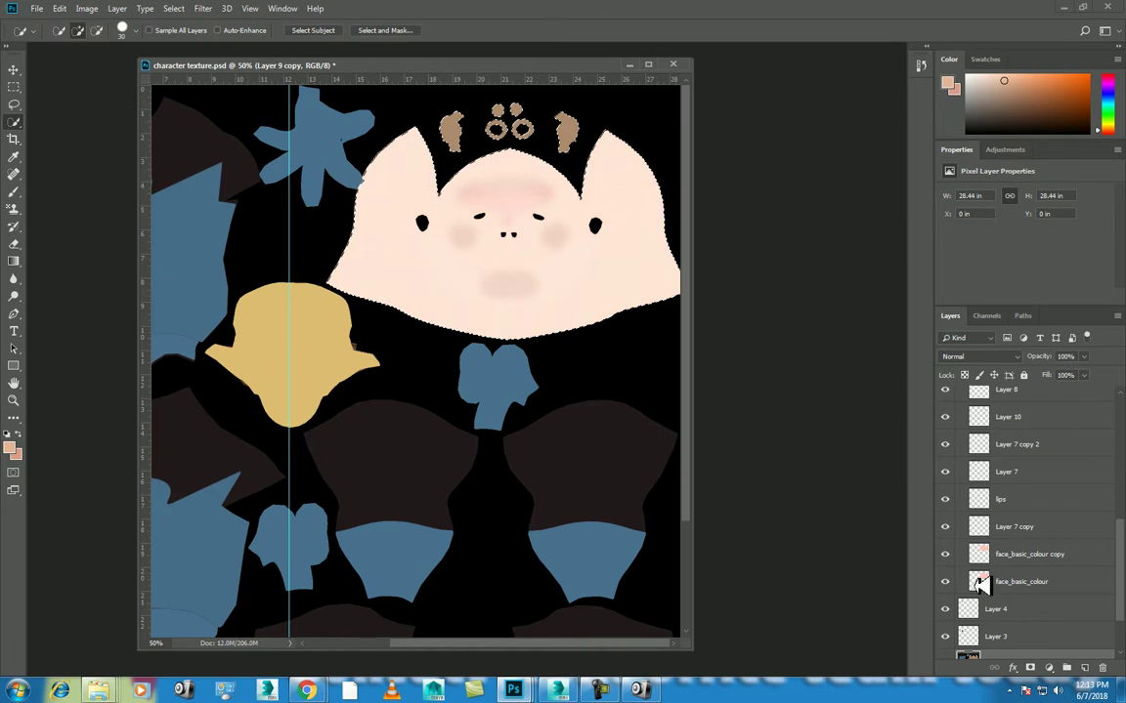
click(945, 582)
click(947, 554)
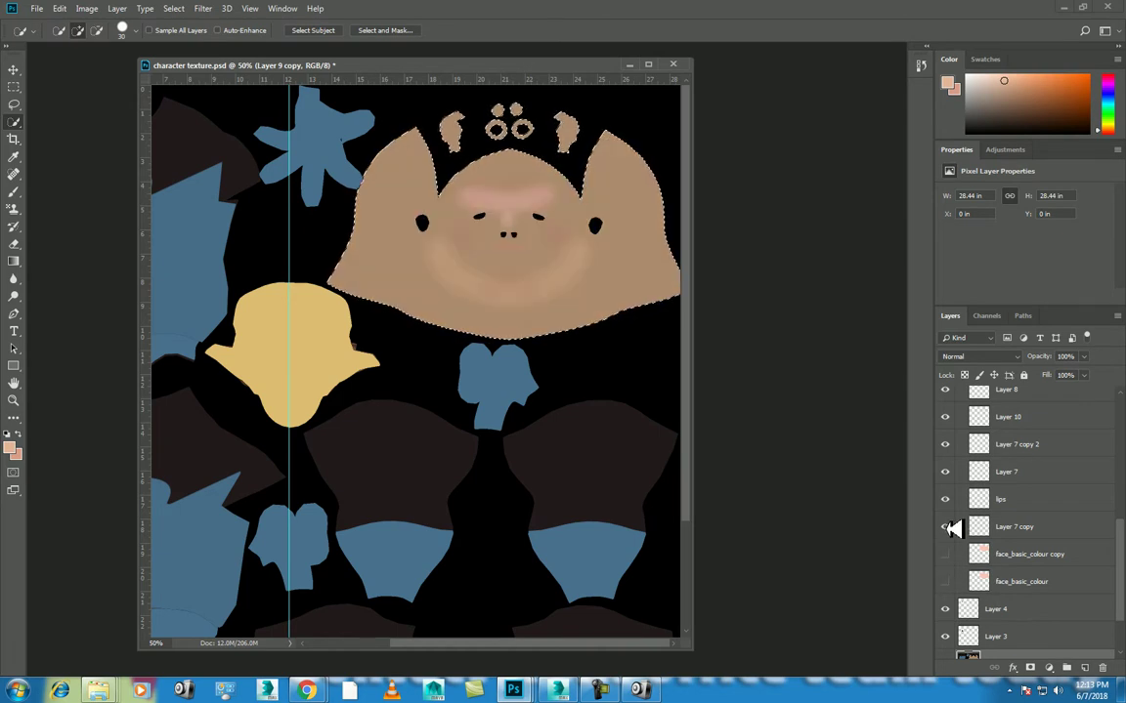
click(947, 527)
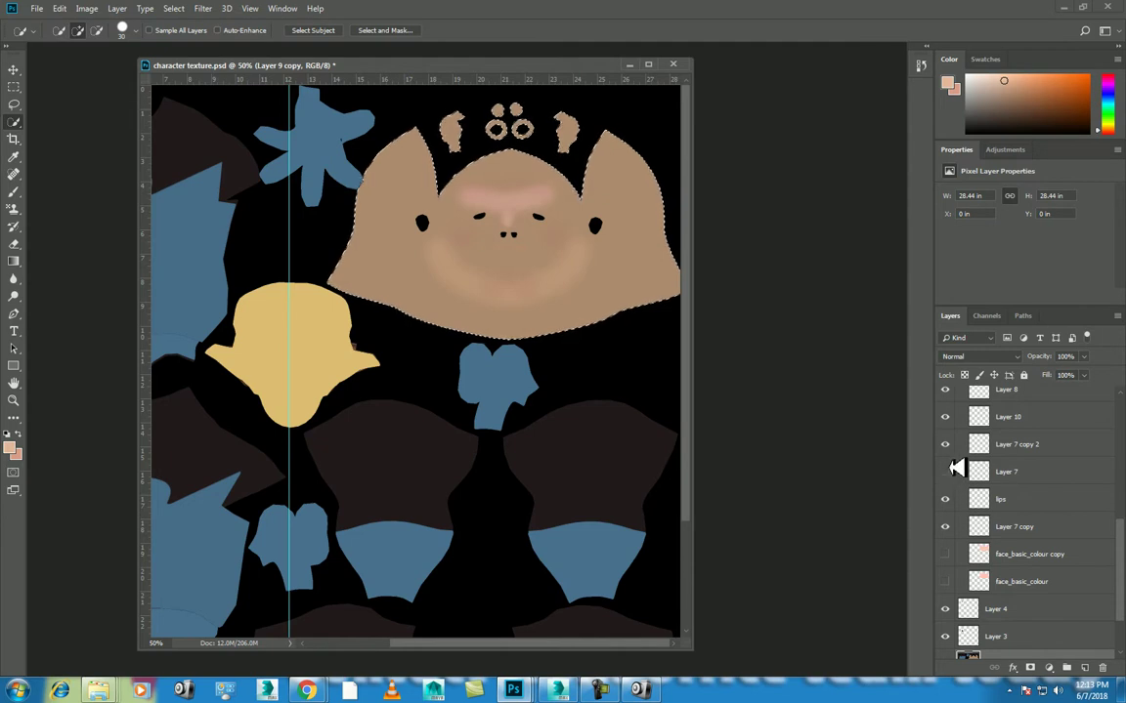
click(948, 416)
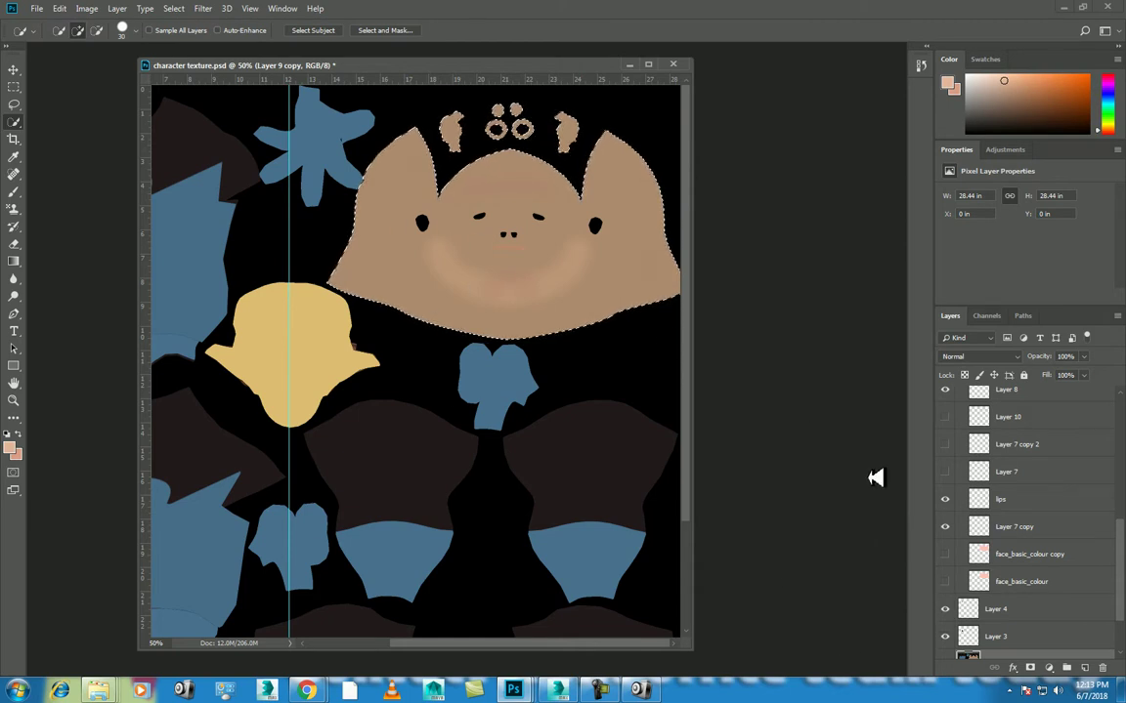
alt+scroll(632, 417, down, 1)
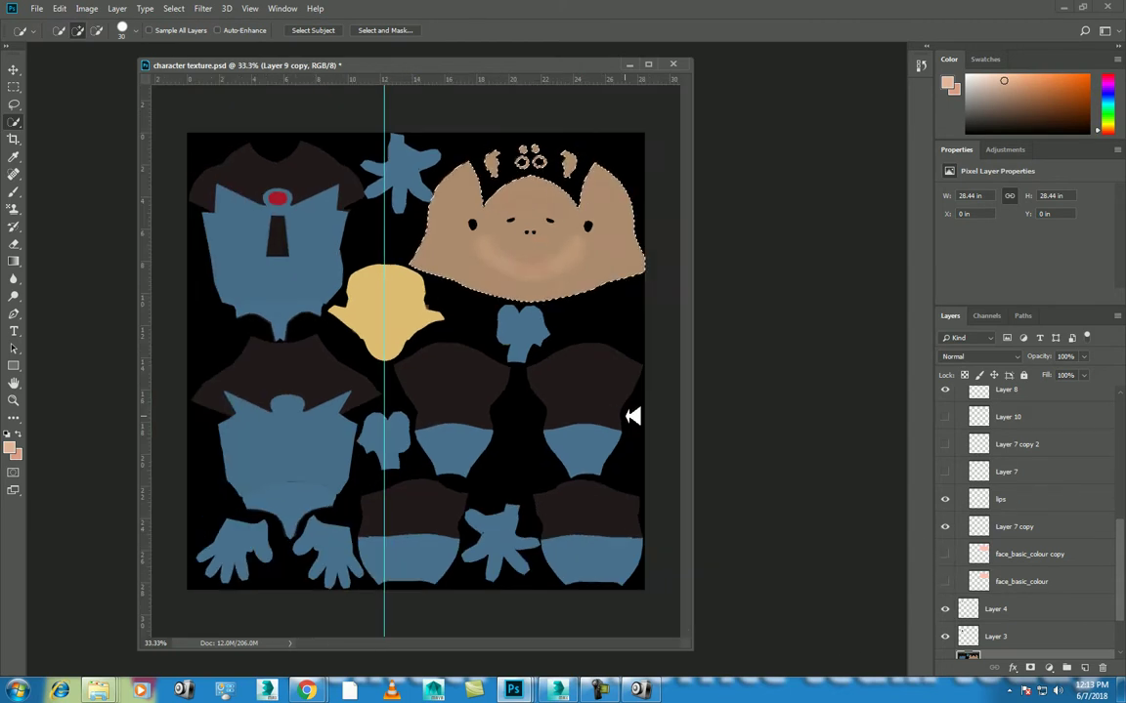
Hide Layer 9 copy to reveal the baked shading and zoom to 100% on the face.
alt+scroll(632, 418, down, 1)
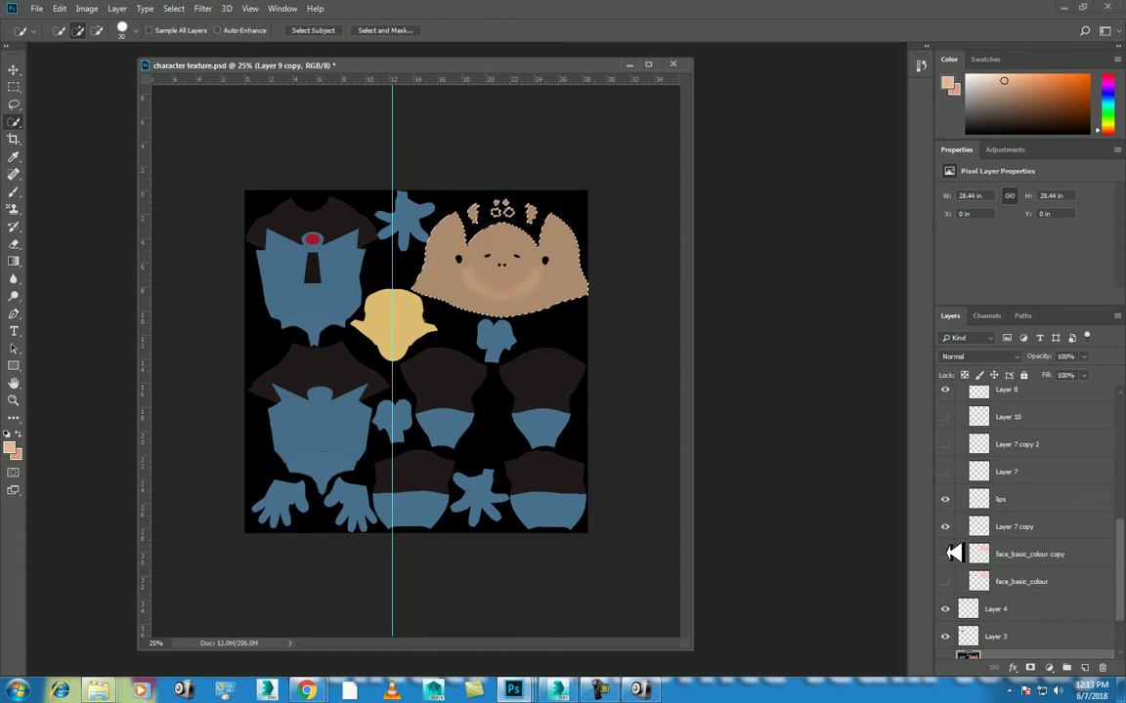
scroll(977, 528, down, 3)
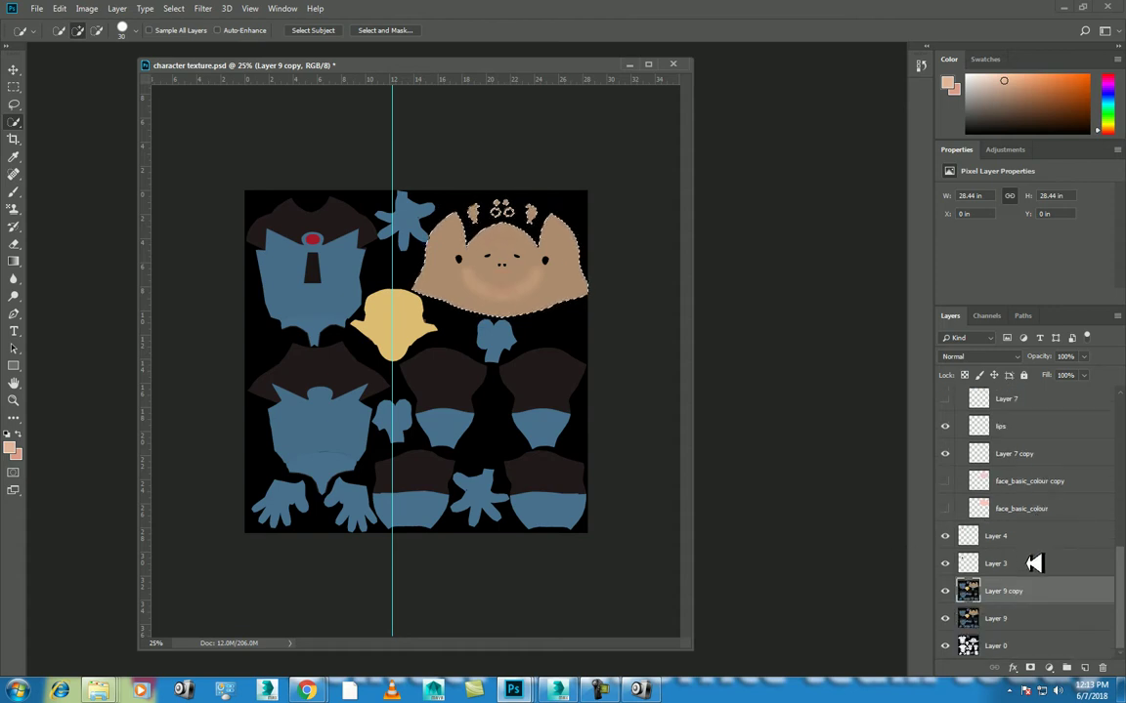
click(959, 589)
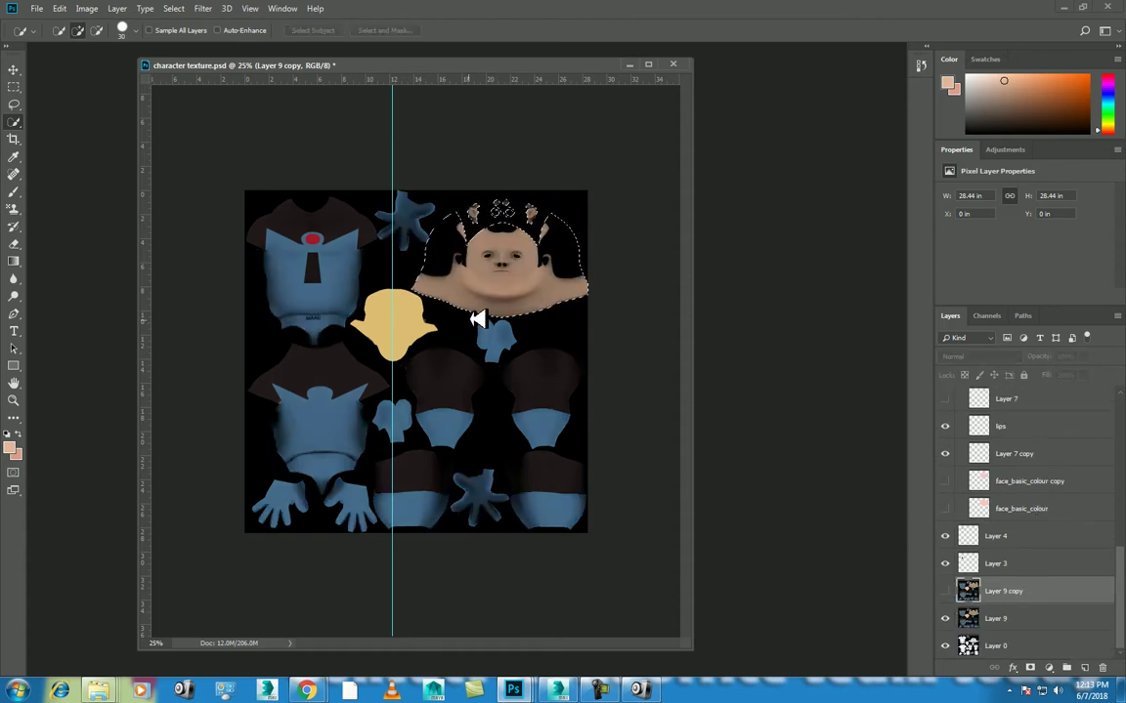
alt+scroll(474, 319, up, 1)
alt+scroll(505, 290, up, 1)
scroll(505, 291, down, 2)
alt+scroll(454, 426, up, 1)
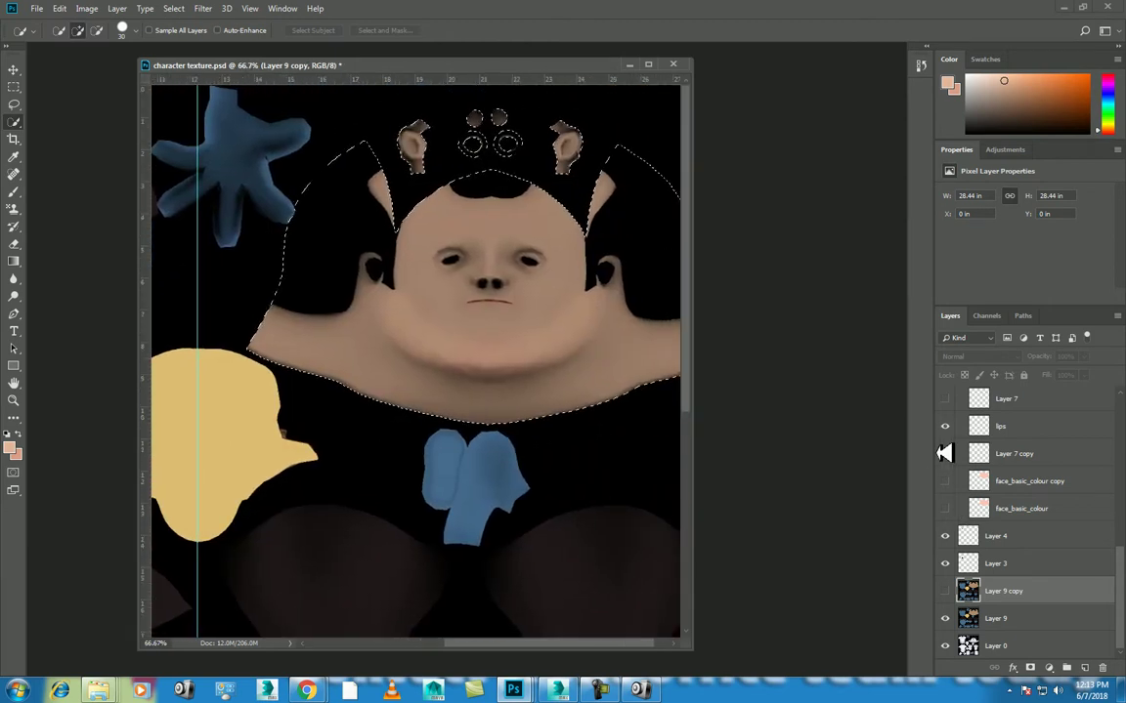
key(ctrl+plus)
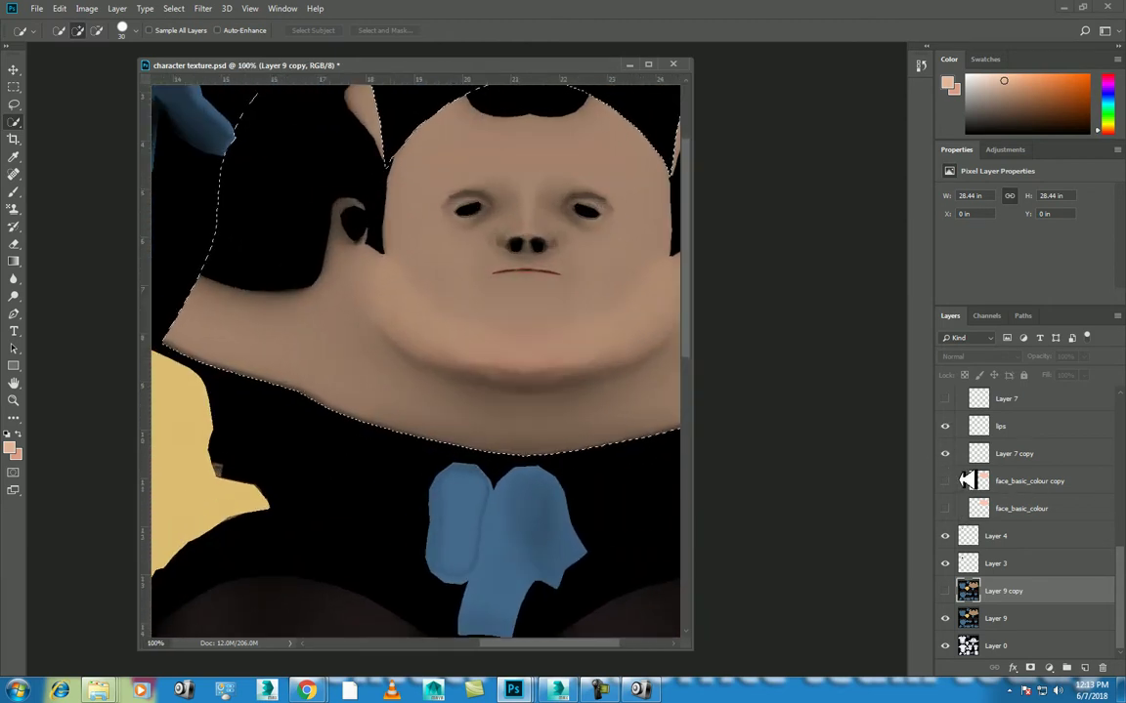
Show face_basic_colour and set its blend mode to Overlay after trying Multiply and Normal.
click(946, 508)
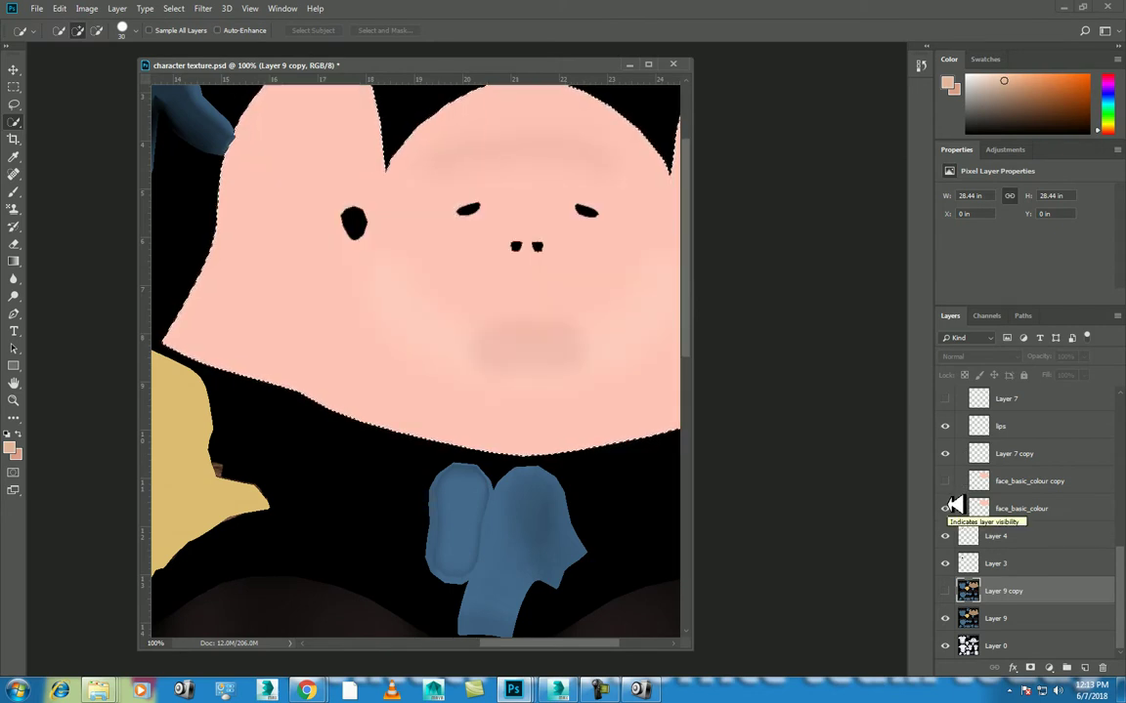
click(947, 508)
click(948, 508)
click(1006, 509)
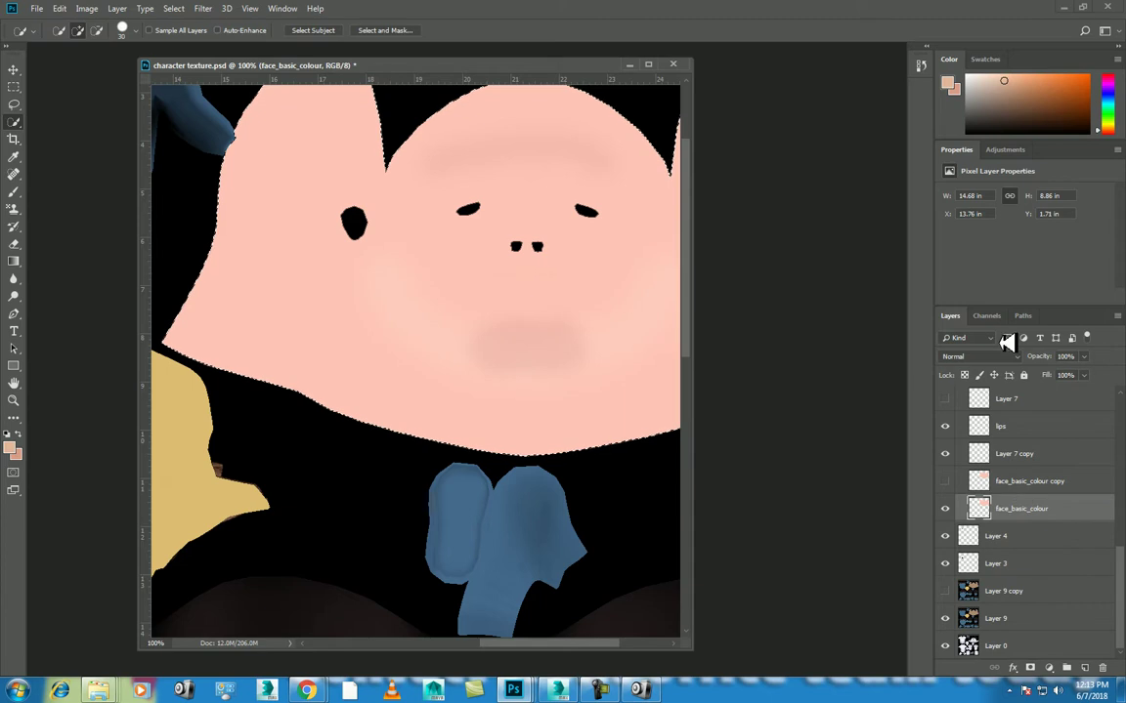
click(997, 358)
click(995, 410)
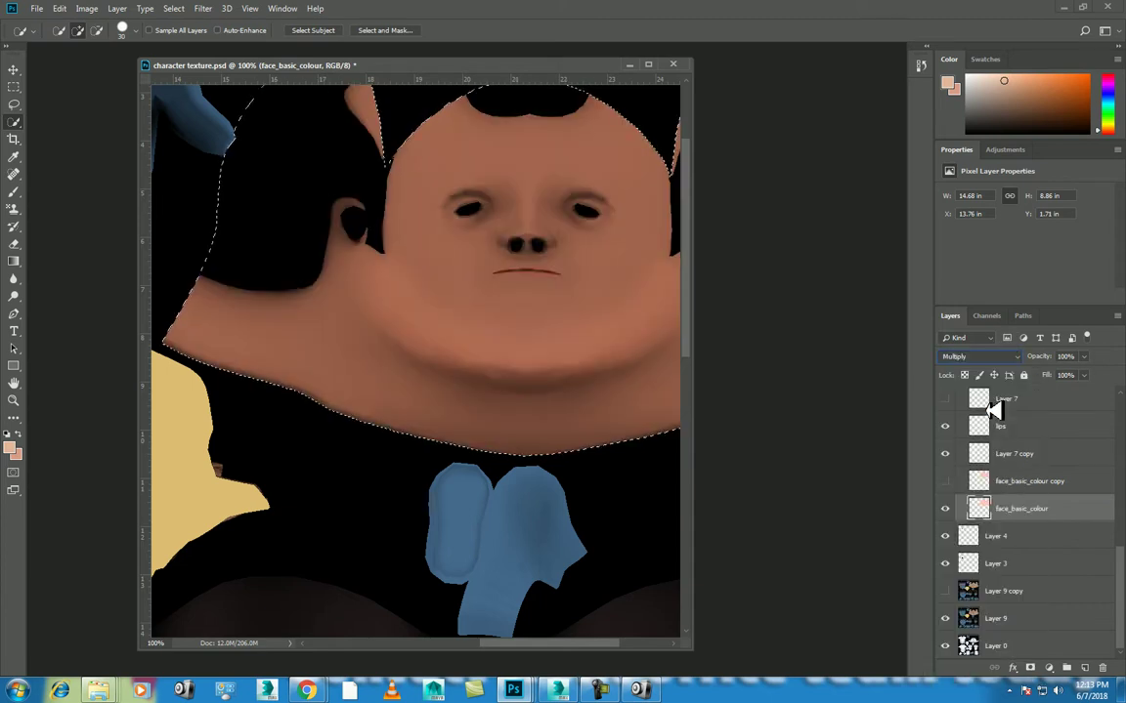
click(991, 357)
click(989, 371)
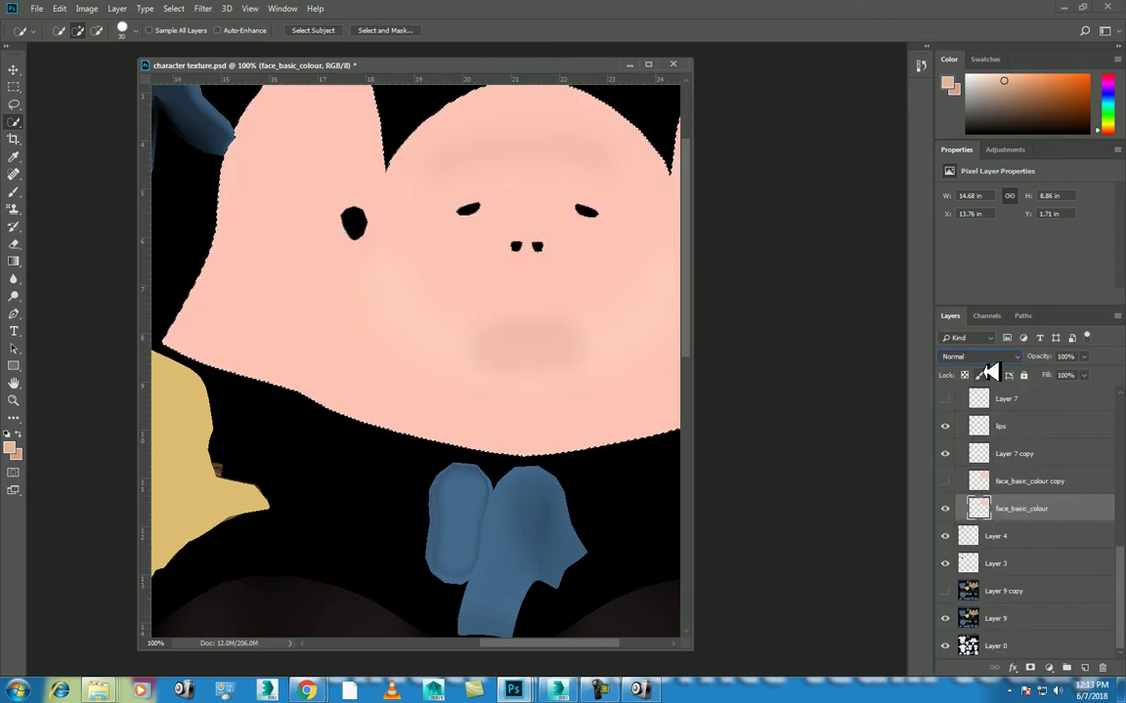
key(Down)
key(Down)
key(Down)
key(Down)
key(Down)
key(Down)
key(Down)
key(Up)
key(Down)
key(Down)
key(Down)
key(Down)
key(Down)
key(Down)
key(Up)
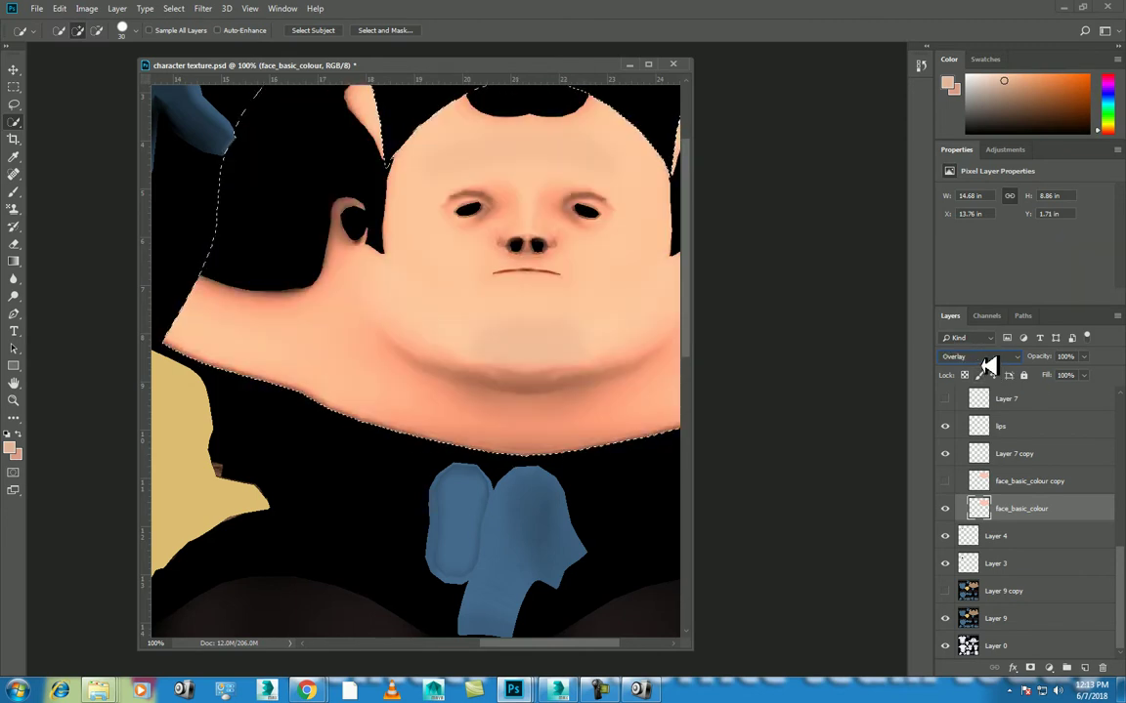
Hide face_basic_colour, its copy and Layer 7 copy, zoom out, and return to 3ds Max.
click(946, 480)
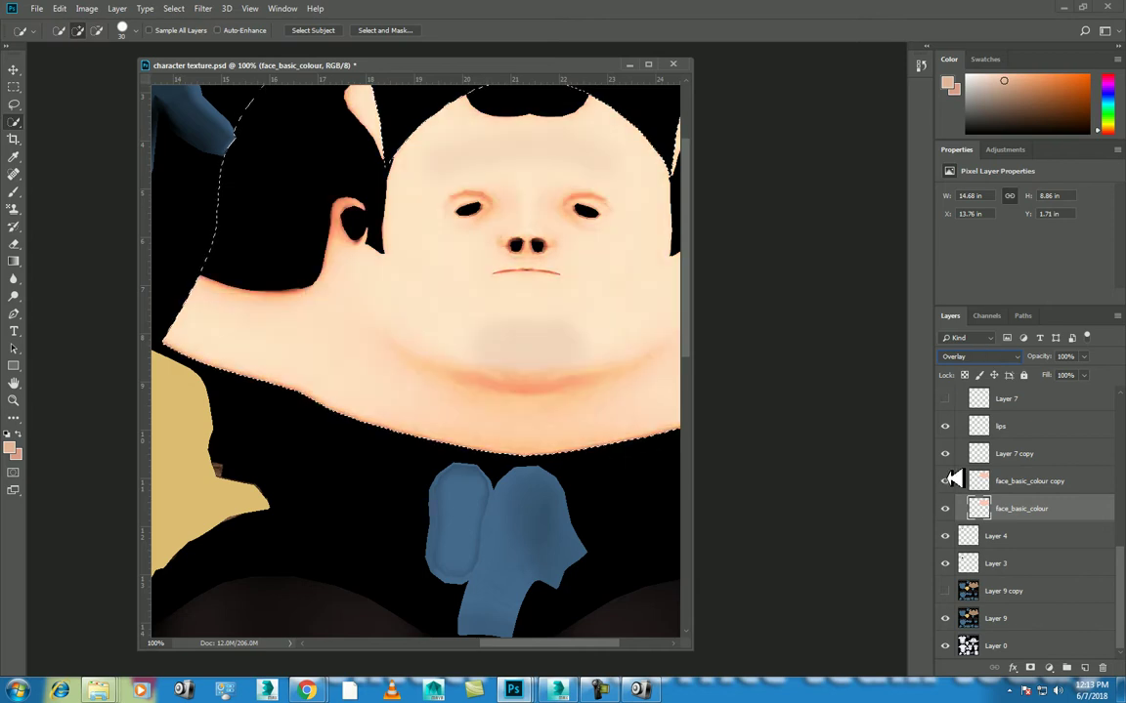
click(954, 454)
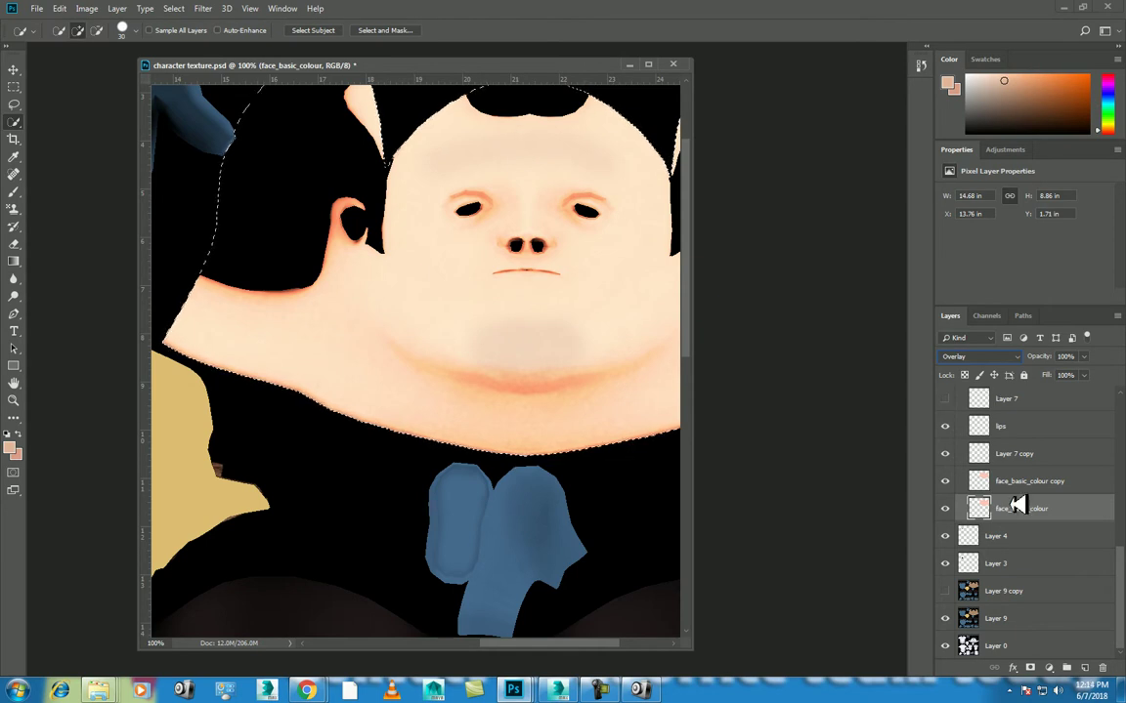
click(946, 481)
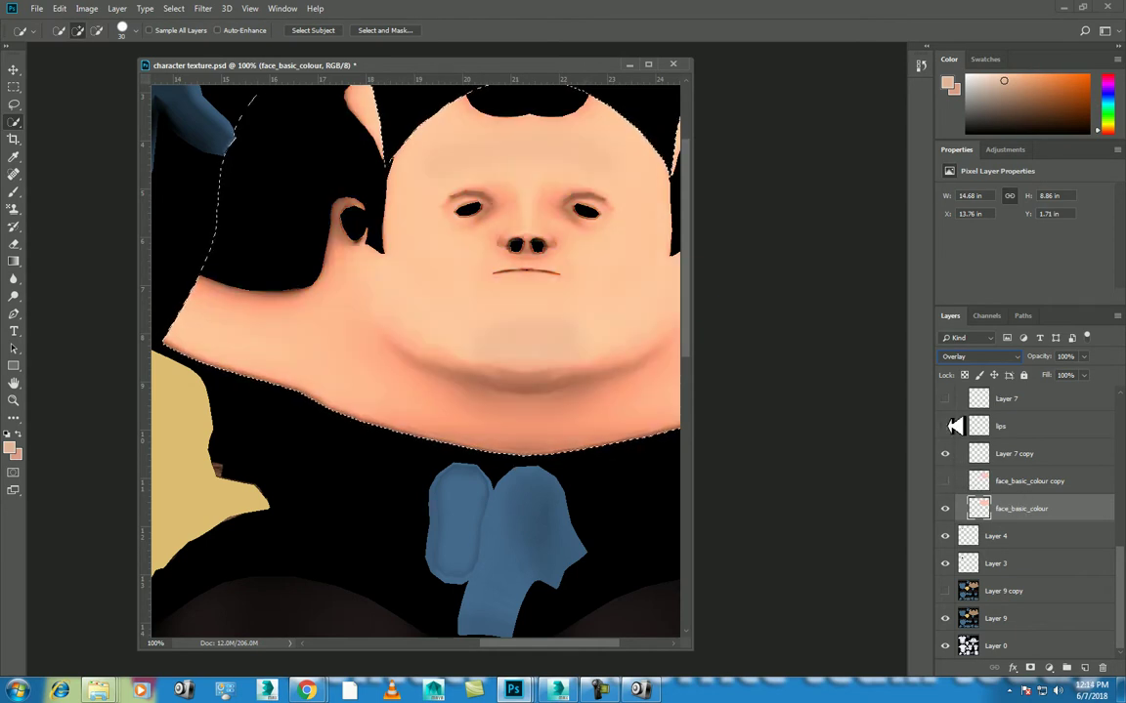
click(955, 508)
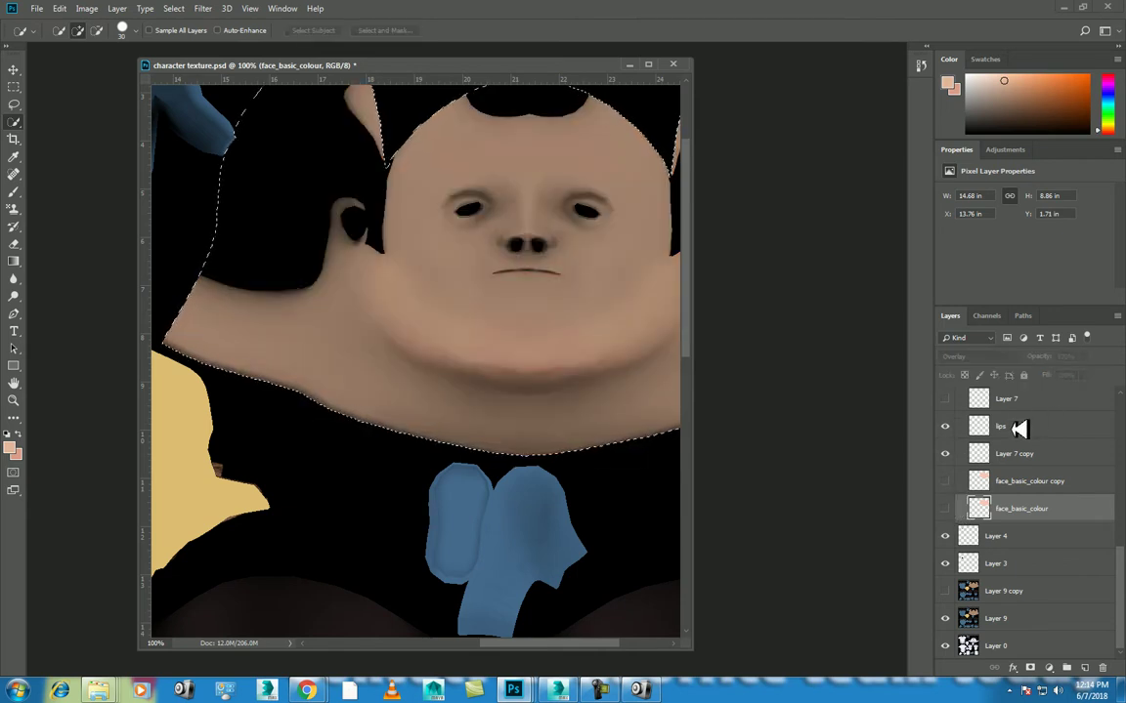
scroll(1035, 576, up, 5)
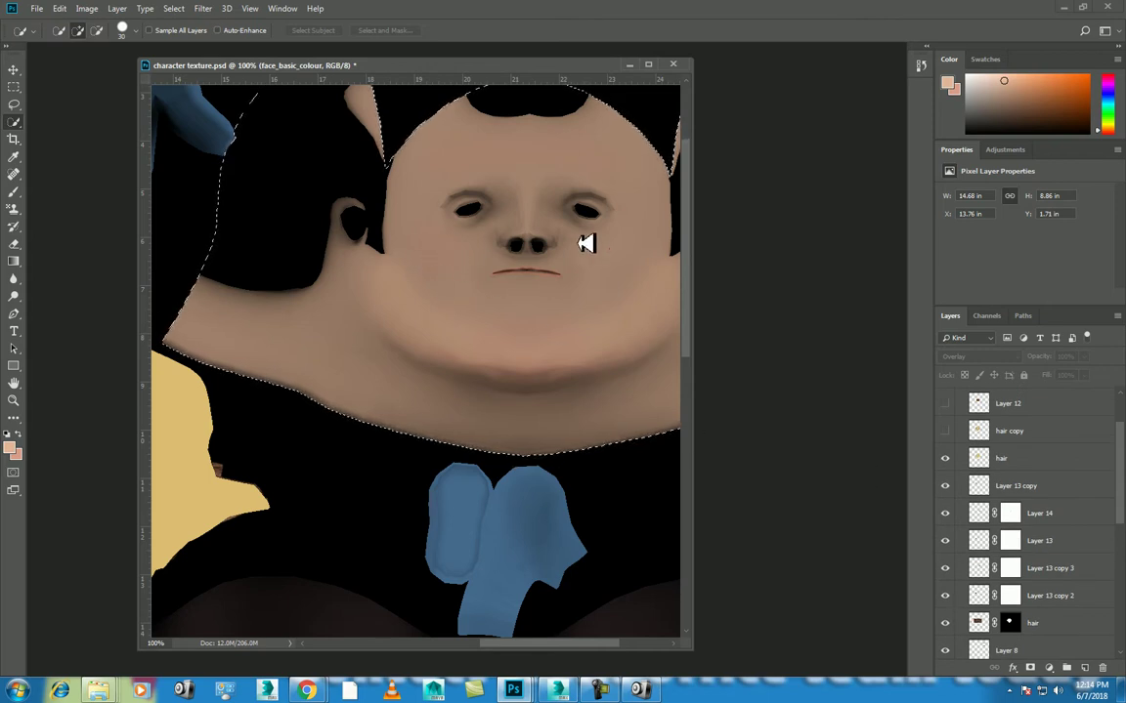
key(ctrl+minus)
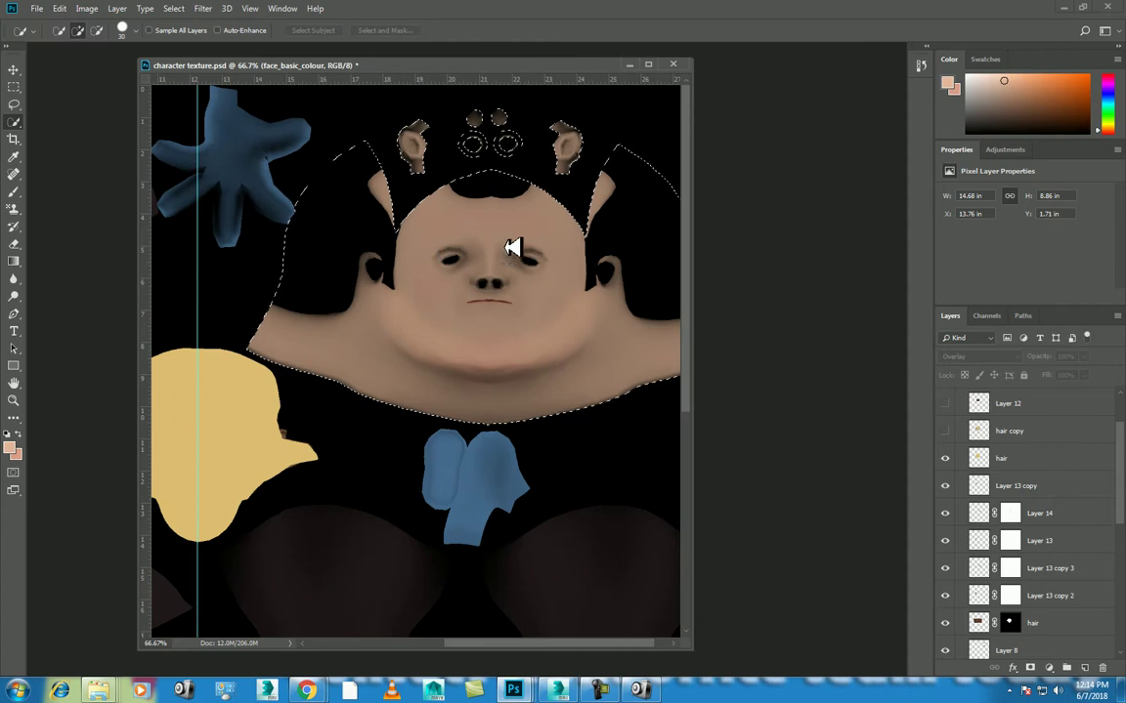
key(ctrl+minus)
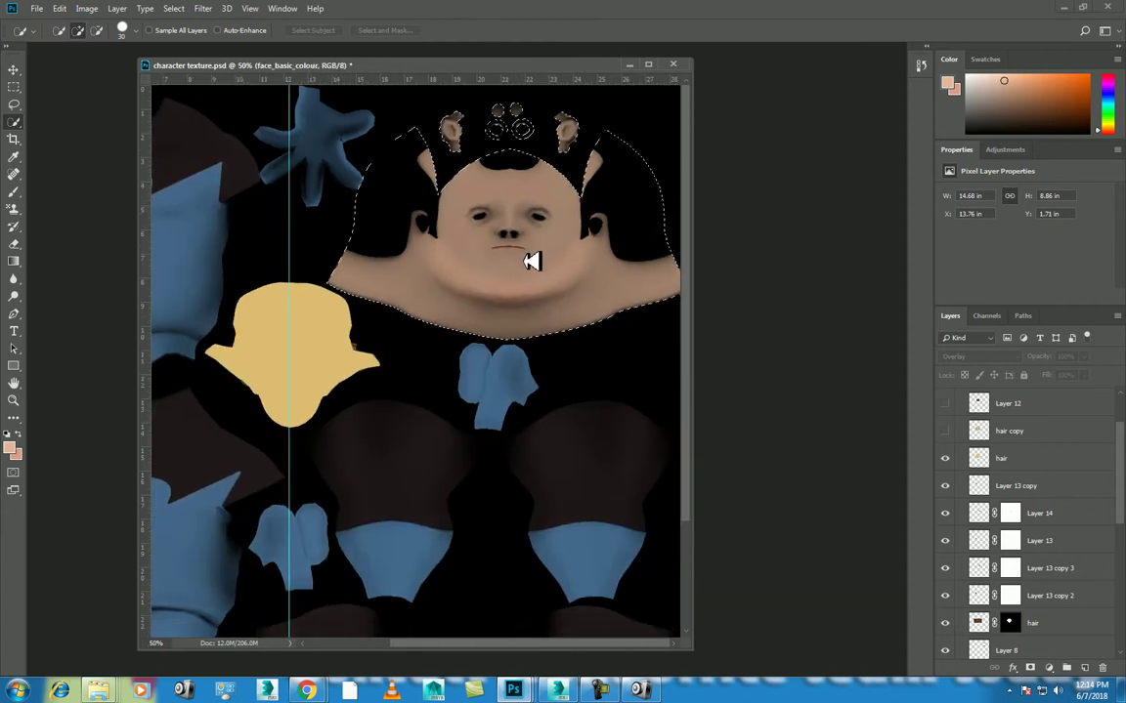
key(ctrl+minus)
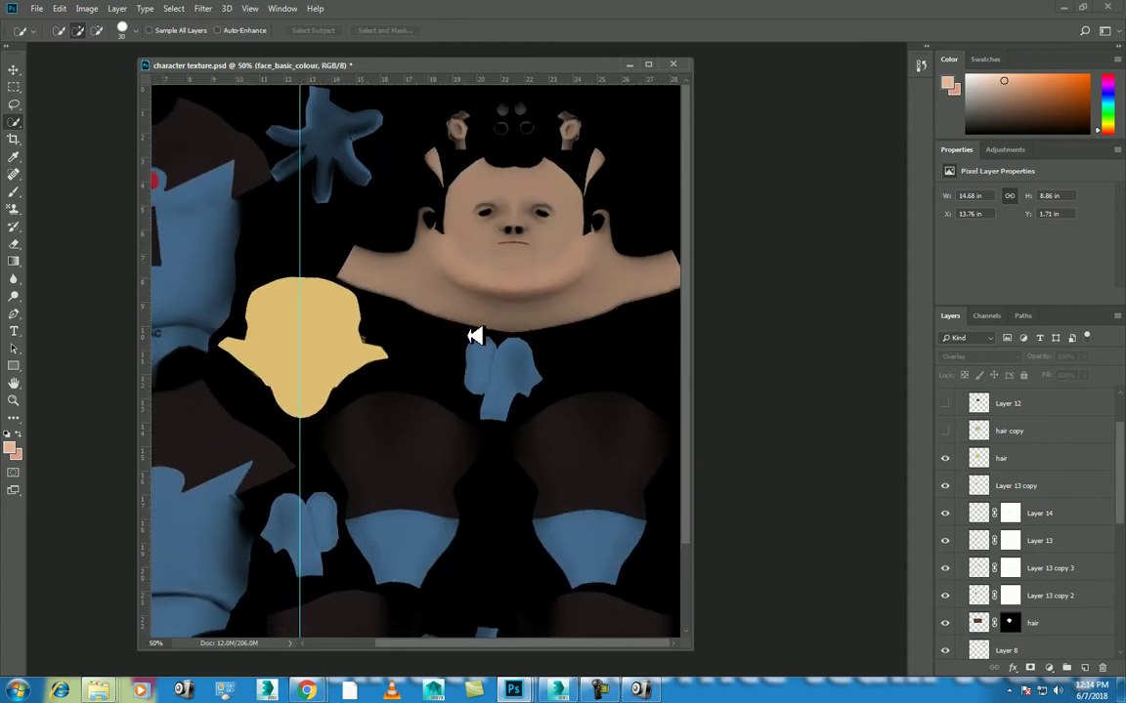
key(ctrl+minus)
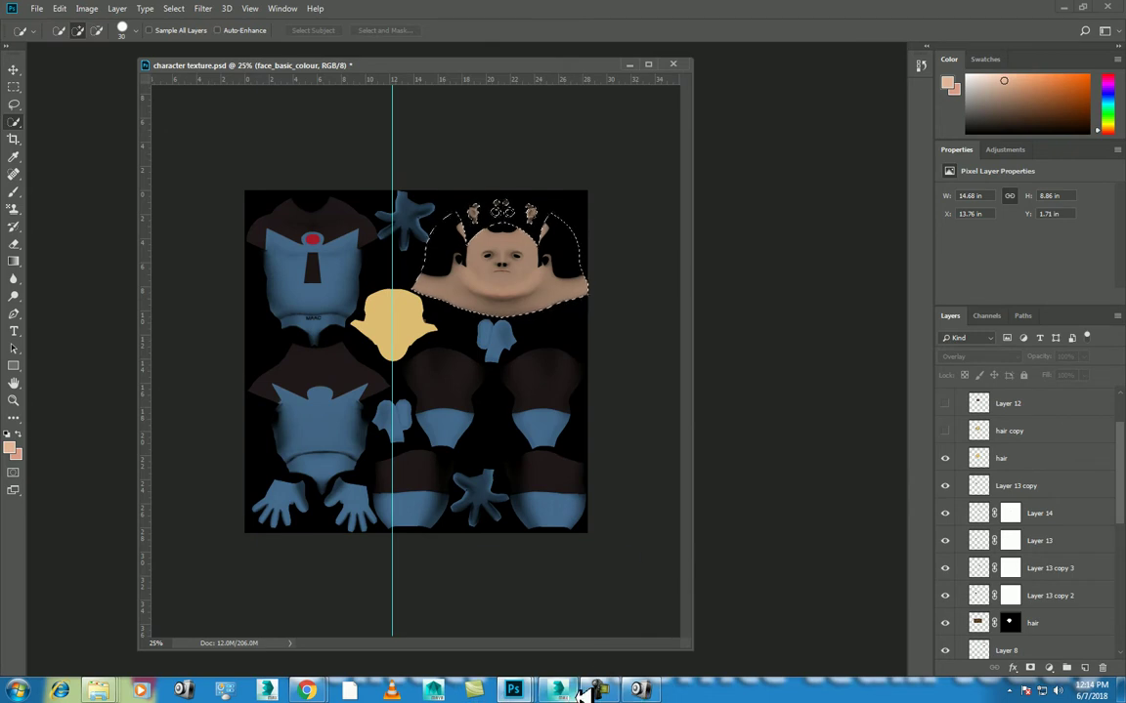
click(560, 691)
Close the rendered frame and bake preview windows and select the character body mesh.
click(593, 187)
click(789, 90)
click(311, 161)
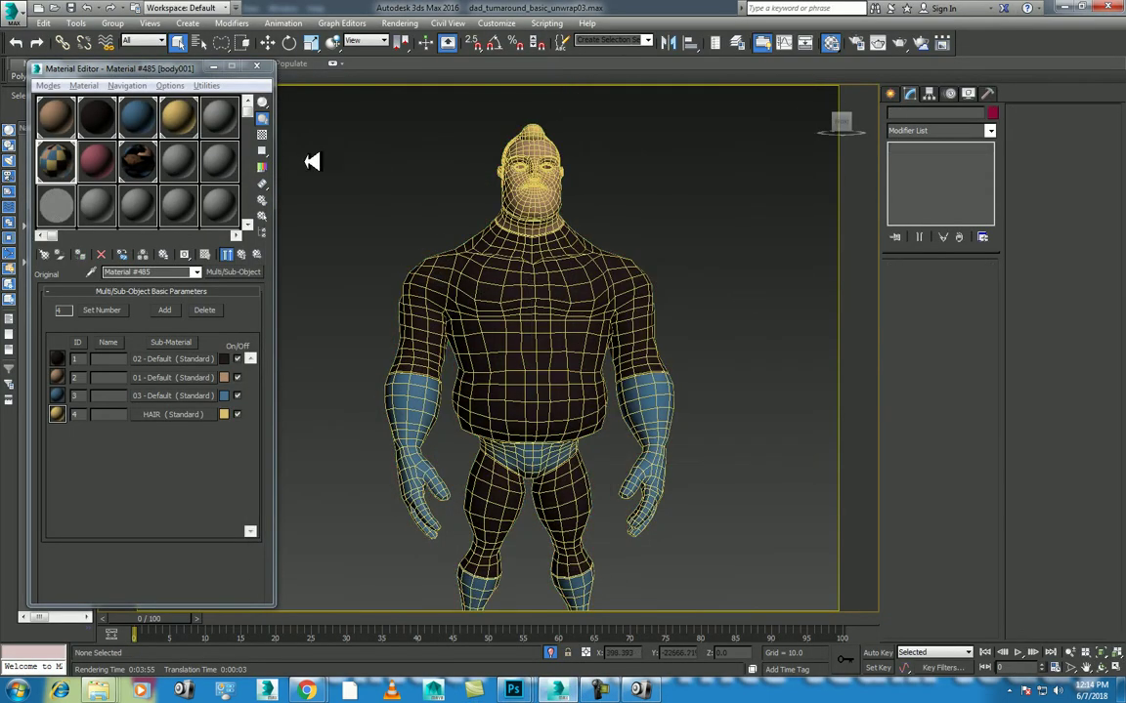
click(540, 369)
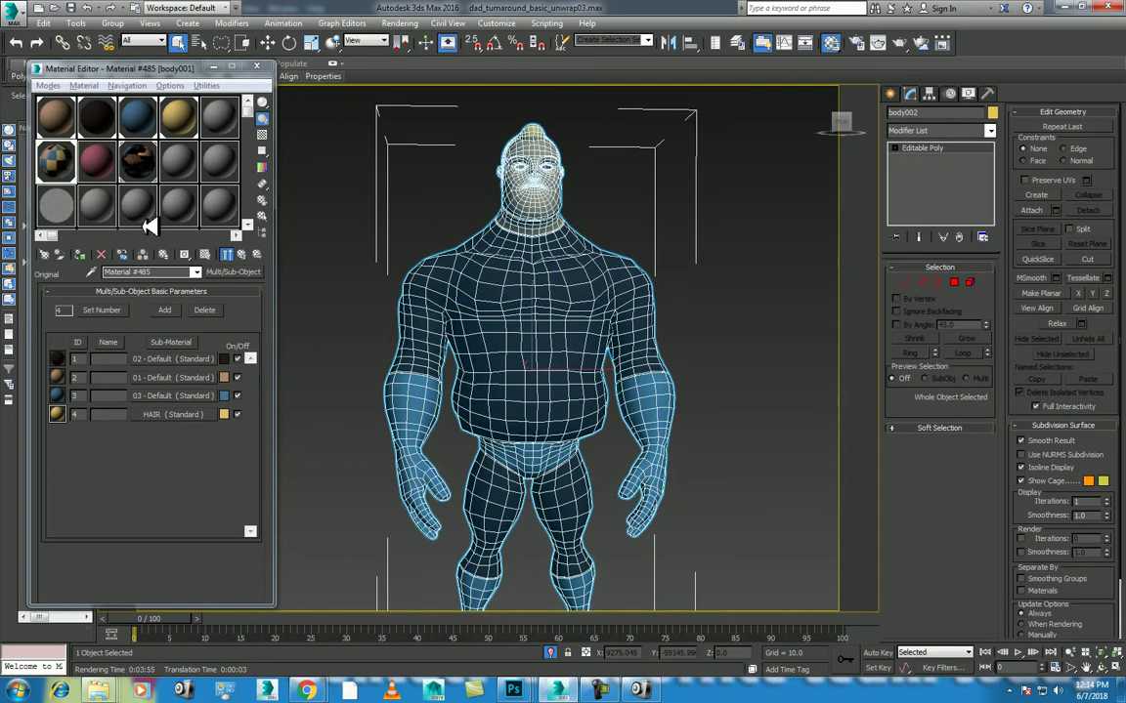
click(103, 207)
In slot 16, add a Bitmap diffuse map and browse to Desktop > ao baking showing all file types.
click(139, 209)
click(196, 202)
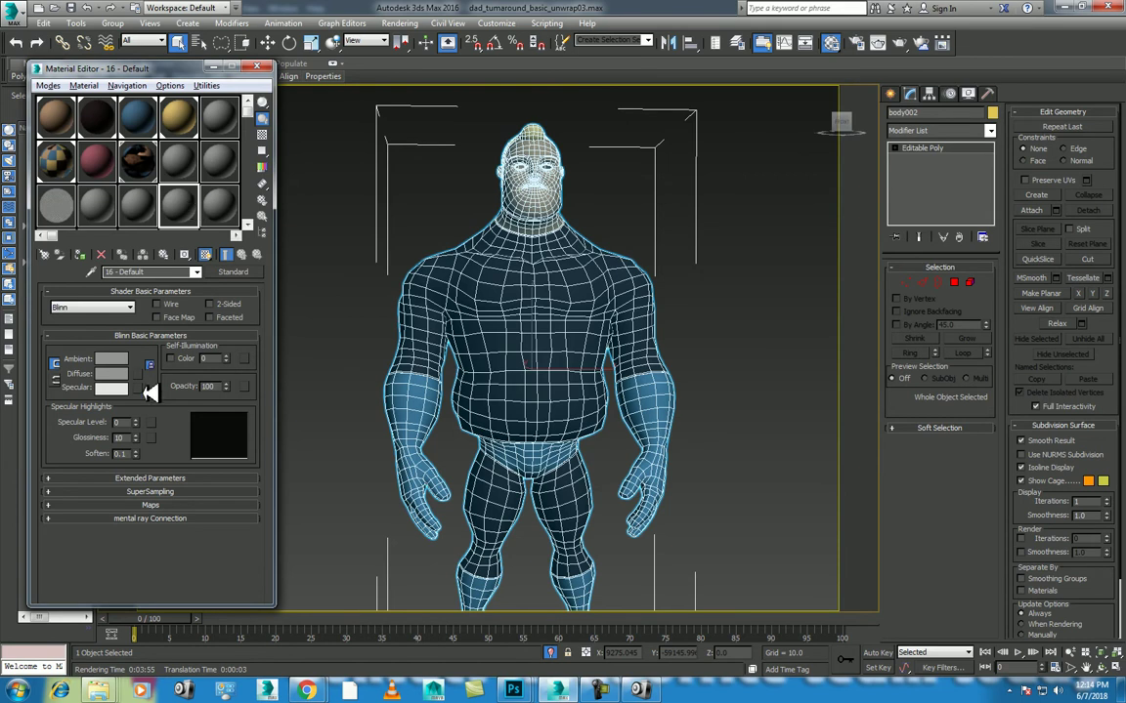
click(146, 373)
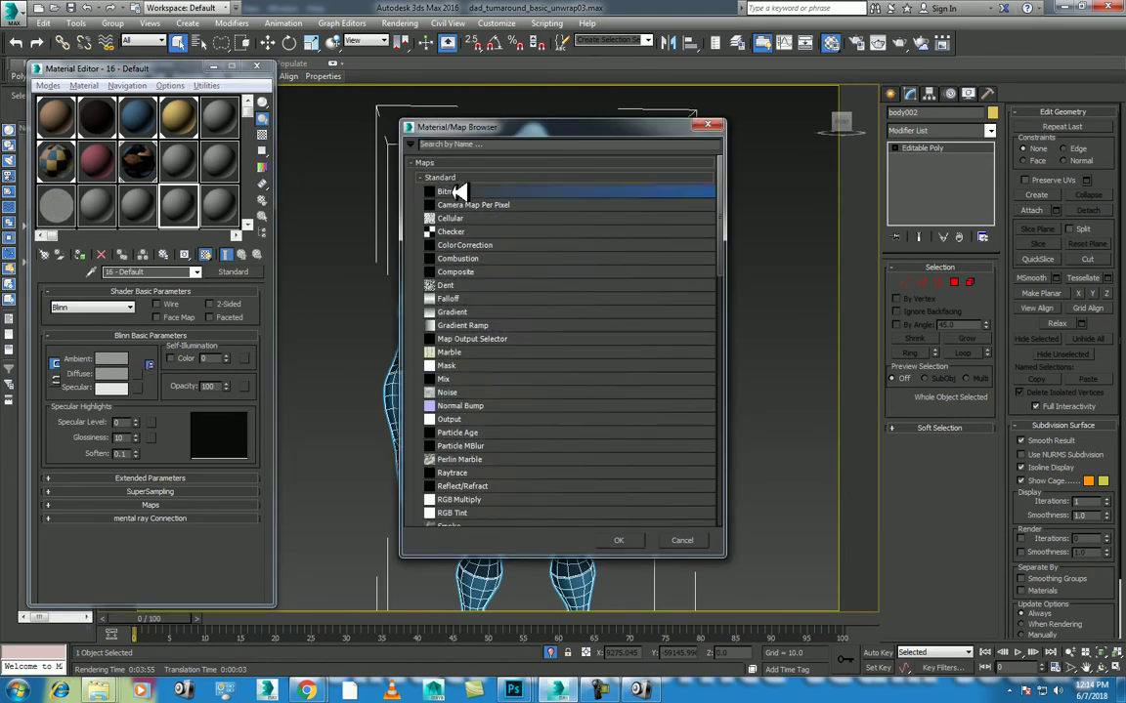
double_click(409, 173)
click(108, 217)
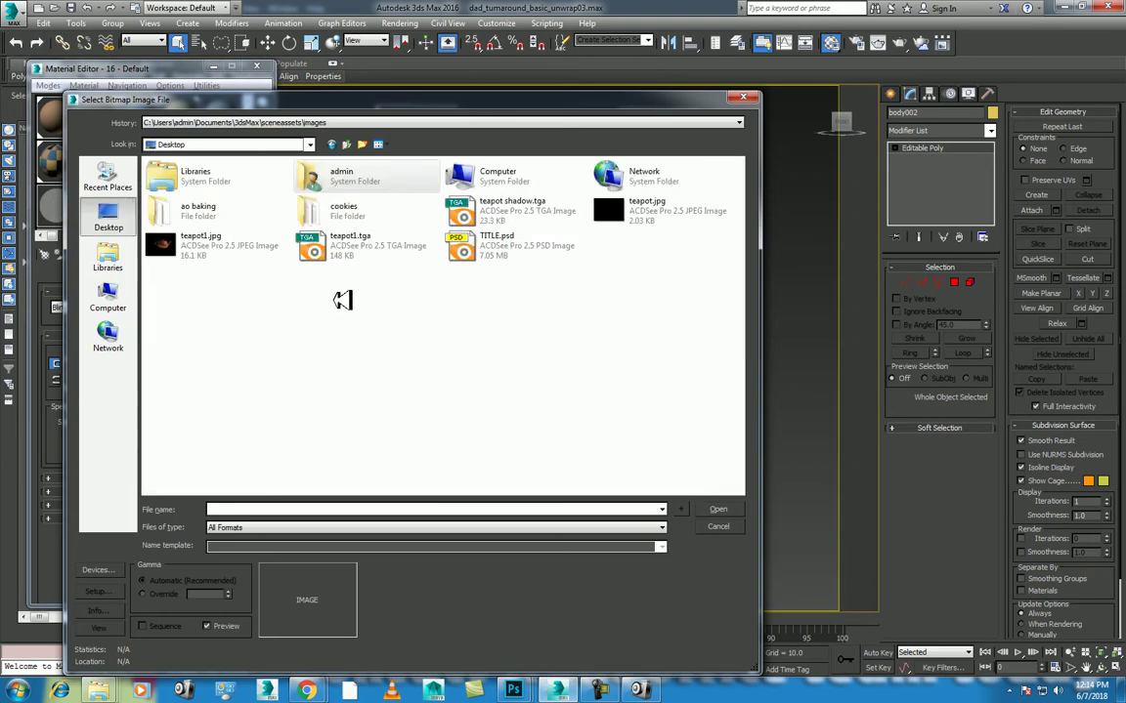
double_click(161, 209)
click(250, 200)
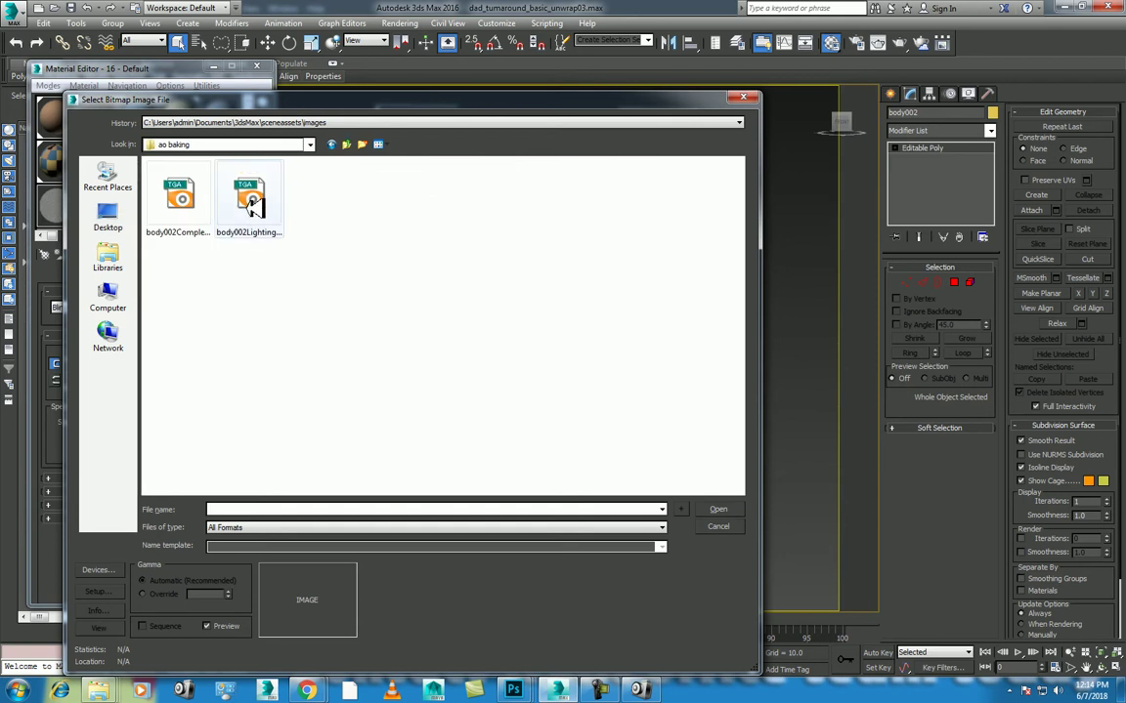
click(179, 199)
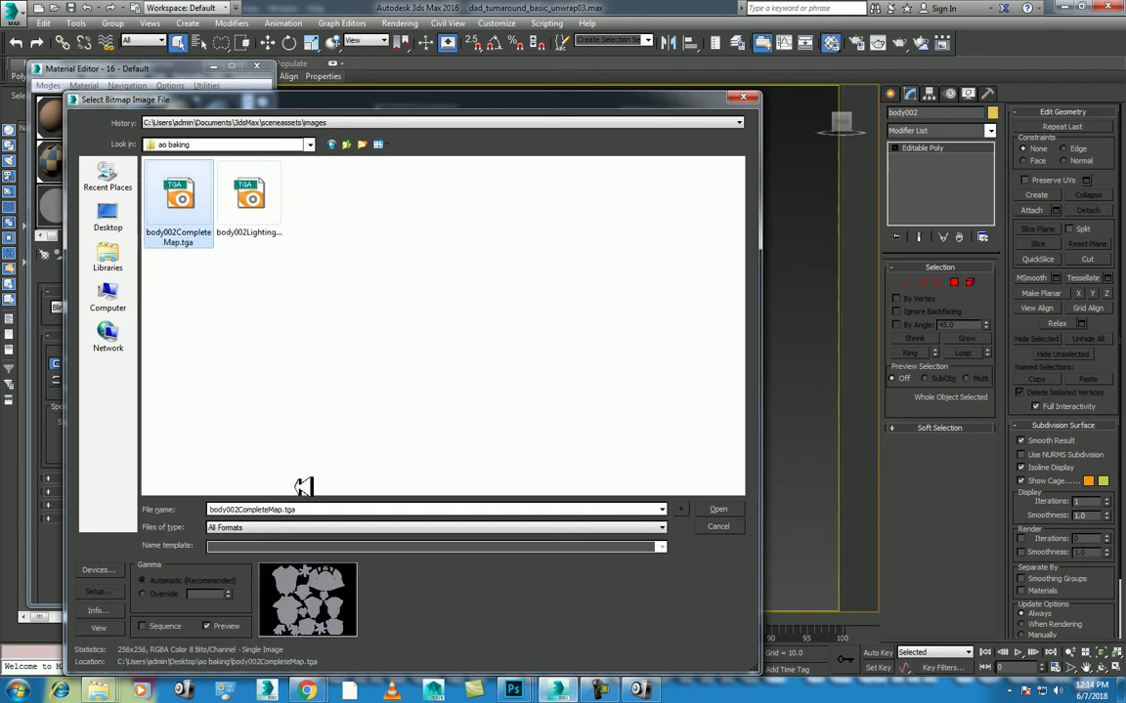
click(280, 528)
click(277, 516)
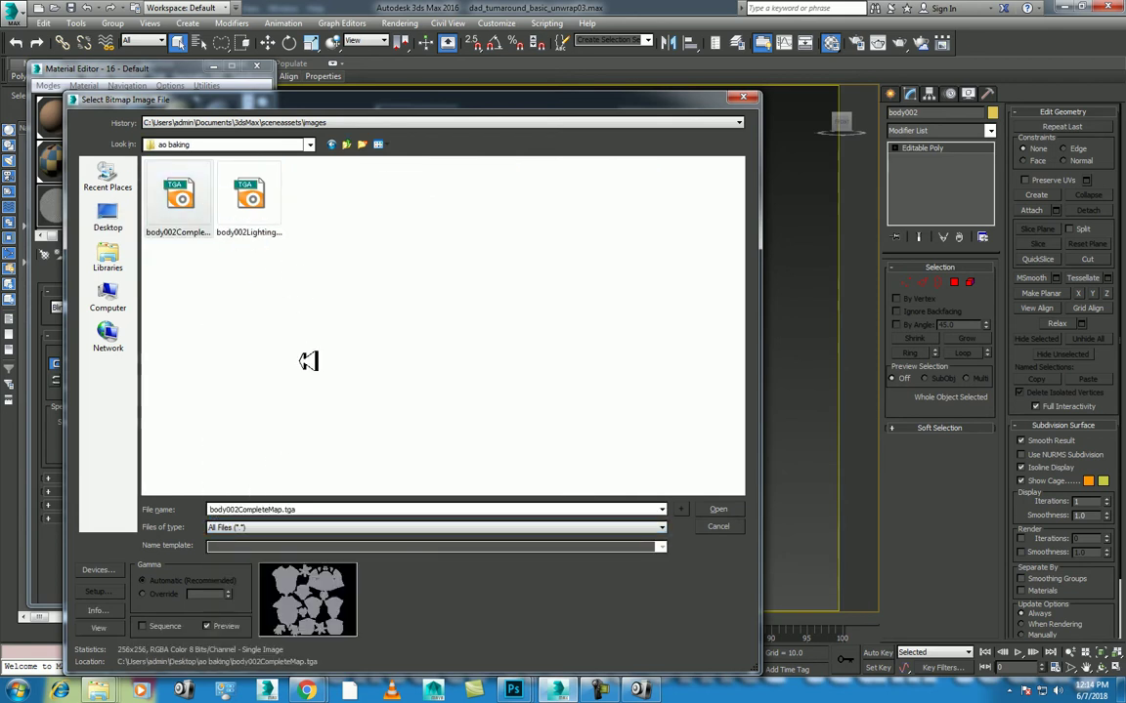
double_click(368, 510)
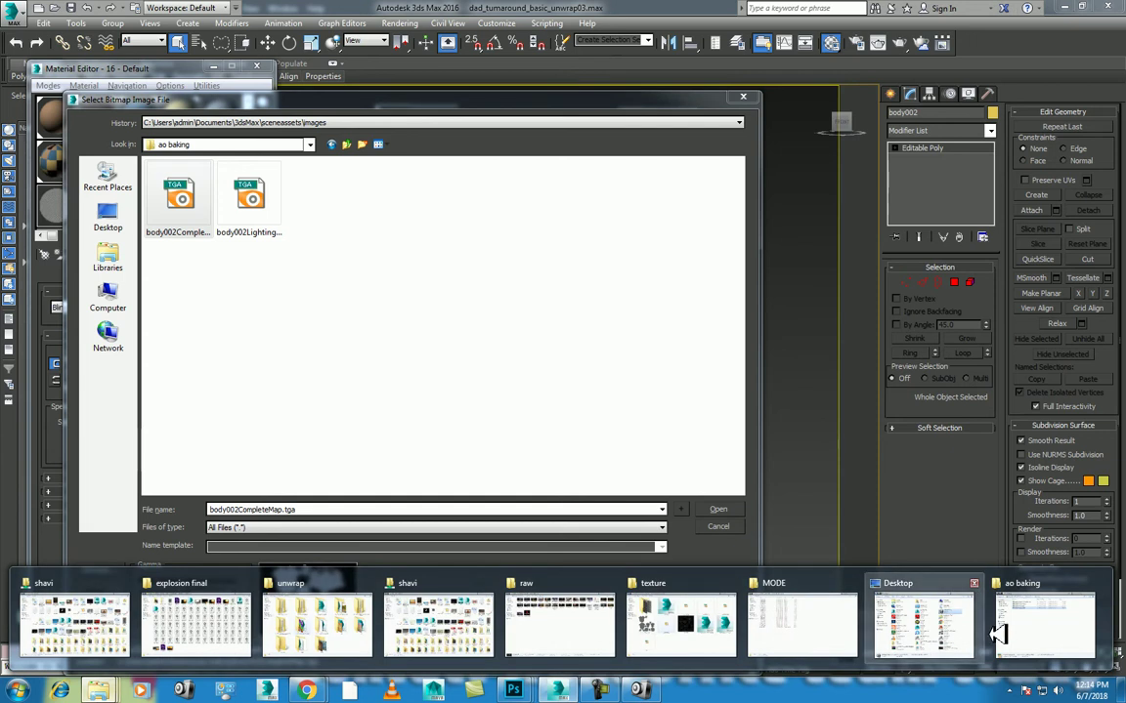
Load body002Ambient Occlusion _MR_.tga from the ao baking folder as the diffuse bitmap.
mouse_move(99, 691)
click(923, 616)
click(593, 299)
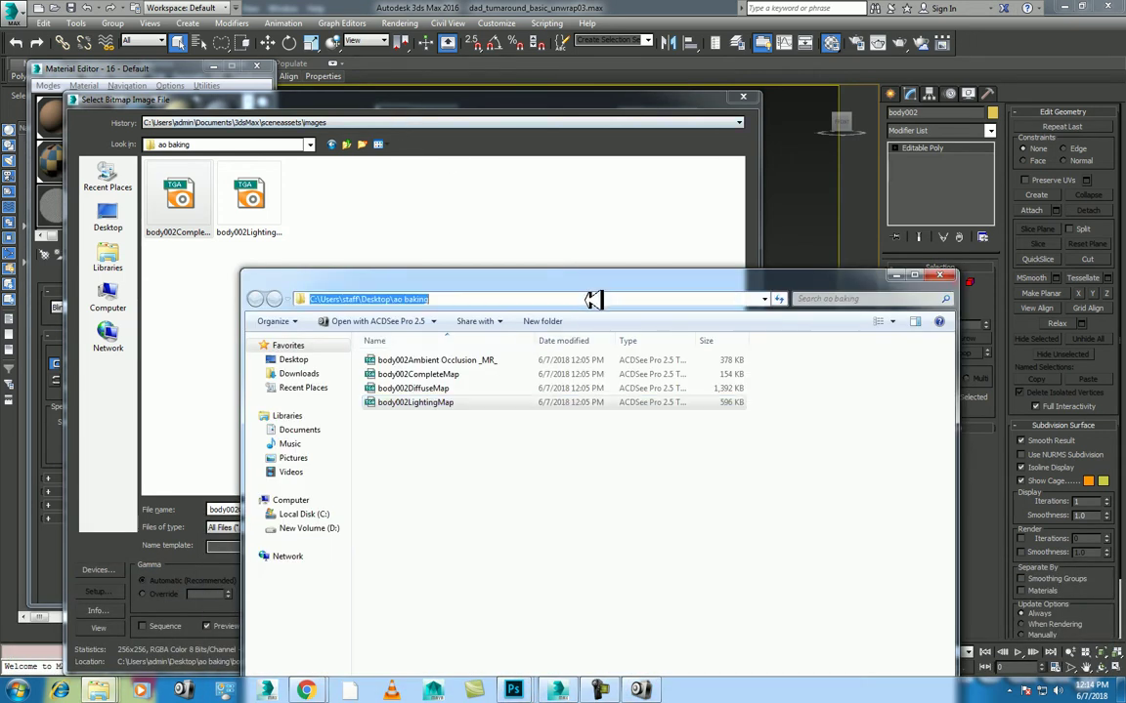
click(889, 273)
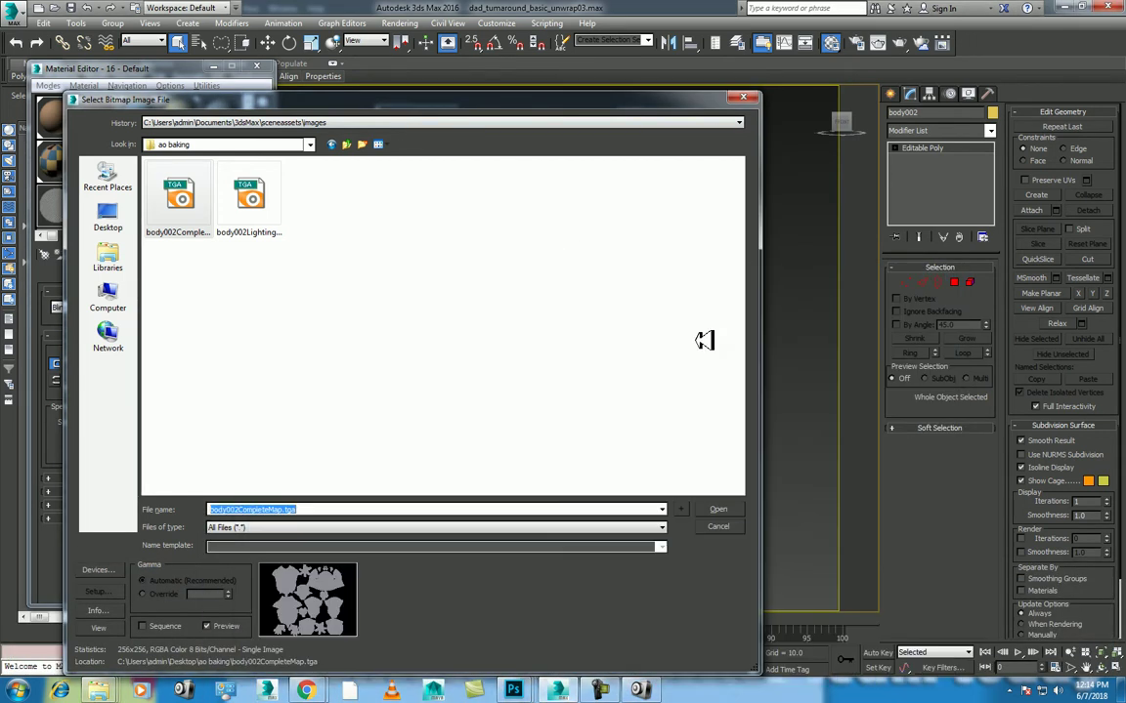
click(323, 200)
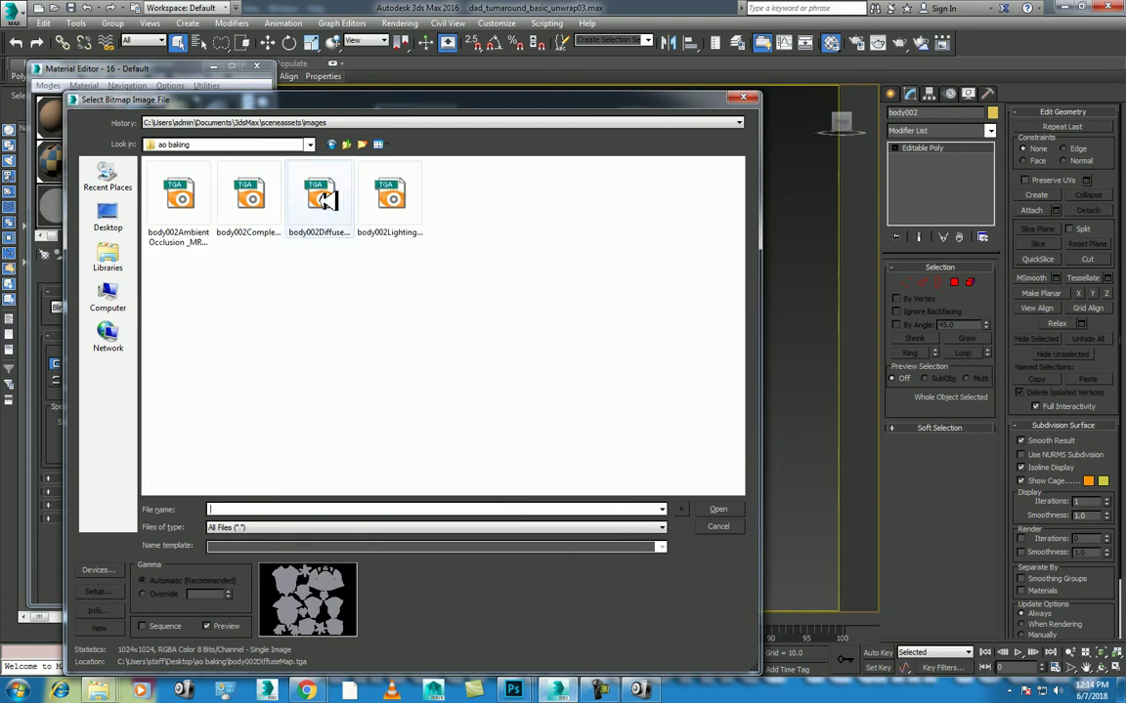
click(411, 217)
click(250, 200)
click(179, 200)
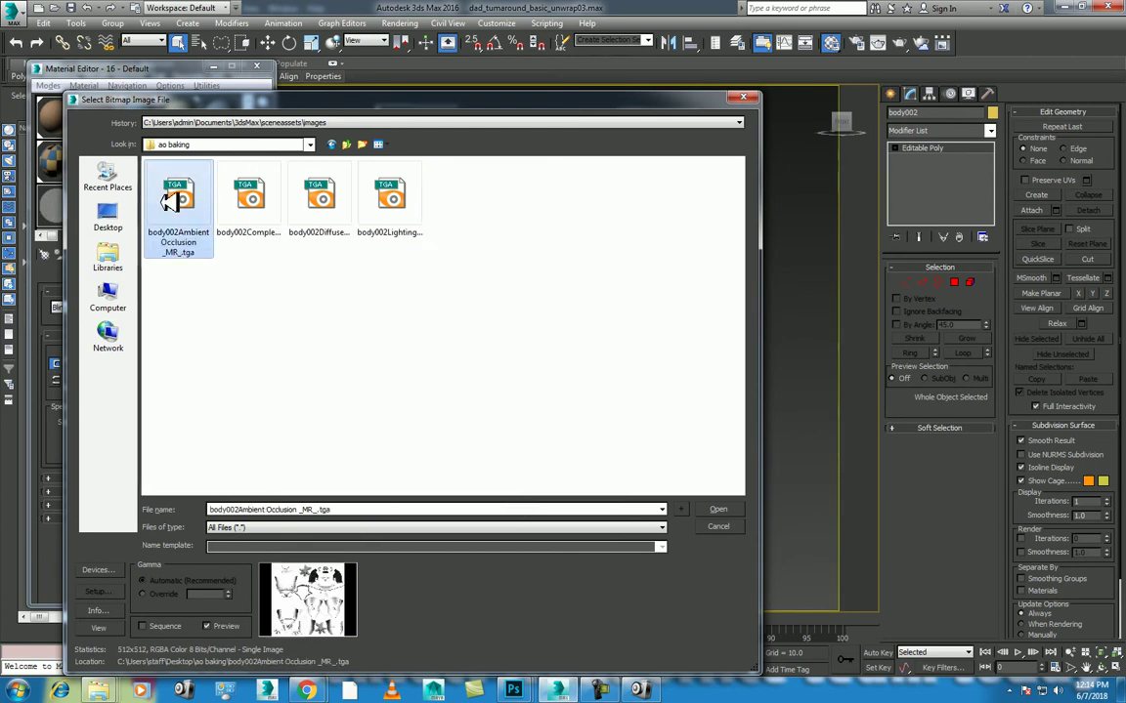
double_click(180, 201)
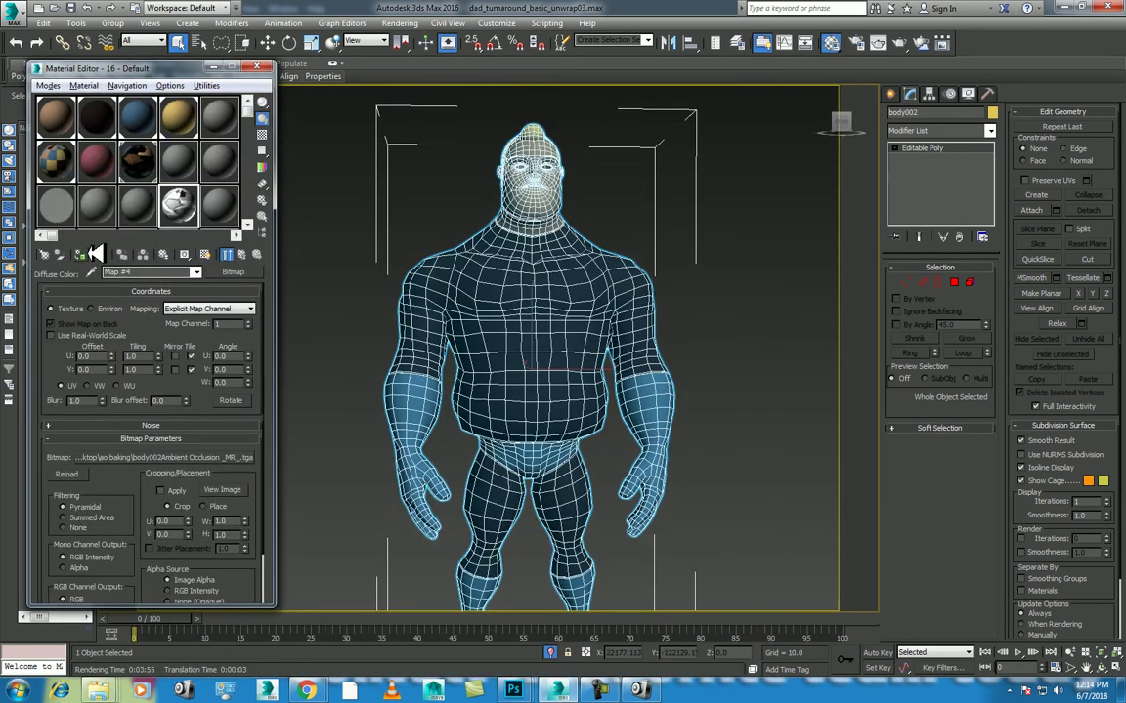
Assign the AO material 16 - Default to body002.
click(95, 253)
alt+middle_drag(603, 360, 550, 361)
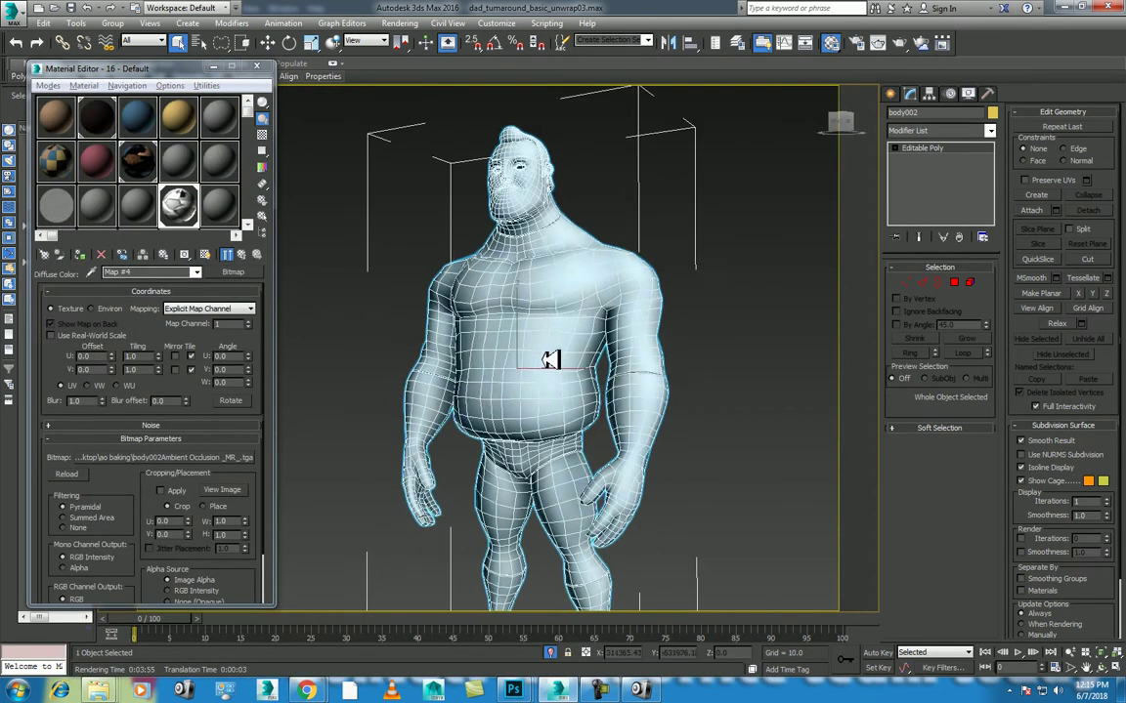
click(712, 359)
Unhide all three characters and select the right-hand character body003.
scroll(611, 326, down, 3)
right_click(647, 314)
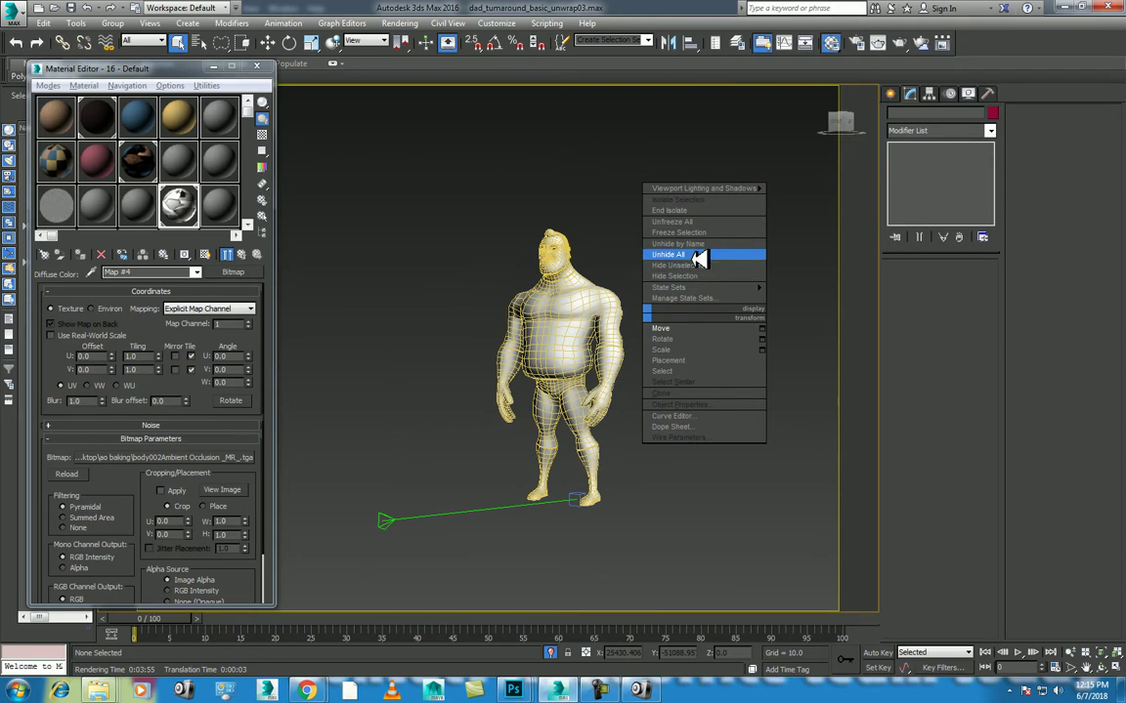
click(697, 256)
click(647, 304)
scroll(281, 291, up, 2)
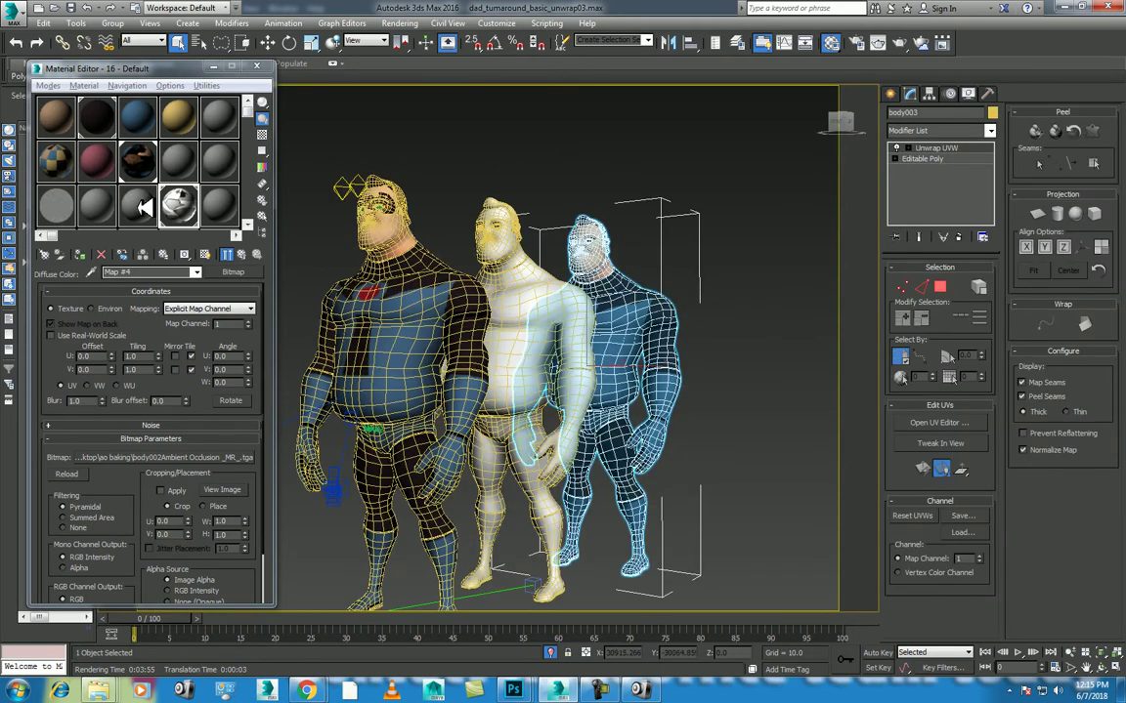
Give slot 17 a Bitmap diffuse of body002DiffuseMap.tga, assign it to body003 and show it in viewport.
click(218, 205)
click(148, 365)
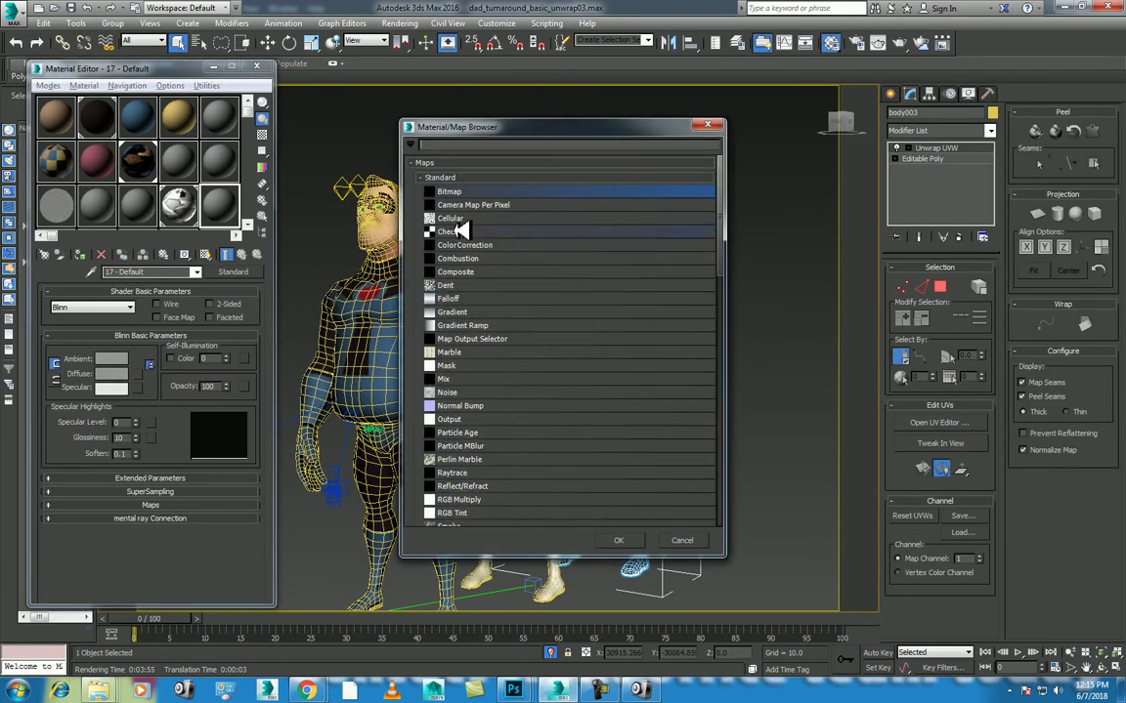
double_click(463, 190)
click(389, 200)
click(321, 195)
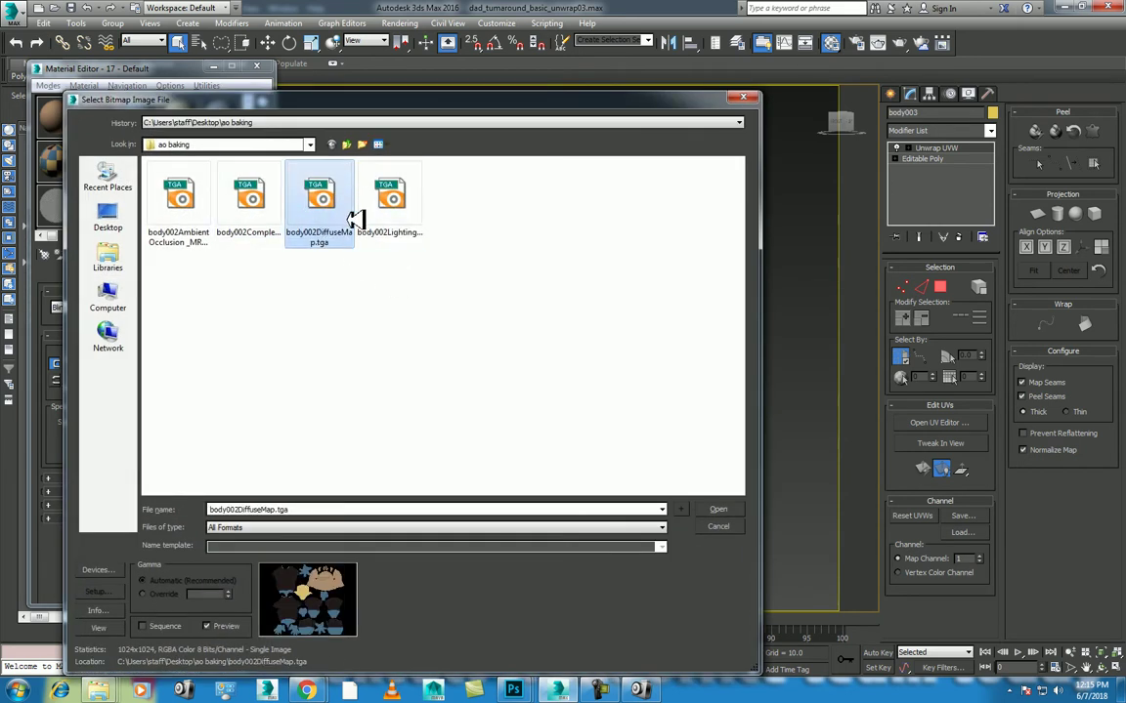
double_click(298, 188)
click(93, 252)
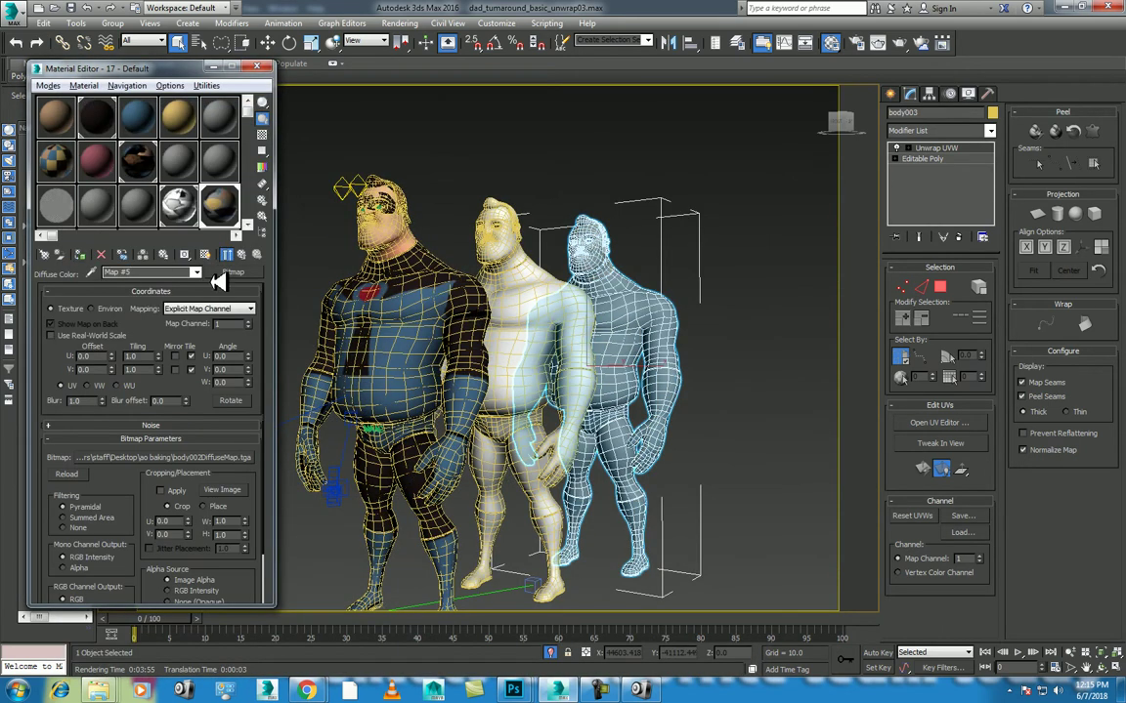
click(223, 254)
Clear the selection and switch the viewport to shaded display without wireframe edges.
click(729, 274)
key(F3)
key(F3)
key(F4)
Orbit and zoom the Perspective view to frame the three characters close up, then render.
mouse_move(721, 258)
alt+middle_down()
mouse_move(706, 263)
mouse_move(735, 273)
alt+middle_up()
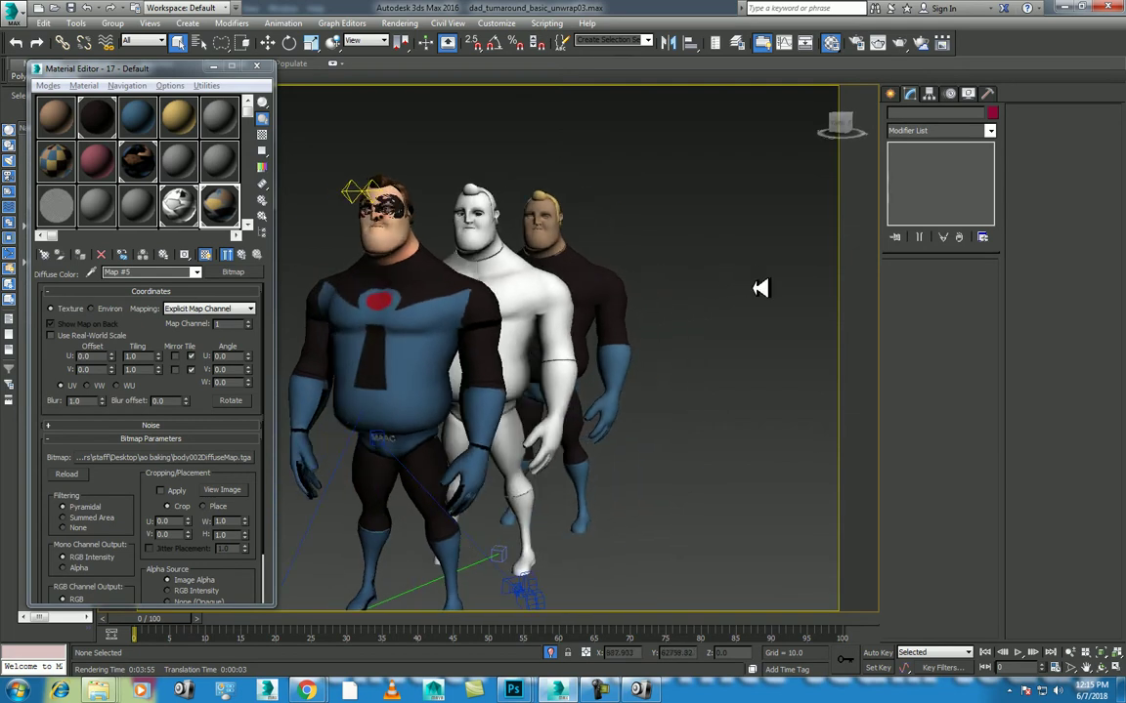
mouse_move(725, 325)
alt+middle_down()
mouse_move(696, 338)
mouse_move(710, 331)
alt+middle_up()
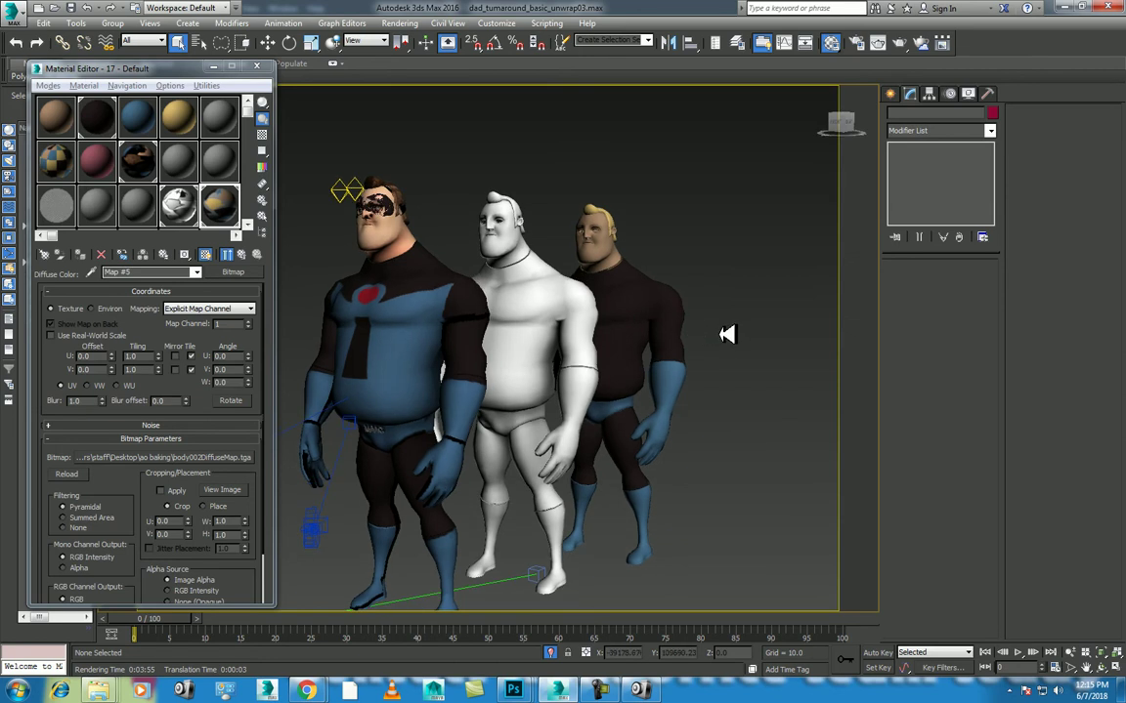
scroll(727, 334, up, 4)
scroll(751, 326, up, 1)
mouse_move(744, 318)
alt+middle_down()
mouse_move(747, 342)
mouse_move(776, 330)
alt+middle_up()
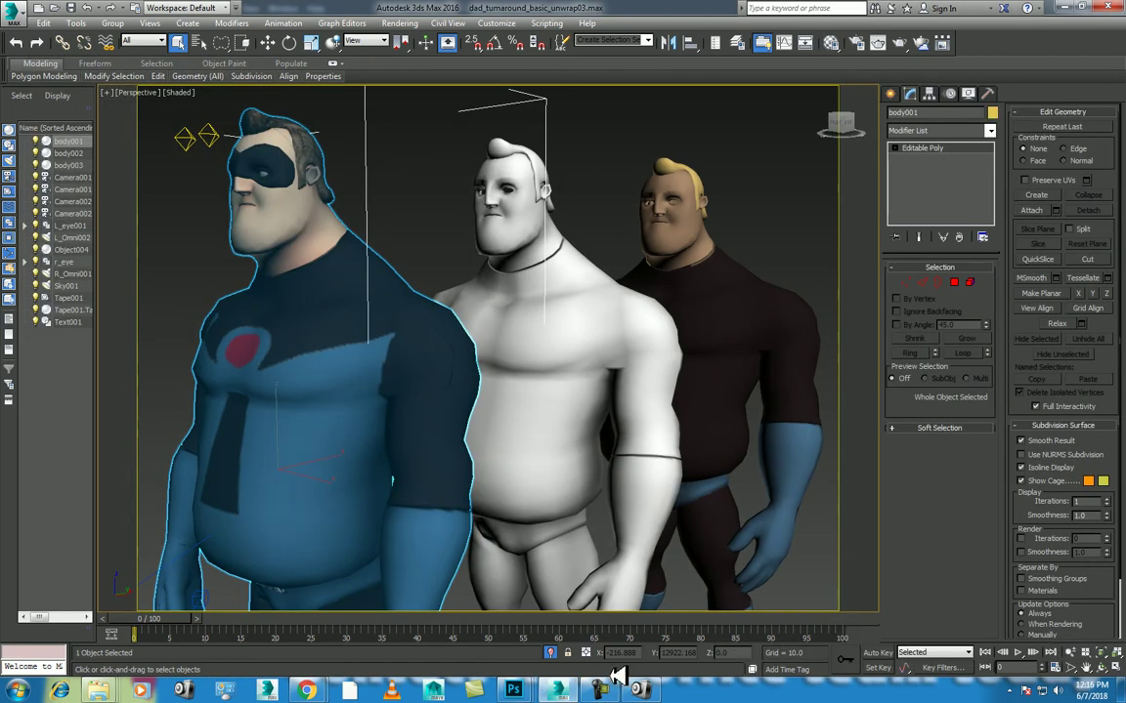
mouse_move(643, 312)
alt+middle_down()
mouse_move(641, 330)
mouse_move(668, 328)
alt+middle_up()
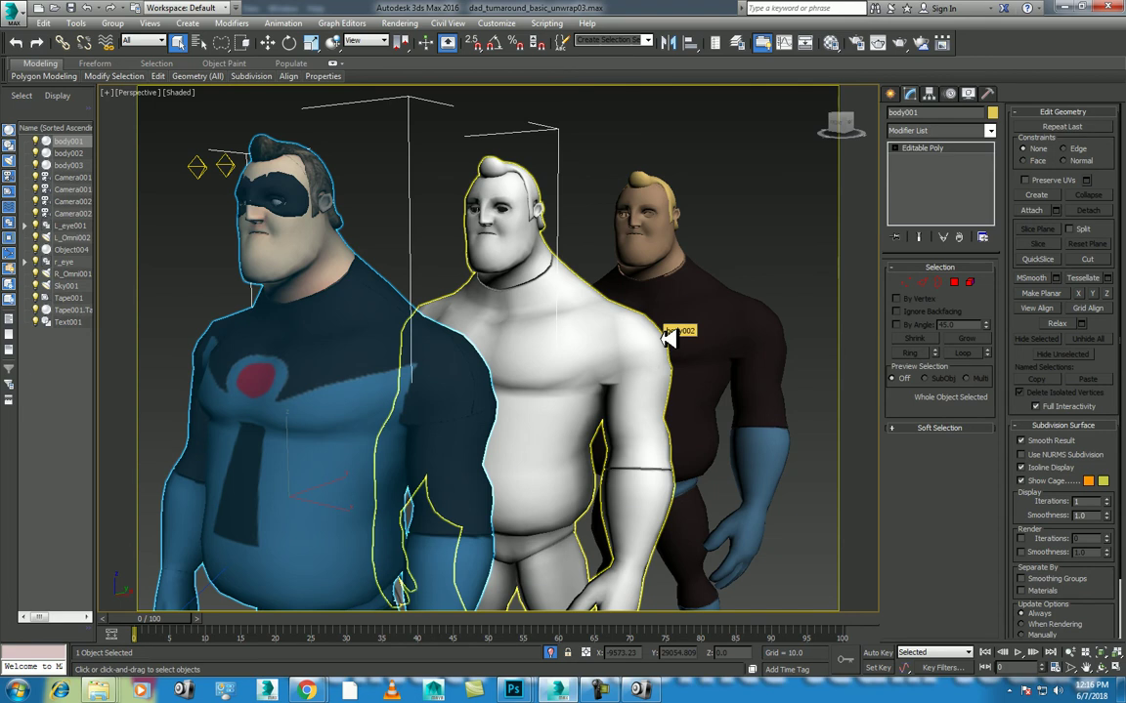
key(shift+q)
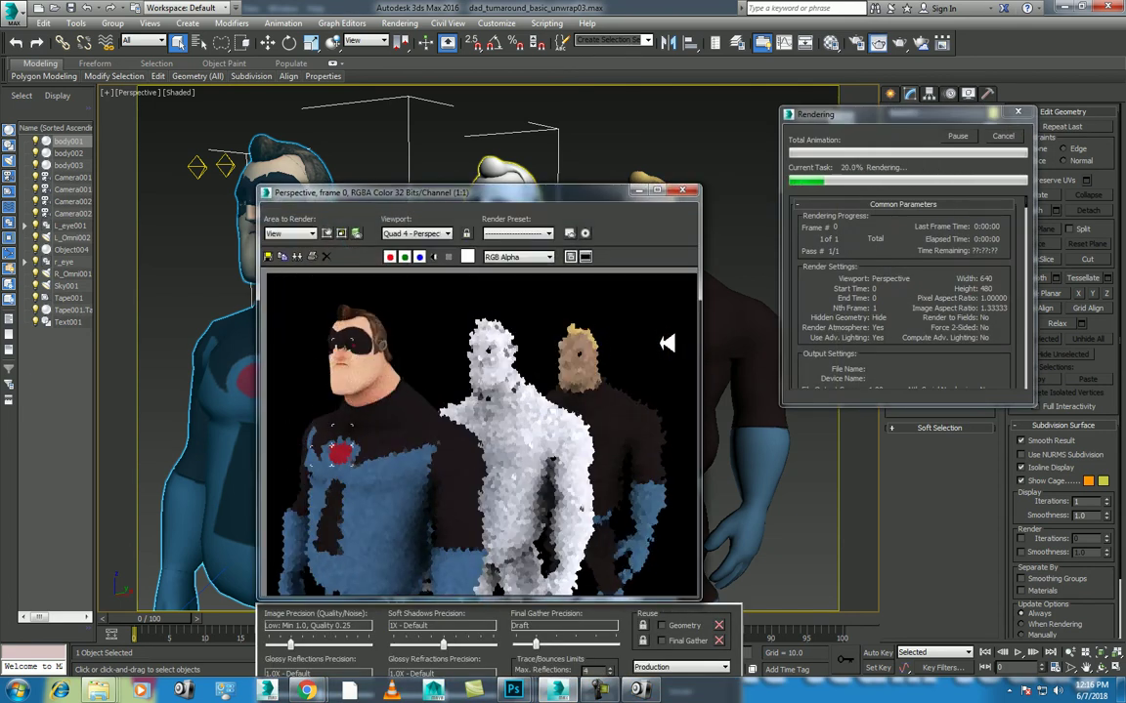
Cancel the render, set the environment background colour to grey RGB 72, and render again.
click(1009, 136)
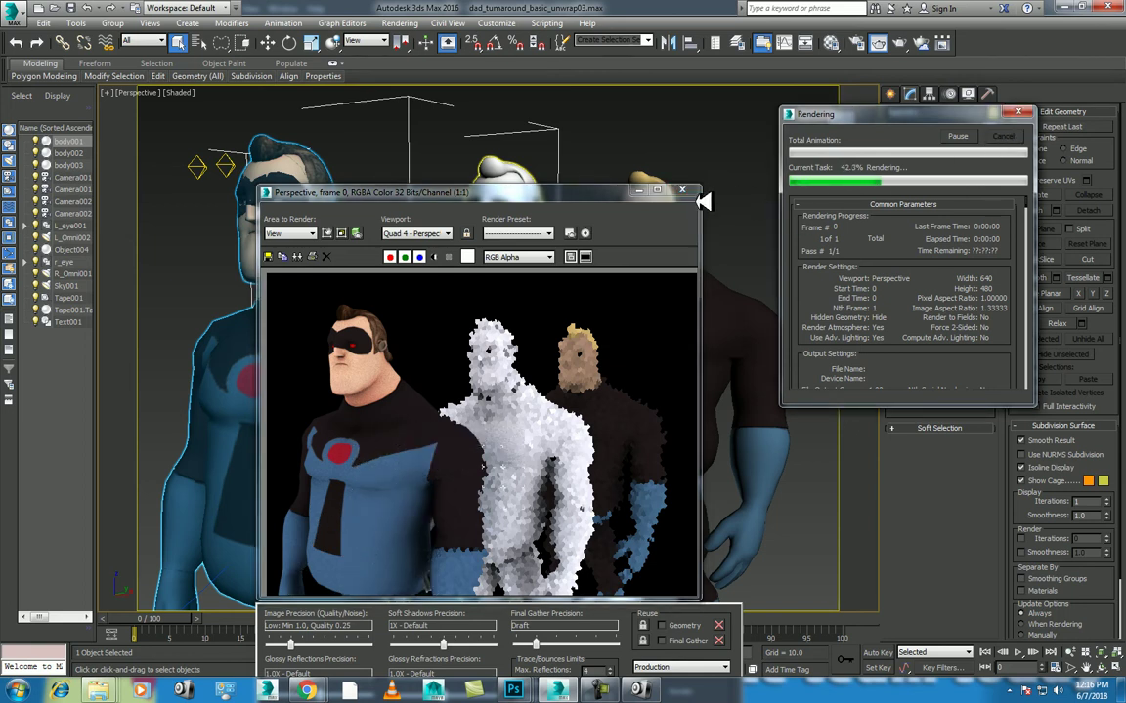
click(755, 194)
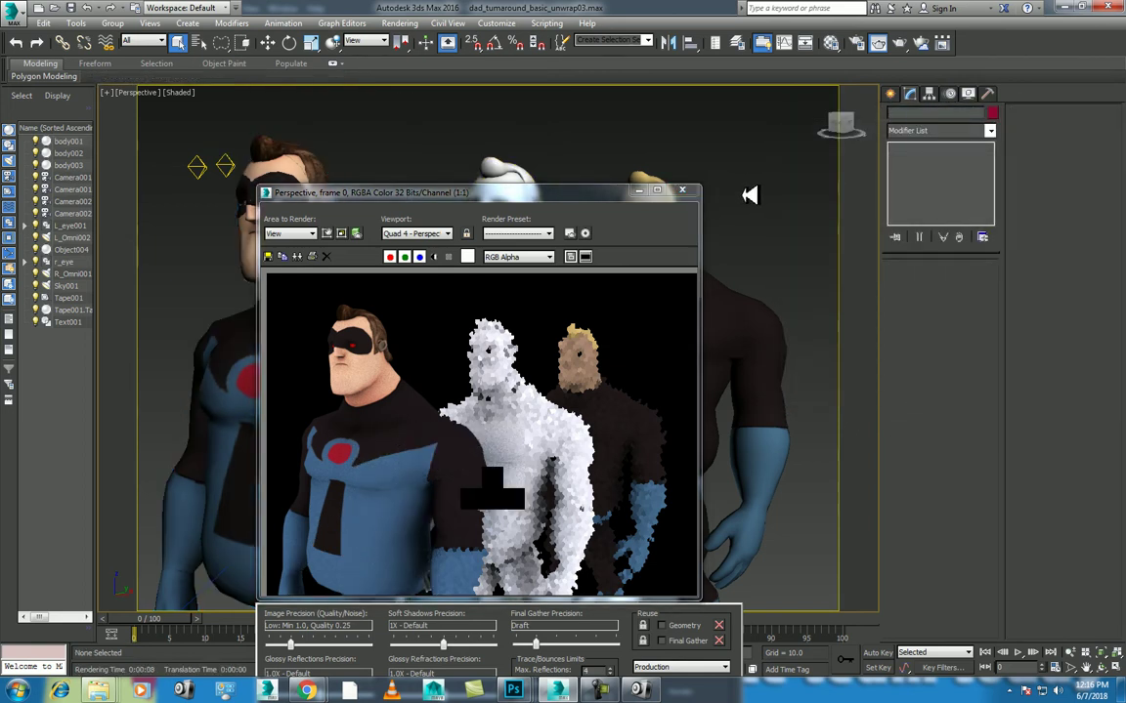
key(8)
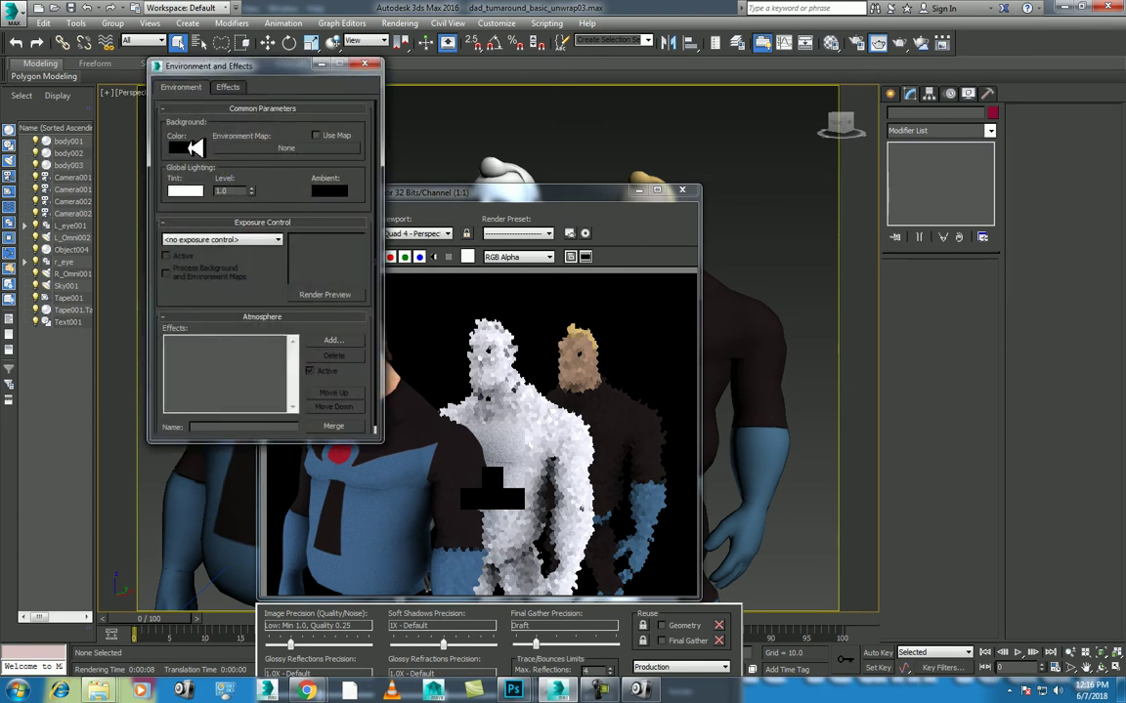
click(194, 147)
drag(385, 90, 400, 116)
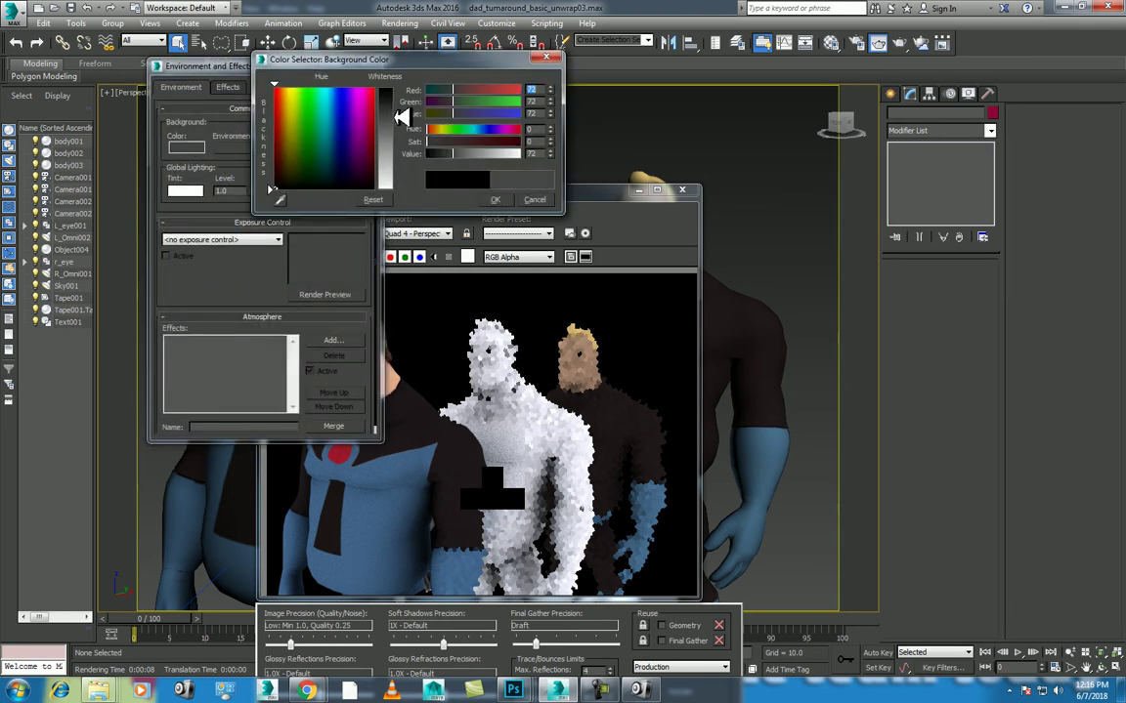
click(494, 200)
key(shift+q)
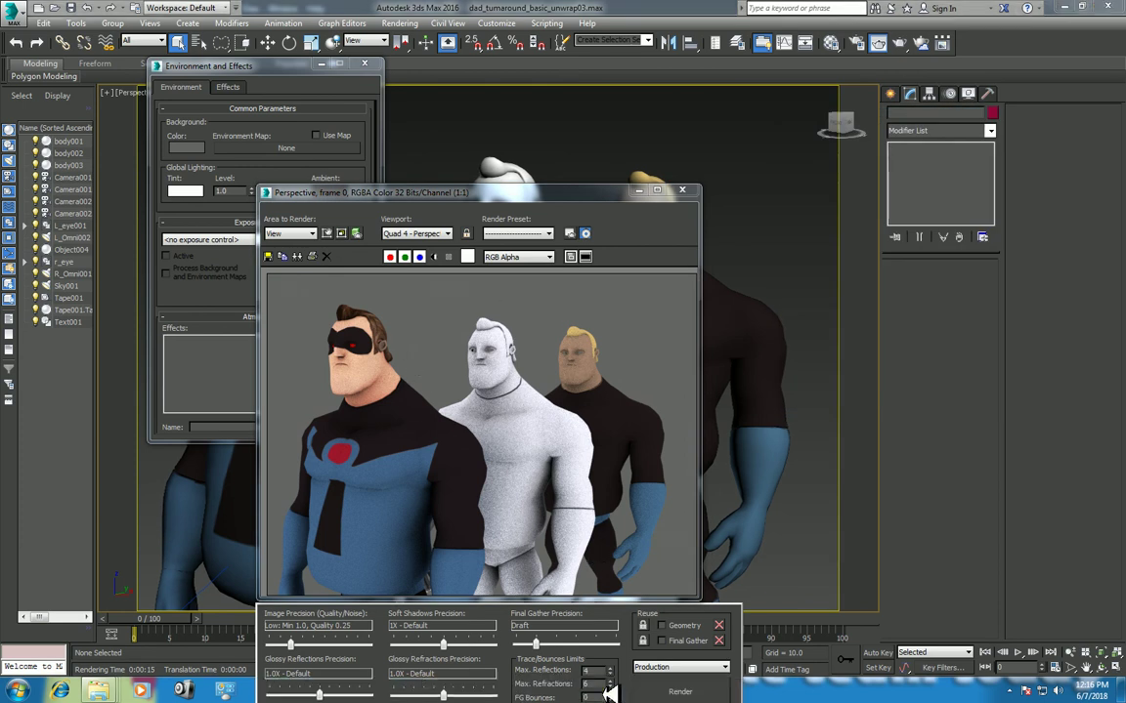
click(618, 692)
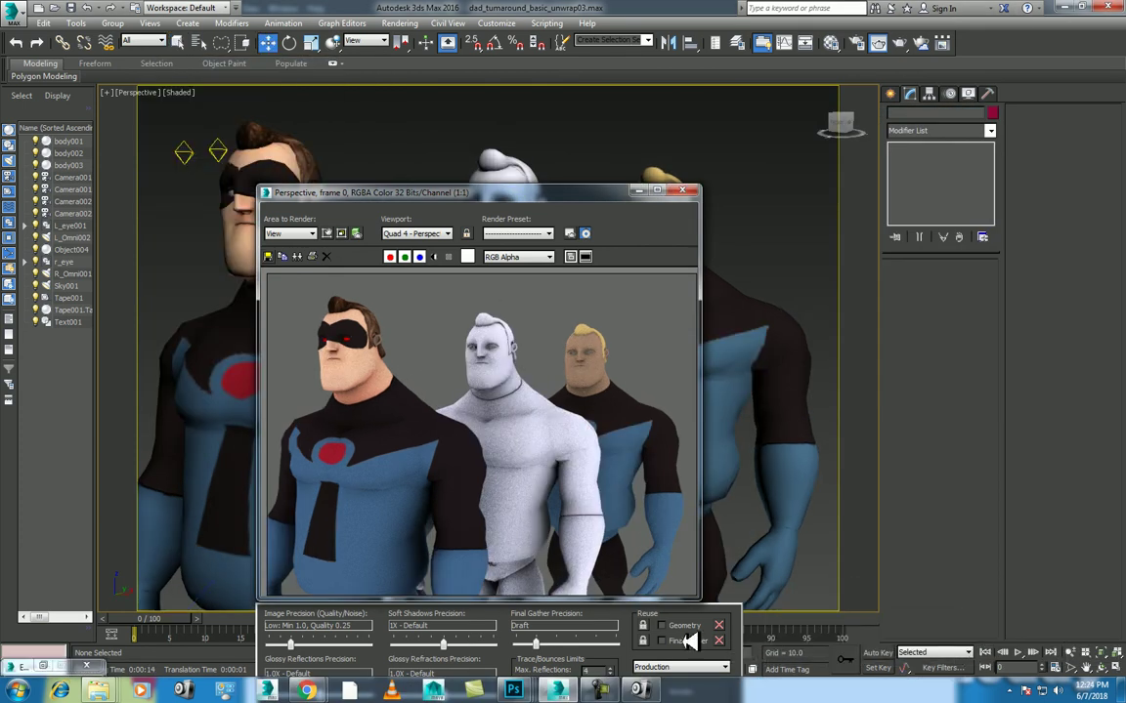